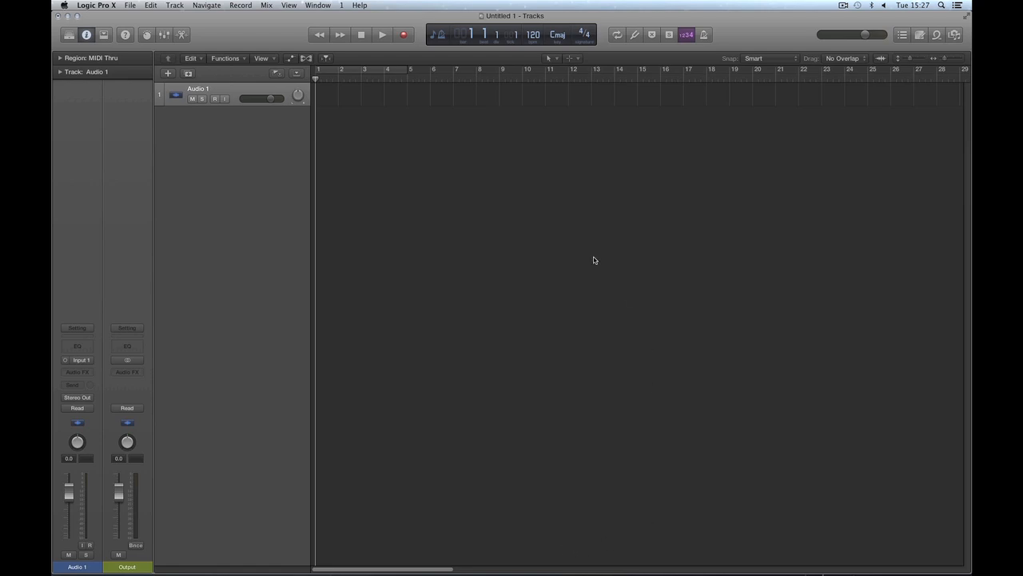
Step: Bring up the shortcut menu at several points along the empty lane of the Audio 1 track
{"action": "right_click", "coordinate": [575, 95]}
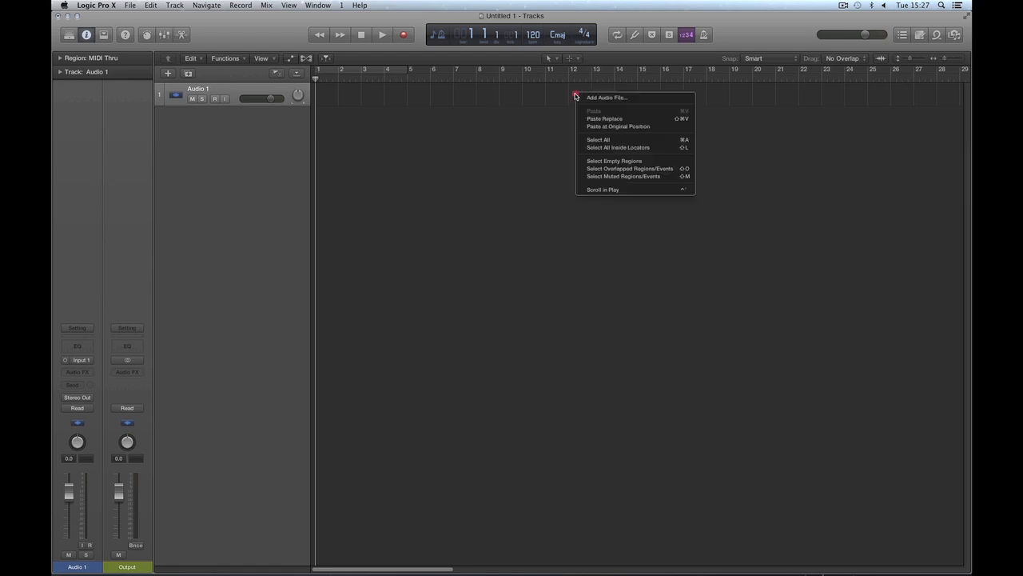
{"action": "right_click", "coordinate": [507, 95]}
{"action": "right_click", "coordinate": [653, 98]}
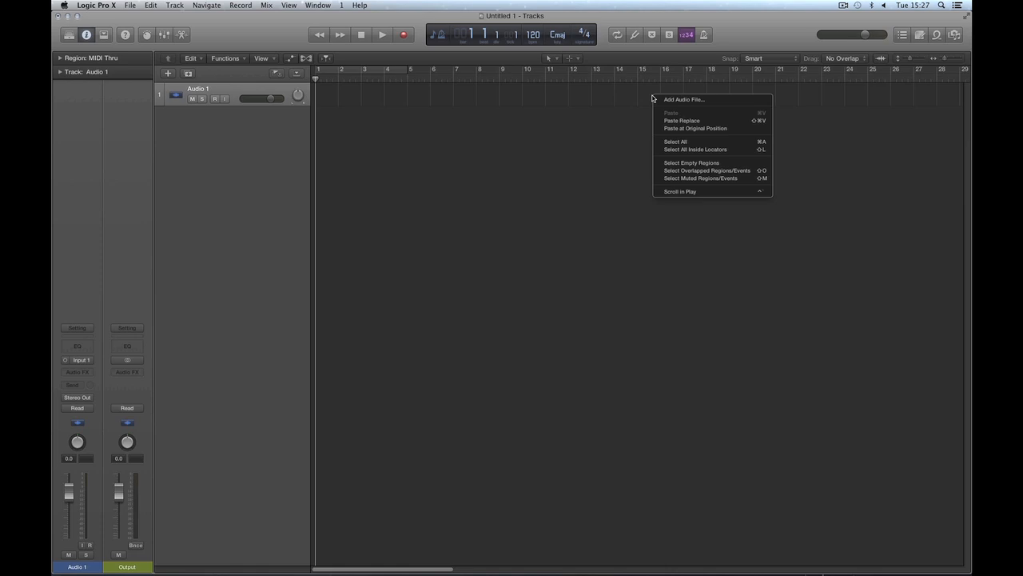
Step: Open the General editing preferences and examine the area above the Pointer Tool options for a Right Mouse Button setting
{"action": "left_click", "coordinate": [98, 9]}
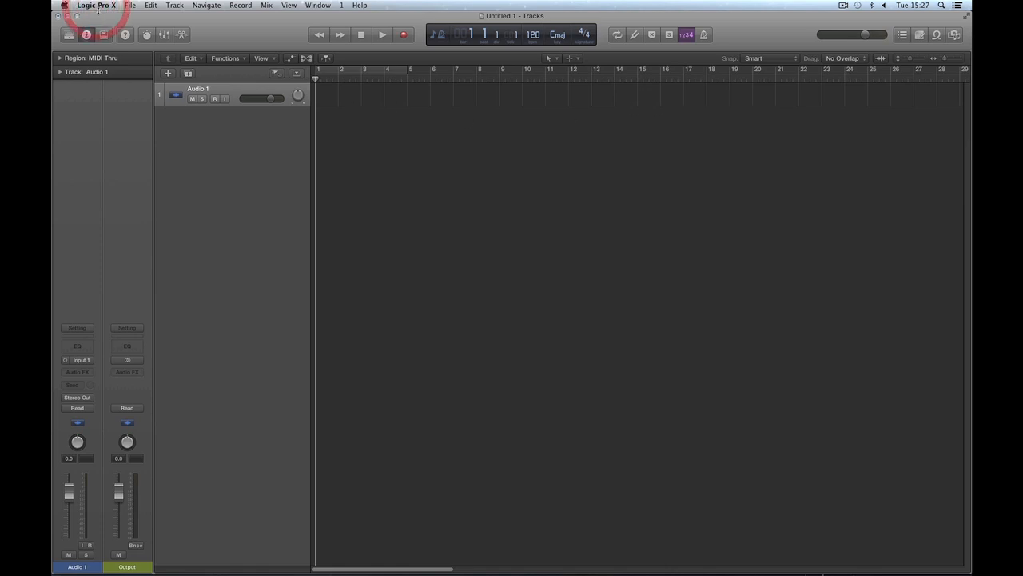
{"action": "mouse_move", "coordinate": [160, 32]}
{"action": "left_click", "coordinate": [216, 31]}
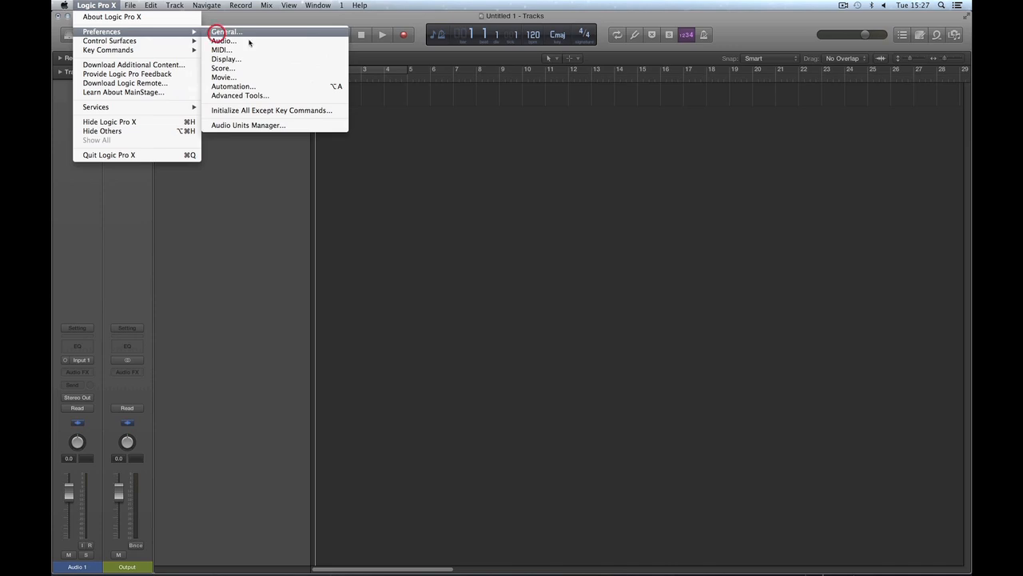
{"action": "left_click", "coordinate": [588, 251]}
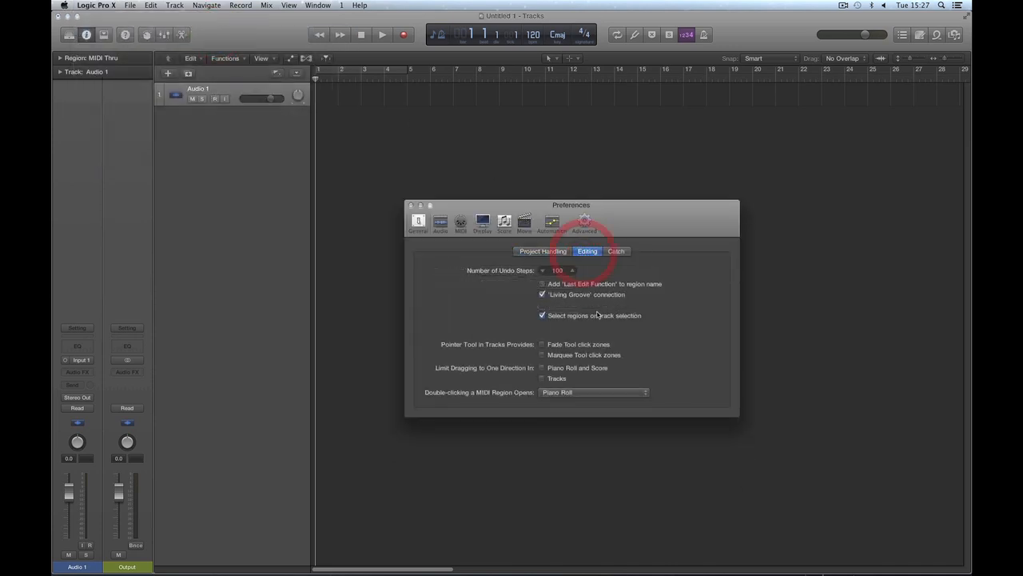
{"action": "left_click", "coordinate": [498, 331]}
{"action": "left_click", "coordinate": [492, 330]}
{"action": "left_click", "coordinate": [652, 330]}
{"action": "mouse_move", "coordinate": [520, 329]}
{"action": "left_mouse_down"}
{"action": "mouse_move", "coordinate": [475, 327]}
{"action": "mouse_move", "coordinate": [637, 329]}
{"action": "left_mouse_up"}
{"action": "left_click", "coordinate": [576, 331]}
Step: Enable the Advanced Editing option in the Advanced preferences, keeping Show Advanced Tools switched on
{"action": "left_click", "coordinate": [585, 222]}
{"action": "left_click_drag", "start_coordinate": [558, 206], "coordinate": [547, 180]}
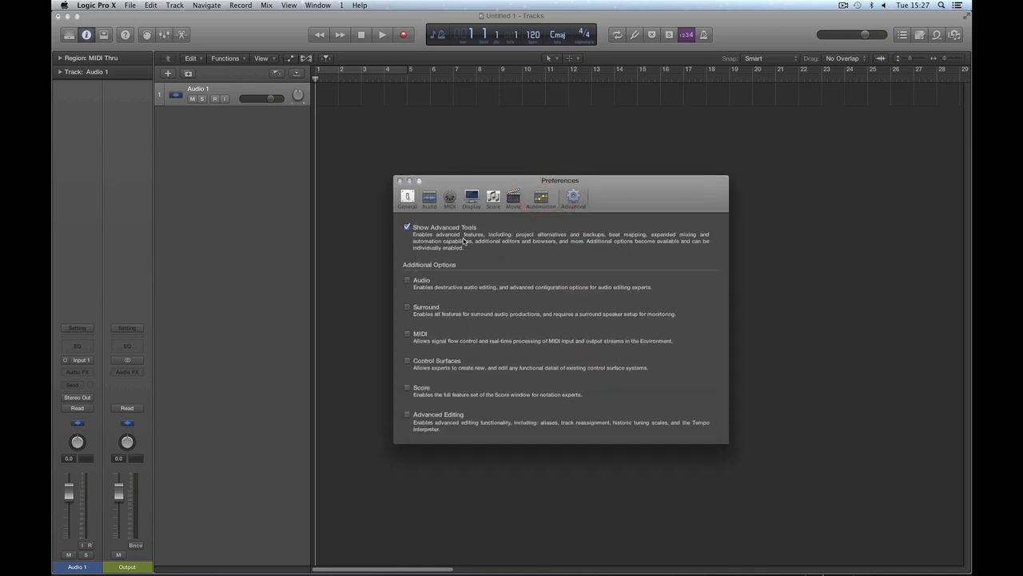
{"action": "left_click", "coordinate": [407, 229]}
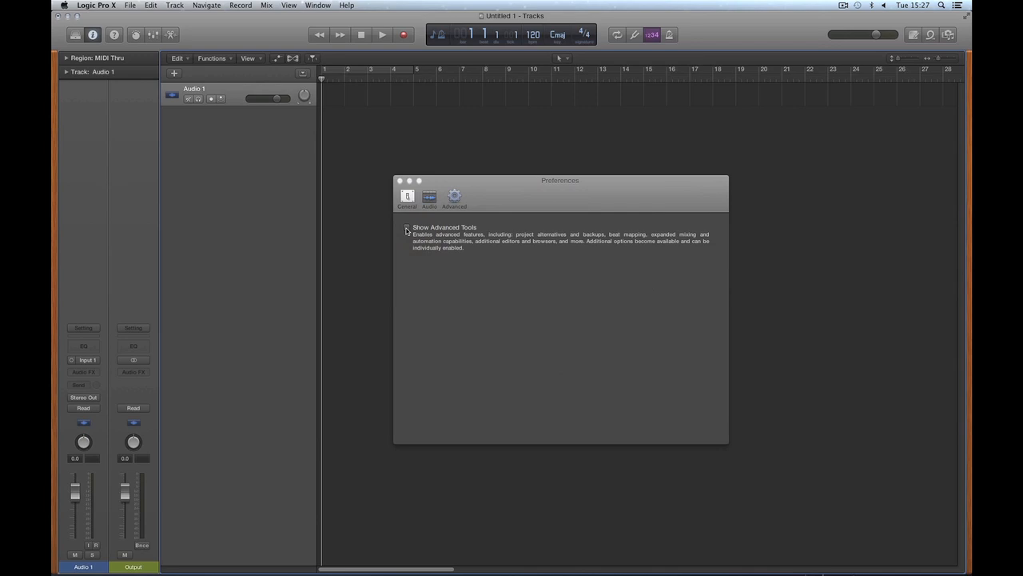
{"action": "left_click", "coordinate": [407, 228]}
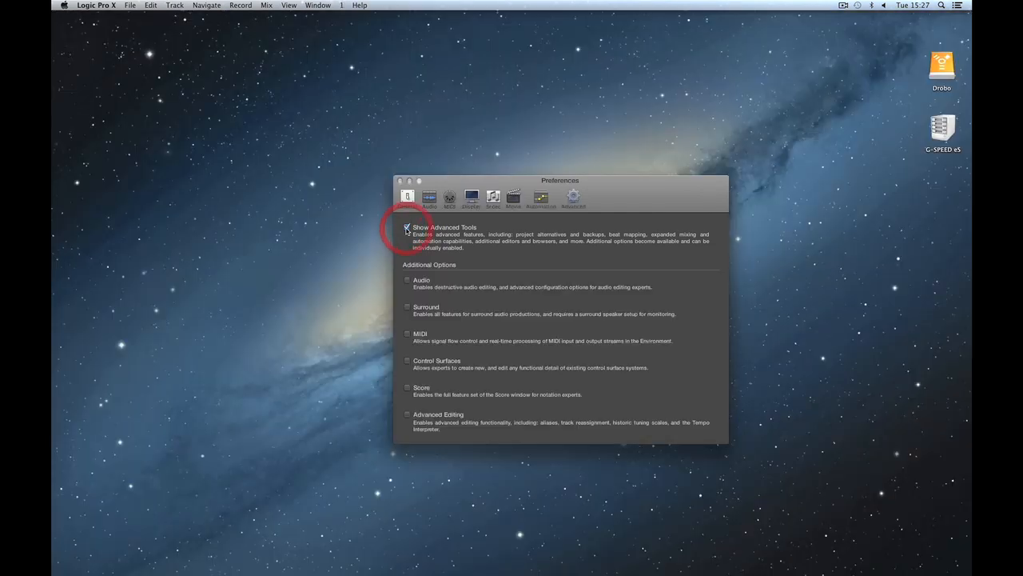
{"action": "left_click", "coordinate": [408, 417]}
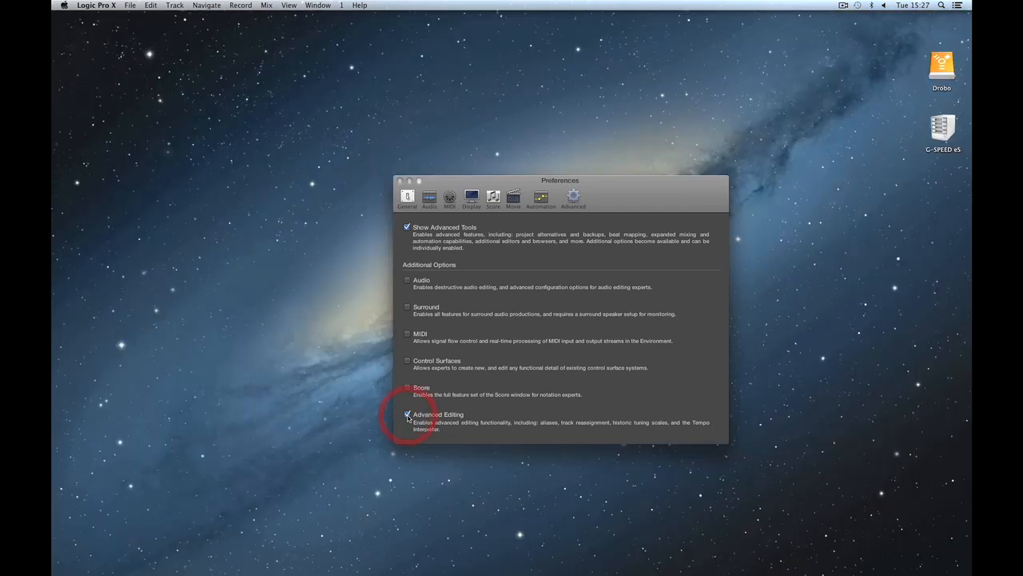
Step: Set the Right Mouse Button to Opens Tool Menu in the General editing preferences
{"action": "left_click", "coordinate": [408, 199]}
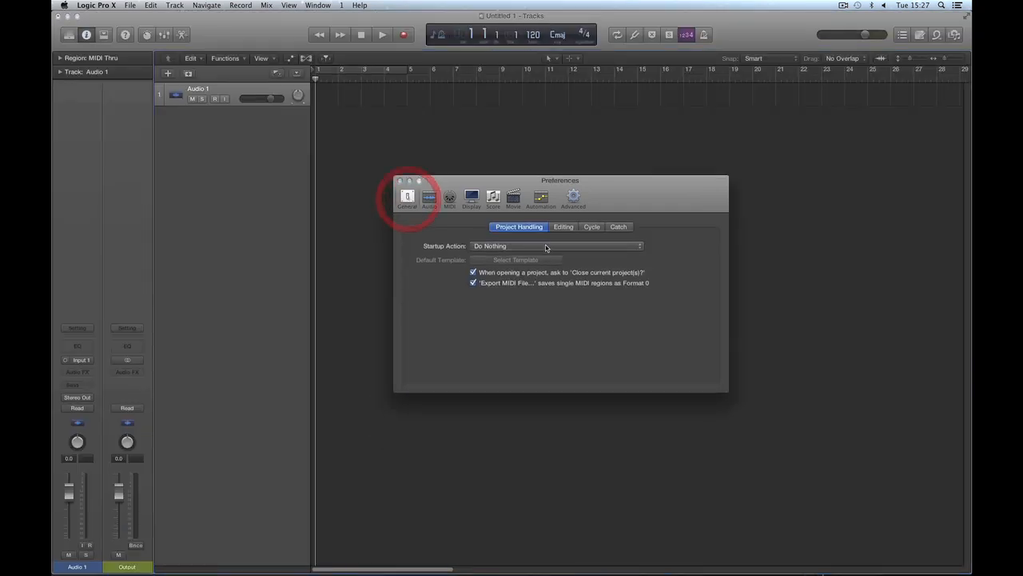
{"action": "left_click", "coordinate": [563, 227]}
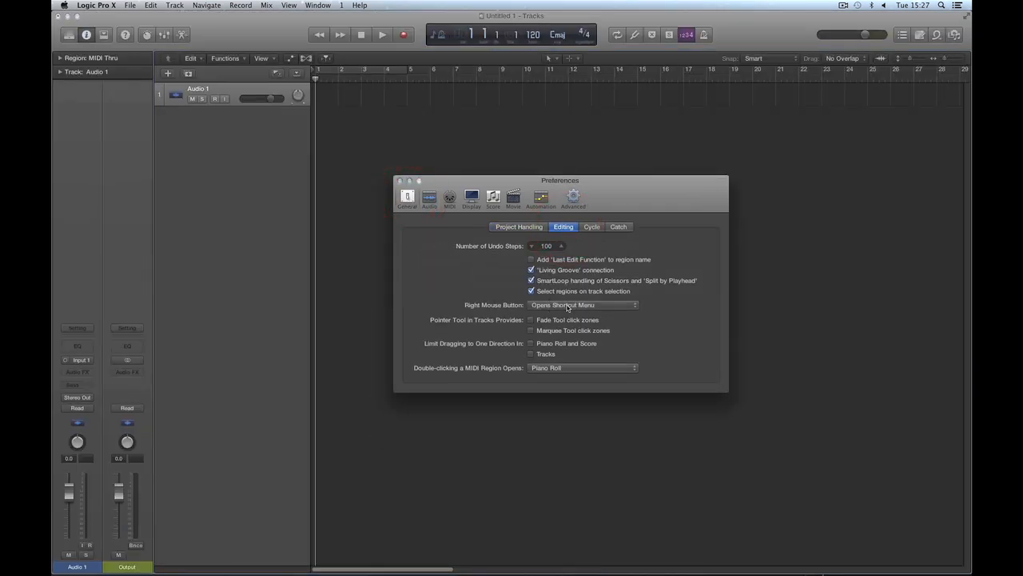
{"action": "left_click", "coordinate": [573, 306]}
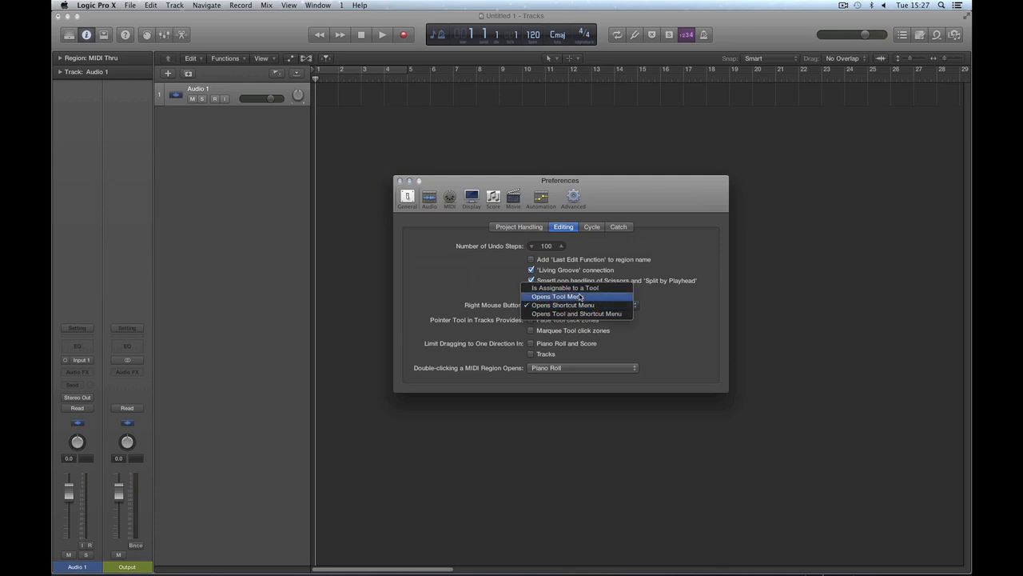
{"action": "left_click", "coordinate": [582, 297]}
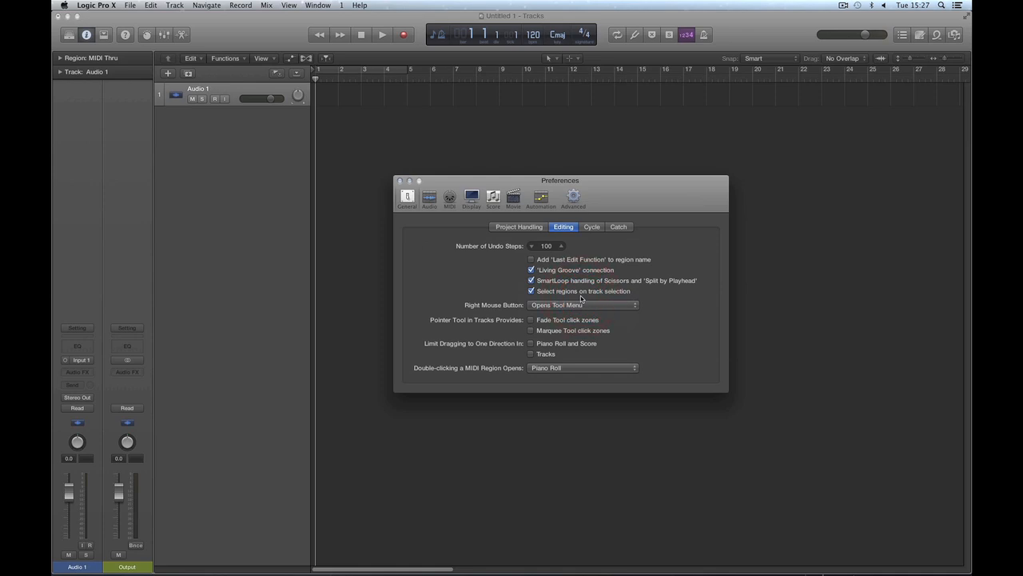
Step: Test the new Right Mouse Button setting by bringing up the tool menu on the Audio 1 track lane
{"action": "right_click", "coordinate": [612, 94]}
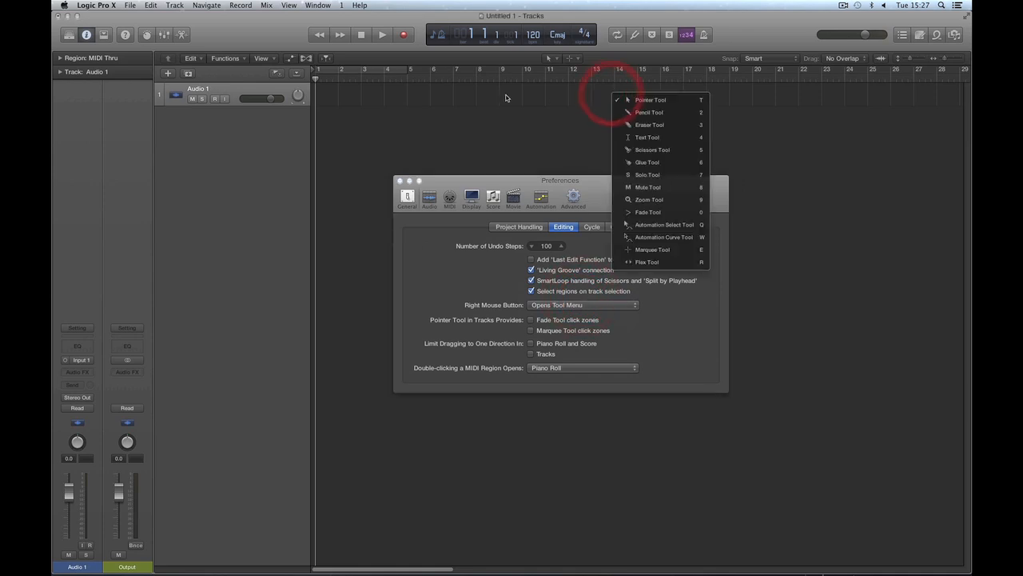
{"action": "right_click", "coordinate": [503, 97]}
{"action": "right_click", "coordinate": [663, 103]}
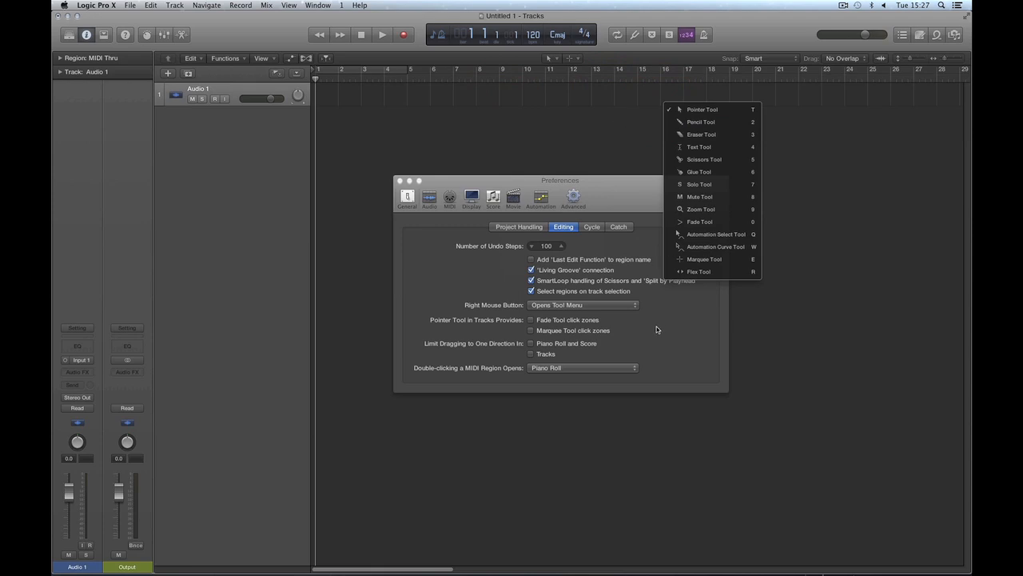
Step: Review the available Right Mouse Button options and close the Preferences window
{"action": "left_click", "coordinate": [615, 309]}
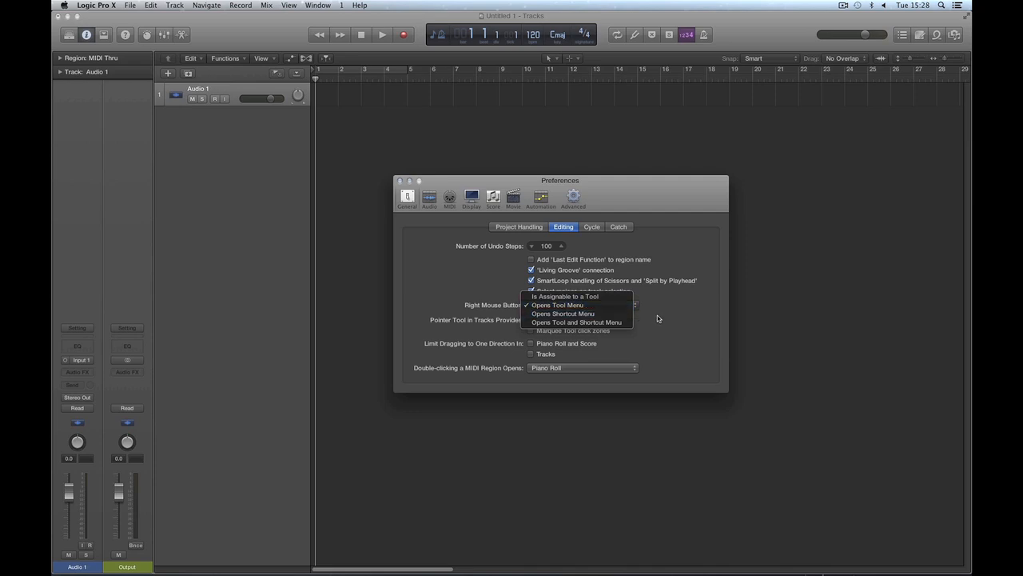
{"action": "left_click", "coordinate": [691, 310]}
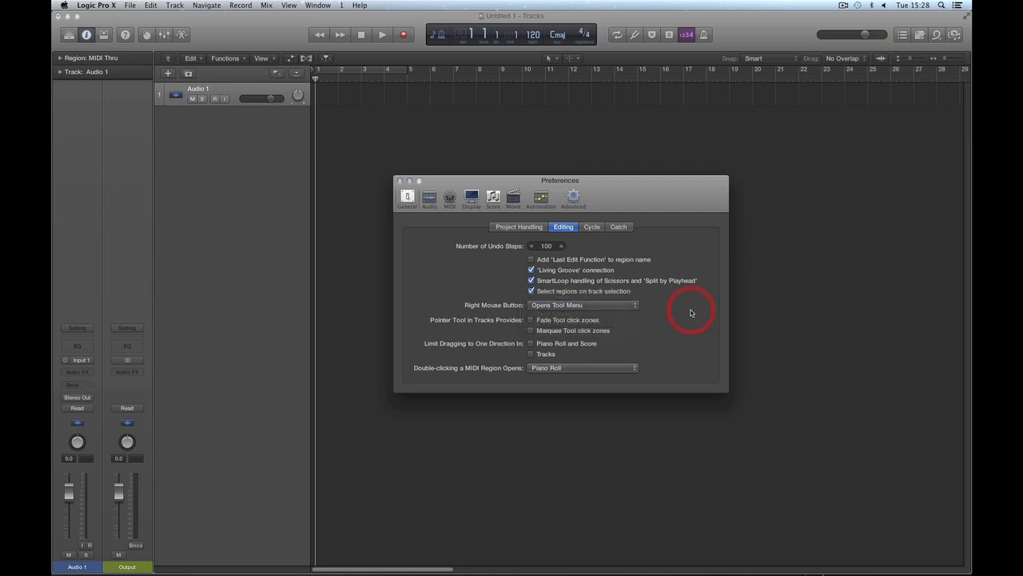
{"action": "left_click", "coordinate": [401, 180]}
Step: Bring up the tool menu at various points along the empty Audio 1 lane, and the shortcut menu on the track's header
{"action": "right_click", "coordinate": [559, 89]}
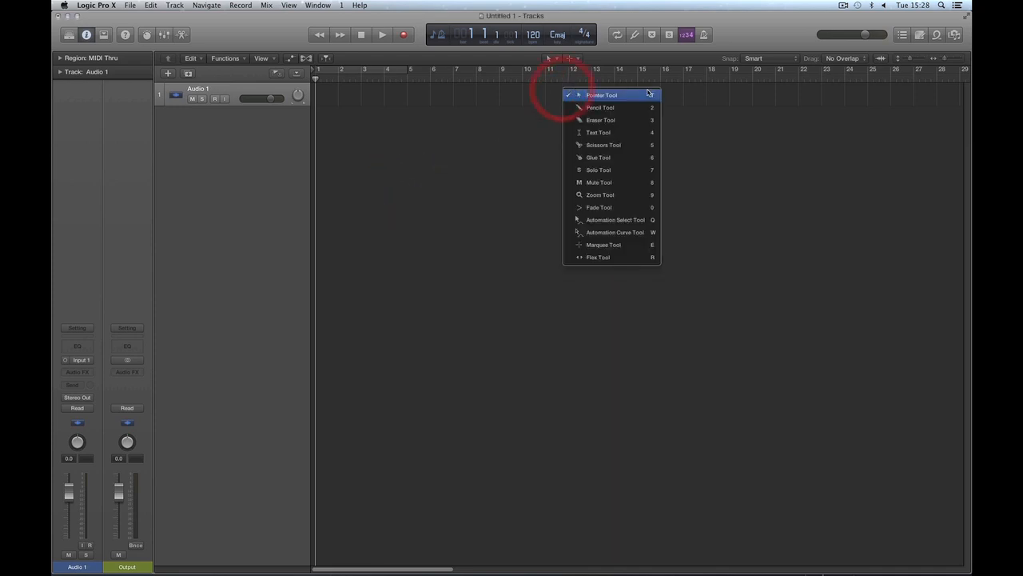
{"action": "right_click", "coordinate": [697, 94]}
{"action": "right_click", "coordinate": [568, 96]}
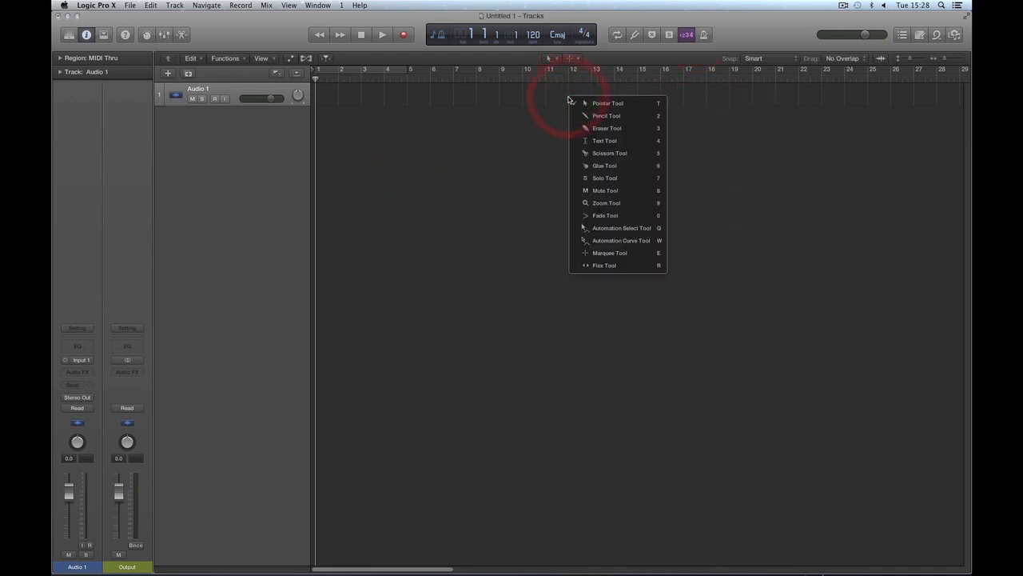
{"action": "right_click", "coordinate": [493, 95]}
{"action": "right_click", "coordinate": [701, 95]}
{"action": "right_click", "coordinate": [700, 95]}
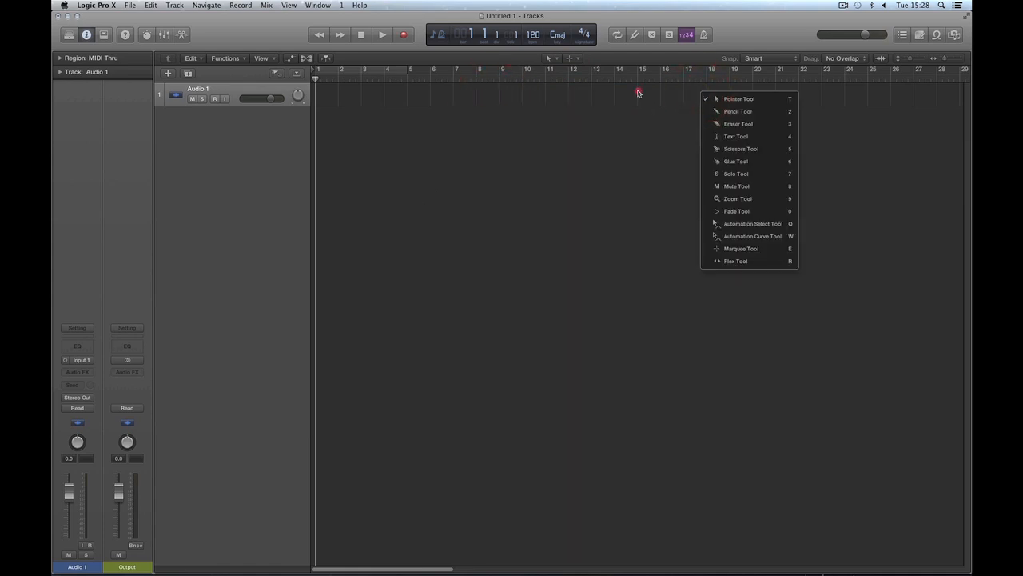
{"action": "right_click", "coordinate": [639, 92]}
{"action": "right_click", "coordinate": [758, 94]}
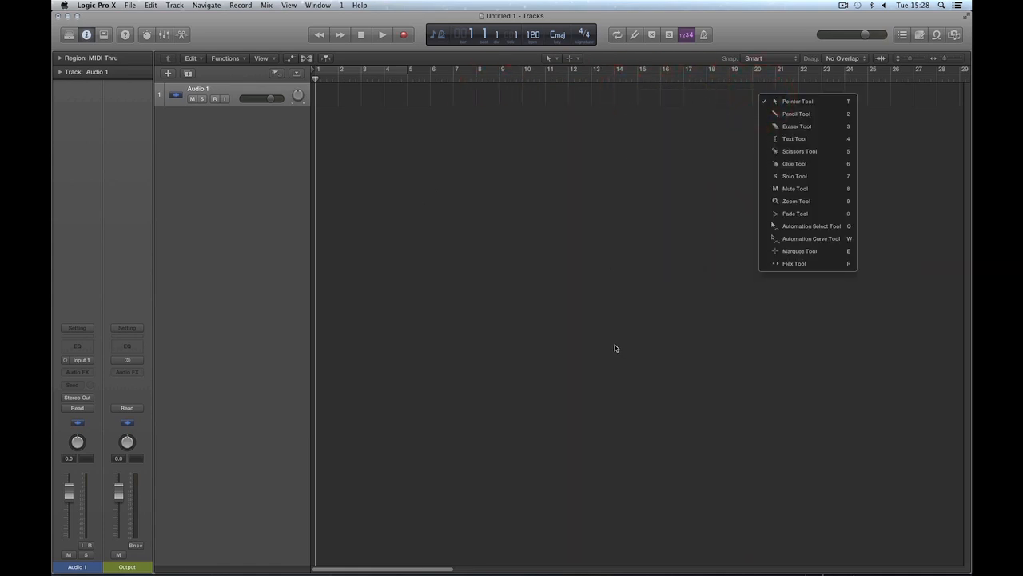
{"action": "right_click", "coordinate": [667, 96]}
{"action": "right_click", "coordinate": [635, 94]}
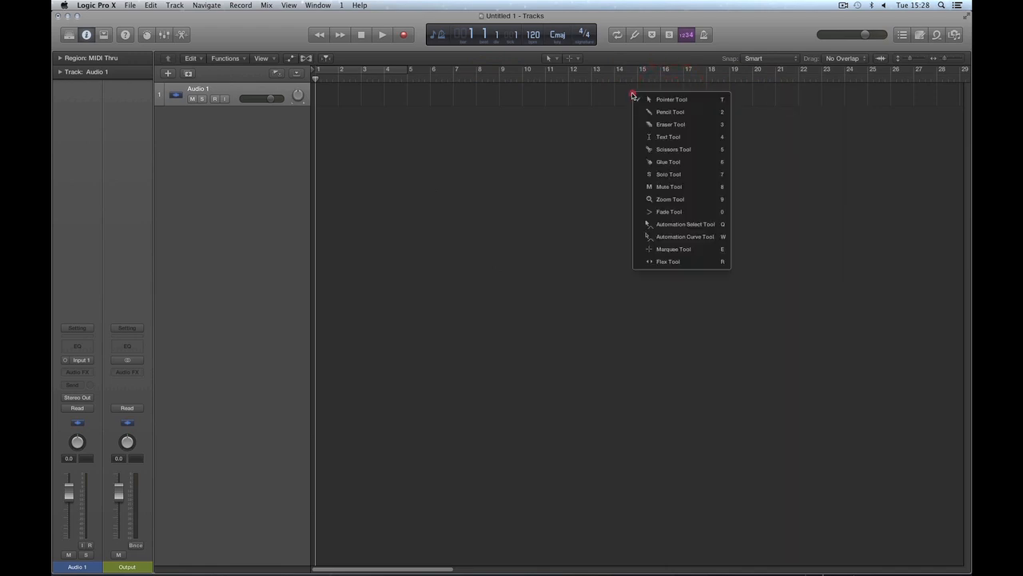
{"action": "left_click", "coordinate": [585, 96], "text": "ctrl"}
{"action": "right_click", "coordinate": [272, 88]}
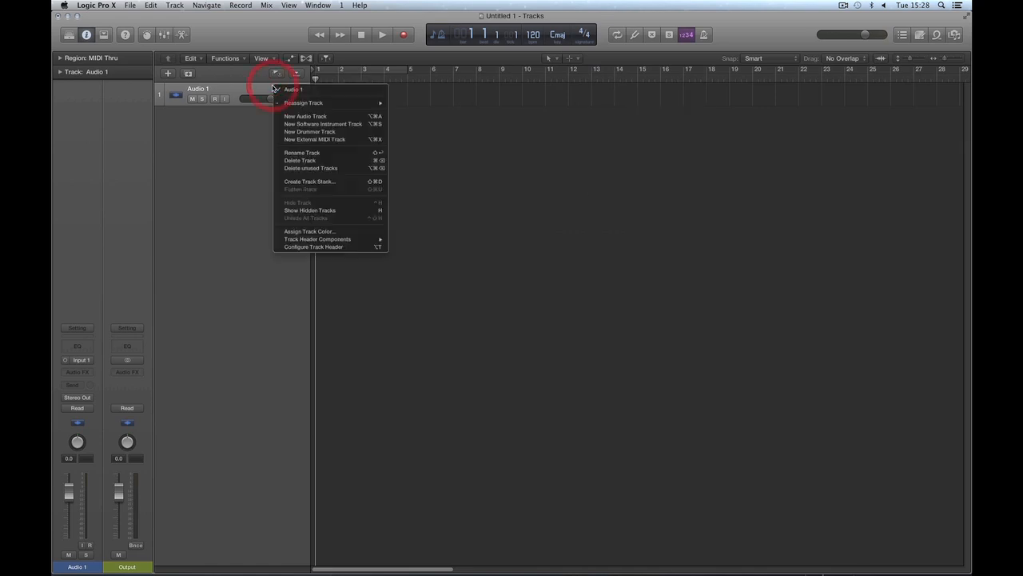
{"action": "left_click", "coordinate": [230, 129]}
Step: Create one new software instrument track
{"action": "left_click", "coordinate": [168, 72]}
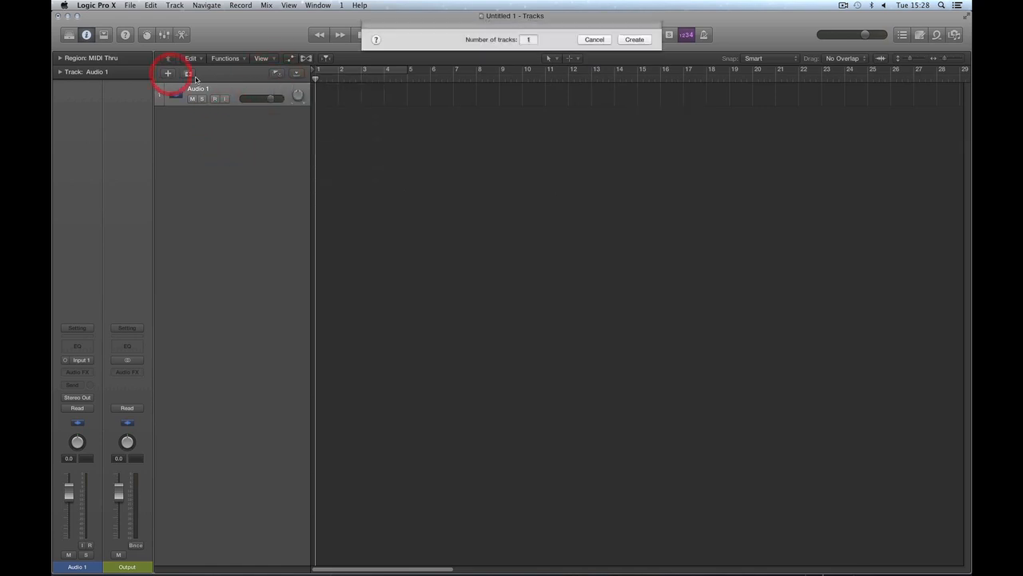
{"action": "left_click", "coordinate": [428, 45]}
{"action": "left_click", "coordinate": [635, 156]}
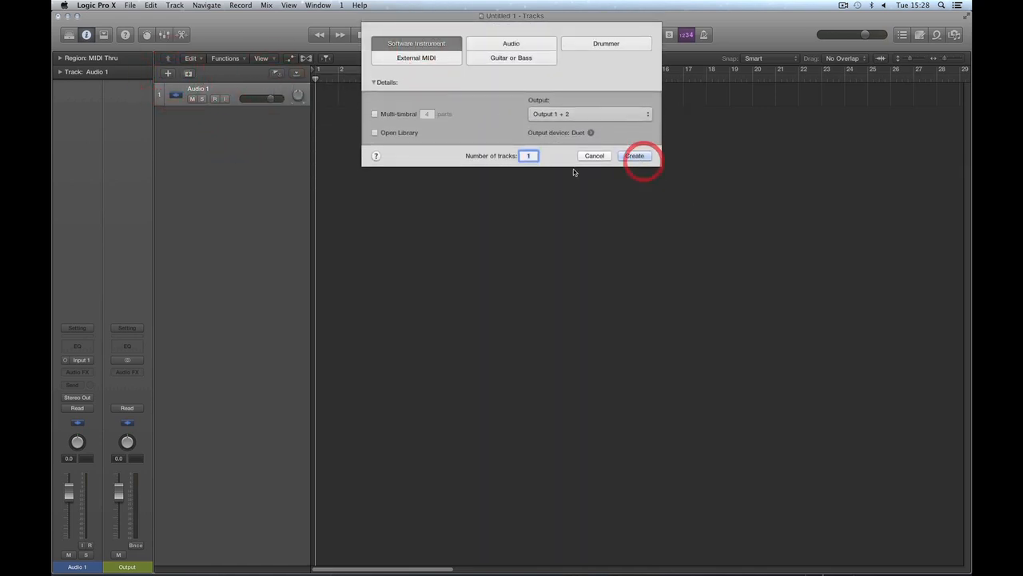
Step: Draw an empty MIDI region at bar 1 of the instrument track with the Pencil Tool, and return to the Pointer Tool
{"action": "key", "text": "t"}
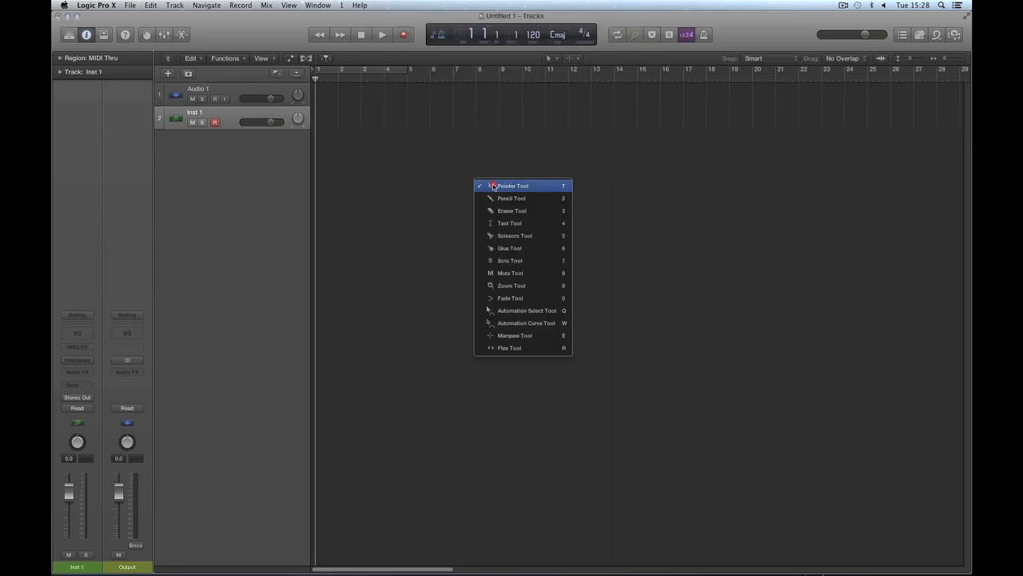
{"action": "left_click", "coordinate": [492, 197]}
{"action": "left_click", "coordinate": [323, 118]}
{"action": "key", "text": "t"}
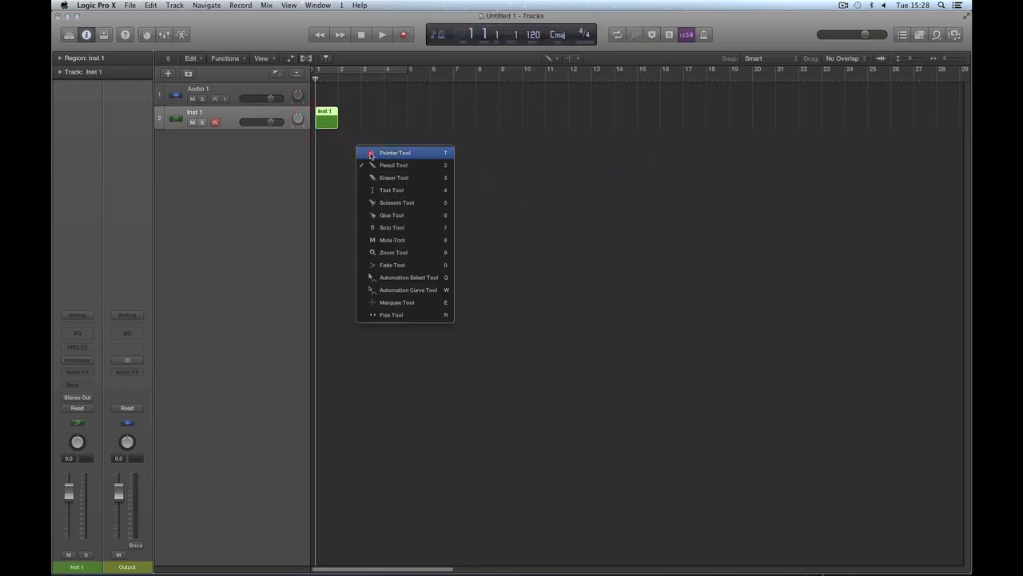
{"action": "left_click", "coordinate": [374, 151]}
Step: View the MIDI region's shortcut menu, and delete the region together with its instrument track
{"action": "right_click", "coordinate": [337, 120]}
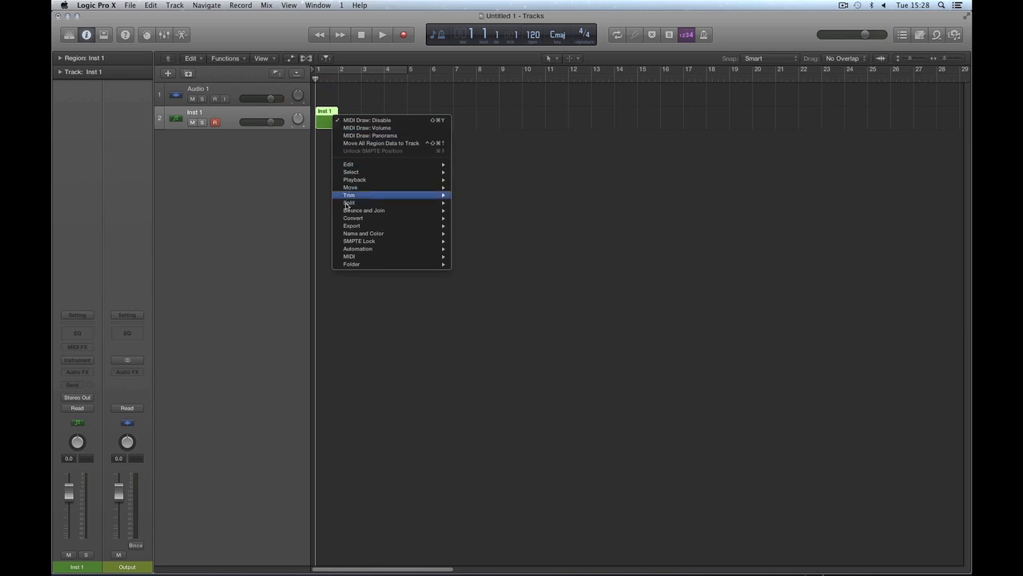
{"action": "left_click", "coordinate": [518, 165]}
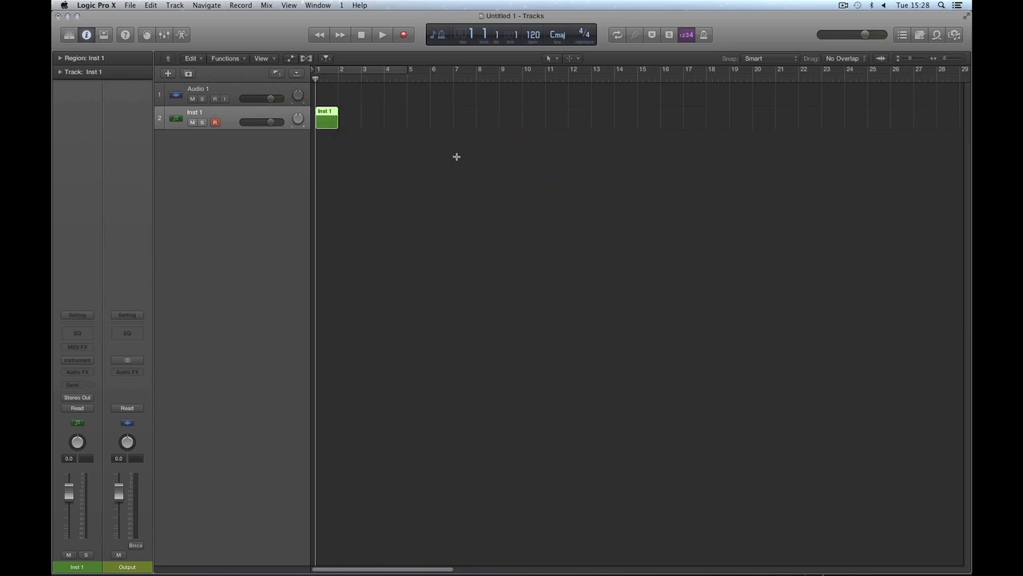
{"action": "key", "text": "Delete"}
{"action": "key", "text": "Delete"}
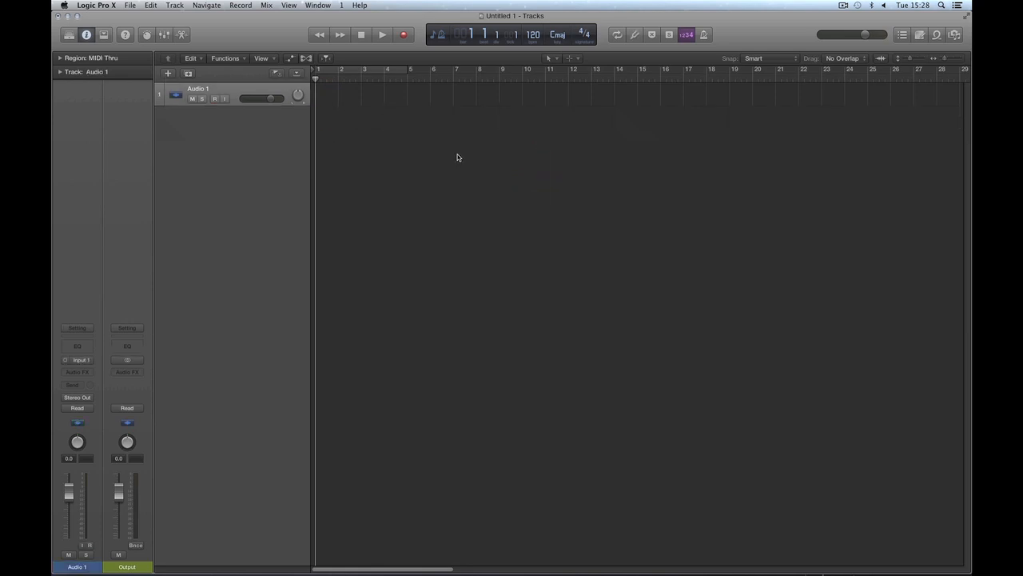
Step: Turn on the cycle area from bar 1 to bar 5
{"action": "left_click", "coordinate": [412, 102]}
{"action": "left_click", "coordinate": [386, 71]}
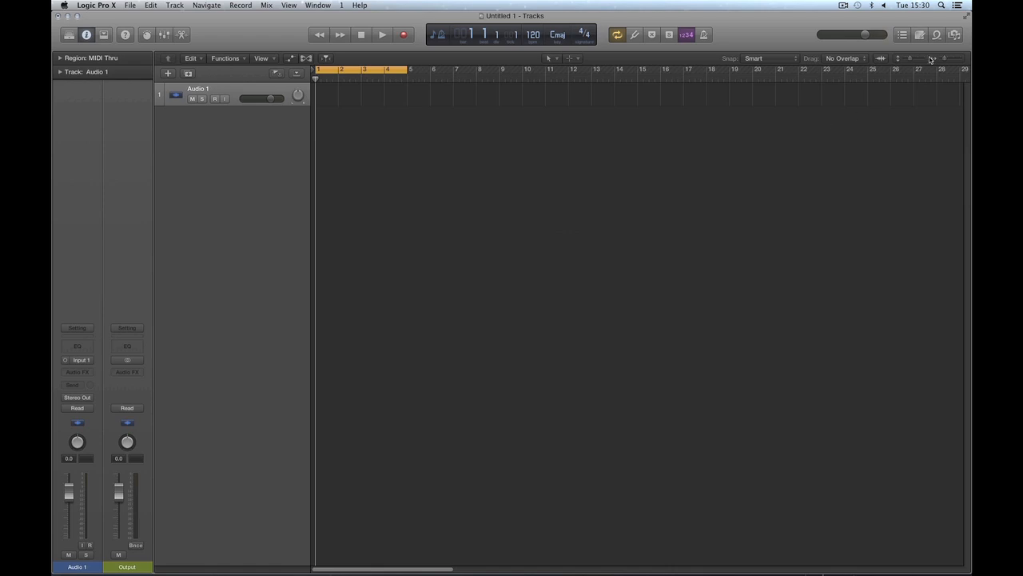
Step: Delete all the audio files from the project's audio browser, and look at the Media browser before returning to the project list
{"action": "left_click", "coordinate": [953, 37]}
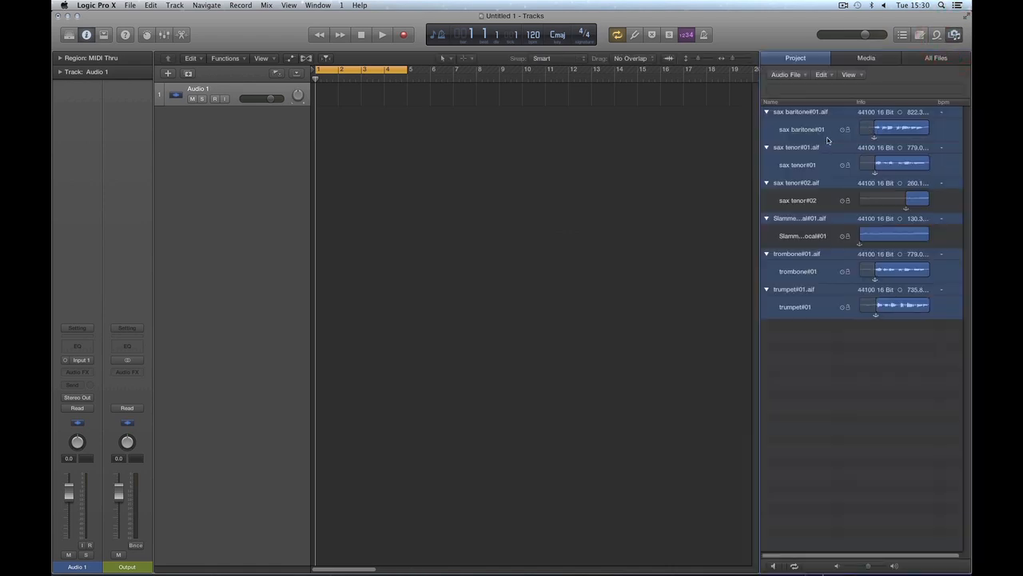
{"action": "key", "text": "Delete"}
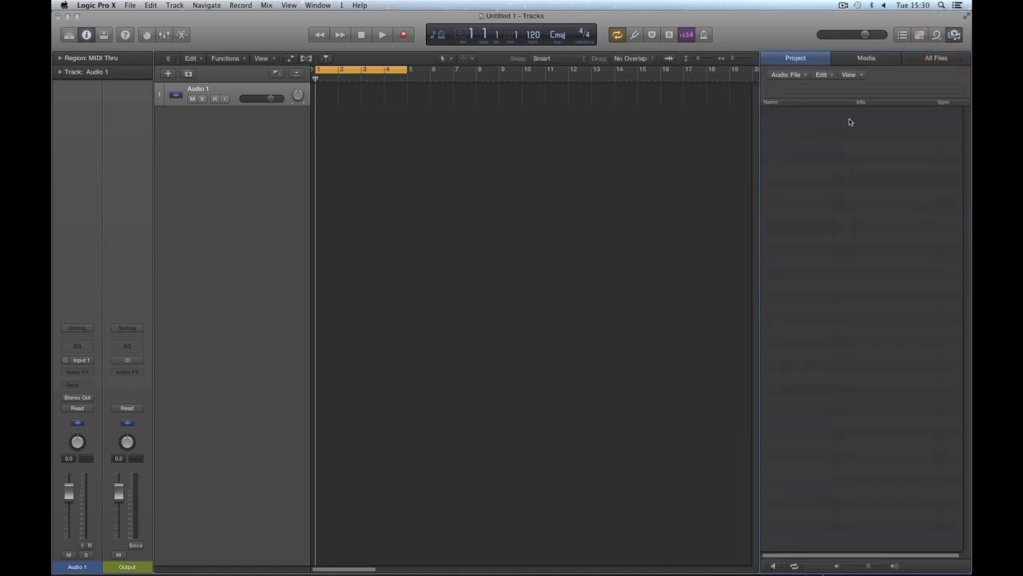
{"action": "left_click", "coordinate": [883, 59]}
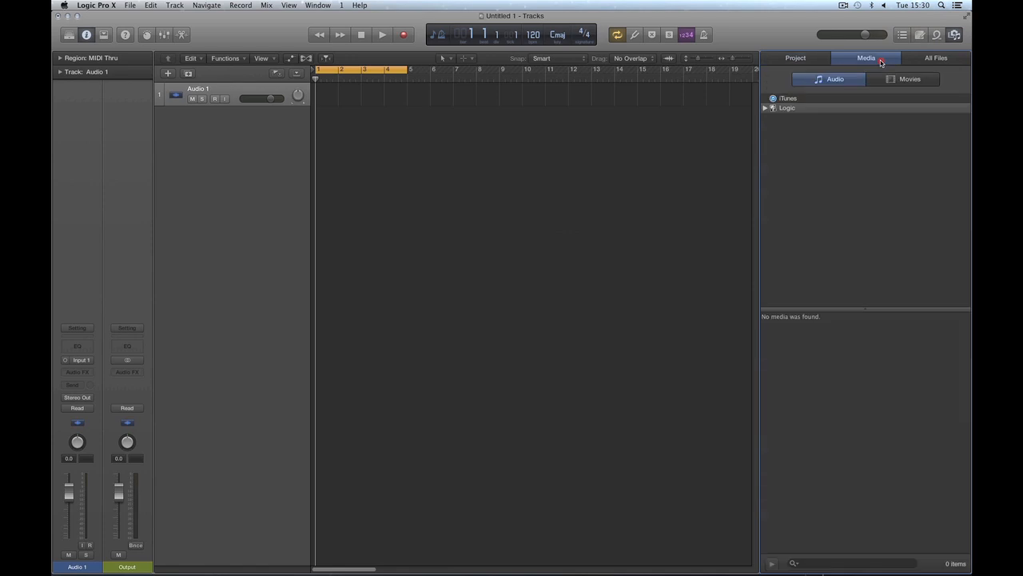
{"action": "left_click", "coordinate": [793, 59]}
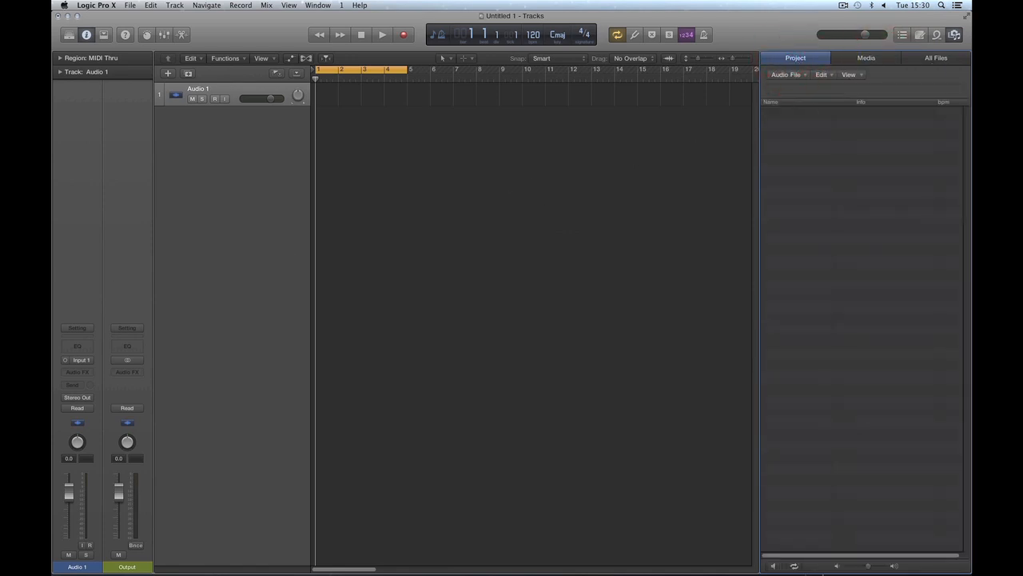
Step: Switch to Finder and add all the files from the Audio Files folder to the Logic project's audio browser, moving the Finder window aside
{"action": "key", "text": "super+Tab"}
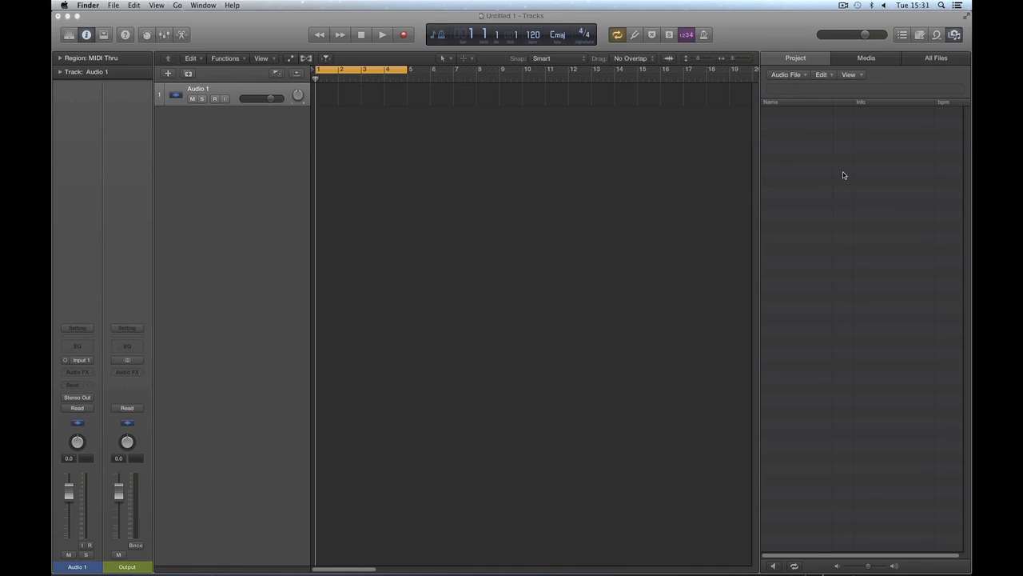
{"action": "left_click_drag", "start_coordinate": [53, 157], "coordinate": [150, 157]}
{"action": "left_click_drag", "start_coordinate": [107, 190], "coordinate": [852, 216]}
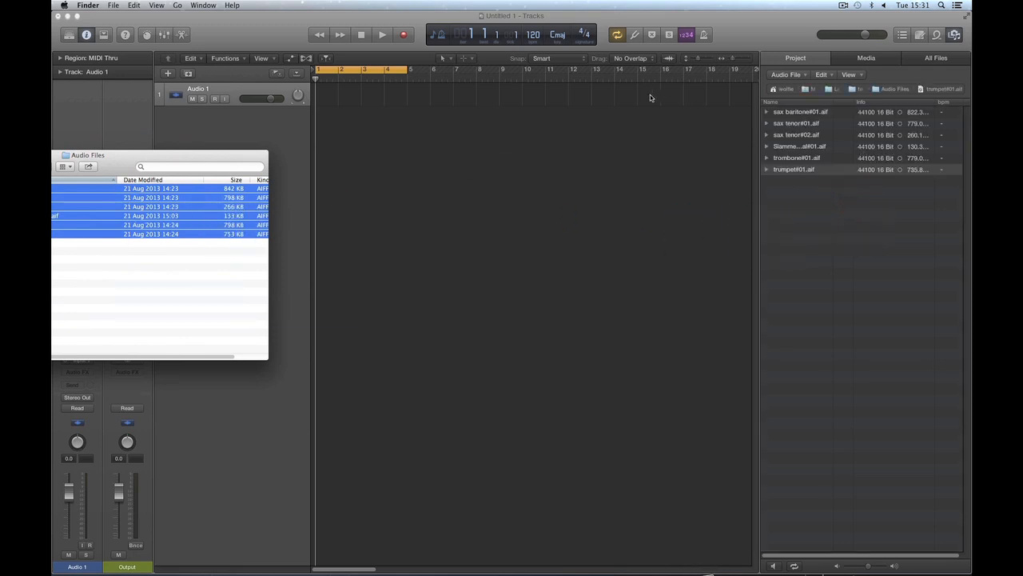
{"action": "left_click_drag", "start_coordinate": [228, 156], "coordinate": [8, 164]}
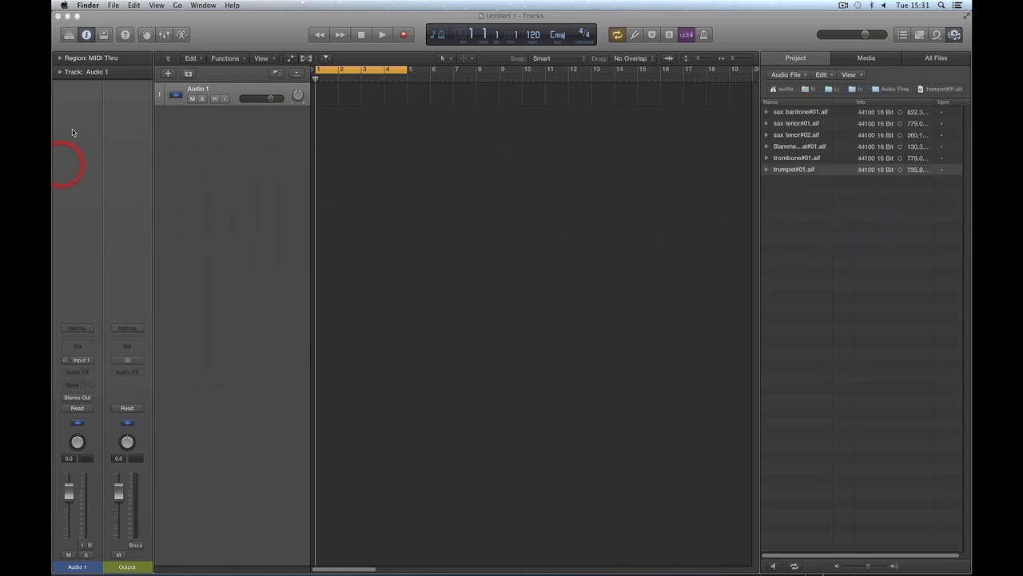
Step: Select sax baritone#01, sax tenor#01, trombone#01 and trumpet#01 in the audio browser and bring them into the Tracks area at bar 1
{"action": "left_click", "coordinate": [788, 114]}
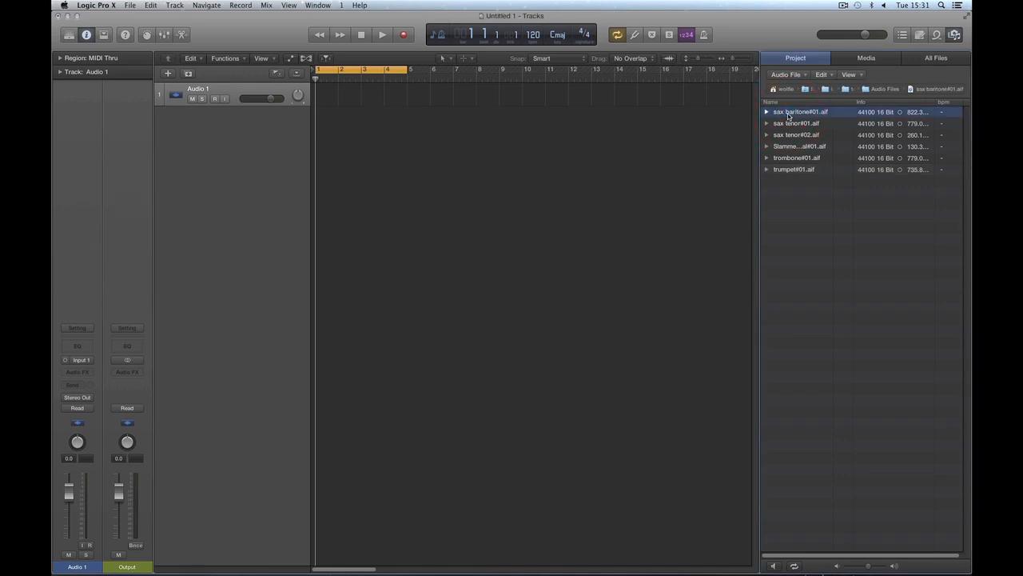
{"action": "left_click", "coordinate": [791, 125], "text": "shift"}
{"action": "left_click", "coordinate": [802, 149], "text": "super"}
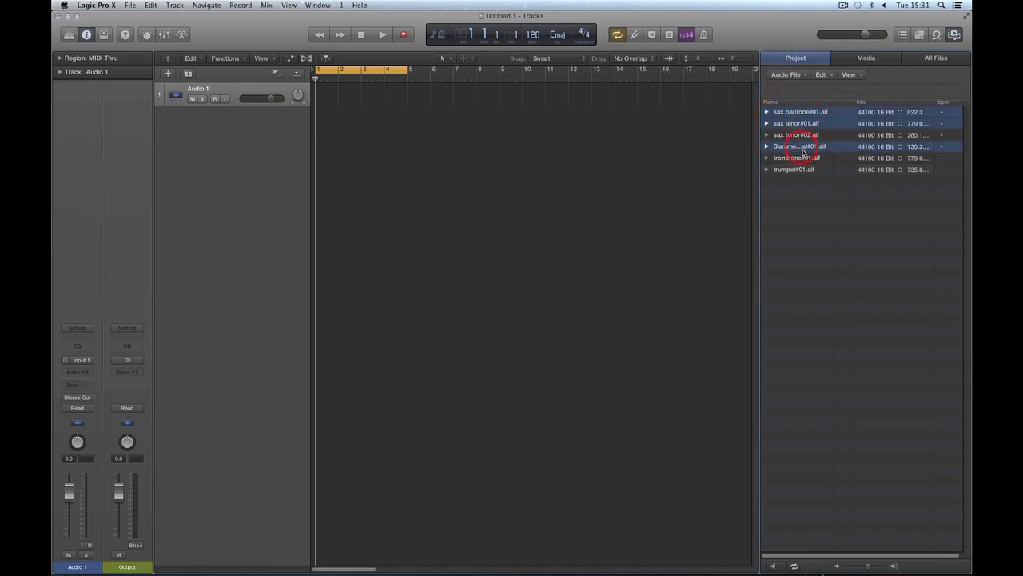
{"action": "left_click", "coordinate": [803, 150], "text": "super"}
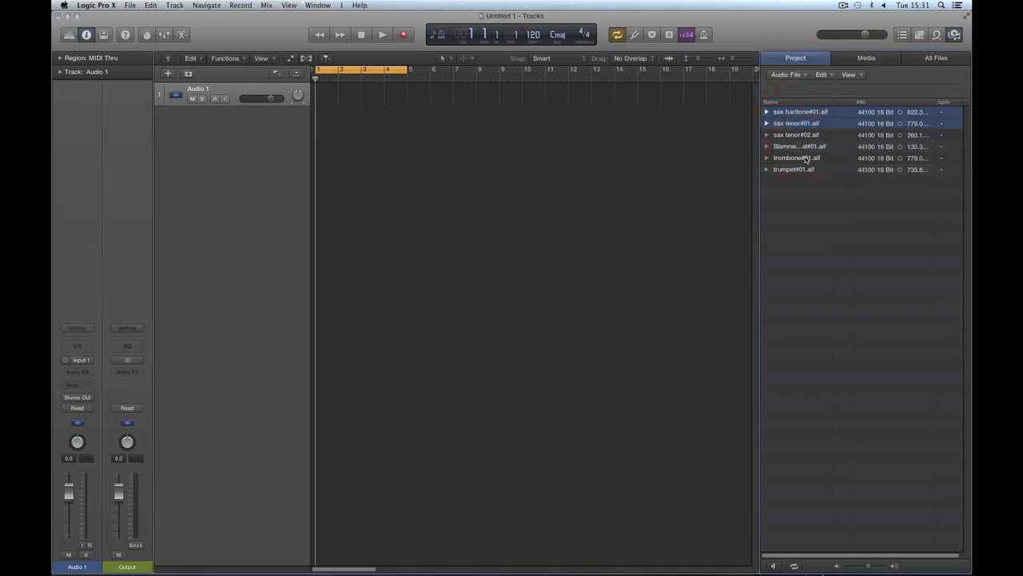
{"action": "left_click", "coordinate": [807, 160], "text": "super"}
{"action": "left_click", "coordinate": [809, 170], "text": "super"}
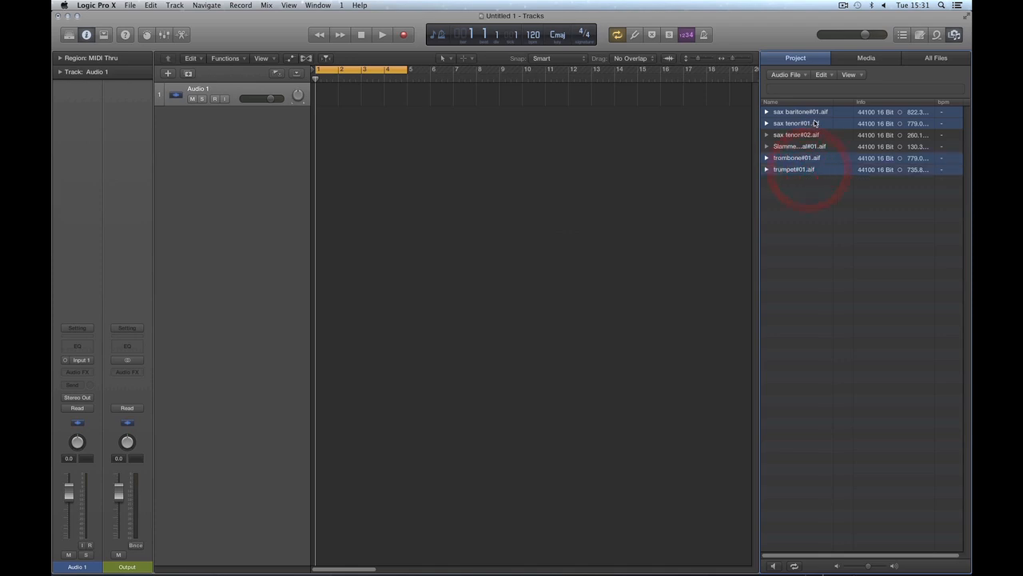
{"action": "left_click_drag", "start_coordinate": [816, 120], "coordinate": [316, 148]}
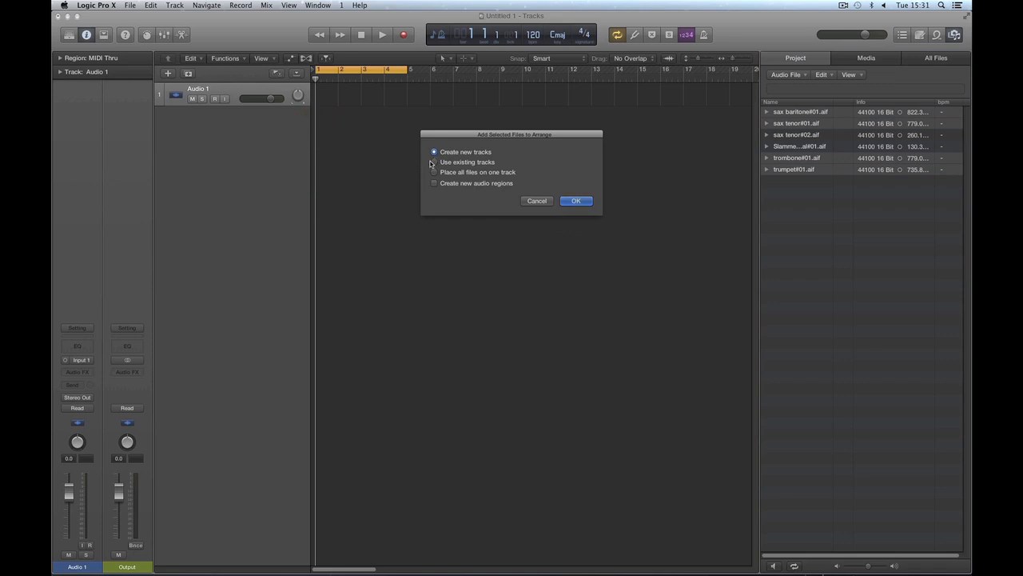
Step: Create new tracks for the added audio files without importing their tempo information
{"action": "left_click", "coordinate": [435, 162]}
{"action": "left_click", "coordinate": [434, 151]}
{"action": "left_click", "coordinate": [576, 201]}
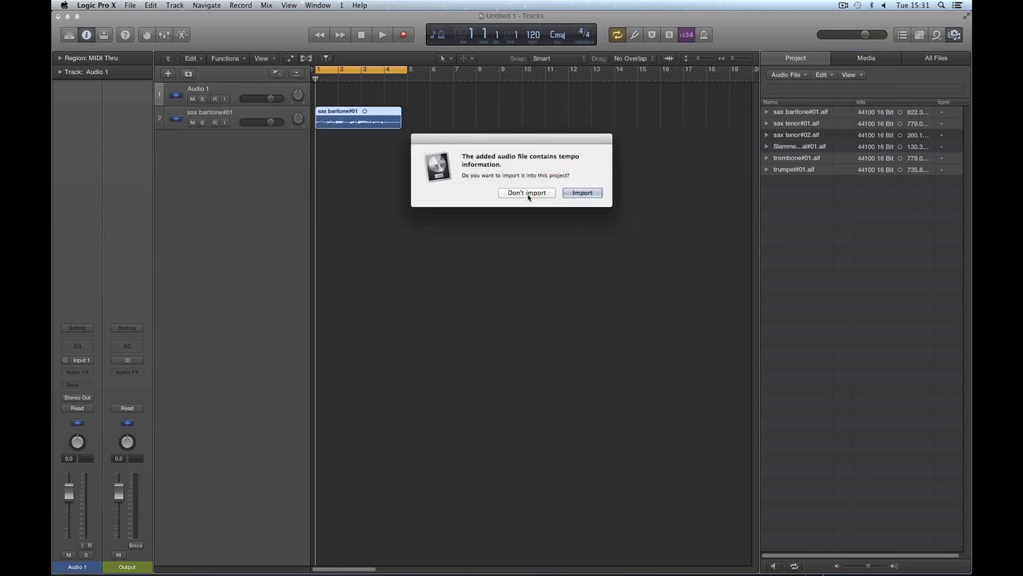
{"action": "left_click_drag", "start_coordinate": [467, 142], "coordinate": [470, 157]}
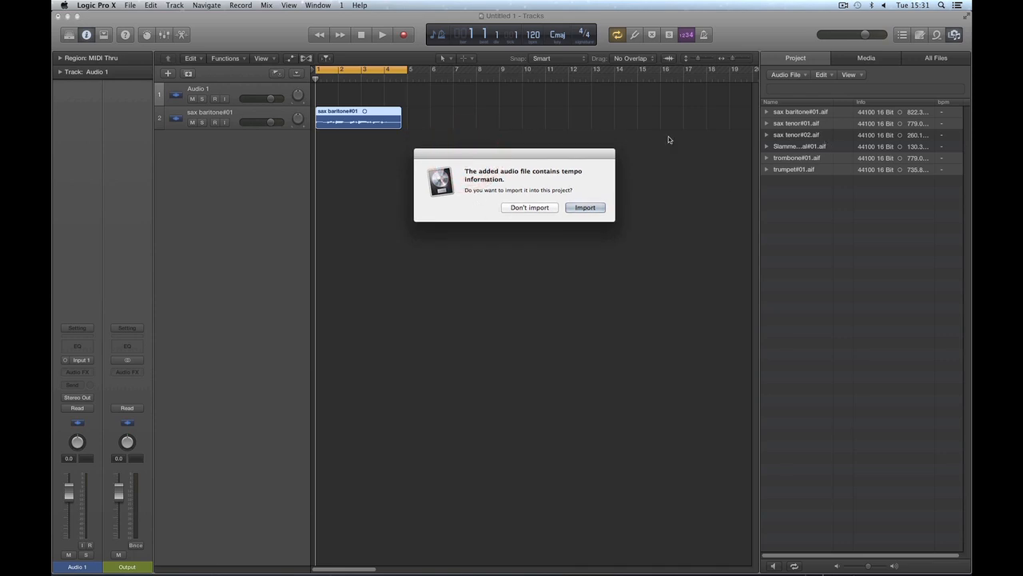
{"action": "left_click", "coordinate": [527, 208]}
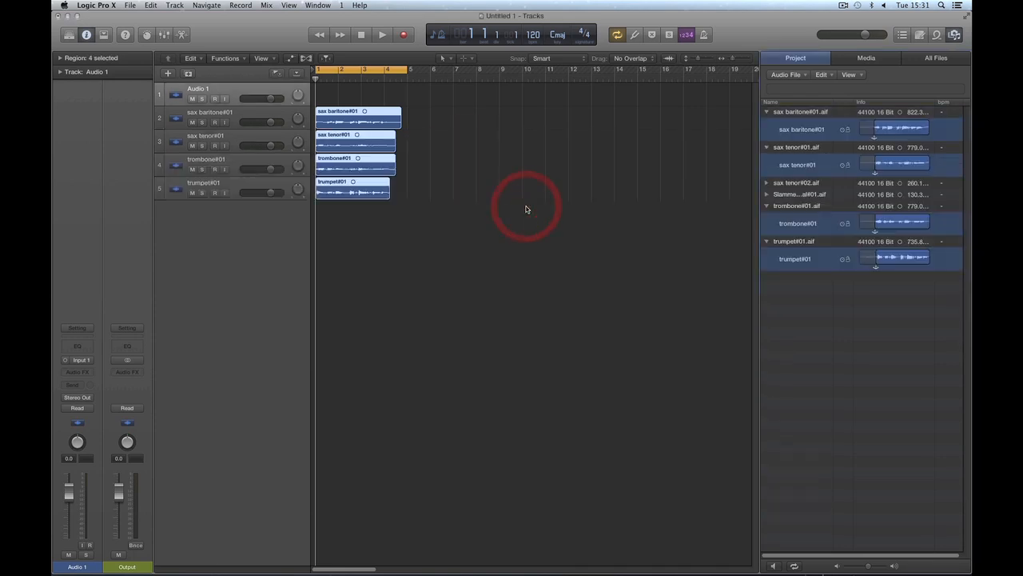
Step: Deselect the four audio regions and hide the browser to widen the Tracks area
{"action": "left_click", "coordinate": [472, 154]}
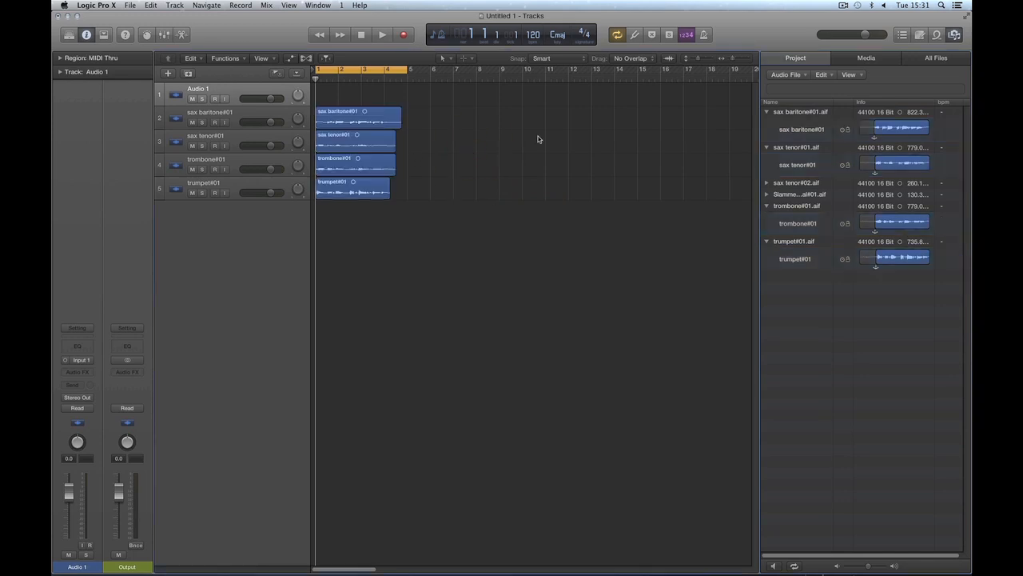
{"action": "left_click", "coordinate": [954, 34]}
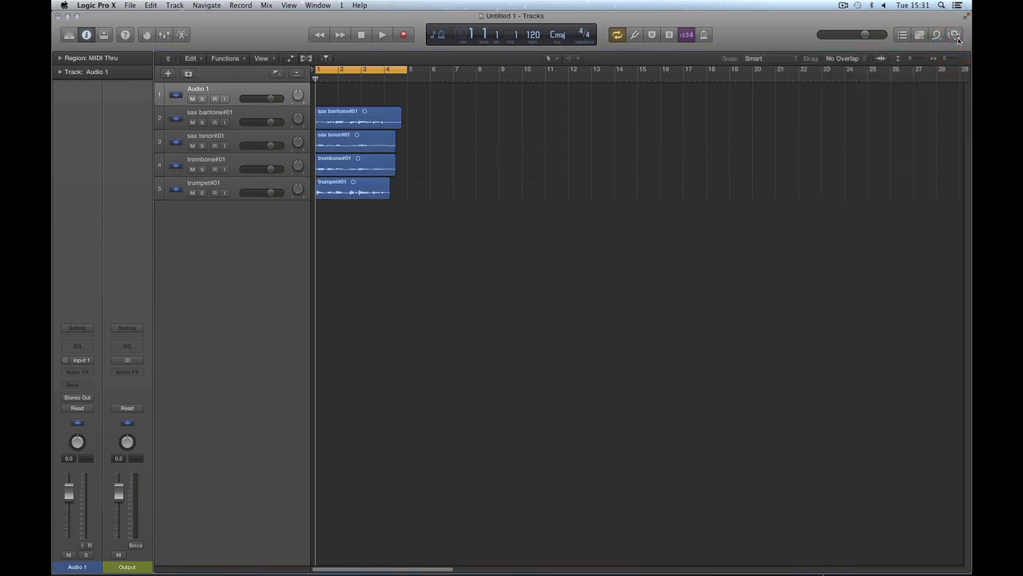
{"action": "left_click", "coordinate": [954, 35]}
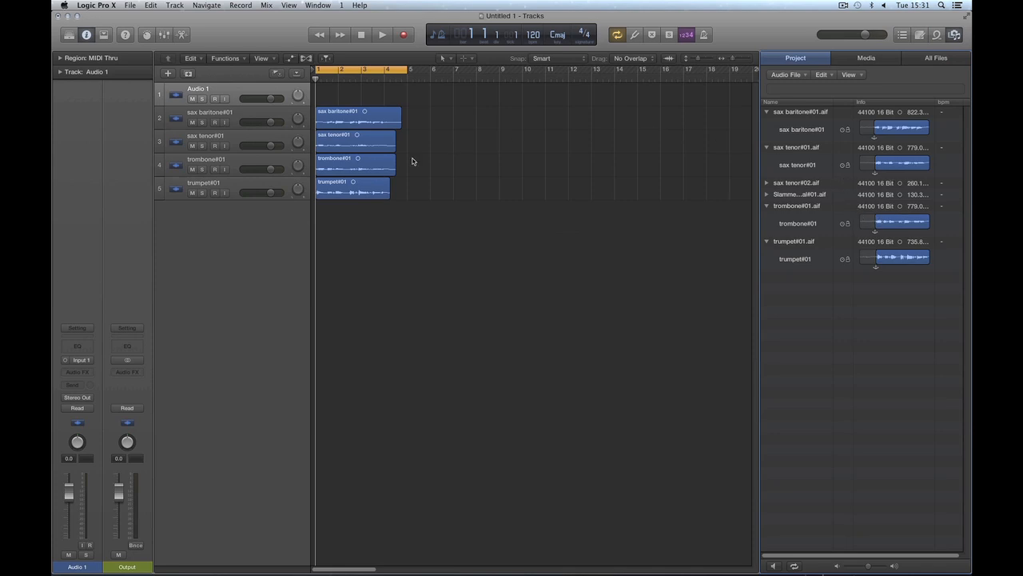
{"action": "left_click", "coordinate": [954, 35]}
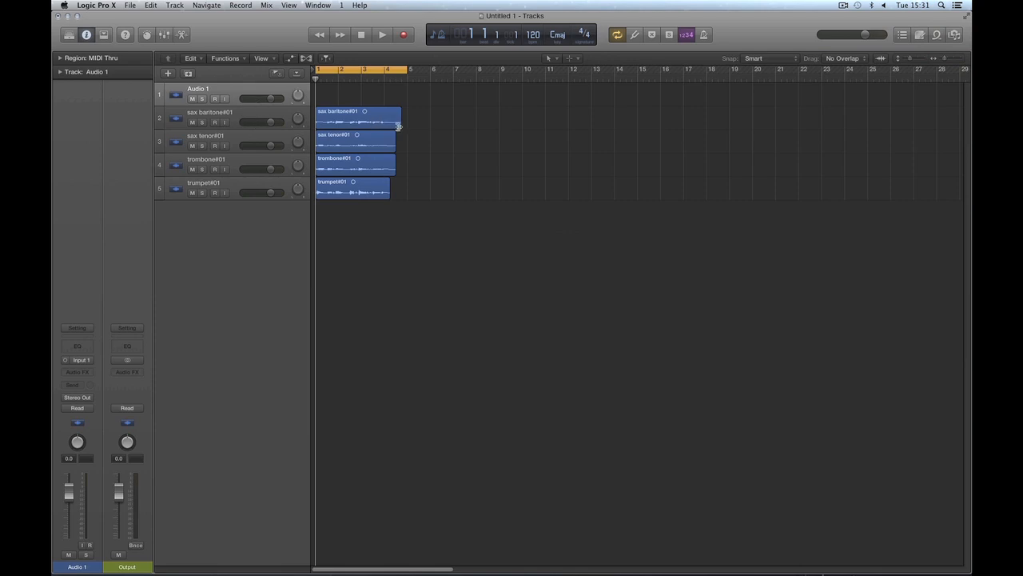
Step: Trim the end of the sax baritone region to match the sax tenor region, and delete the empty Audio 1 track
{"action": "left_click_drag", "start_coordinate": [398, 127], "coordinate": [395, 127]}
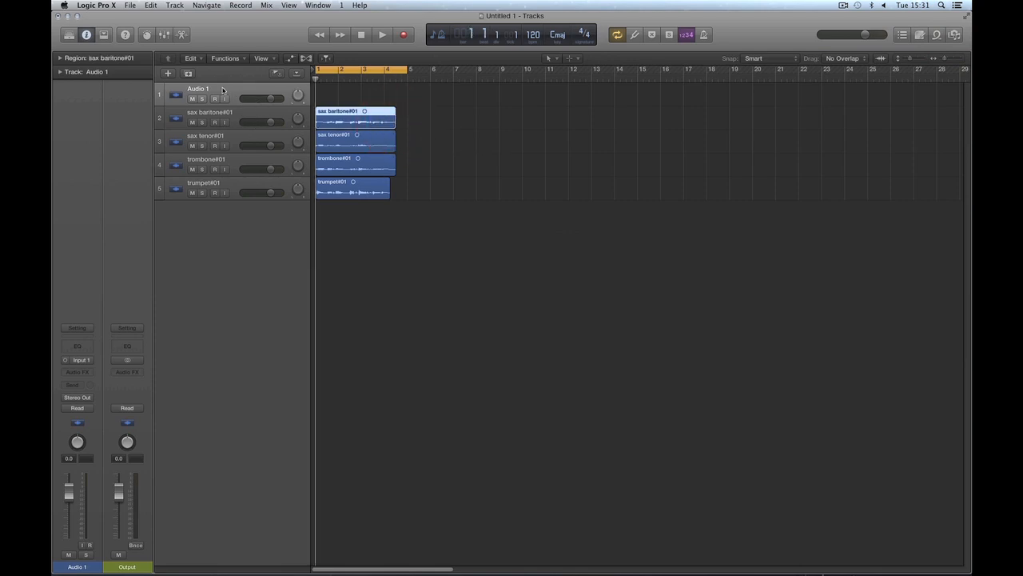
{"action": "left_click", "coordinate": [442, 105]}
{"action": "left_click", "coordinate": [229, 92]}
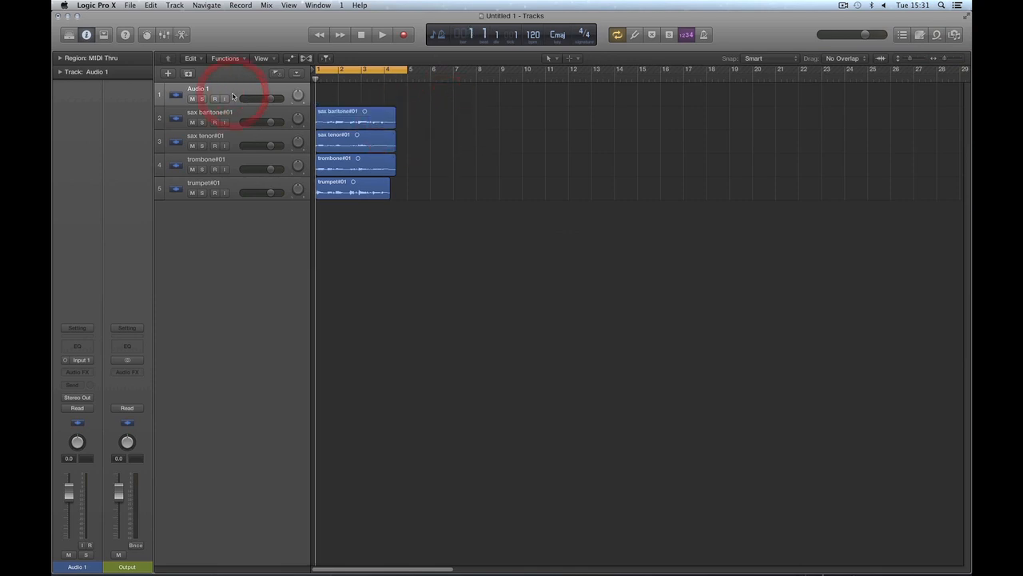
{"action": "key", "text": "BackSpace"}
Step: Rename the first two tracks as sax baritone and sax tenor
{"action": "double_click", "coordinate": [232, 91]}
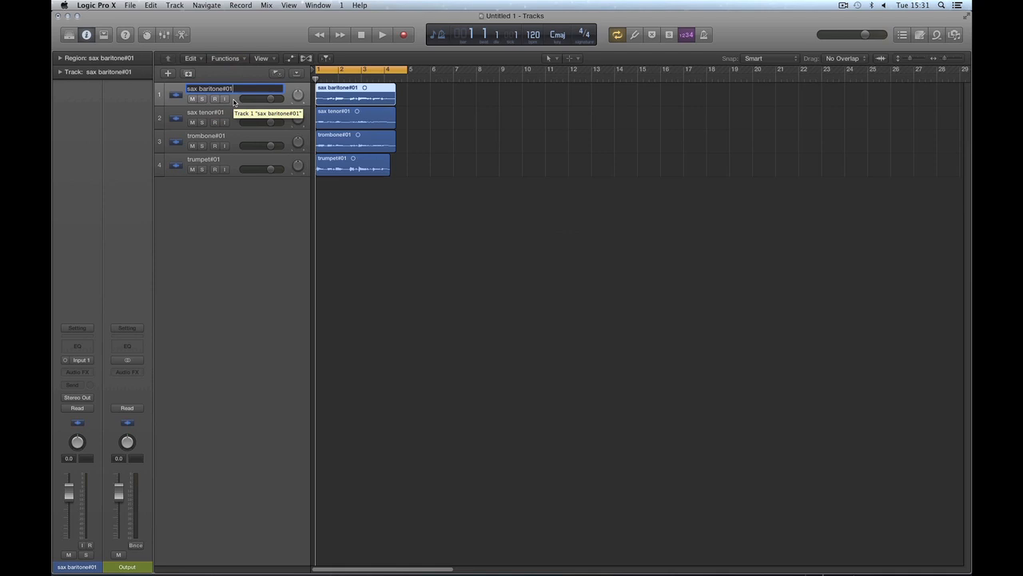
{"action": "key", "text": "BackSpace"}
{"action": "key", "text": "BackSpace"}
{"action": "key", "text": "BackSpace"}
{"action": "key", "text": "Return"}
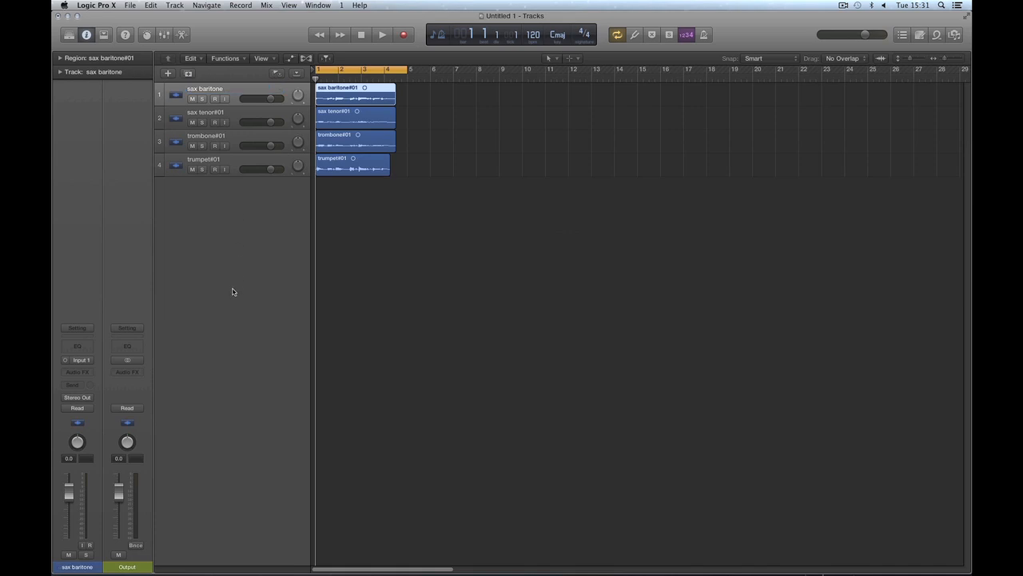
{"action": "double_click", "coordinate": [220, 113]}
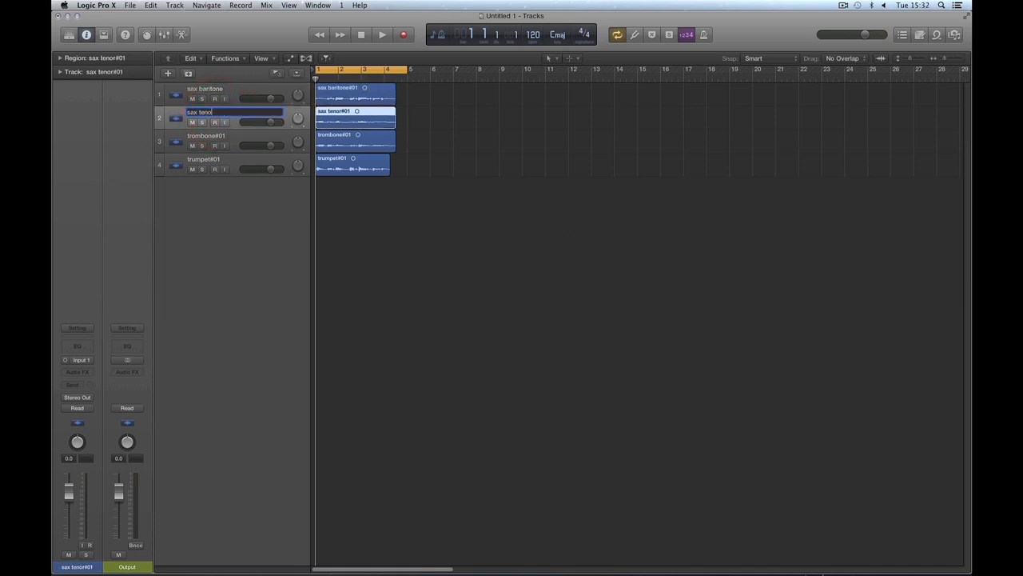
{"action": "type", "text": "sax tenor"}
{"action": "key", "text": "Return"}
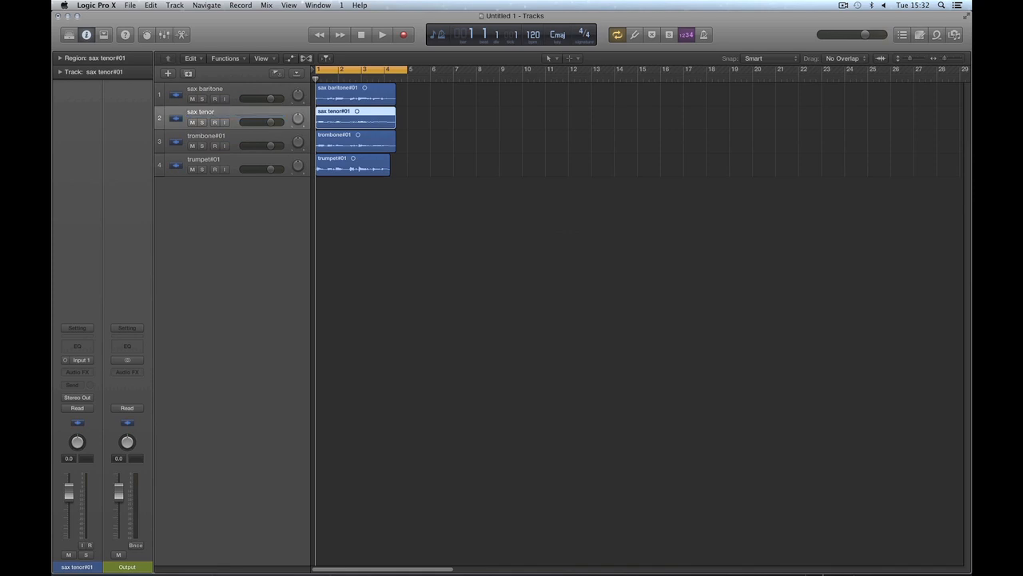
Step: Rename the third and fourth tracks as trombone and trumpet
{"action": "left_click", "coordinate": [226, 138]}
{"action": "double_click", "coordinate": [227, 139]}
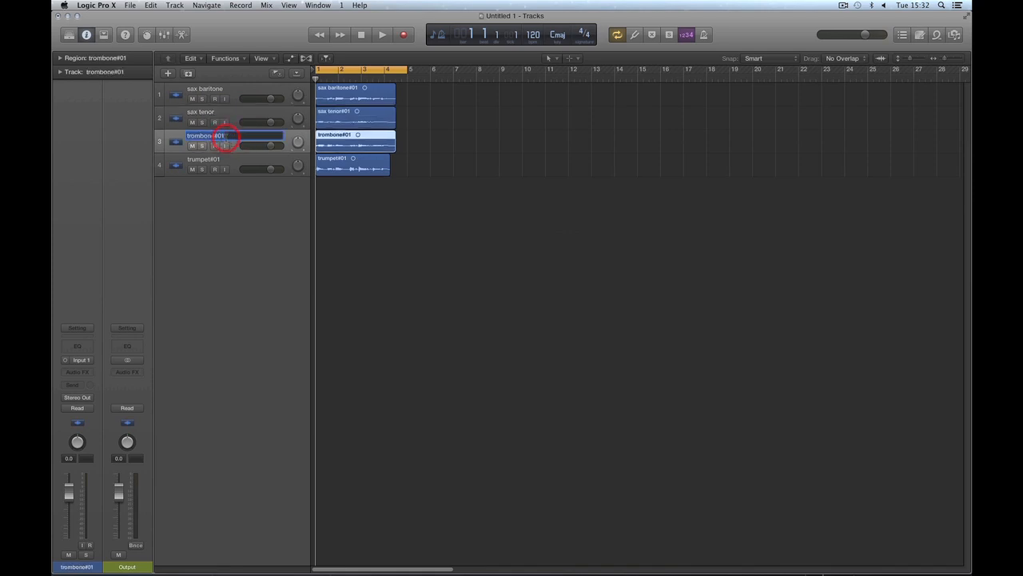
{"action": "left_click", "coordinate": [227, 137]}
{"action": "key", "text": "BackSpace"}
{"action": "key", "text": "BackSpace"}
{"action": "key", "text": "BackSpace"}
{"action": "key", "text": "Return"}
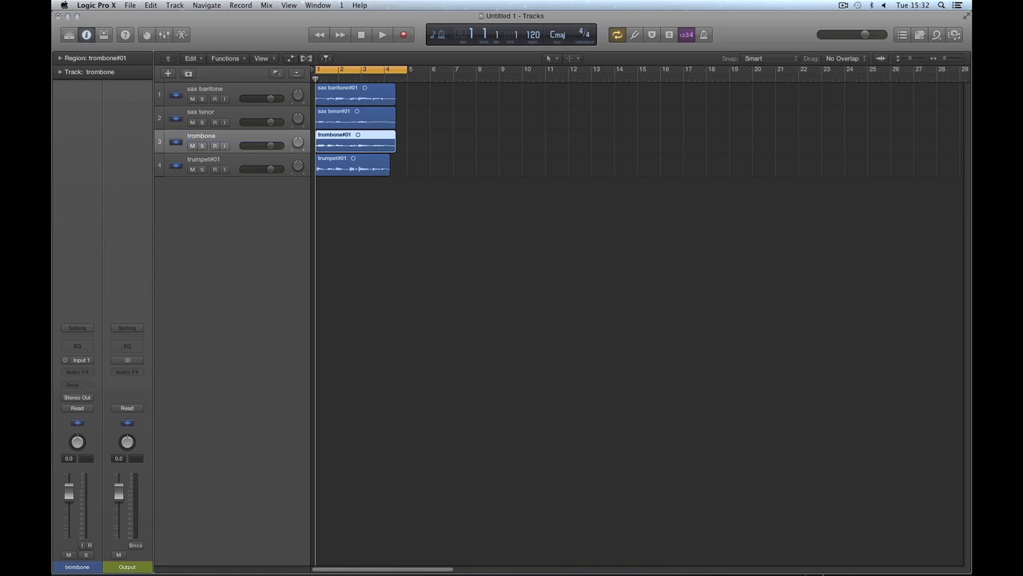
{"action": "left_click", "coordinate": [218, 164]}
{"action": "double_click", "coordinate": [219, 163]}
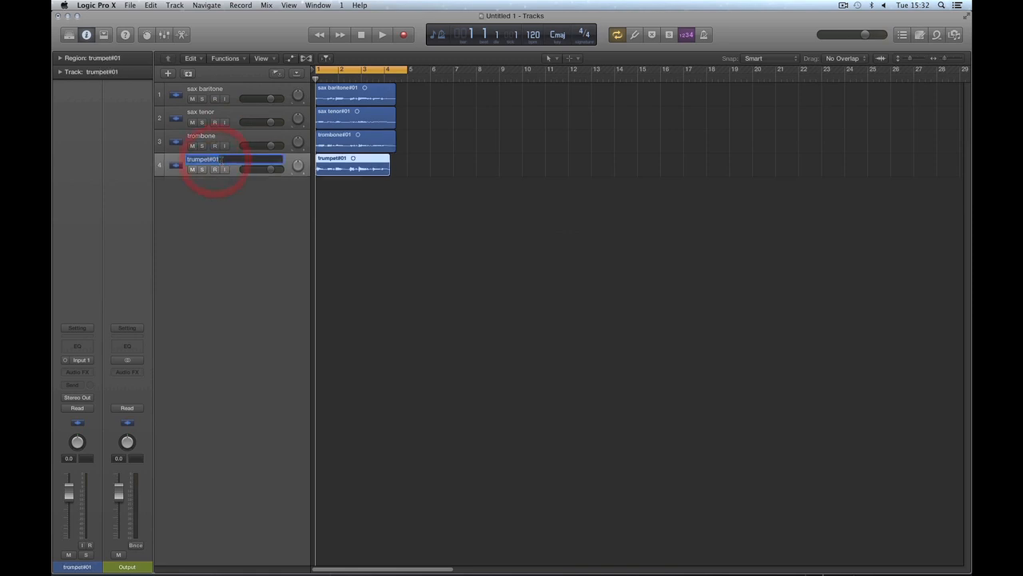
{"action": "key", "text": "Return"}
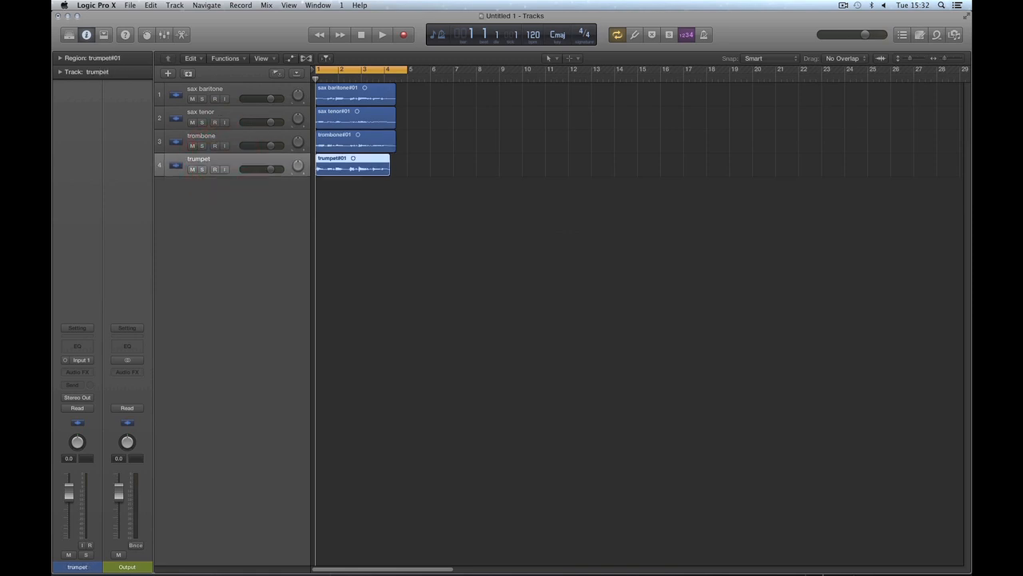
Step: Step through the tracks one at a time from sax baritone down to trumpet
{"action": "left_click", "coordinate": [232, 91]}
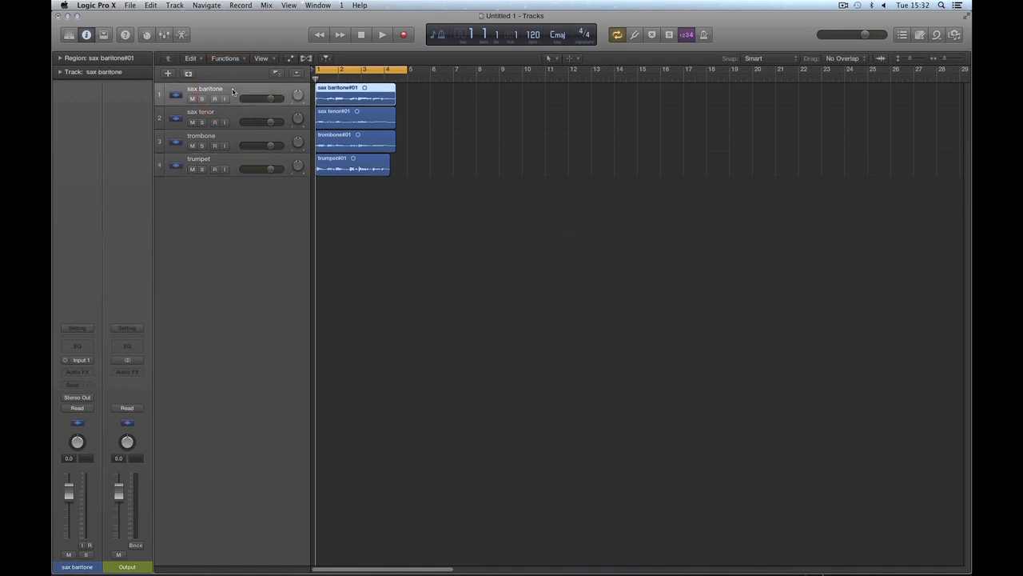
{"action": "key", "text": "Down"}
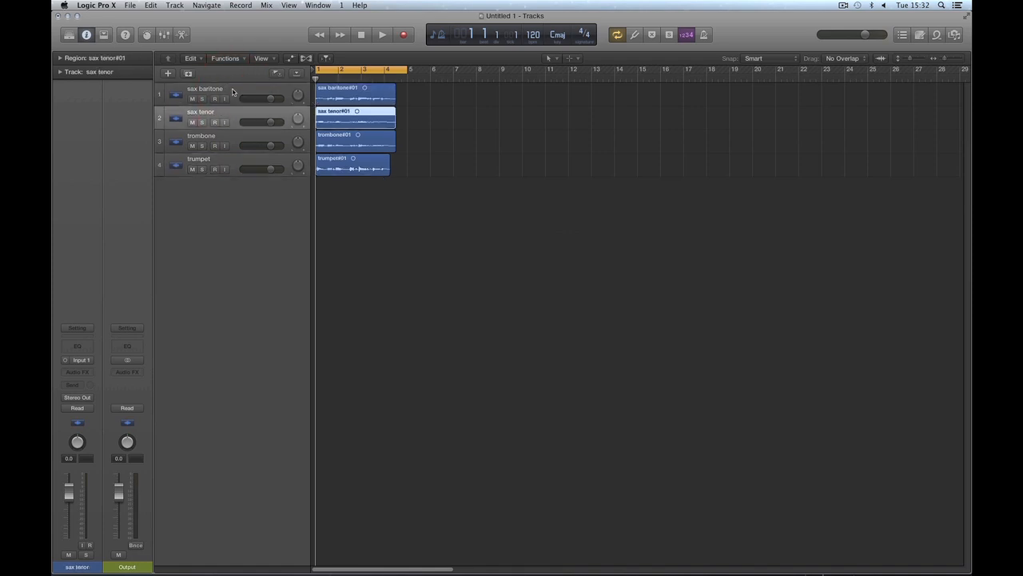
{"action": "key", "text": "Down"}
{"action": "key", "text": "Down"}
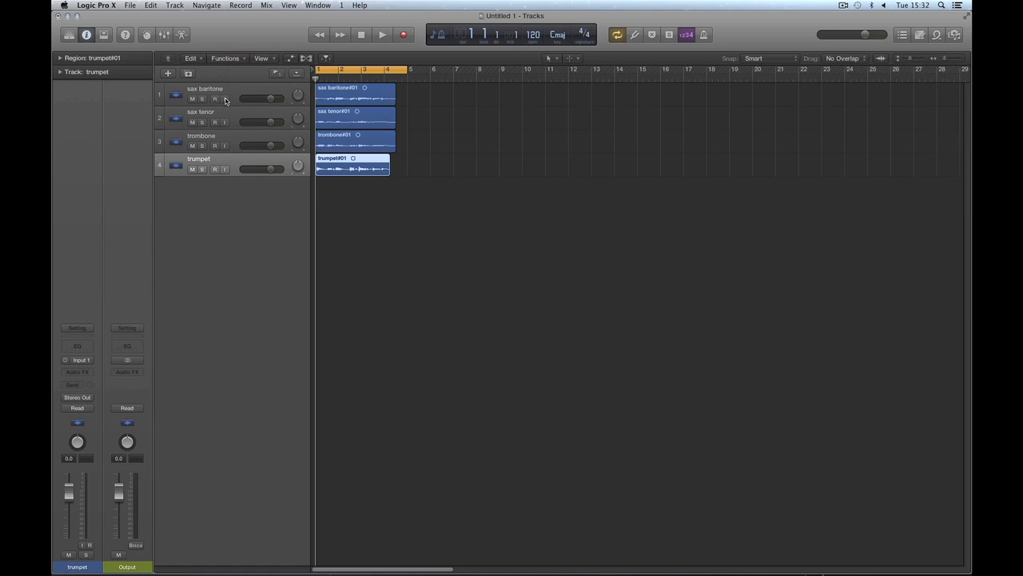
Step: Select all four tracks together, individually and as a range, and return to the sax baritone track alone
{"action": "left_click", "coordinate": [232, 95]}
{"action": "left_click", "coordinate": [234, 119], "text": "shift"}
{"action": "left_click", "coordinate": [235, 143], "text": "shift"}
{"action": "left_click", "coordinate": [235, 165], "text": "shift"}
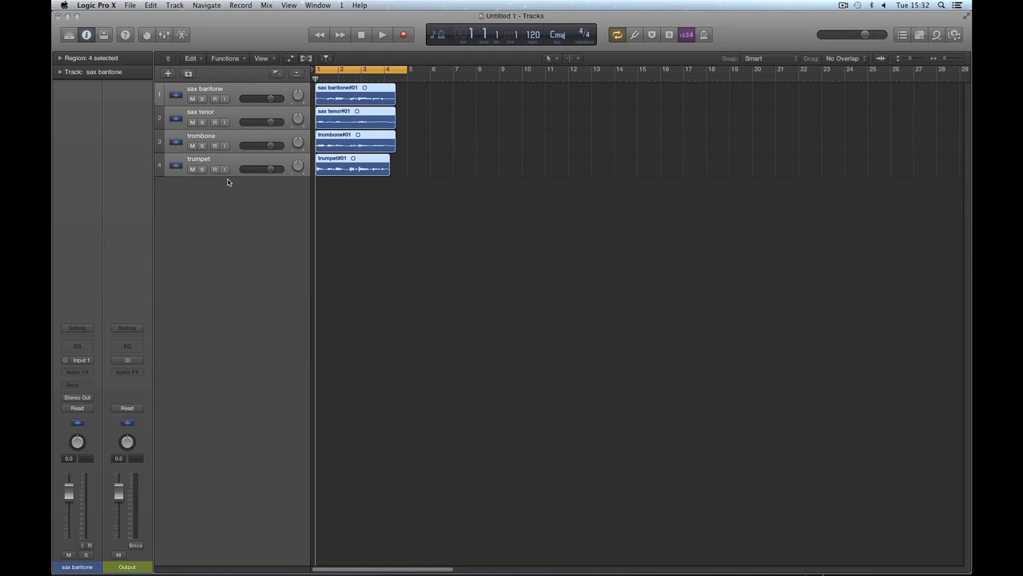
{"action": "left_click", "coordinate": [228, 115]}
{"action": "left_click", "coordinate": [228, 96]}
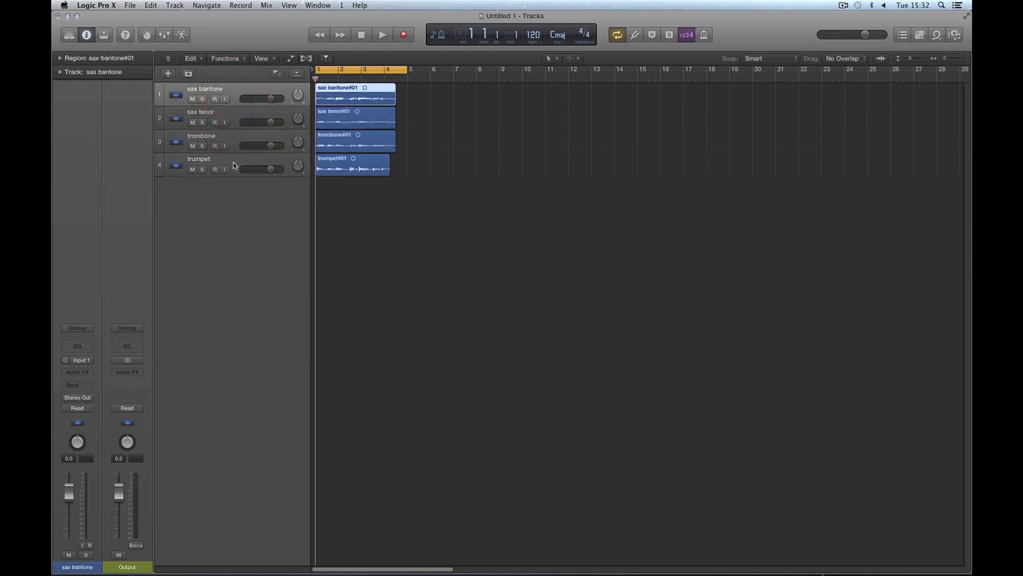
{"action": "left_click", "coordinate": [235, 165], "text": "shift"}
{"action": "left_click", "coordinate": [237, 98]}
Step: Set the track volumes to -6.4 dB for sax baritone, -2.7 dB for sax tenor, -5.2 dB for trombone and -2.8 dB for trumpet
{"action": "mouse_move", "coordinate": [271, 99]}
{"action": "left_mouse_down"}
{"action": "mouse_move", "coordinate": [254, 122]}
{"action": "mouse_move", "coordinate": [266, 100]}
{"action": "mouse_move", "coordinate": [239, 104]}
{"action": "mouse_move", "coordinate": [266, 122]}
{"action": "mouse_move", "coordinate": [268, 146]}
{"action": "mouse_move", "coordinate": [245, 146]}
{"action": "mouse_move", "coordinate": [261, 145]}
{"action": "mouse_move", "coordinate": [258, 169]}
{"action": "mouse_move", "coordinate": [259, 99]}
{"action": "mouse_move", "coordinate": [272, 99]}
{"action": "left_mouse_up"}
{"action": "left_click_drag", "start_coordinate": [405, 91], "coordinate": [371, 180]}
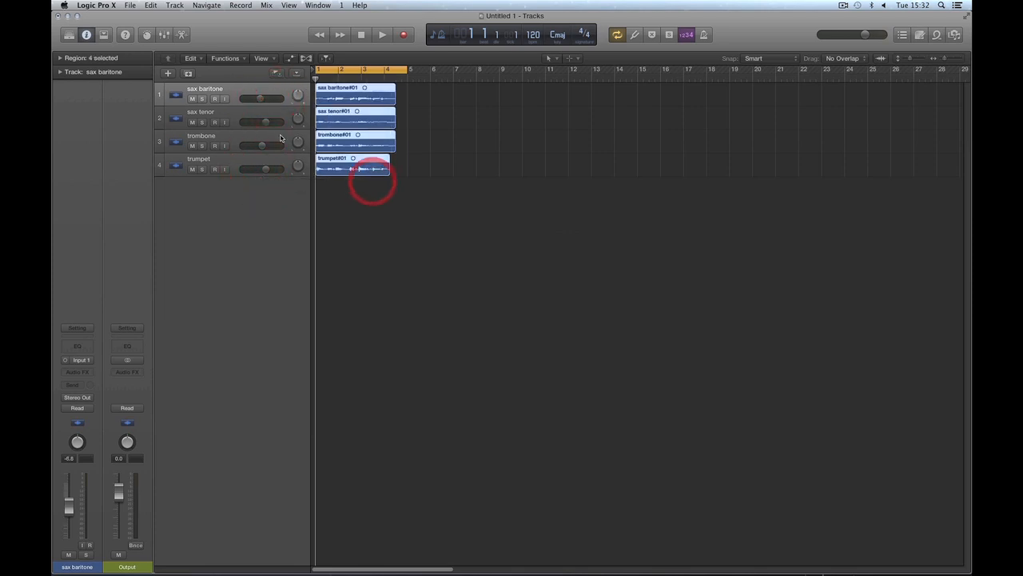
{"action": "left_click_drag", "start_coordinate": [259, 98], "coordinate": [261, 98]}
{"action": "left_click", "coordinate": [267, 121]}
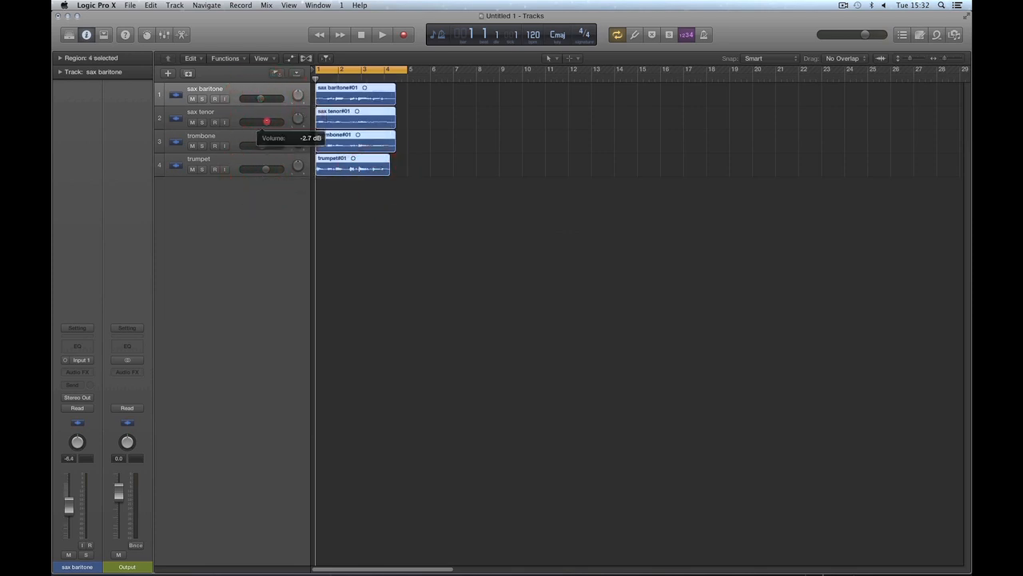
{"action": "left_click", "coordinate": [262, 144]}
Step: Show the mixer below the tracks with wide channel strips
{"action": "key", "text": "x"}
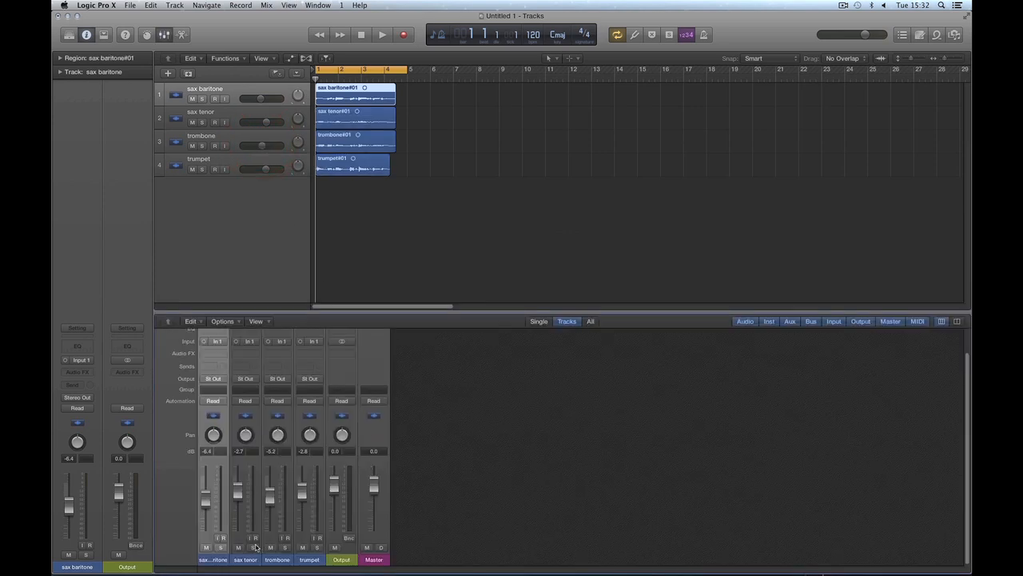
{"action": "left_click", "coordinate": [956, 320]}
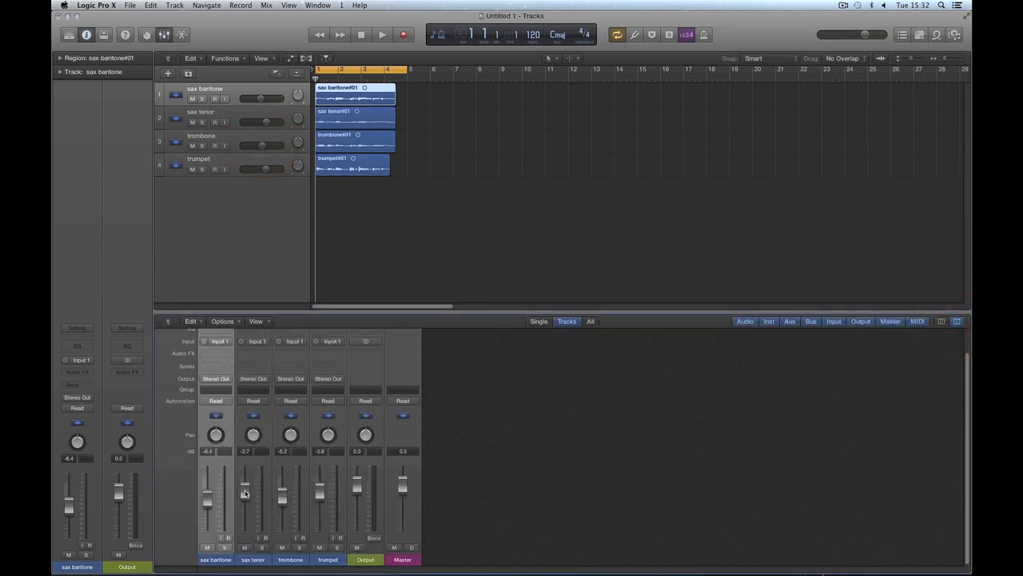
Step: Set the sax tenor volume to -1.4 dB and the trombone volume to -4.8 dB, and select all four audio regions
{"action": "left_click_drag", "start_coordinate": [247, 493], "coordinate": [283, 488]}
{"action": "left_click_drag", "start_coordinate": [267, 124], "coordinate": [260, 145]}
{"action": "left_click_drag", "start_coordinate": [402, 87], "coordinate": [384, 163]}
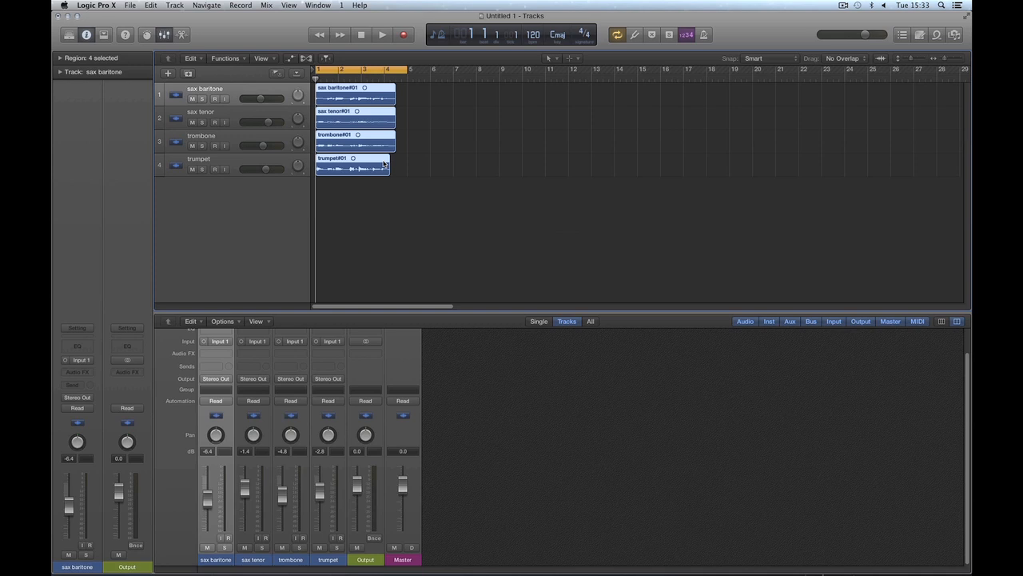
Step: Set the track volumes to -7.8 dB for sax baritone, -1.9 dB for sax tenor, -5.2 dB for trombone and -3.1 dB for trumpet, and enlarge the mixer
{"action": "left_click_drag", "start_coordinate": [270, 121], "coordinate": [258, 103]}
{"action": "left_click_drag", "start_coordinate": [263, 146], "coordinate": [265, 169]}
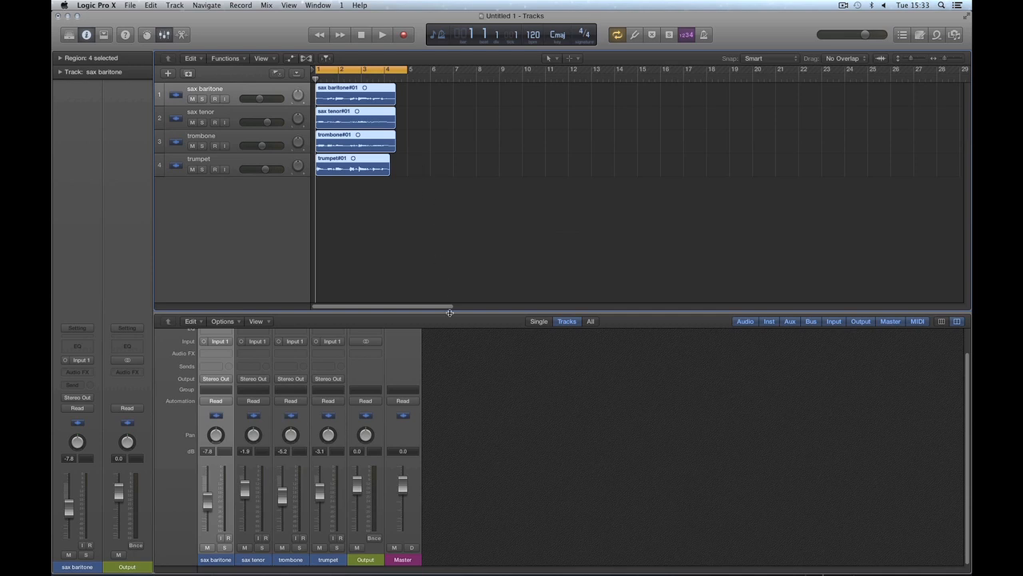
{"action": "left_click_drag", "start_coordinate": [449, 312], "coordinate": [447, 271]}
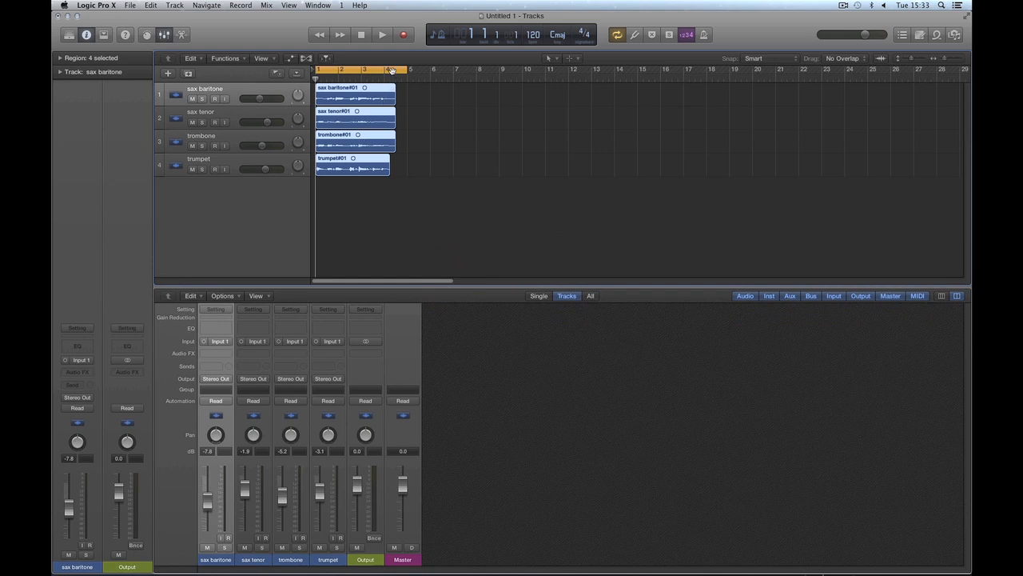
Step: Lower the master volume to -2.7 dB while playing the brass regions, and stop playback
{"action": "left_click_drag", "start_coordinate": [864, 38], "coordinate": [861, 37]}
{"action": "key", "text": "space"}
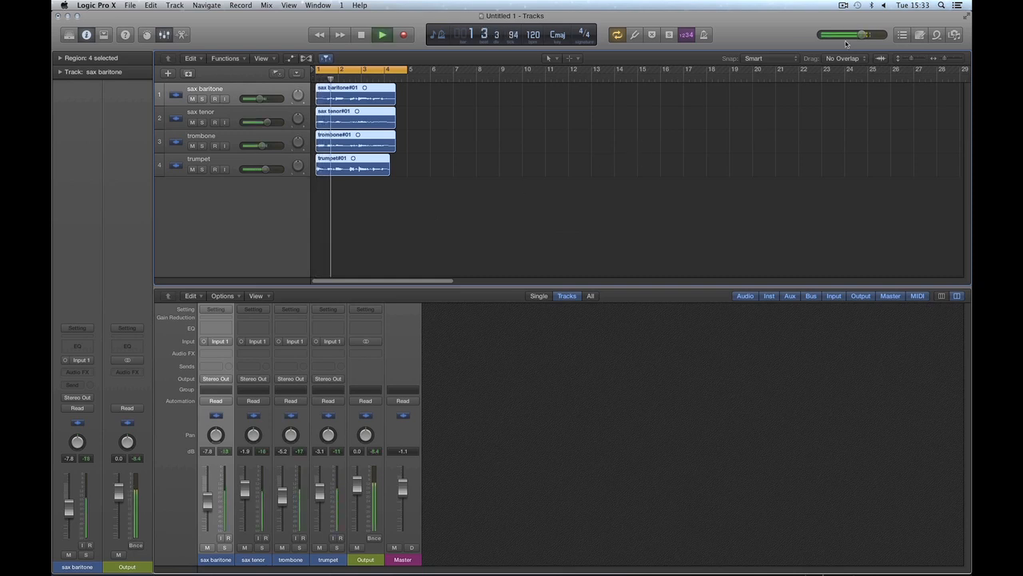
{"action": "left_click_drag", "start_coordinate": [863, 34], "coordinate": [859, 34]}
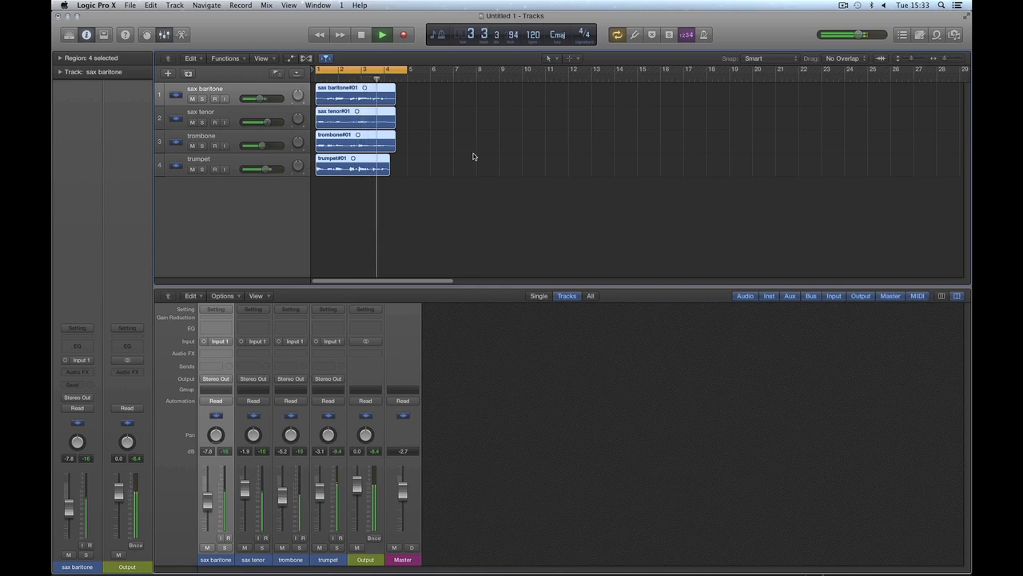
{"action": "key", "text": "space"}
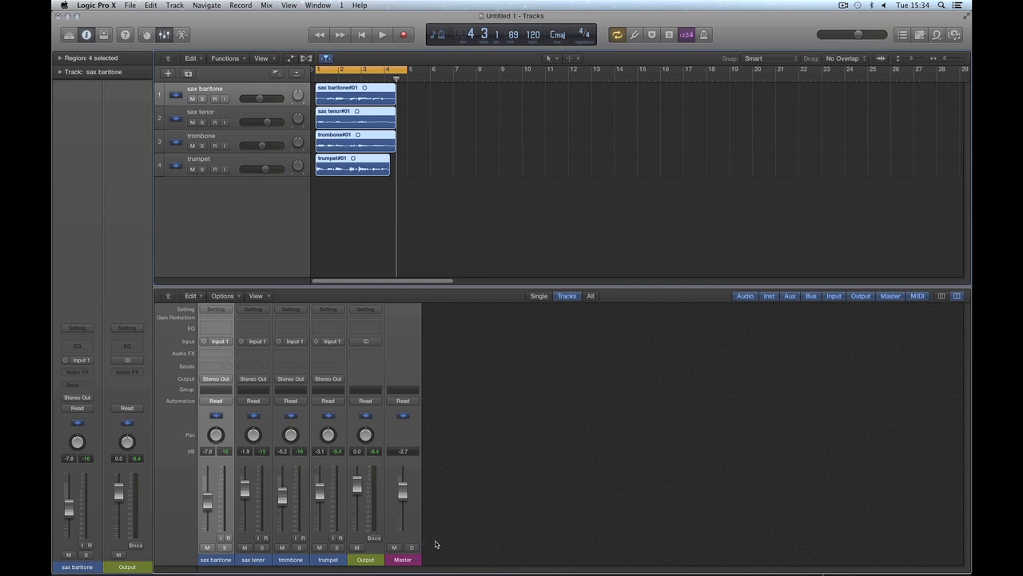
Step: Color the Output and Master channel strips dark red, the first swatch of the darkest palette row
{"action": "left_click_drag", "start_coordinate": [440, 542], "coordinate": [370, 553]}
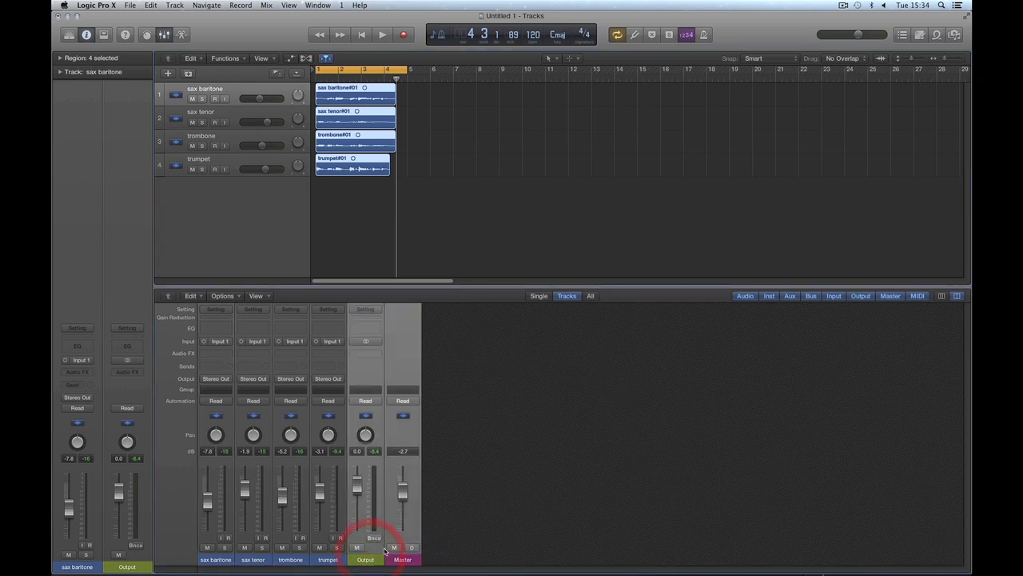
{"action": "key", "text": "alt+c"}
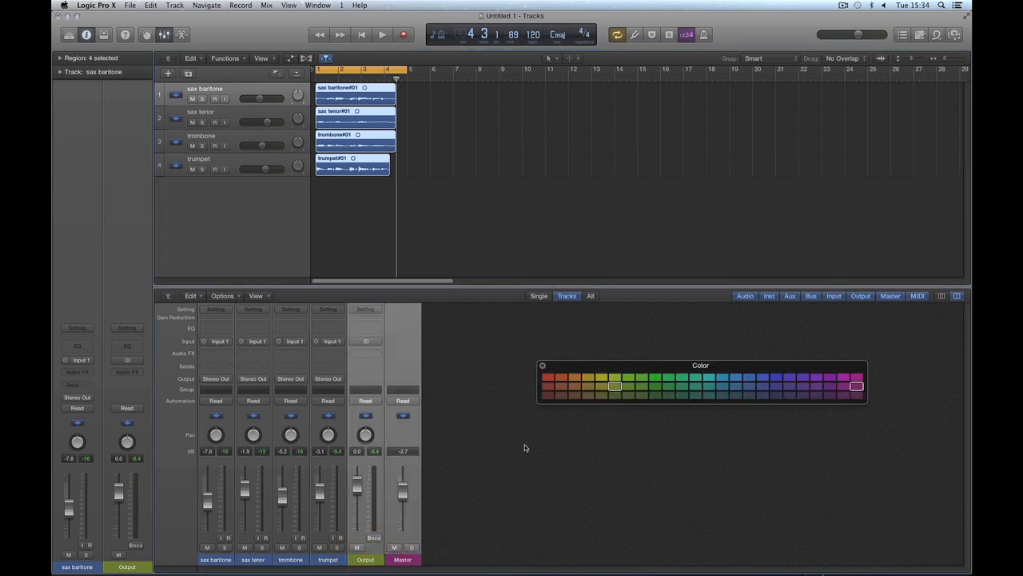
{"action": "left_click", "coordinate": [548, 395]}
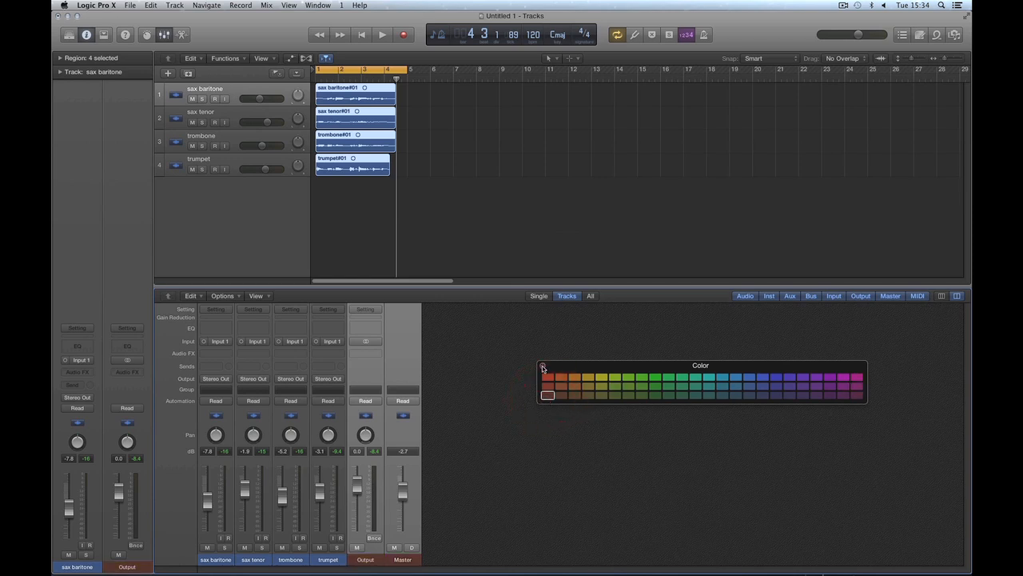
{"action": "left_click", "coordinate": [542, 367]}
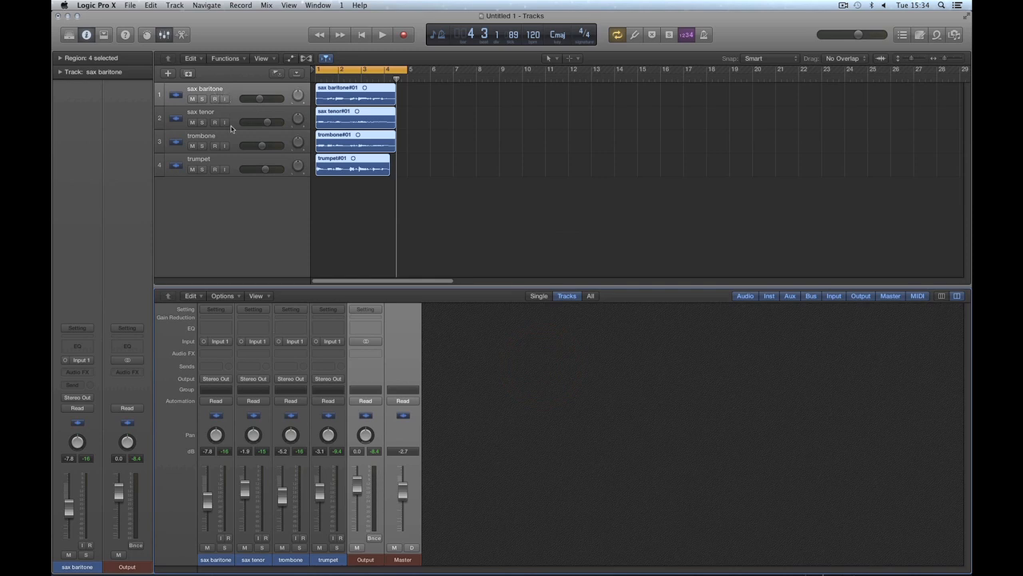
{"action": "left_click_drag", "start_coordinate": [217, 560], "coordinate": [321, 561]}
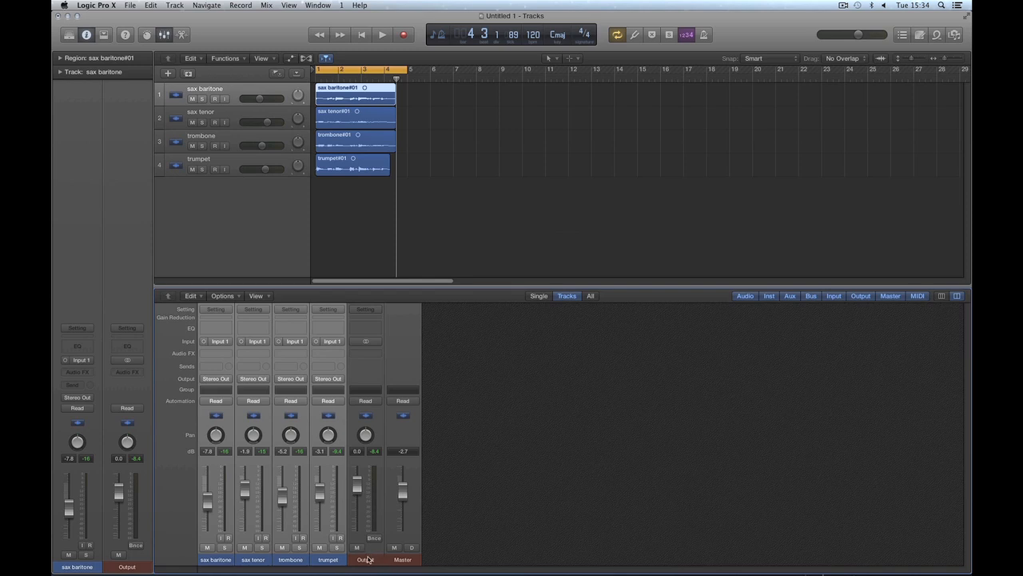
{"action": "left_click", "coordinate": [236, 165]}
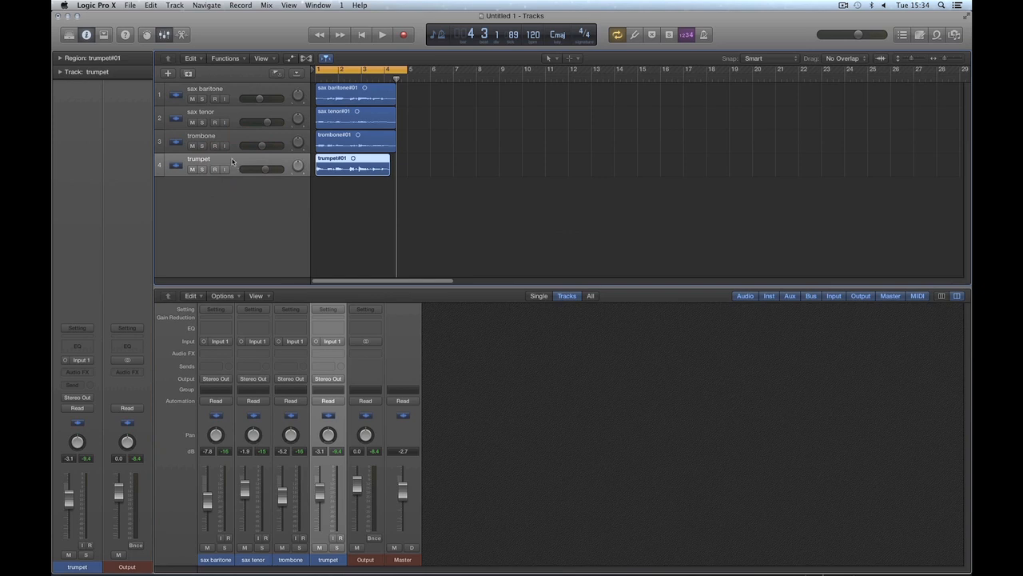
{"action": "right_click", "coordinate": [233, 162]}
{"action": "mouse_move", "coordinate": [292, 313]}
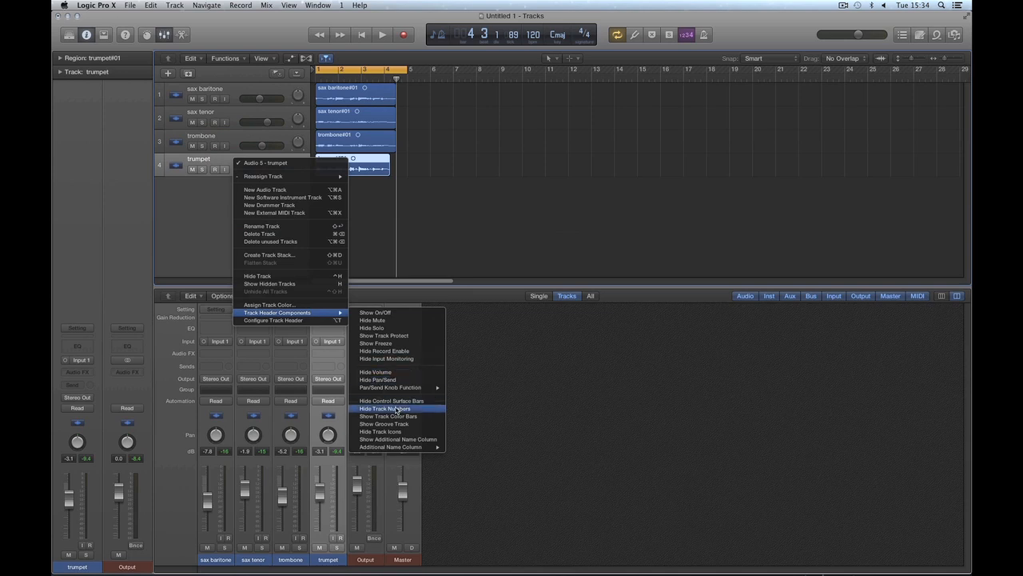
{"action": "left_click", "coordinate": [190, 222]}
{"action": "left_click", "coordinate": [160, 93]}
{"action": "left_click", "coordinate": [158, 115]}
{"action": "left_click", "coordinate": [159, 141]}
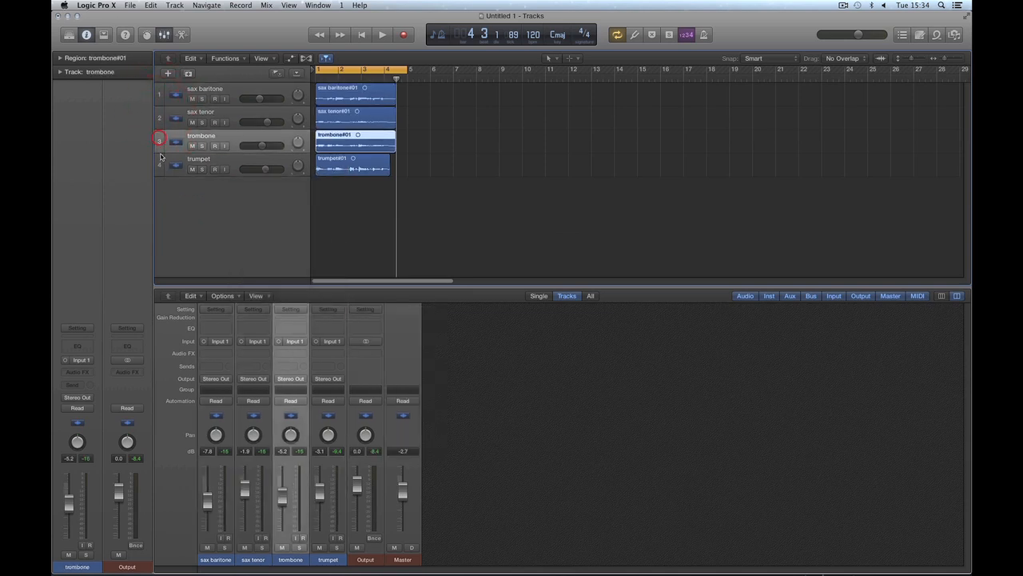
{"action": "left_click", "coordinate": [159, 163]}
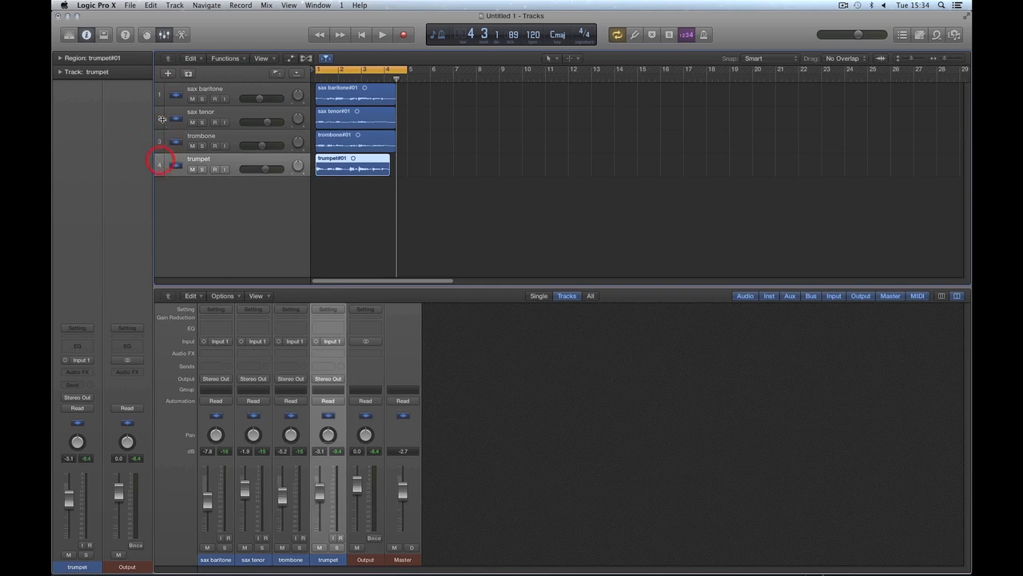
Step: Show the track color bars in the track headers
{"action": "right_click", "coordinate": [226, 163]}
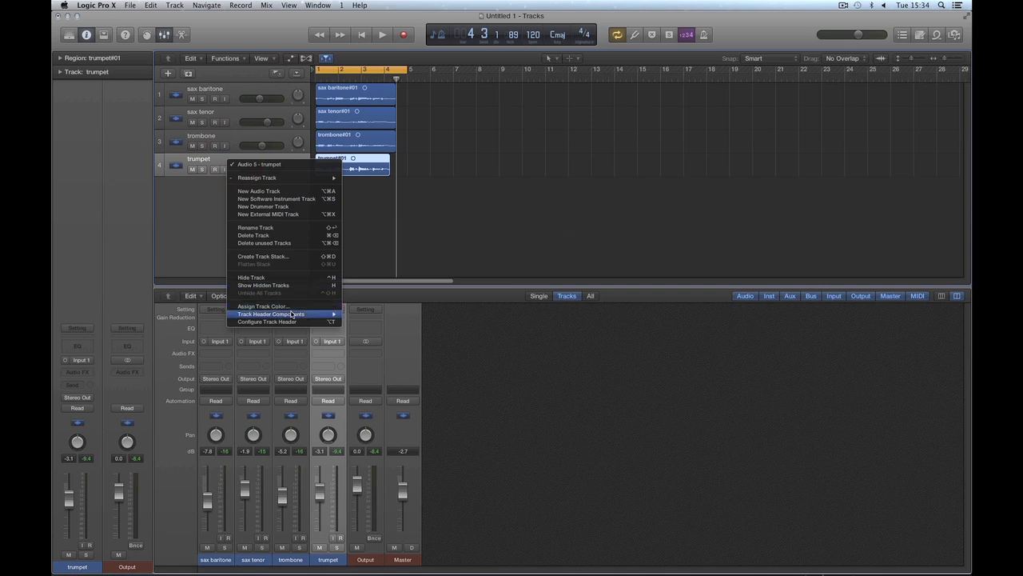
{"action": "mouse_move", "coordinate": [292, 314]}
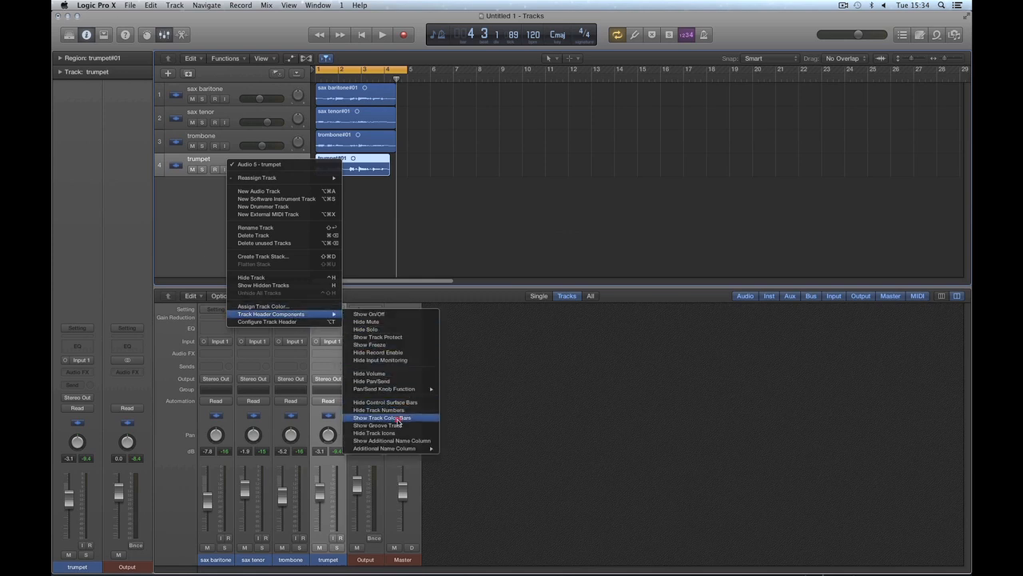
{"action": "left_click", "coordinate": [397, 422]}
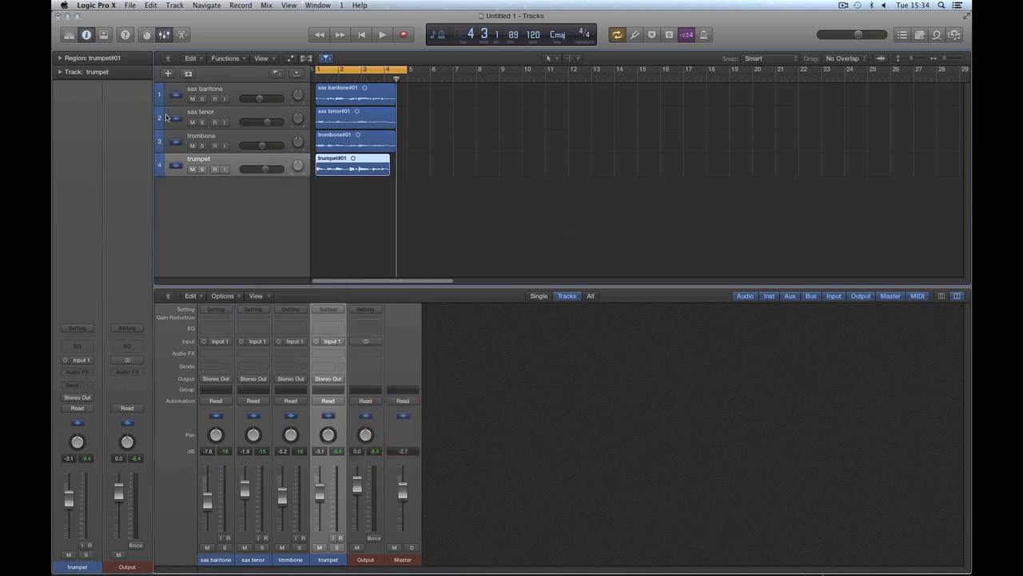
Step: Select all four tracks with their regions, and clear the channel strip selection in the mixer
{"action": "left_click", "coordinate": [239, 89]}
{"action": "left_click", "coordinate": [240, 160], "text": "shift"}
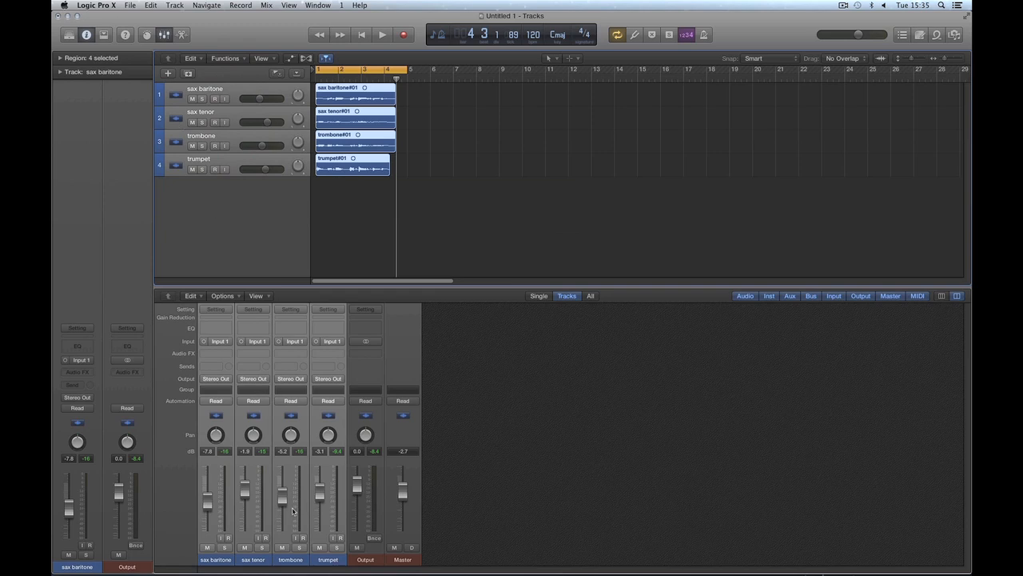
{"action": "left_click", "coordinate": [229, 202]}
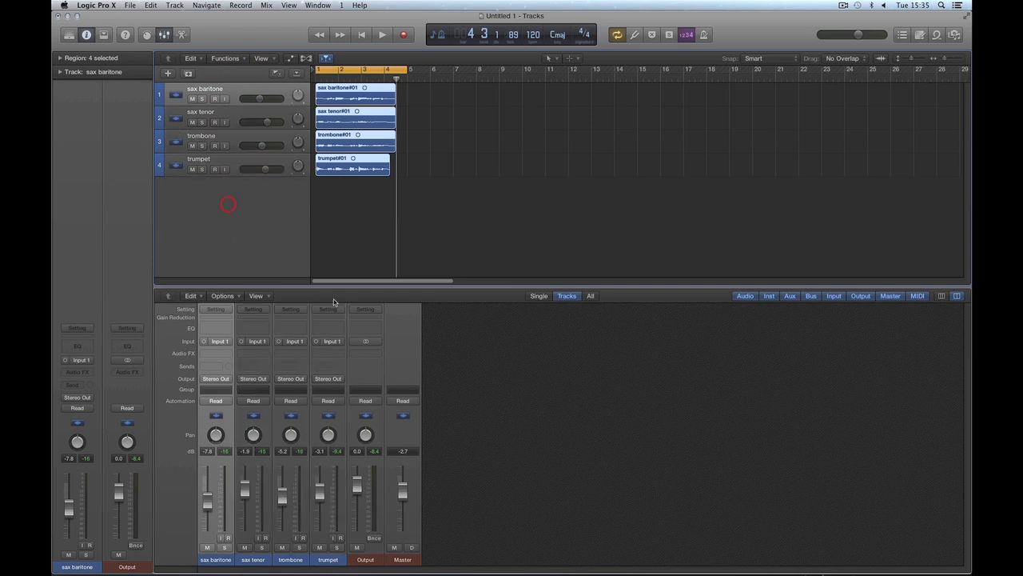
{"action": "left_click", "coordinate": [485, 420]}
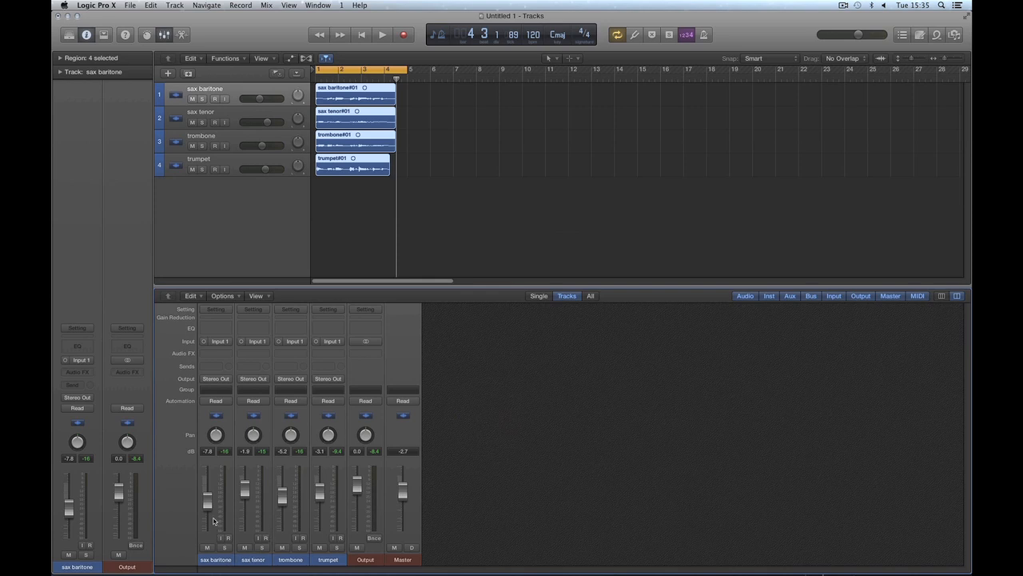
Step: Set the volumes to -5.0 dB for sax baritone, -0.6 dB for sax tenor, -4.6 dB for trombone and -2.4 dB for trumpet, and play briefly
{"action": "left_click_drag", "start_coordinate": [207, 501], "coordinate": [321, 490]}
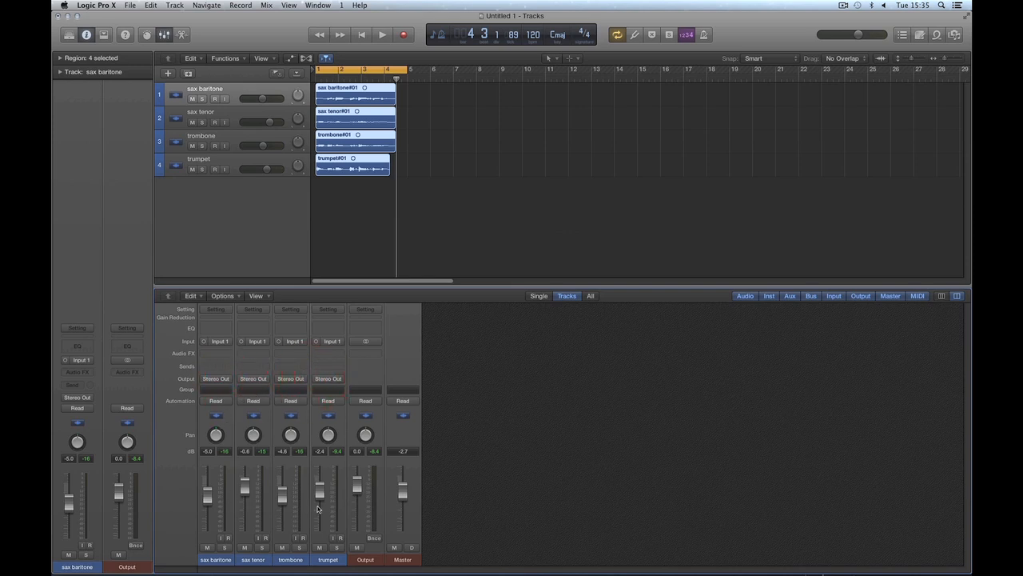
{"action": "mouse_move", "coordinate": [359, 493]}
{"action": "left_mouse_down"}
{"action": "mouse_move", "coordinate": [358, 510]}
{"action": "mouse_move", "coordinate": [358, 487]}
{"action": "left_mouse_up"}
{"action": "key", "text": "space"}
{"action": "key", "text": "space"}
{"action": "left_click", "coordinate": [525, 510]}
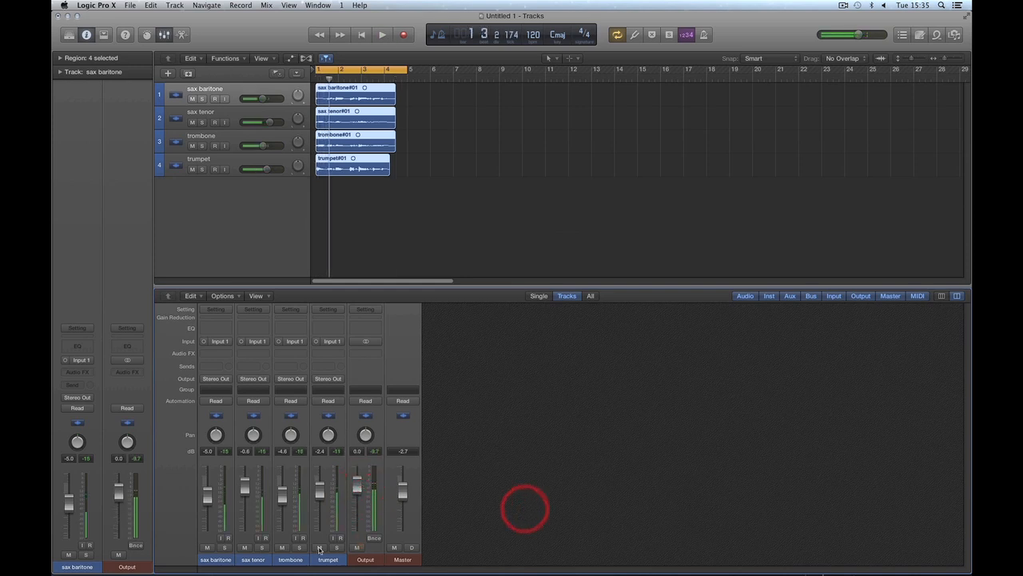
Step: Select the sax baritone, sax tenor, trombone and trumpet channel strips together and route their outputs to Bus 1
{"action": "left_click", "coordinate": [225, 561]}
{"action": "left_click", "coordinate": [250, 560], "text": "shift"}
{"action": "left_click", "coordinate": [295, 560], "text": "shift"}
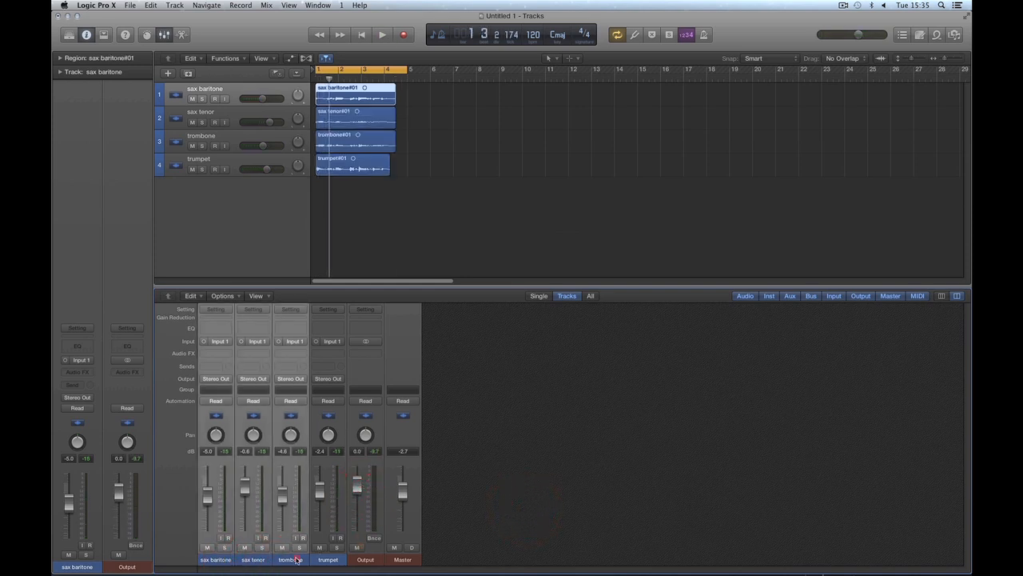
{"action": "left_click", "coordinate": [323, 559], "text": "shift"}
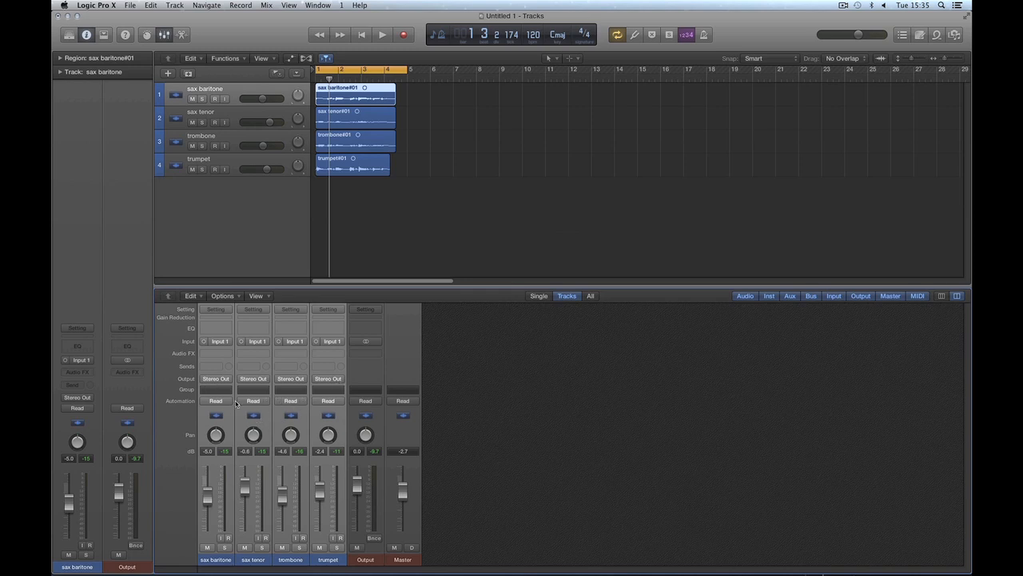
{"action": "left_click", "coordinate": [324, 381]}
{"action": "left_click", "coordinate": [223, 381]}
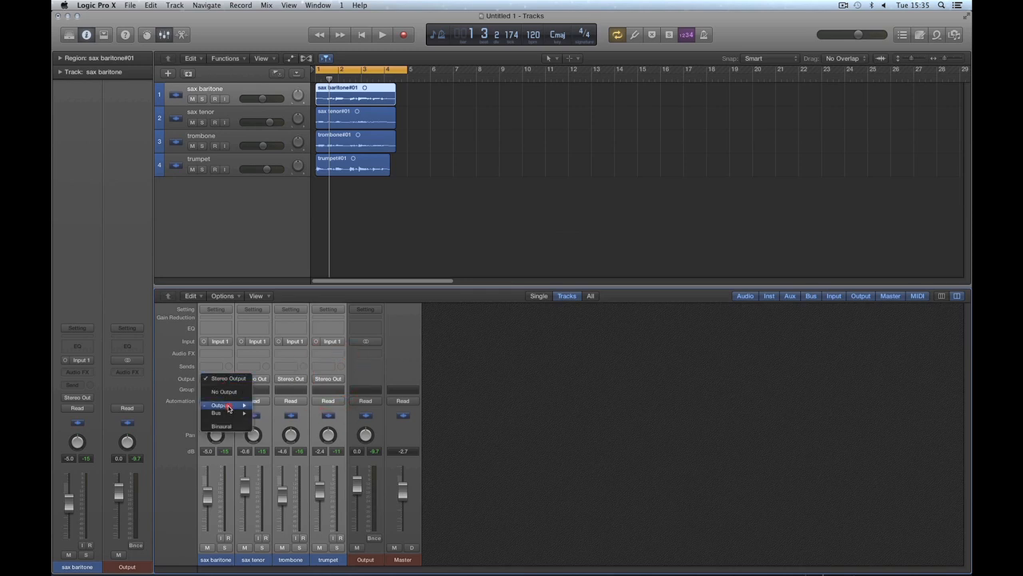
{"action": "mouse_move", "coordinate": [229, 405]}
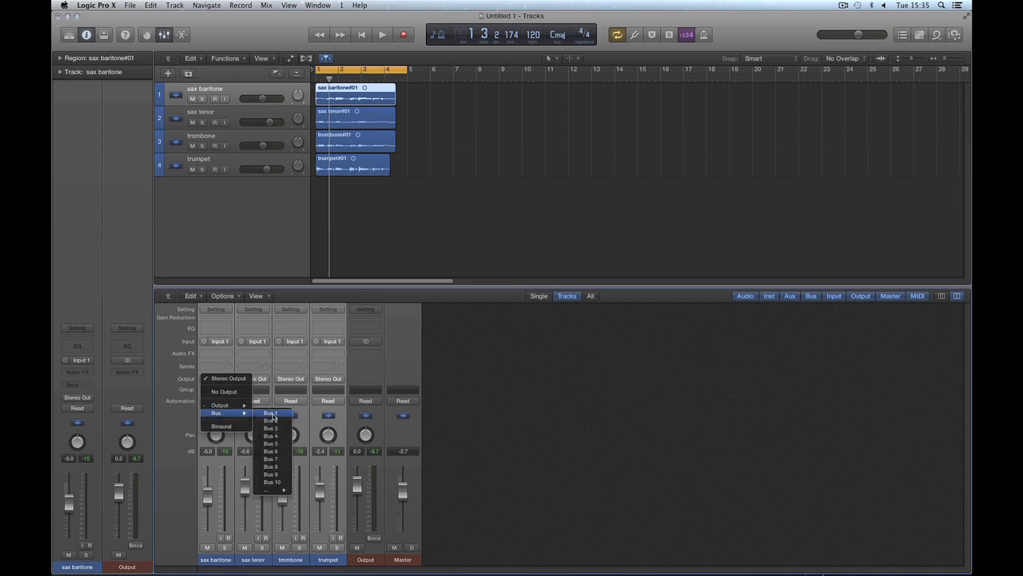
{"action": "left_click", "coordinate": [271, 413]}
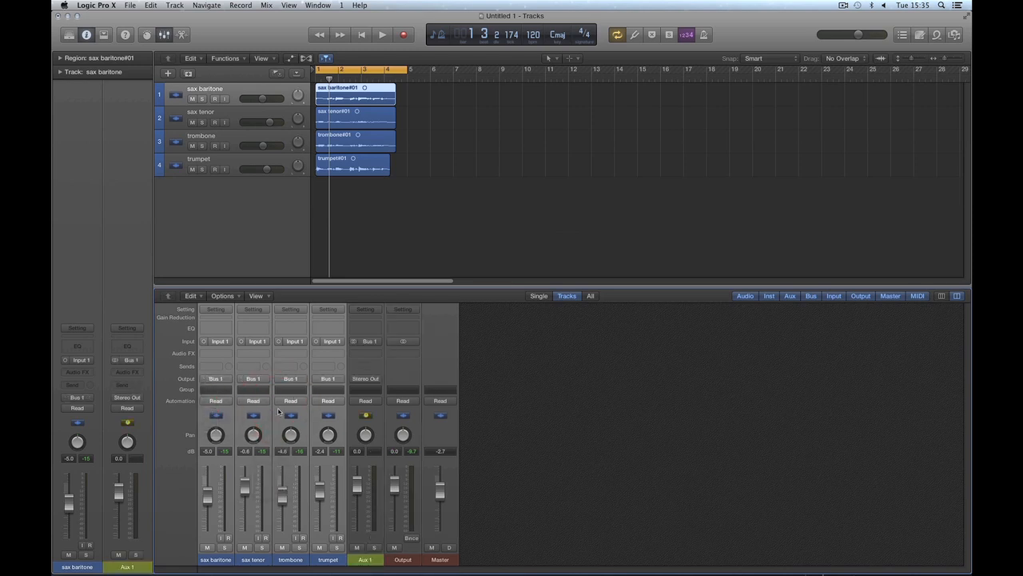
Step: Rename the aux channel strip fed by Bus 1 as brass group, and leave no channel strip selected
{"action": "left_click", "coordinate": [349, 559]}
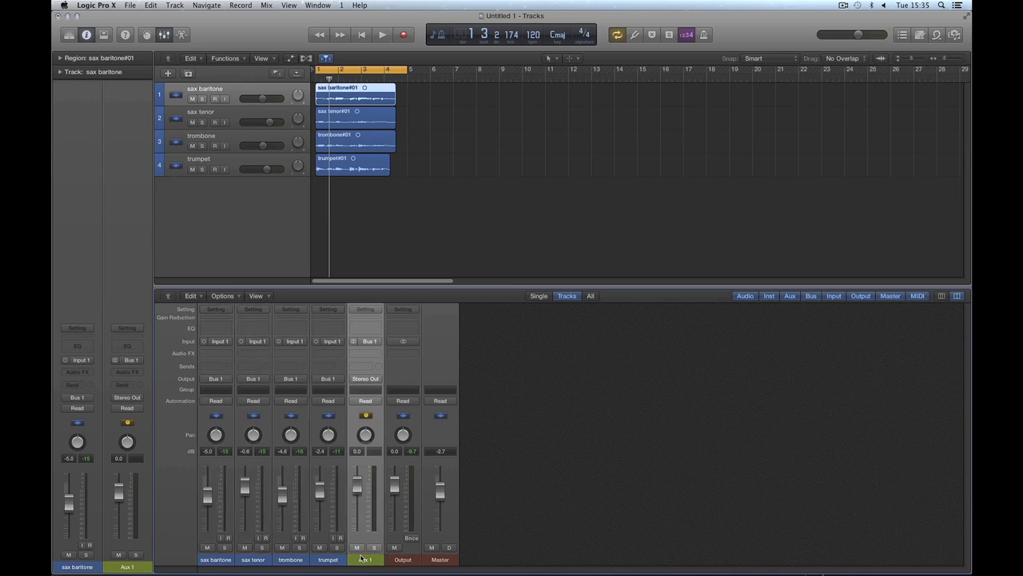
{"action": "left_click", "coordinate": [370, 342]}
{"action": "left_click", "coordinate": [507, 363]}
{"action": "double_click", "coordinate": [374, 560]}
{"action": "type", "text": "brass group"}
{"action": "key", "text": "Return"}
{"action": "left_click", "coordinate": [402, 558]}
{"action": "left_click", "coordinate": [434, 558], "text": "shift"}
{"action": "left_click", "coordinate": [532, 540]}
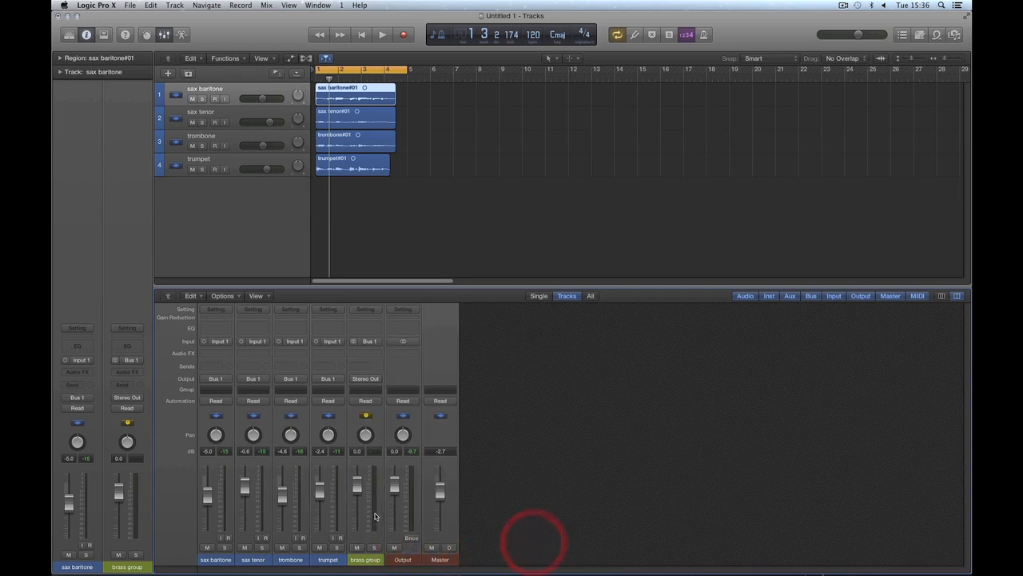
Step: Set the brass group volume to -3.5 dB and select the four instrument channel strips that feed it
{"action": "left_click_drag", "start_coordinate": [357, 485], "coordinate": [359, 498]}
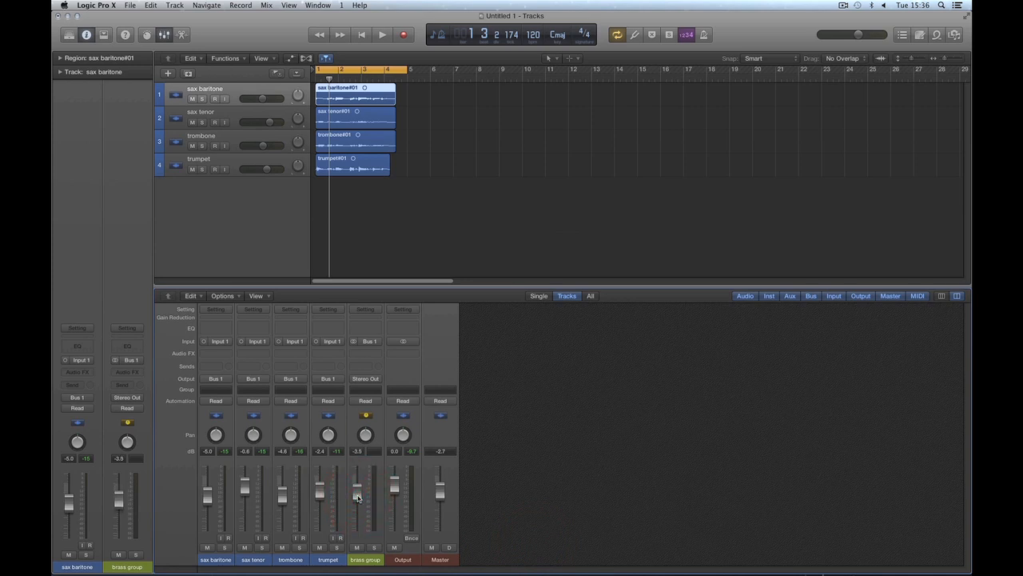
{"action": "left_click", "coordinate": [224, 560]}
{"action": "left_click", "coordinate": [252, 560], "text": "shift"}
{"action": "left_click", "coordinate": [283, 559], "text": "shift"}
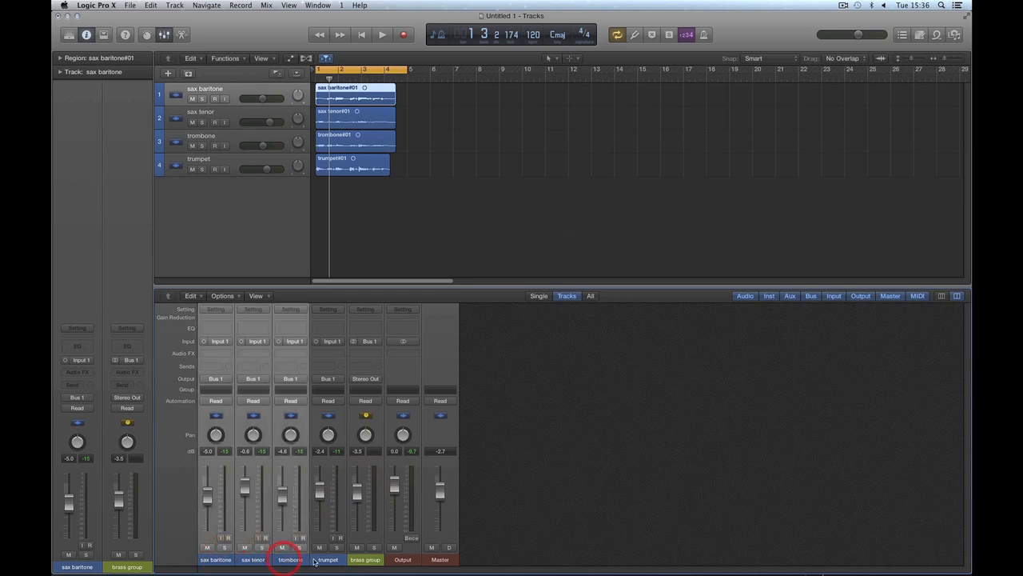
{"action": "left_click", "coordinate": [314, 560], "text": "shift"}
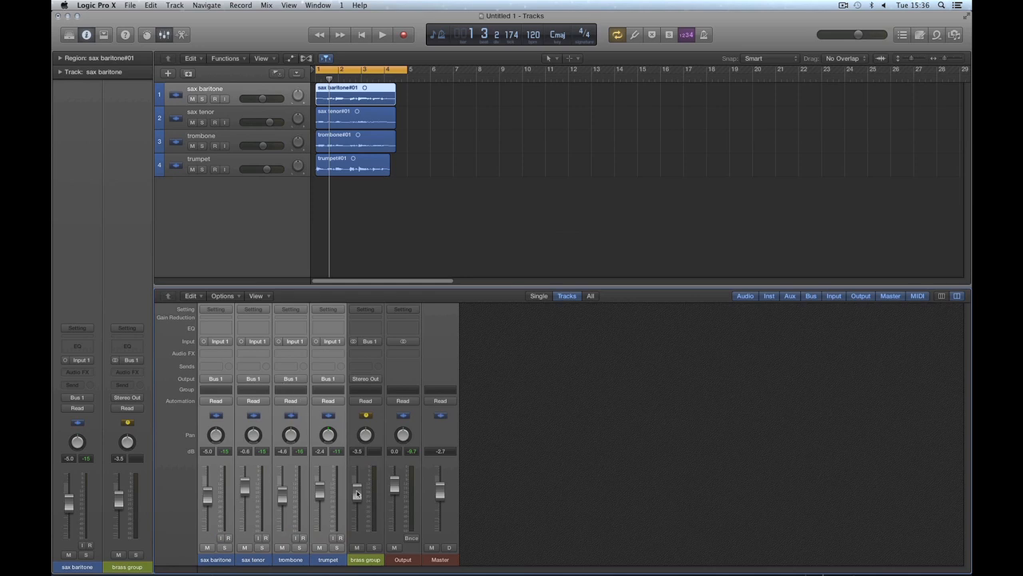
Step: Lower the brass group volume to -16.0 dB while playing the mix, and stop playback
{"action": "mouse_move", "coordinate": [356, 490]}
{"action": "left_mouse_down"}
{"action": "mouse_move", "coordinate": [359, 530]}
{"action": "mouse_move", "coordinate": [357, 487]}
{"action": "mouse_move", "coordinate": [359, 498]}
{"action": "left_mouse_up"}
{"action": "key", "text": "space"}
{"action": "mouse_move", "coordinate": [359, 501]}
{"action": "left_mouse_down"}
{"action": "mouse_move", "coordinate": [358, 534]}
{"action": "mouse_move", "coordinate": [358, 457]}
{"action": "mouse_move", "coordinate": [358, 517]}
{"action": "left_mouse_up"}
{"action": "key", "text": "space"}
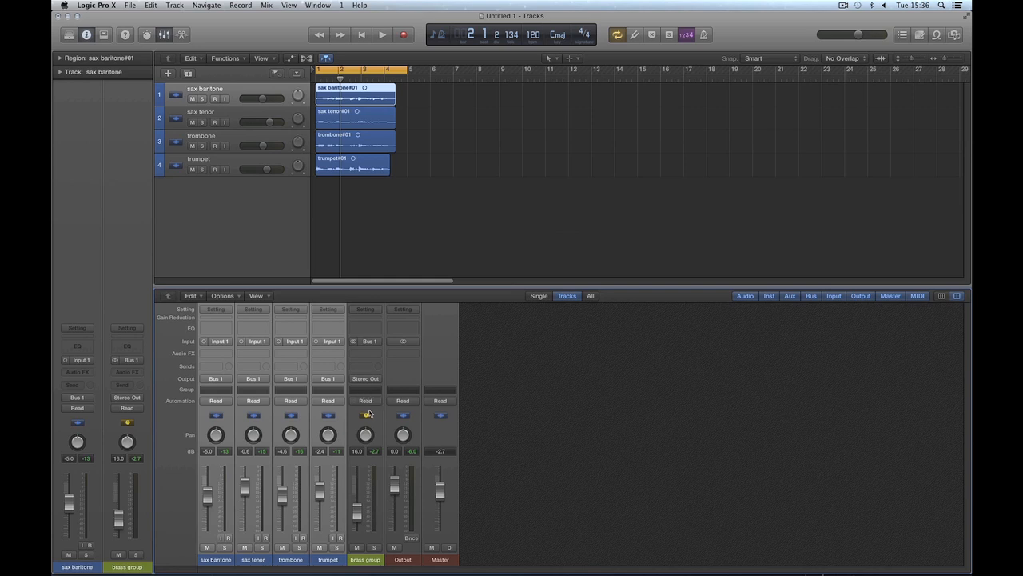
Step: Raise the brass group volume to -2.3 dB and play the mix briefly
{"action": "mouse_move", "coordinate": [358, 515]}
{"action": "left_mouse_down"}
{"action": "mouse_move", "coordinate": [359, 478]}
{"action": "mouse_move", "coordinate": [362, 505]}
{"action": "mouse_move", "coordinate": [359, 487]}
{"action": "left_mouse_up"}
{"action": "key", "text": "space"}
{"action": "key", "text": "space"}
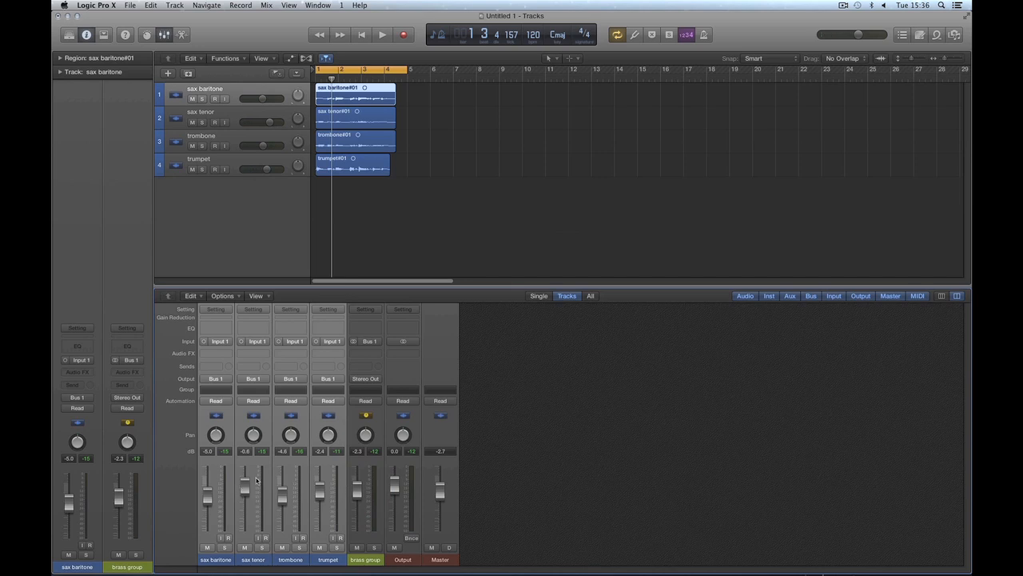
Step: Sweep the brass group volume down to -13.4 dB and back up to 0.0 dB, and play the mix
{"action": "mouse_move", "coordinate": [363, 491]}
{"action": "left_mouse_down"}
{"action": "mouse_move", "coordinate": [360, 512]}
{"action": "mouse_move", "coordinate": [359, 482]}
{"action": "mouse_move", "coordinate": [362, 533]}
{"action": "mouse_move", "coordinate": [358, 486]}
{"action": "left_mouse_up"}
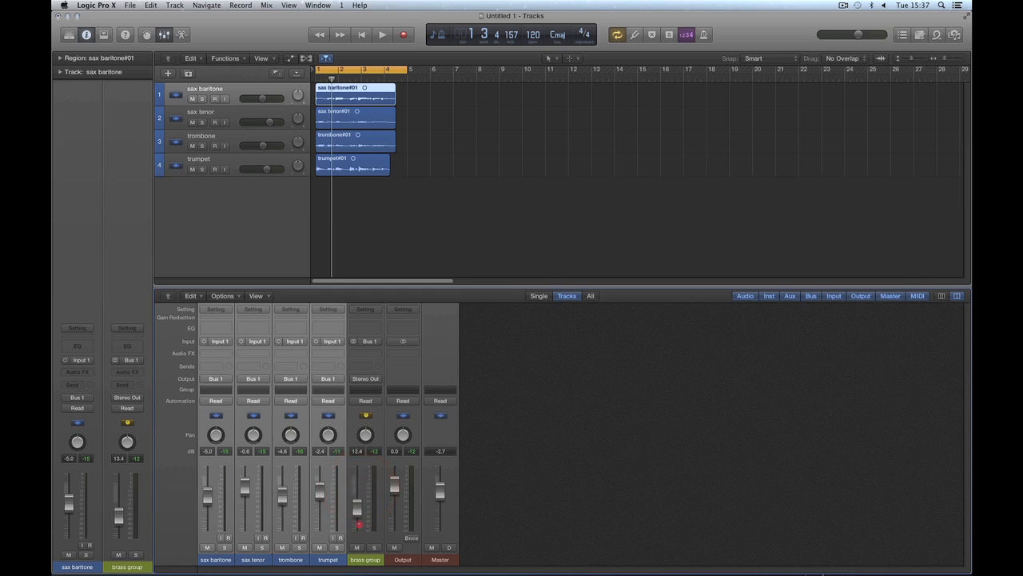
{"action": "left_click", "coordinate": [358, 487]}
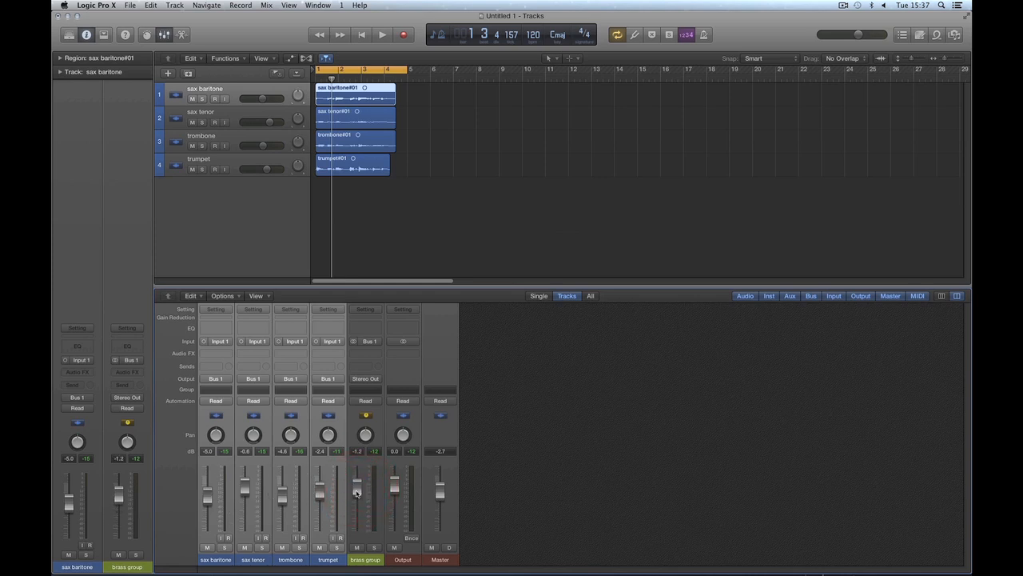
{"action": "left_click_drag", "start_coordinate": [357, 491], "coordinate": [358, 491]}
{"action": "key", "text": "space"}
{"action": "mouse_move", "coordinate": [358, 491]}
{"action": "left_mouse_down"}
{"action": "mouse_move", "coordinate": [360, 514]}
{"action": "mouse_move", "coordinate": [359, 484]}
{"action": "left_mouse_up"}
{"action": "key", "text": "space"}
{"action": "key", "text": "space"}
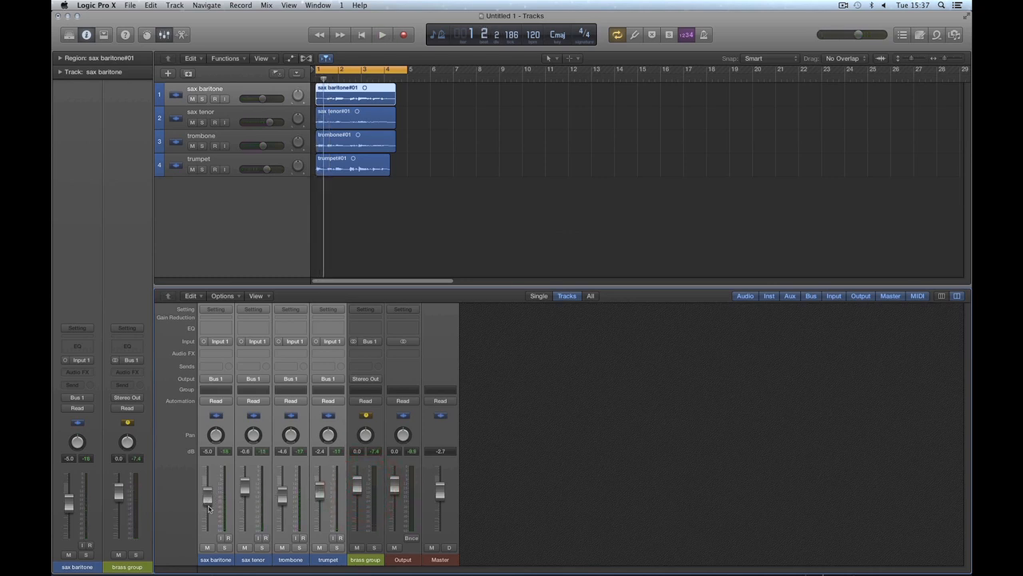
Step: Set the brass group to -4.1 dB and rebalance sax baritone to -5.7, sax tenor to +0.5, trombone to -4.3 and trumpet to -0.8 dB
{"action": "mouse_move", "coordinate": [358, 491]}
{"action": "left_mouse_down"}
{"action": "mouse_move", "coordinate": [361, 507]}
{"action": "mouse_move", "coordinate": [358, 492]}
{"action": "left_mouse_up"}
{"action": "mouse_move", "coordinate": [356, 492]}
{"action": "left_mouse_down"}
{"action": "mouse_move", "coordinate": [360, 485]}
{"action": "mouse_move", "coordinate": [361, 503]}
{"action": "left_mouse_up"}
{"action": "left_click_drag", "start_coordinate": [357, 495], "coordinate": [358, 493]}
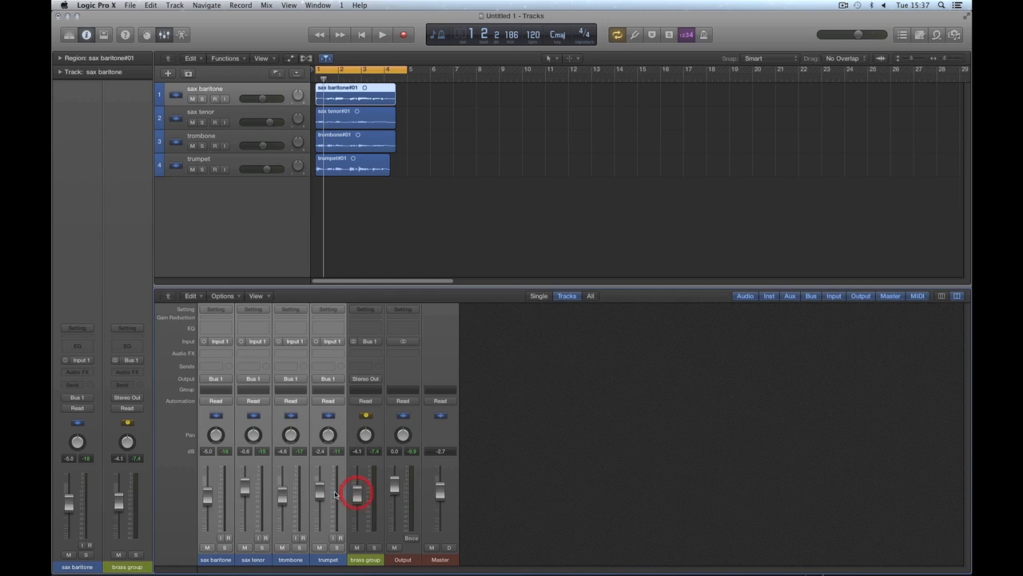
{"action": "left_click", "coordinate": [523, 497]}
{"action": "mouse_move", "coordinate": [209, 498]}
{"action": "left_mouse_down"}
{"action": "mouse_move", "coordinate": [320, 487]}
{"action": "mouse_move", "coordinate": [285, 503]}
{"action": "mouse_move", "coordinate": [246, 482]}
{"action": "mouse_move", "coordinate": [208, 495]}
{"action": "left_mouse_up"}
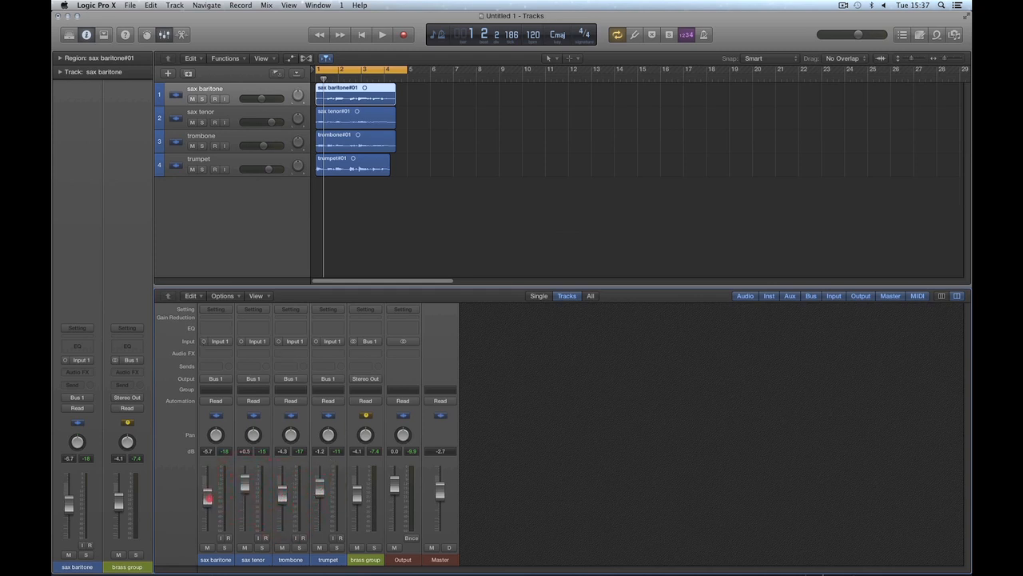
Step: Select only the brass group channel strip and set its volume to -1.7 dB while playing the mix
{"action": "left_click", "coordinate": [364, 540]}
{"action": "left_click_drag", "start_coordinate": [358, 490], "coordinate": [360, 501]}
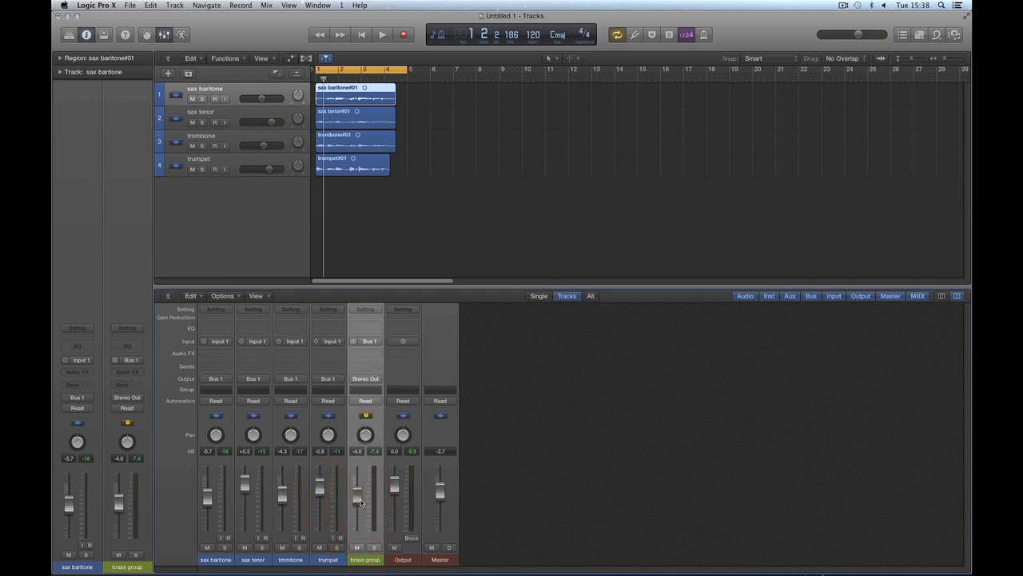
{"action": "key", "text": "space"}
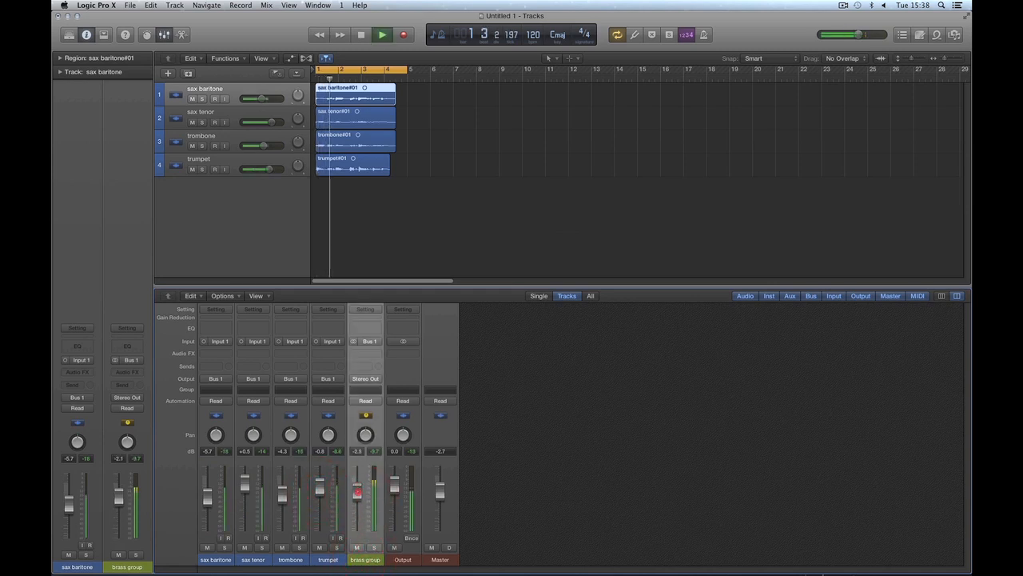
{"action": "left_click_drag", "start_coordinate": [359, 501], "coordinate": [357, 477]}
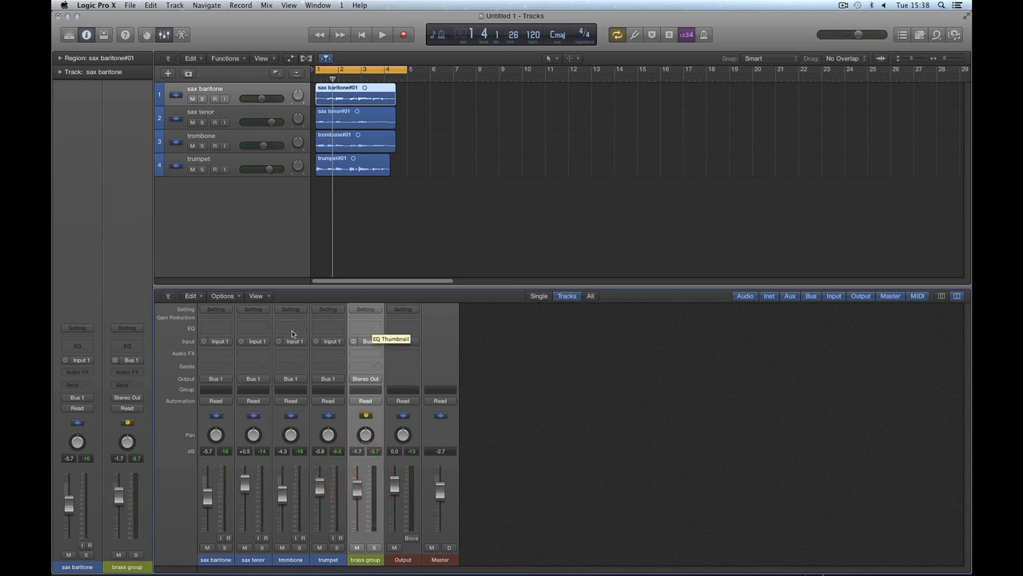
Step: Lower the brass group volume to -3.9 dB, play the mix briefly and stop playback
{"action": "left_click_drag", "start_coordinate": [361, 486], "coordinate": [358, 490]}
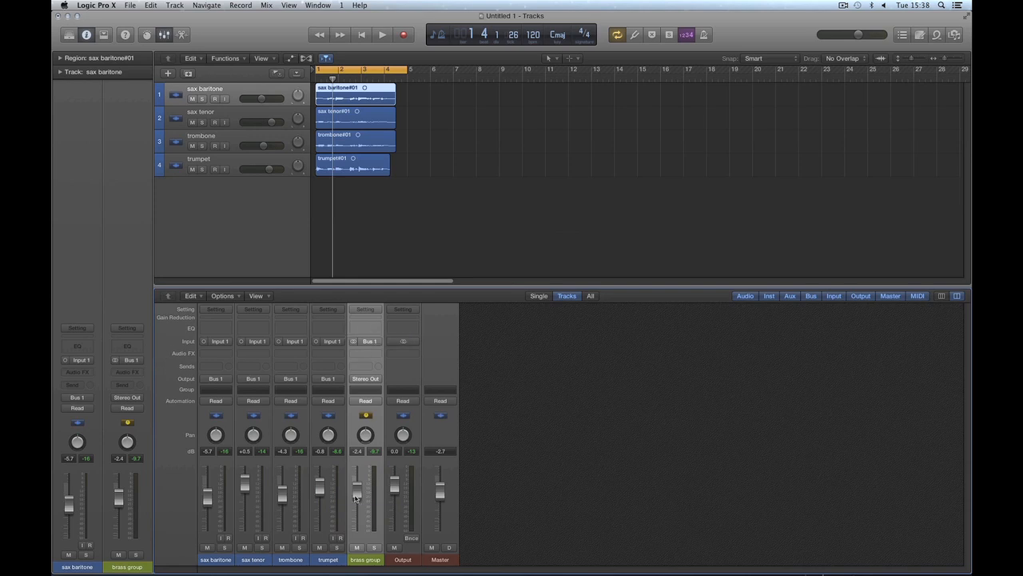
{"action": "left_click_drag", "start_coordinate": [357, 491], "coordinate": [357, 487]}
{"action": "left_click_drag", "start_coordinate": [359, 494], "coordinate": [359, 494]}
{"action": "mouse_move", "coordinate": [358, 496]}
{"action": "left_mouse_down"}
{"action": "mouse_move", "coordinate": [358, 528]}
{"action": "mouse_move", "coordinate": [358, 492]}
{"action": "left_mouse_up"}
{"action": "key", "text": "space"}
{"action": "key", "text": "space"}
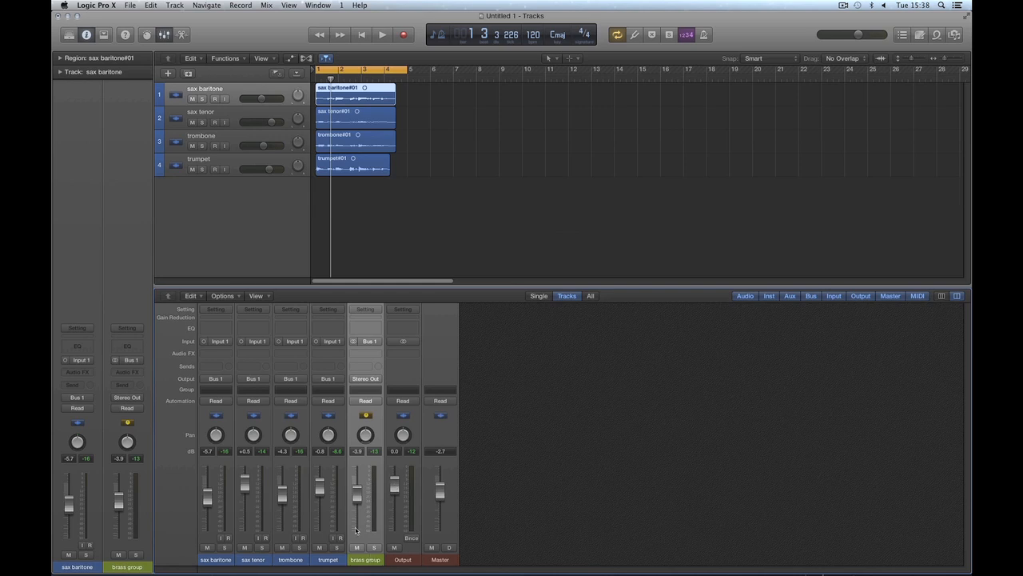
Step: Select the four instrument channel strips that feed the bus, clear the selection, and select the brass group channel strip
{"action": "left_click", "coordinate": [214, 559]}
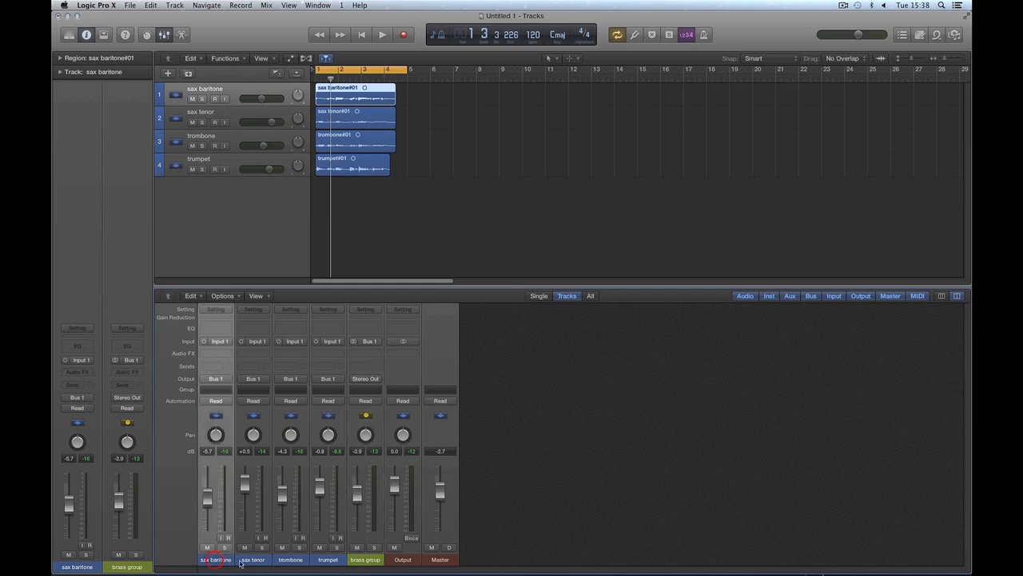
{"action": "left_click", "coordinate": [328, 559], "text": "shift"}
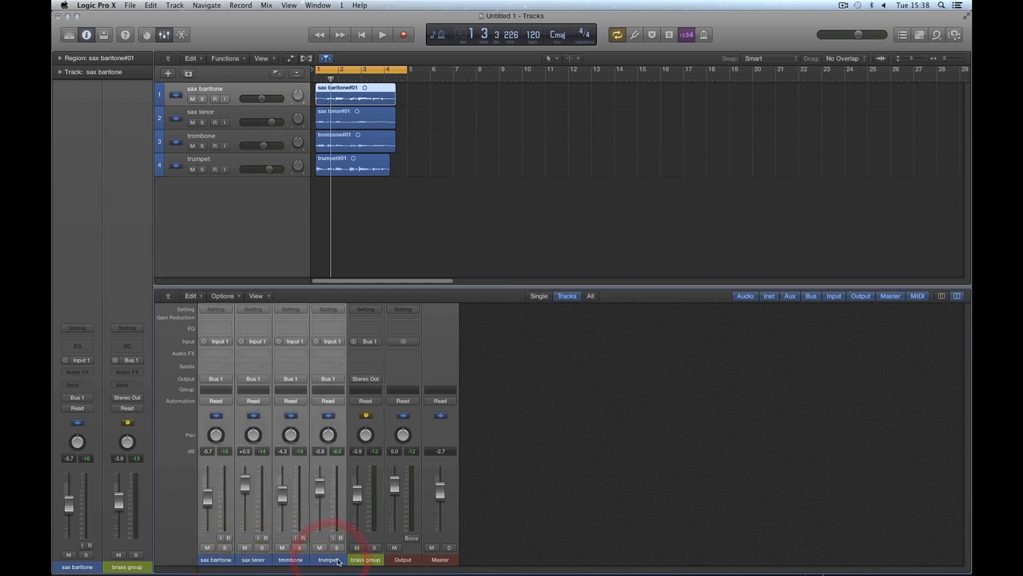
{"action": "left_click", "coordinate": [512, 522]}
{"action": "left_click", "coordinate": [376, 553]}
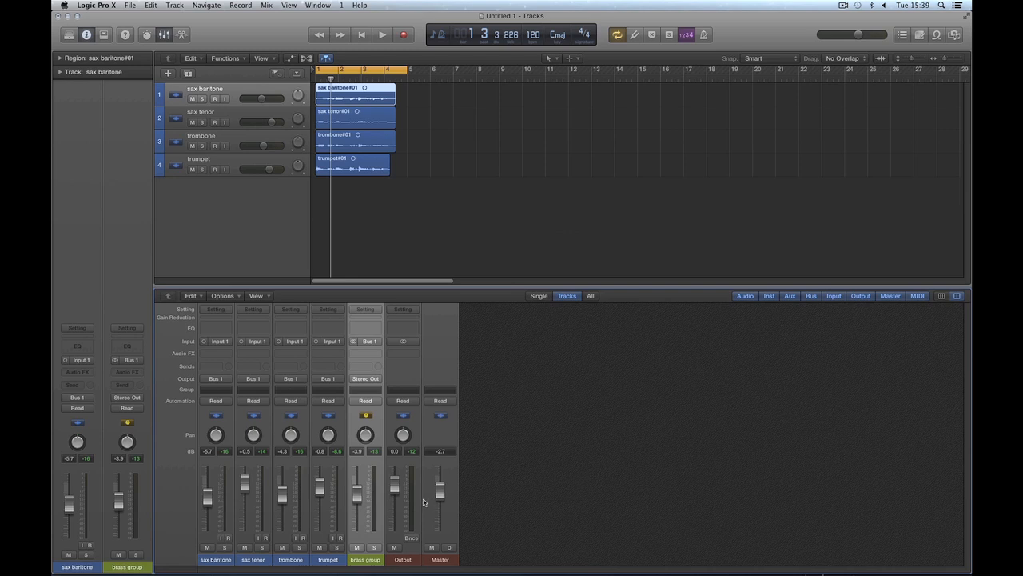
Step: Set sax baritone to -6.6, sax tenor to +0.6, trombone to -5.3 and trumpet to -0.7 dB, with the brass group at -1.3 dB
{"action": "left_click_drag", "start_coordinate": [361, 499], "coordinate": [358, 500]}
{"action": "left_click_drag", "start_coordinate": [208, 496], "coordinate": [319, 488]}
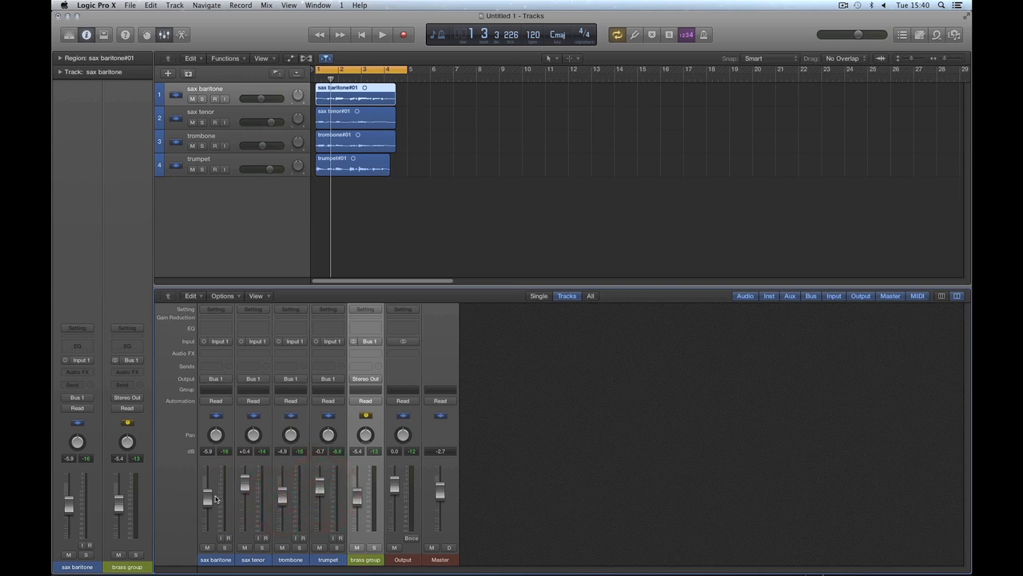
{"action": "left_click_drag", "start_coordinate": [208, 497], "coordinate": [283, 498]}
{"action": "mouse_move", "coordinate": [356, 499]}
{"action": "left_mouse_down"}
{"action": "mouse_move", "coordinate": [359, 486]}
{"action": "mouse_move", "coordinate": [357, 527]}
{"action": "mouse_move", "coordinate": [357, 484]}
{"action": "left_mouse_up"}
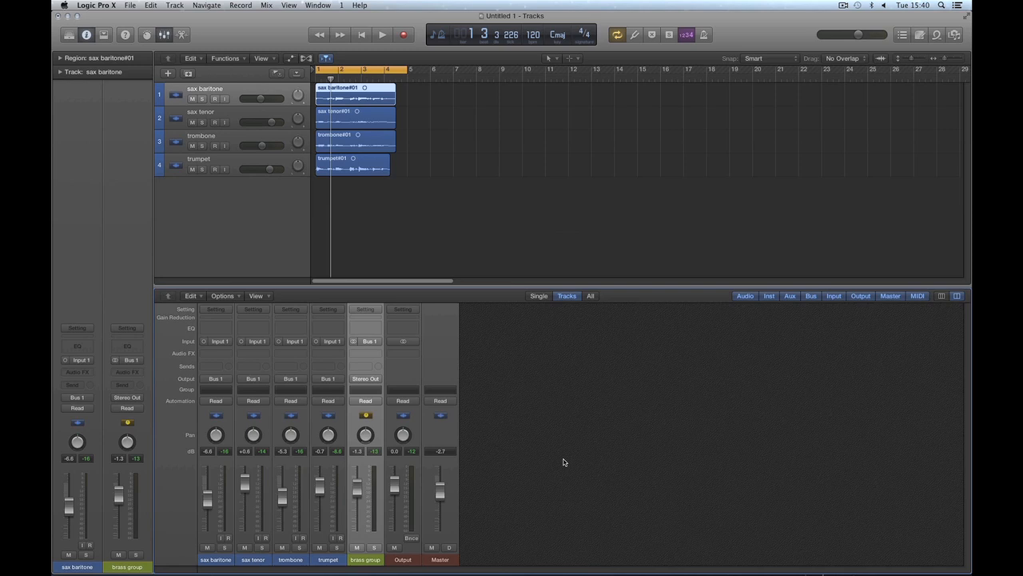
Step: Lower sax baritone to -9.8, sax tenor to -1.0, trombone to -6.6 and trumpet to -2.3 dB, with the brass group at -1.6 dB
{"action": "left_click_drag", "start_coordinate": [358, 486], "coordinate": [358, 491]}
{"action": "left_click_drag", "start_coordinate": [207, 501], "coordinate": [359, 494]}
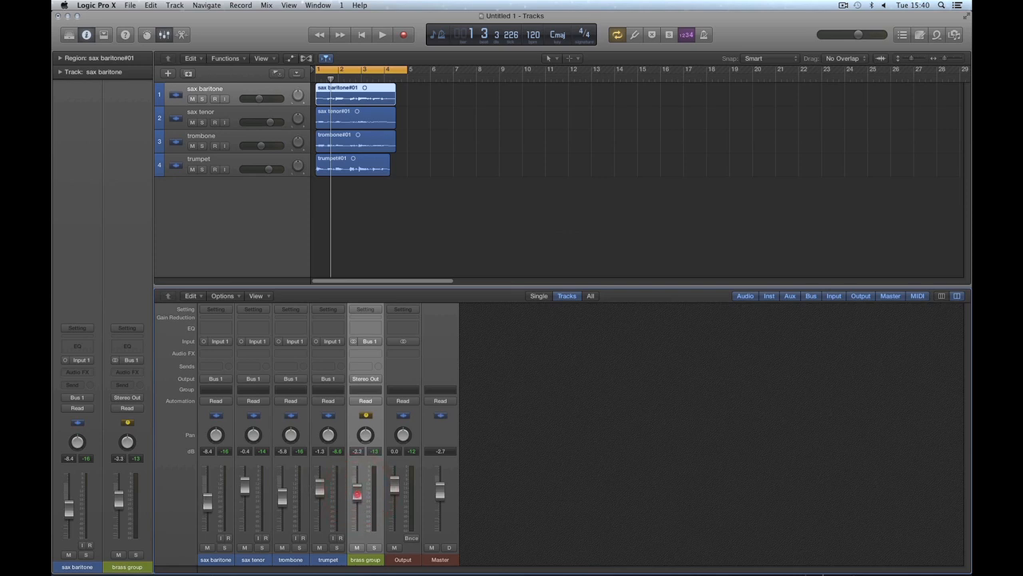
{"action": "left_click_drag", "start_coordinate": [357, 491], "coordinate": [358, 495]}
{"action": "left_click_drag", "start_coordinate": [357, 491], "coordinate": [361, 490]}
{"action": "left_click_drag", "start_coordinate": [358, 497], "coordinate": [358, 498]}
{"action": "mouse_move", "coordinate": [364, 498]}
{"action": "left_mouse_down"}
{"action": "mouse_move", "coordinate": [360, 488]}
{"action": "mouse_move", "coordinate": [360, 508]}
{"action": "mouse_move", "coordinate": [360, 486]}
{"action": "left_mouse_up"}
{"action": "left_click_drag", "start_coordinate": [214, 507], "coordinate": [281, 499]}
{"action": "left_click_drag", "start_coordinate": [320, 488], "coordinate": [317, 493]}
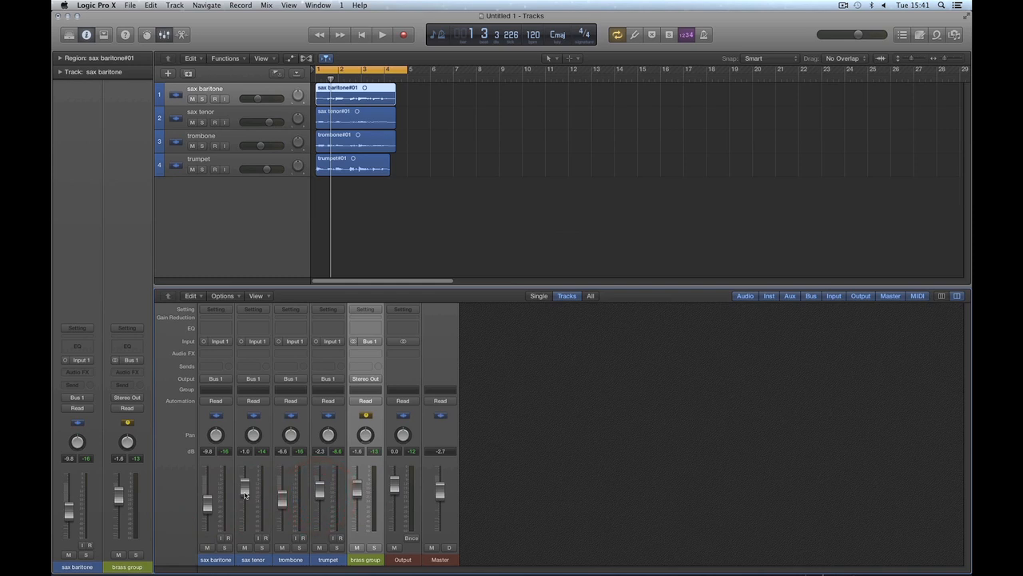
Step: Set sax tenor to -2.0, trombone to -7.0 and trumpet to -3.0 dB, and raise the brass group to -0.4 dB
{"action": "left_click_drag", "start_coordinate": [243, 493], "coordinate": [319, 493]}
{"action": "left_click_drag", "start_coordinate": [245, 489], "coordinate": [245, 490]}
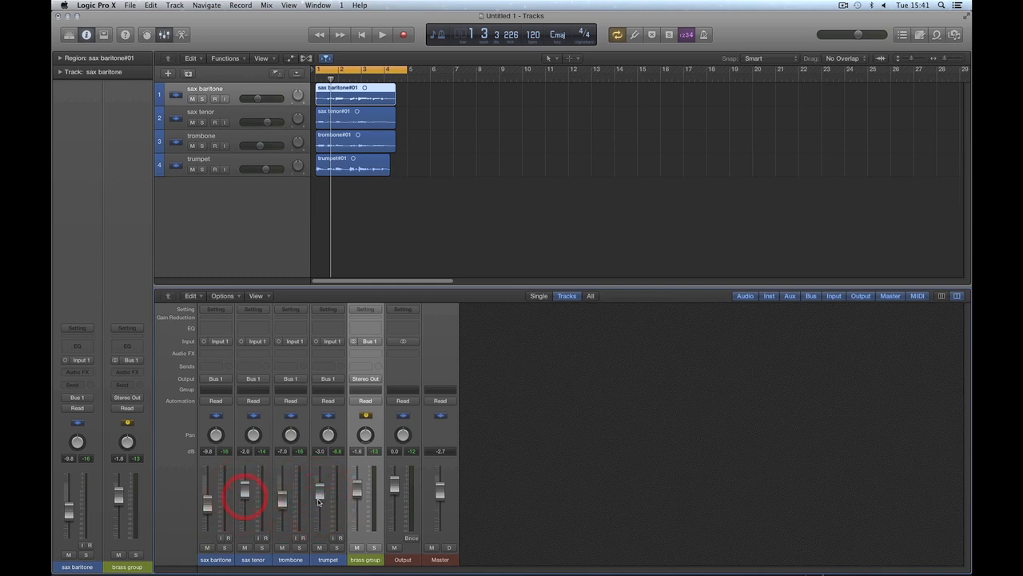
{"action": "mouse_move", "coordinate": [358, 490]}
{"action": "left_mouse_down"}
{"action": "mouse_move", "coordinate": [357, 503]}
{"action": "mouse_move", "coordinate": [357, 484]}
{"action": "left_mouse_up"}
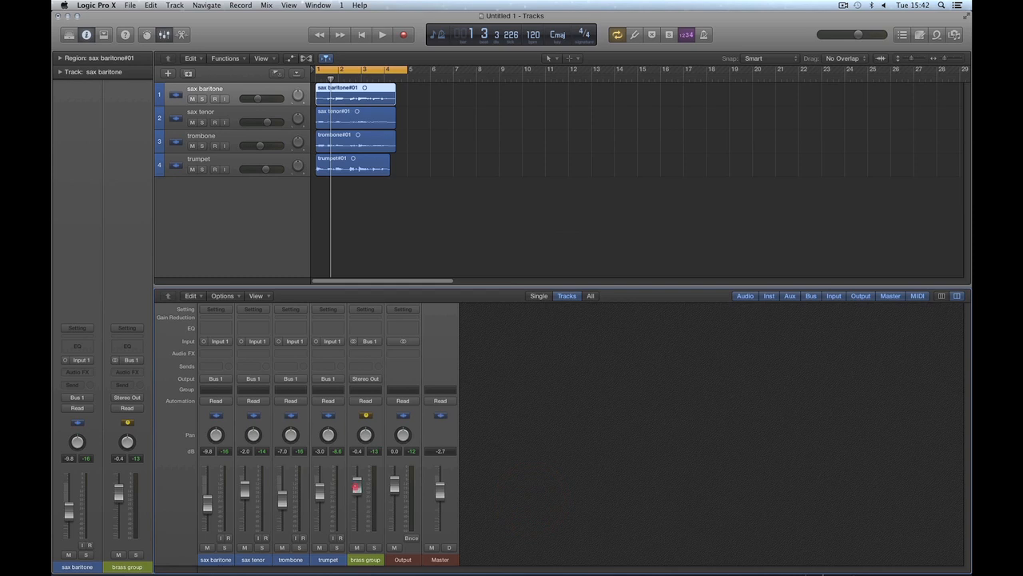
Step: Move the brass group volume up and down and leave it at -2.4 dB
{"action": "left_click_drag", "start_coordinate": [356, 487], "coordinate": [357, 493]}
{"action": "mouse_move", "coordinate": [357, 491]}
{"action": "left_mouse_down"}
{"action": "mouse_move", "coordinate": [357, 480]}
{"action": "mouse_move", "coordinate": [359, 508]}
{"action": "mouse_move", "coordinate": [357, 486]}
{"action": "left_mouse_up"}
{"action": "left_click_drag", "start_coordinate": [355, 491], "coordinate": [356, 499]}
{"action": "left_click_drag", "start_coordinate": [357, 495], "coordinate": [358, 492]}
Step: Select the four instrument channel strips, view their output routing options without changing them, and select the brass group
{"action": "left_click_drag", "start_coordinate": [216, 561], "coordinate": [326, 560]}
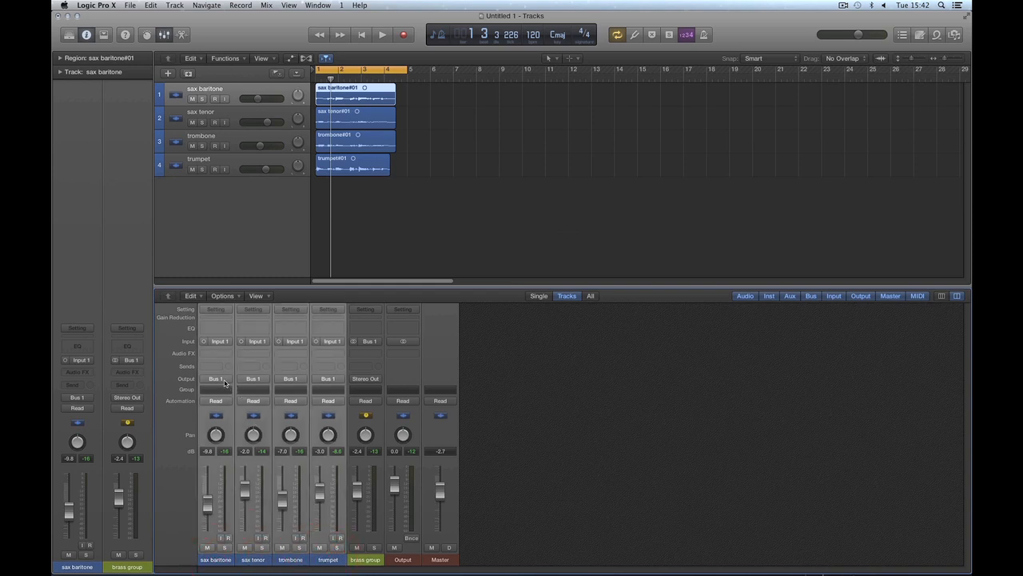
{"action": "left_click", "coordinate": [224, 380]}
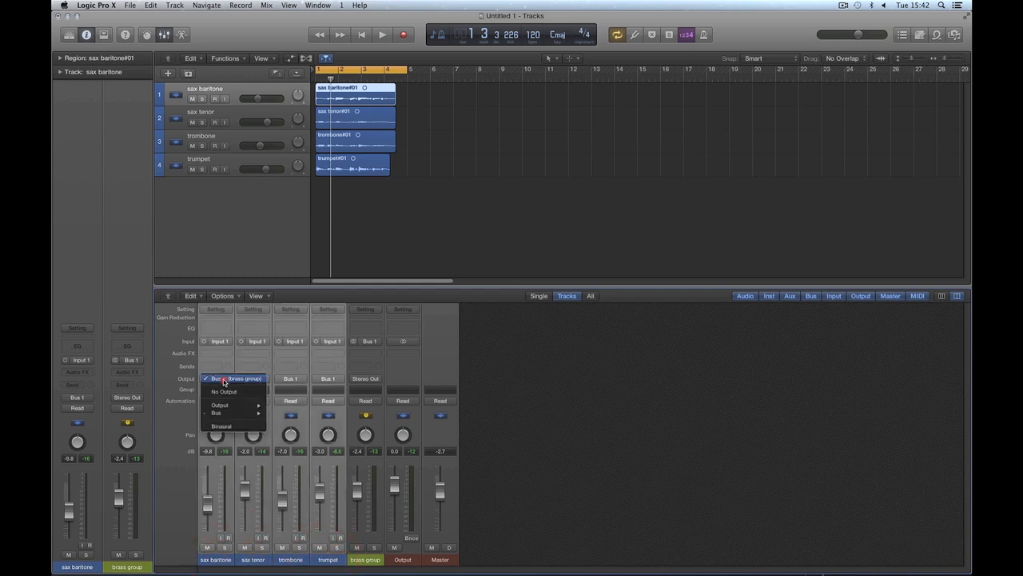
{"action": "left_click", "coordinate": [507, 407]}
{"action": "left_click", "coordinate": [366, 544]}
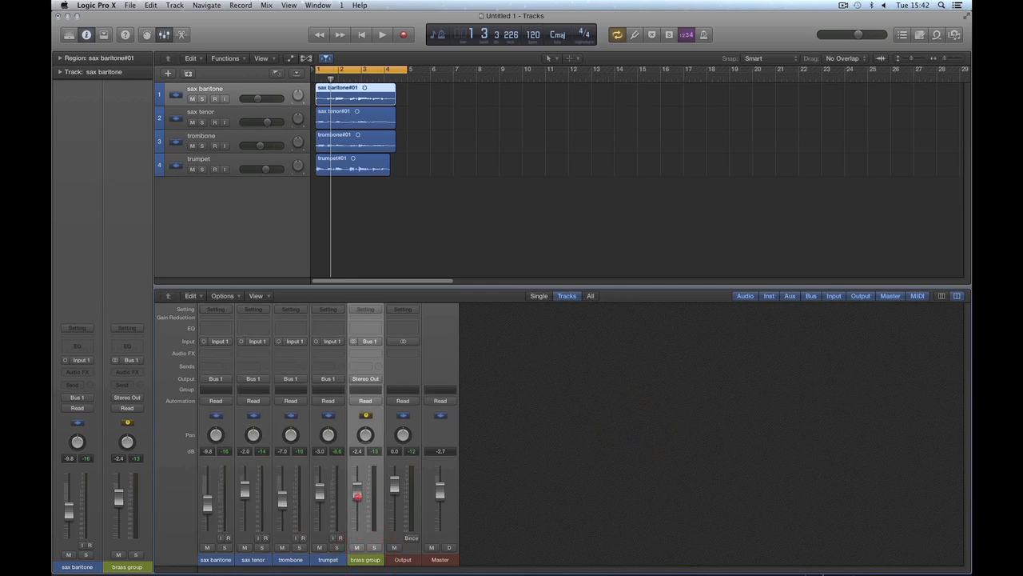
Step: Lower the brass group volume to -5.0 dB and play the mix in short passes
{"action": "mouse_move", "coordinate": [357, 495]}
{"action": "left_mouse_down"}
{"action": "mouse_move", "coordinate": [359, 521]}
{"action": "mouse_move", "coordinate": [364, 495]}
{"action": "left_mouse_up"}
{"action": "key", "text": "space"}
{"action": "key", "text": "space"}
{"action": "key", "text": "space"}
{"action": "key", "text": "space"}
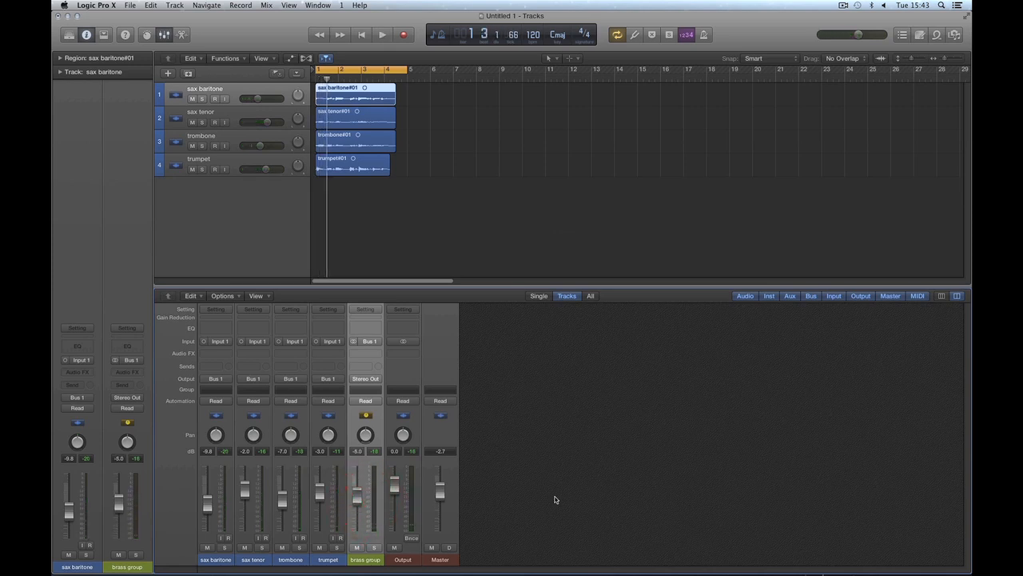
Step: Select the instrument strips, the brass group and the Output and Master strips in turn, nudge the brass group volume up slightly, and clear the selection
{"action": "left_click_drag", "start_coordinate": [227, 560], "coordinate": [328, 560]}
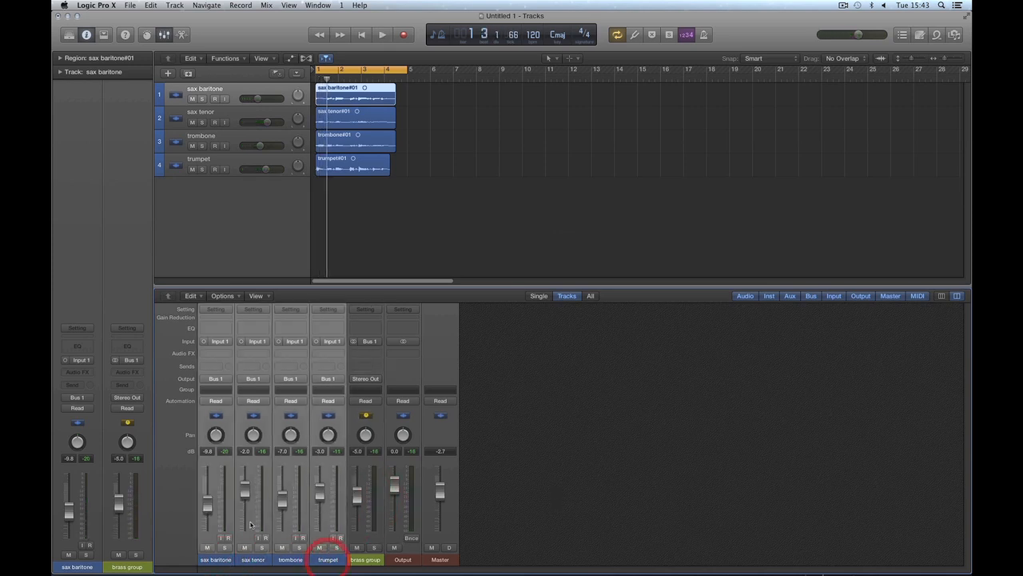
{"action": "left_click", "coordinate": [367, 559]}
{"action": "left_click_drag", "start_coordinate": [357, 492], "coordinate": [356, 490]}
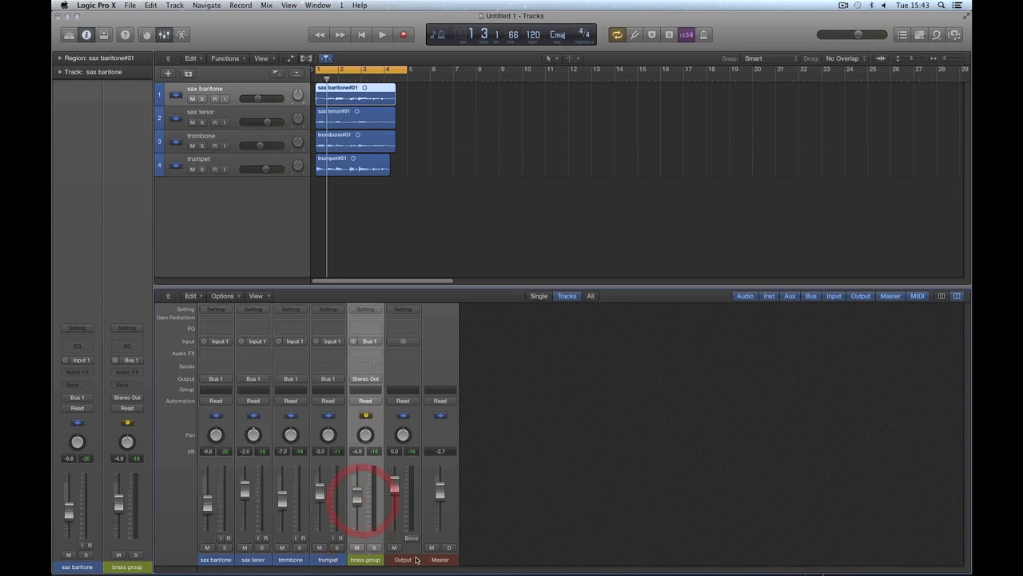
{"action": "left_click", "coordinate": [408, 561]}
{"action": "left_click", "coordinate": [366, 560]}
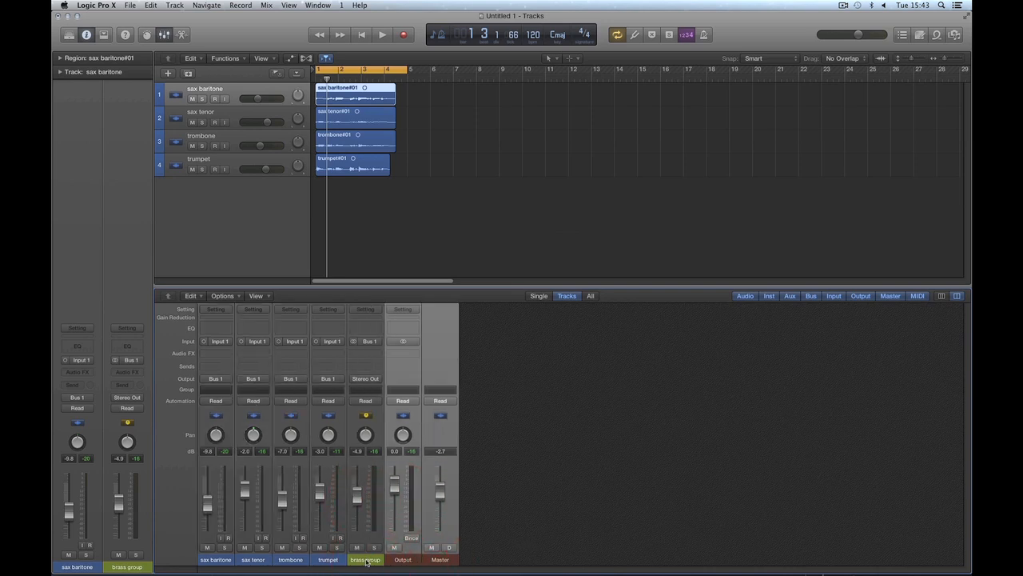
{"action": "left_click", "coordinate": [539, 518]}
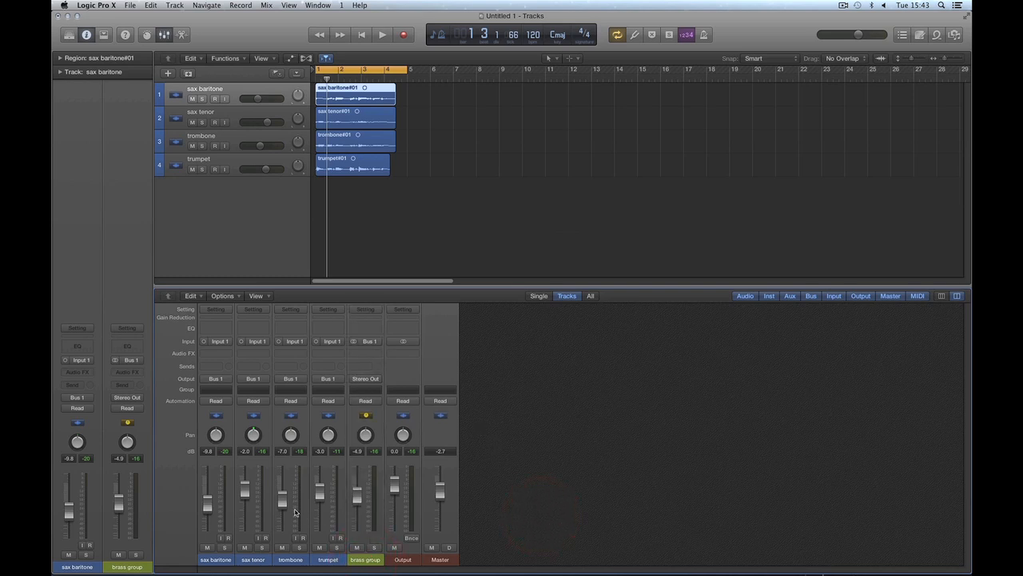
Step: Select the sax baritone, sax tenor, trombone and trumpet channel strips together and route their outputs to Stereo Out
{"action": "left_click_drag", "start_coordinate": [214, 568], "coordinate": [334, 561]}
{"action": "left_click", "coordinate": [216, 379]}
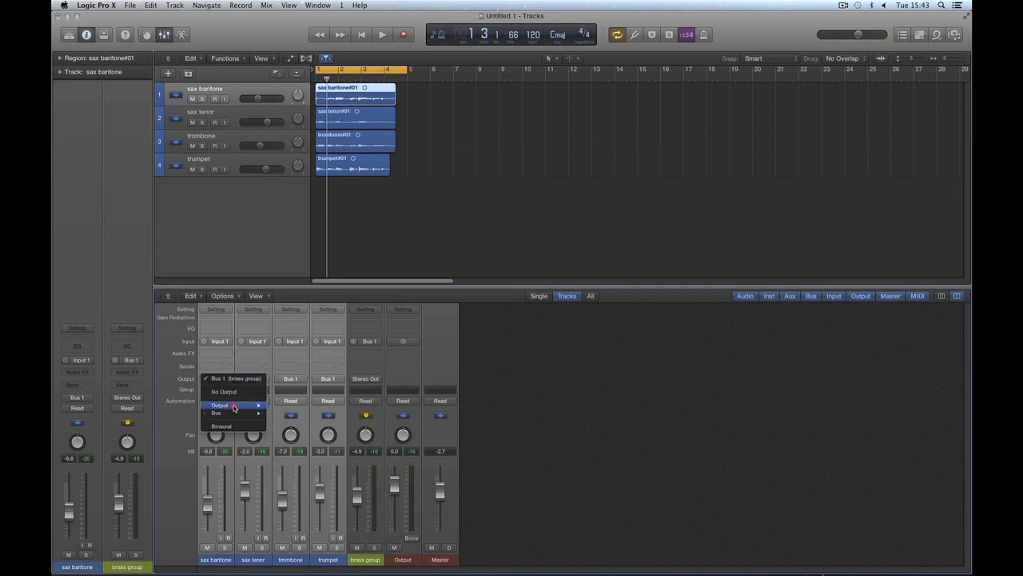
{"action": "mouse_move", "coordinate": [238, 406]}
{"action": "left_click", "coordinate": [284, 407]}
Step: Lower the Output volume to -2.1 dB, play the mix briefly, and delete the brass group channel strip
{"action": "left_click_drag", "start_coordinate": [396, 485], "coordinate": [357, 500]}
{"action": "key", "text": "space"}
{"action": "left_click", "coordinate": [365, 559]}
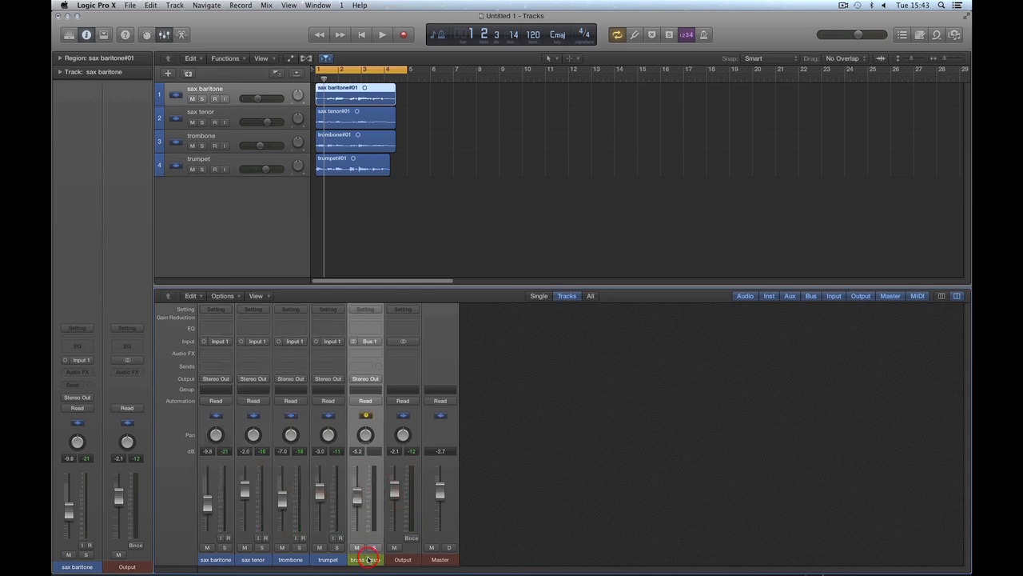
{"action": "key", "text": "Delete"}
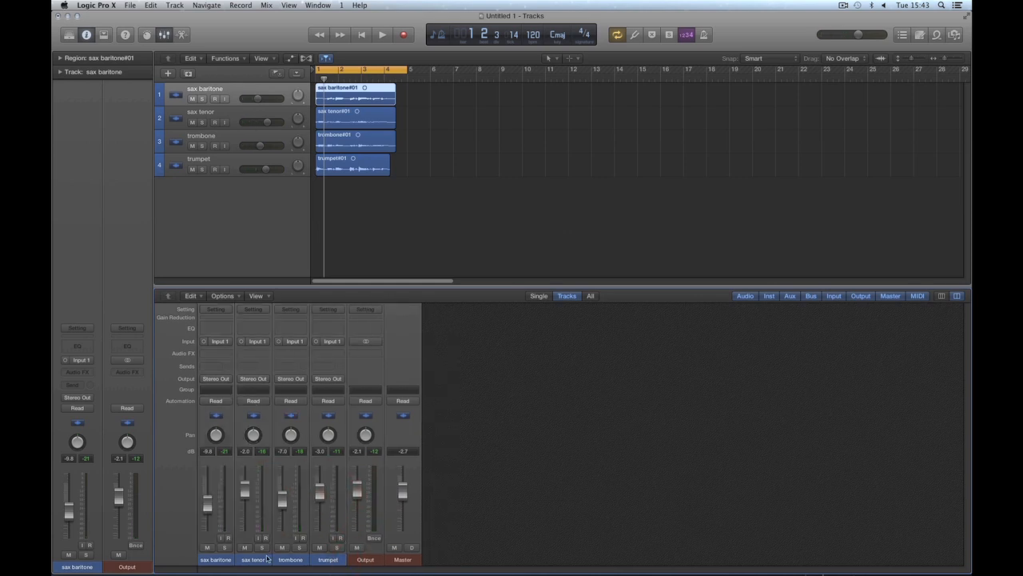
Step: Select the four instrument channel strips, sweep the Output volume down and back to -2.1 dB during playback, and clear the selection
{"action": "left_click", "coordinate": [225, 560]}
{"action": "left_click", "coordinate": [328, 559], "text": "shift"}
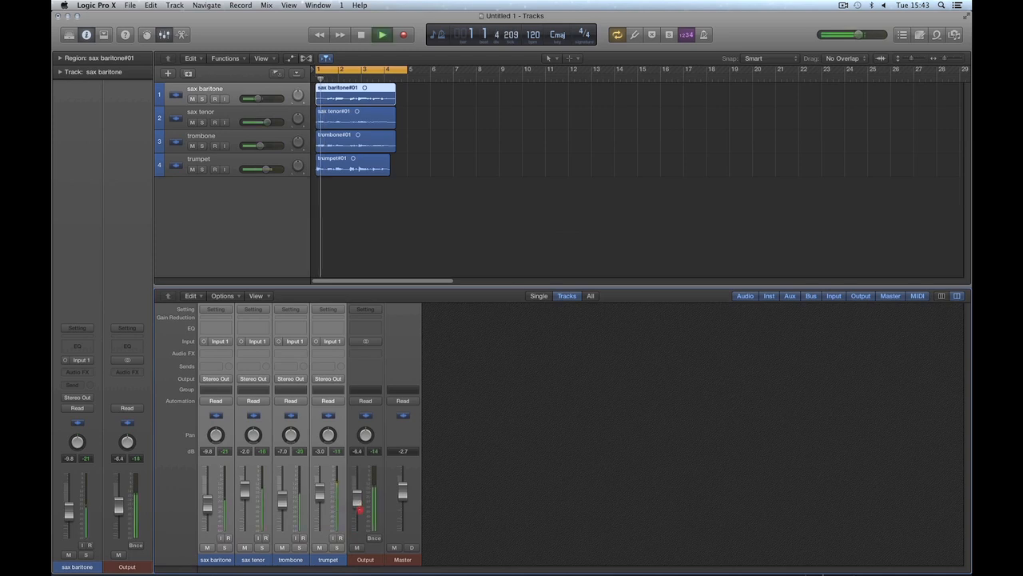
{"action": "left_click", "coordinate": [359, 486]}
{"action": "left_click", "coordinate": [475, 469]}
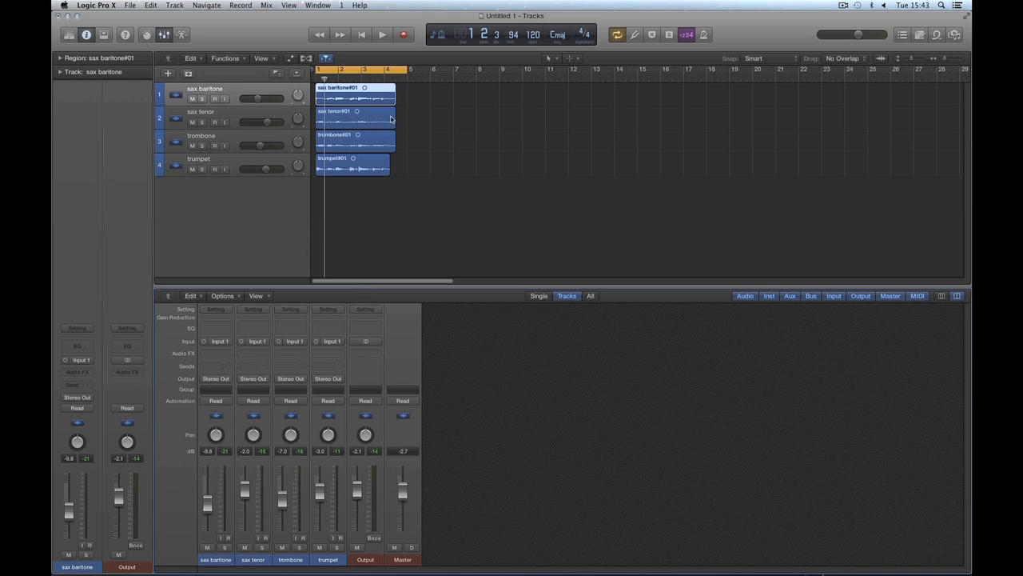
Step: Move the playhead to bar 14 and select the sax baritone, sax tenor, trombone and trumpet tracks together
{"action": "left_click_drag", "start_coordinate": [447, 78], "coordinate": [360, 161]}
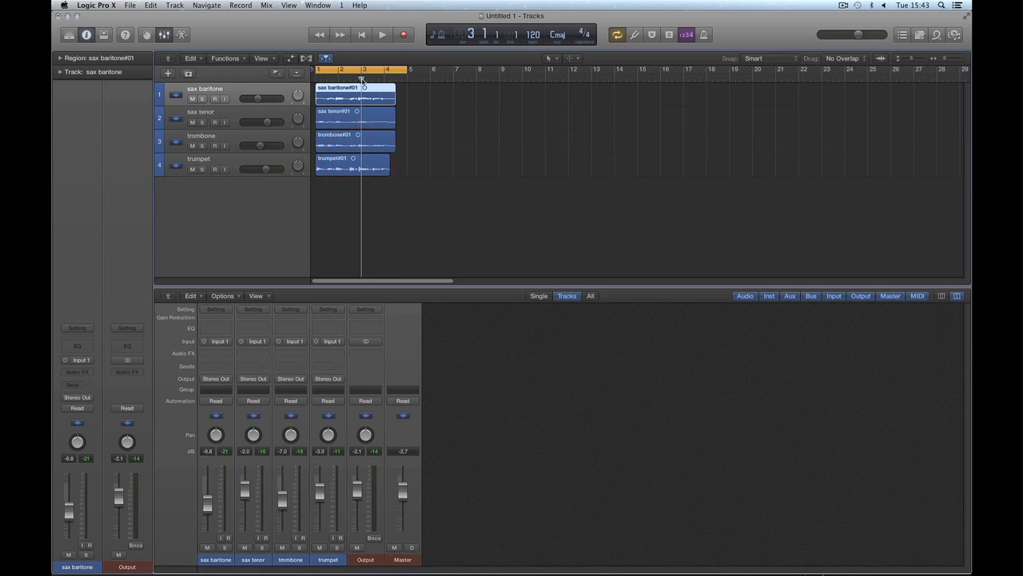
{"action": "left_click_drag", "start_coordinate": [362, 81], "coordinate": [613, 87]}
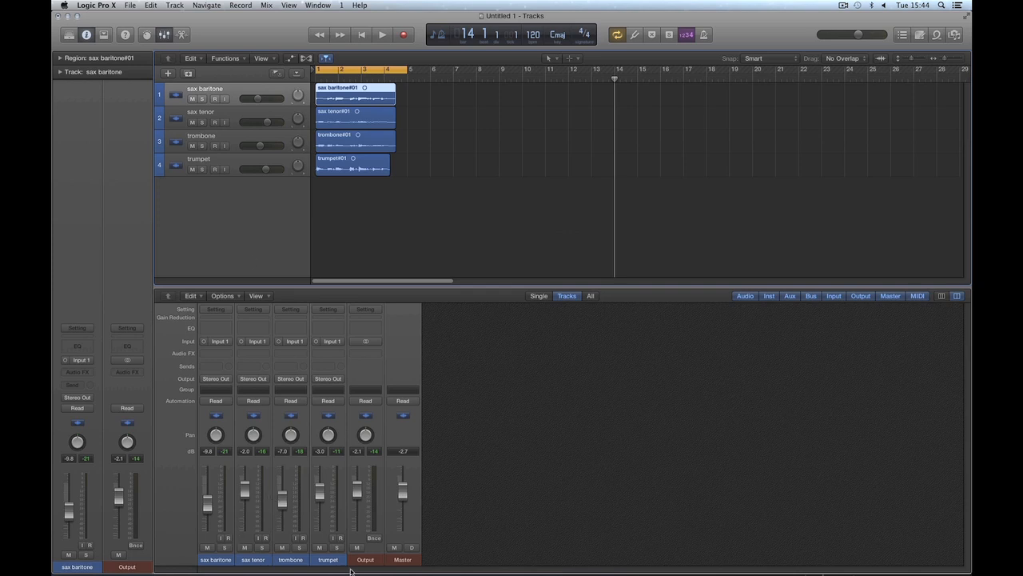
{"action": "left_click", "coordinate": [234, 122], "text": "shift"}
{"action": "left_click", "coordinate": [233, 135], "text": "shift"}
{"action": "left_click", "coordinate": [232, 157], "text": "shift"}
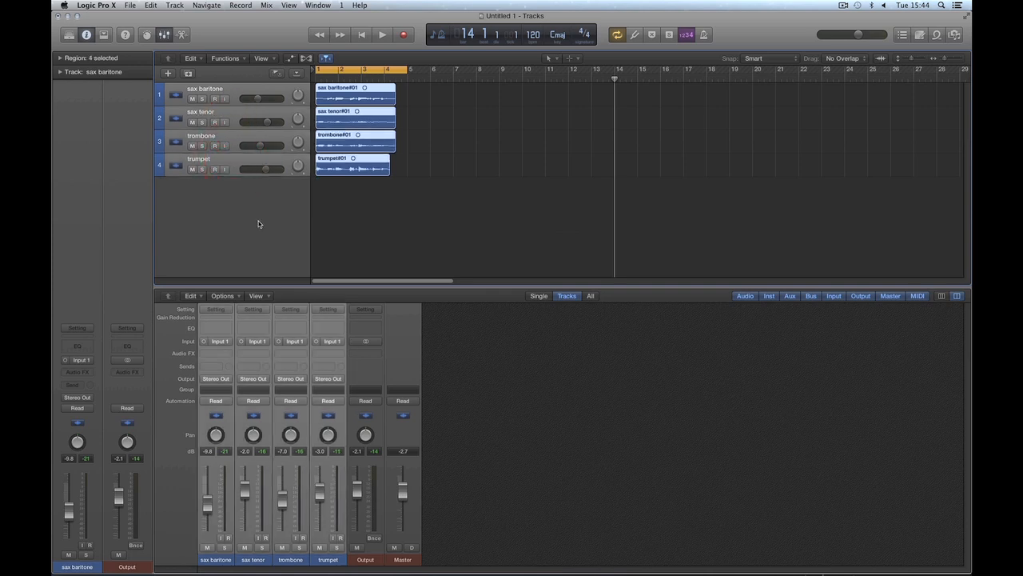
Step: Create a Summing Stack from the four selected brass tracks, comparing the Folder Stack and Summing Stack descriptions beforehand
{"action": "right_click", "coordinate": [236, 145]}
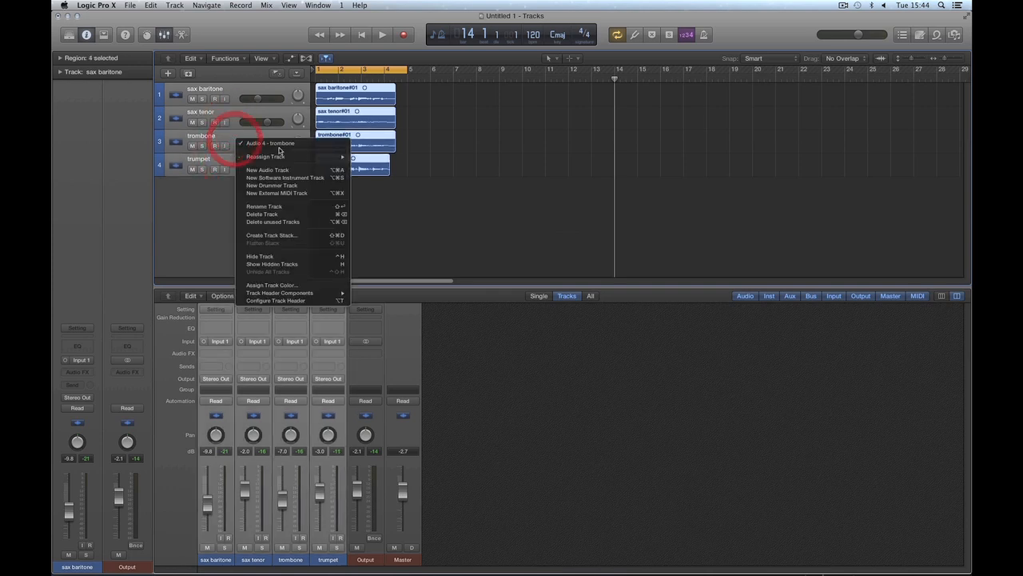
{"action": "left_click", "coordinate": [277, 236]}
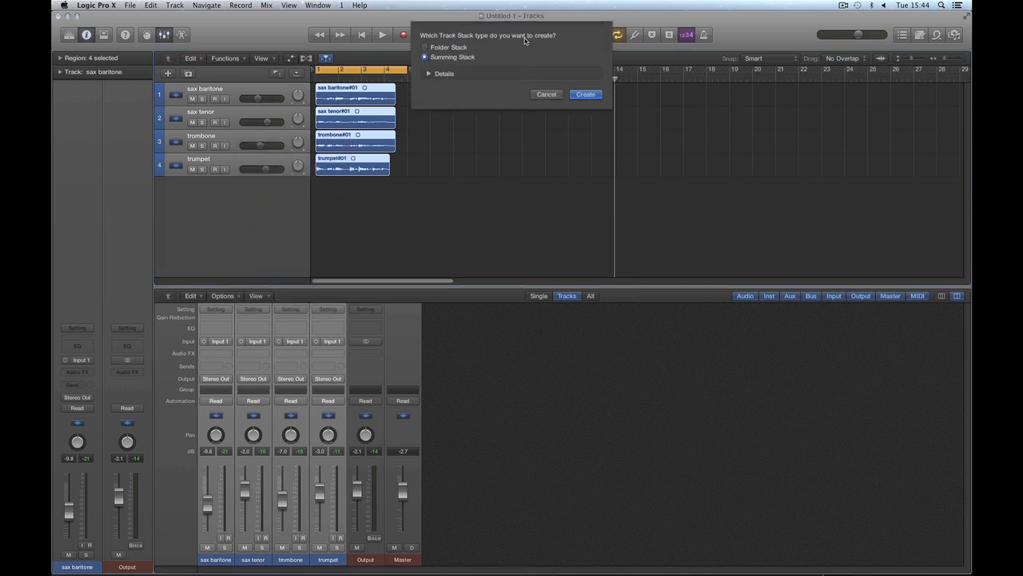
{"action": "left_click", "coordinate": [430, 74]}
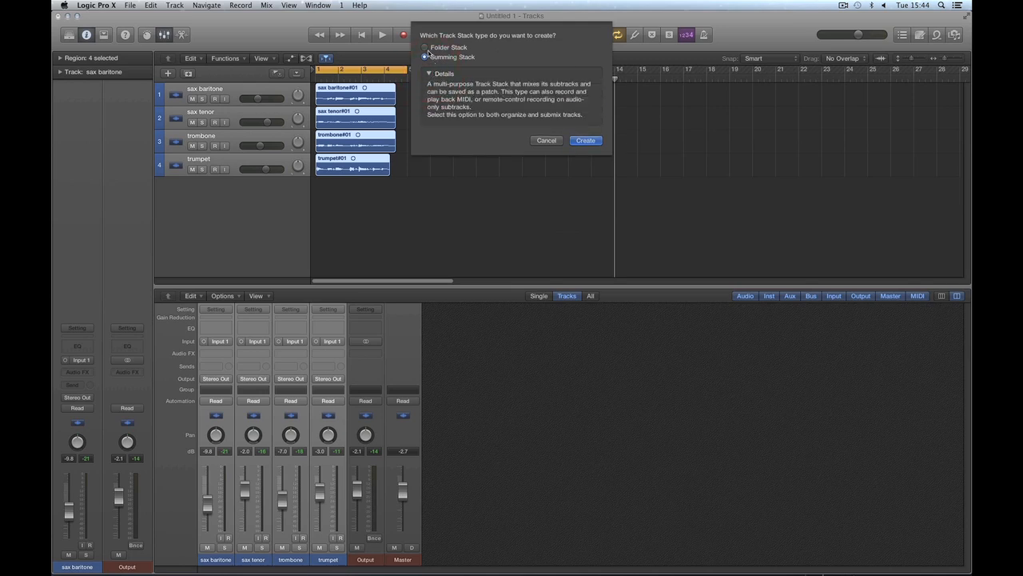
{"action": "left_click", "coordinate": [425, 48]}
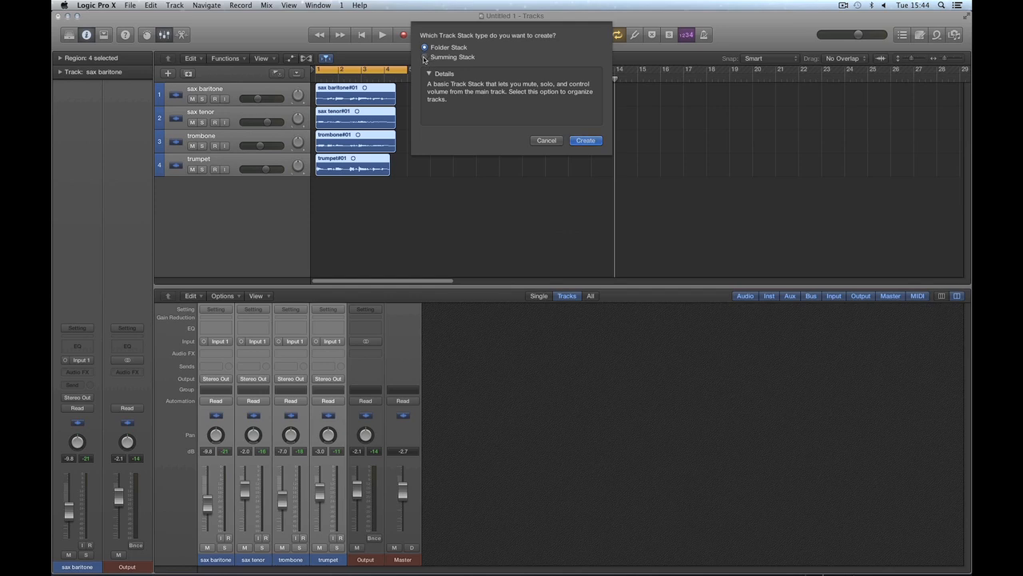
{"action": "left_click", "coordinate": [424, 58]}
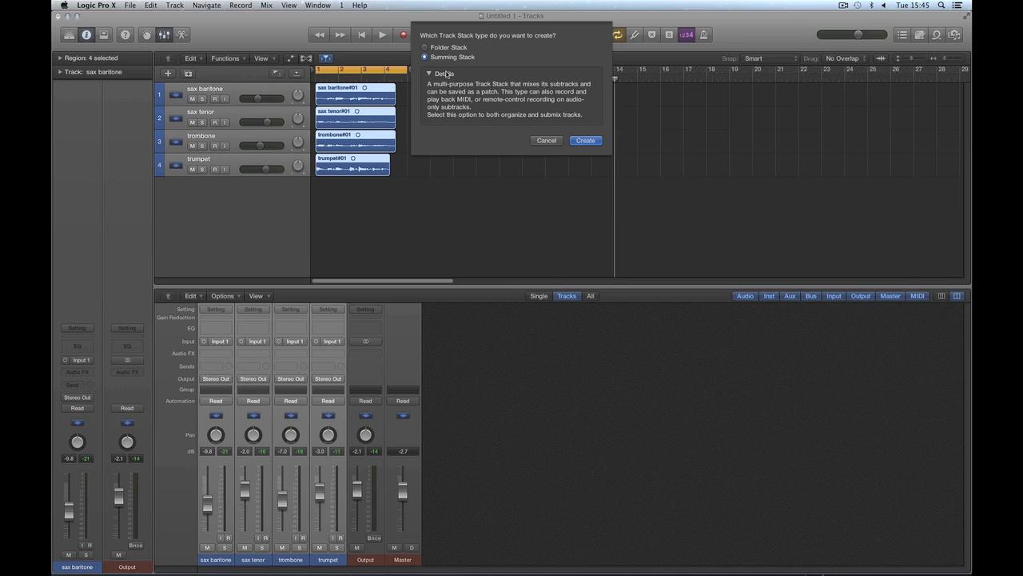
{"action": "left_click", "coordinate": [586, 140]}
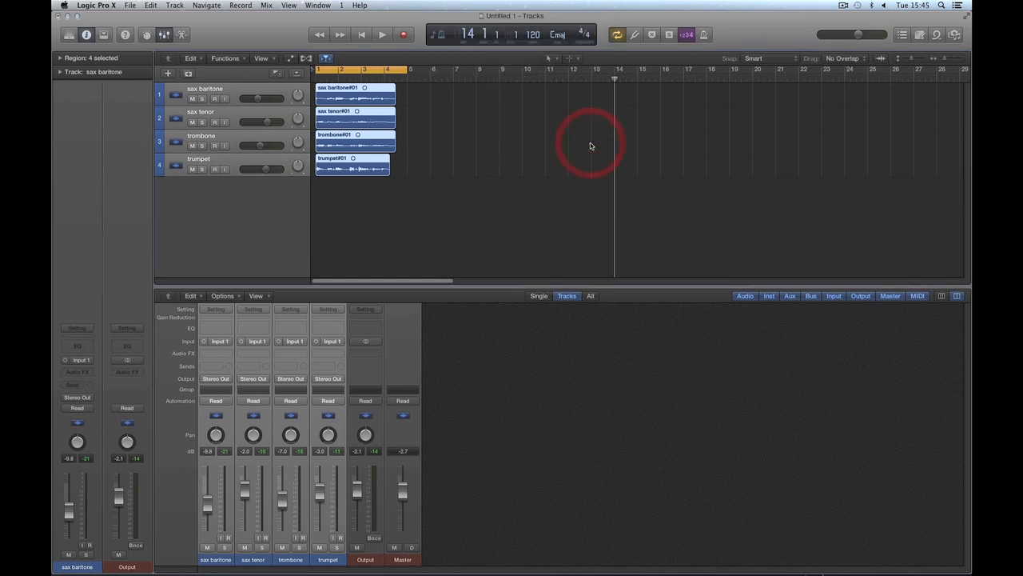
Step: Select the Sum 1 main track, its four instrument subtracks together, and the main track again to examine the stack's structure
{"action": "left_click", "coordinate": [387, 222]}
{"action": "left_click", "coordinate": [251, 97]}
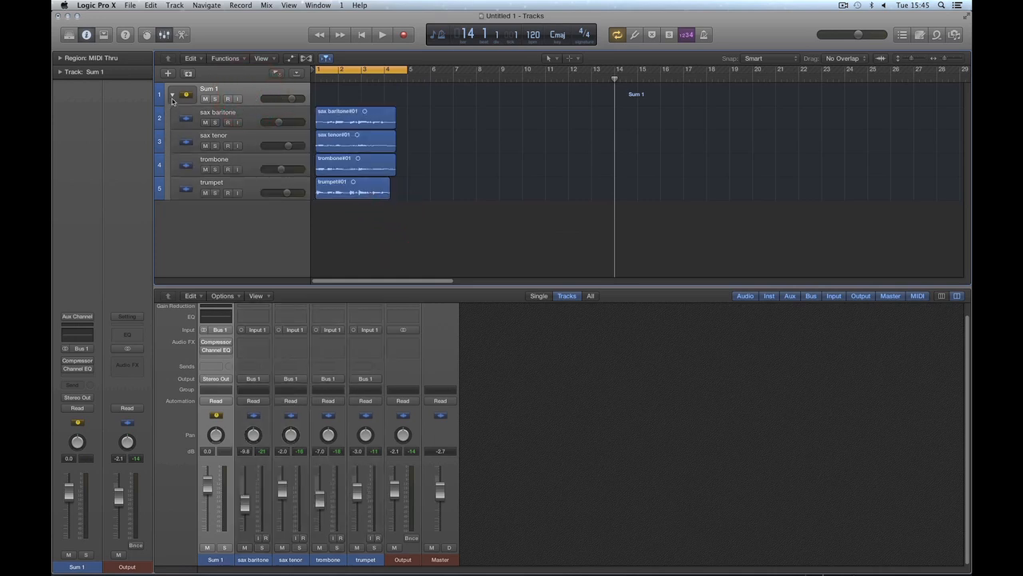
{"action": "left_click", "coordinate": [243, 91]}
{"action": "left_click", "coordinate": [245, 116]}
{"action": "left_click", "coordinate": [248, 138], "text": "shift"}
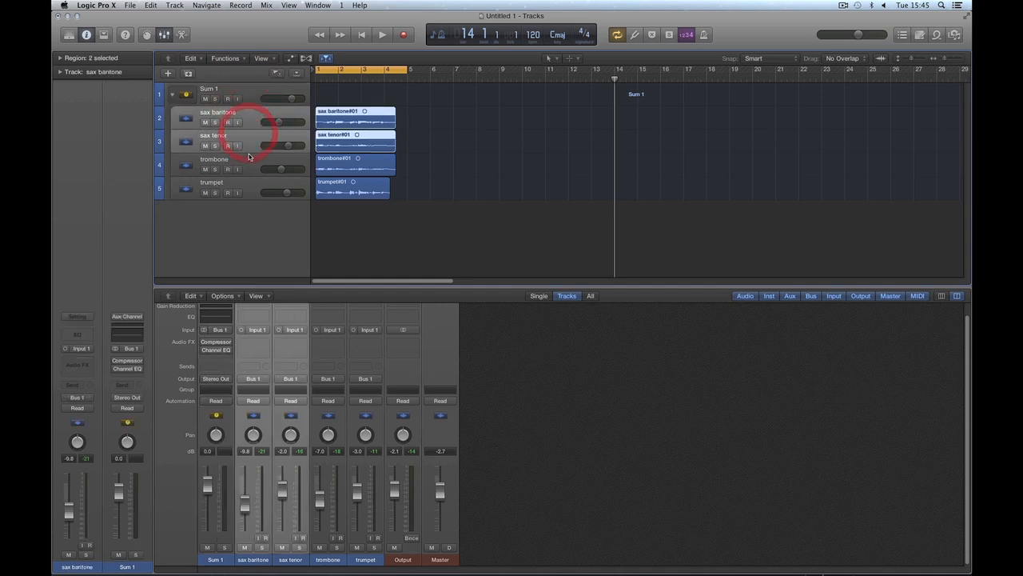
{"action": "left_click", "coordinate": [245, 164], "text": "shift"}
{"action": "left_click", "coordinate": [244, 187], "text": "shift"}
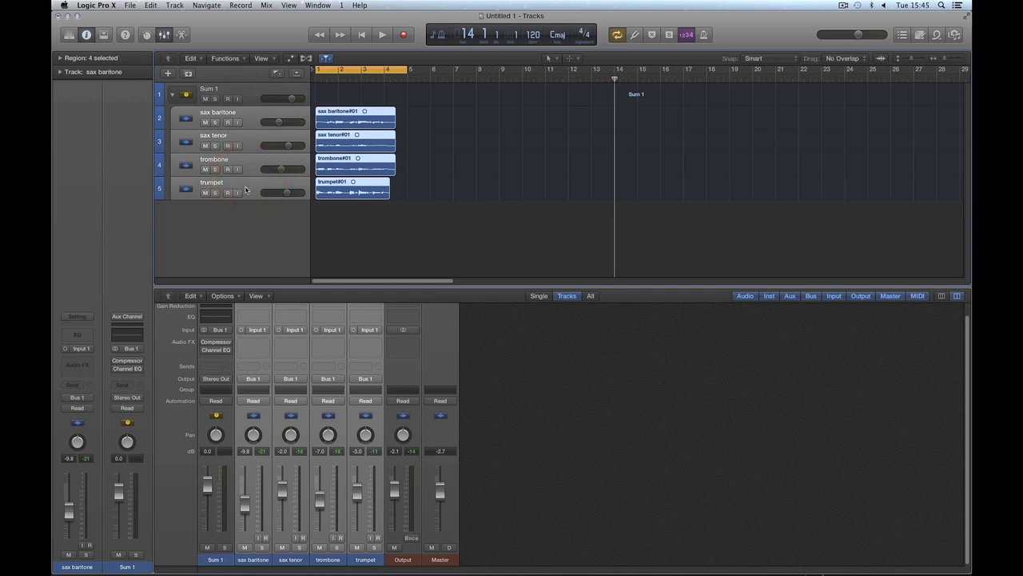
{"action": "left_click", "coordinate": [250, 93]}
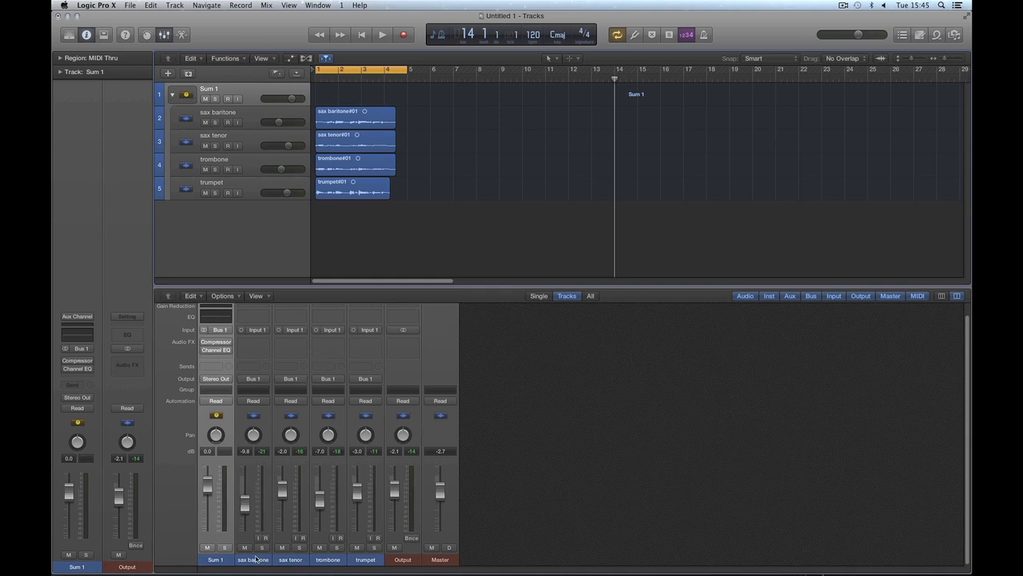
Step: Examine the output routing of the four instrument channel strips and select the Sum 1 channel strip
{"action": "left_click_drag", "start_coordinate": [256, 560], "coordinate": [366, 555]}
{"action": "left_click", "coordinate": [253, 382]}
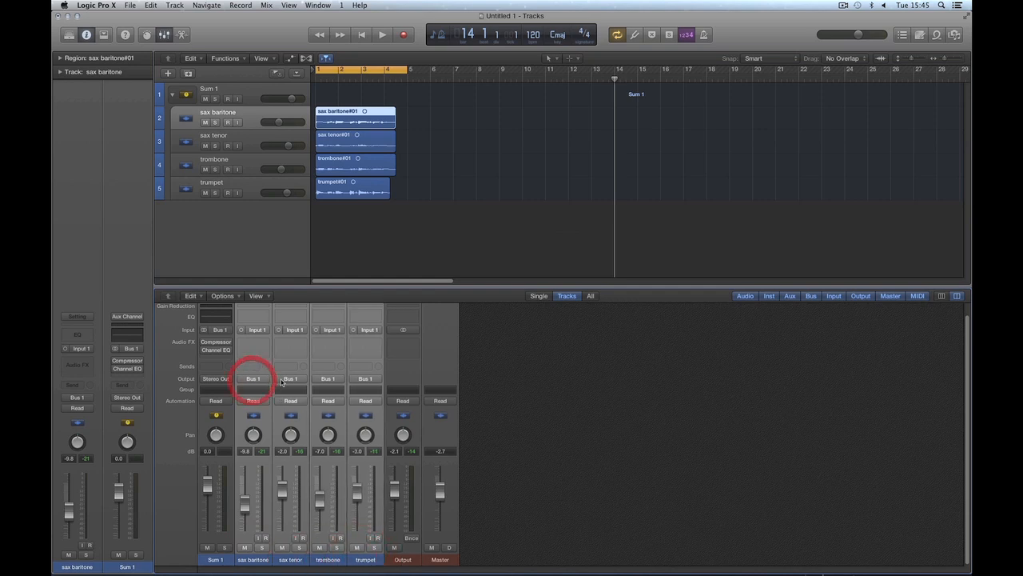
{"action": "left_click", "coordinate": [289, 380]}
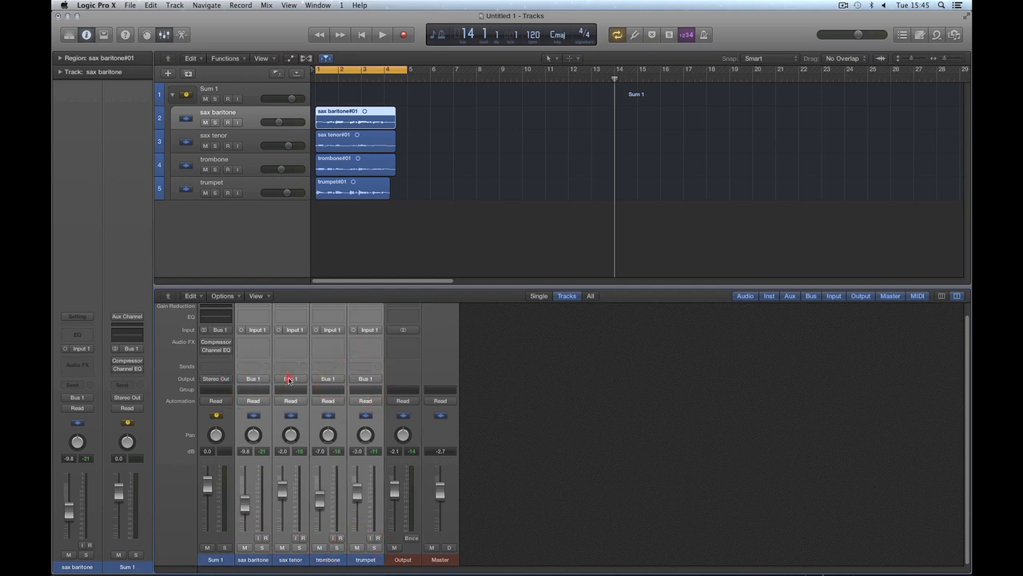
{"action": "left_click", "coordinate": [326, 380]}
{"action": "left_click", "coordinate": [360, 380]}
{"action": "left_click", "coordinate": [216, 560]}
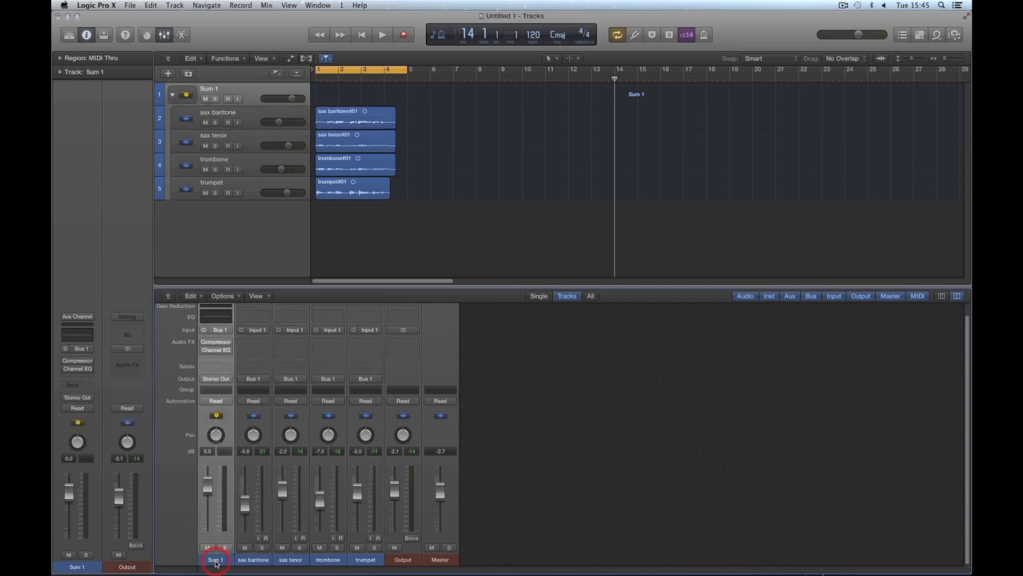
Step: Lower the Sum 1 stack's volume to -3.8 dB, playing the mix briefly along the way
{"action": "mouse_move", "coordinate": [207, 486]}
{"action": "left_mouse_down"}
{"action": "mouse_move", "coordinate": [212, 509]}
{"action": "mouse_move", "coordinate": [207, 487]}
{"action": "left_mouse_up"}
{"action": "key", "text": "space"}
{"action": "key", "text": "space"}
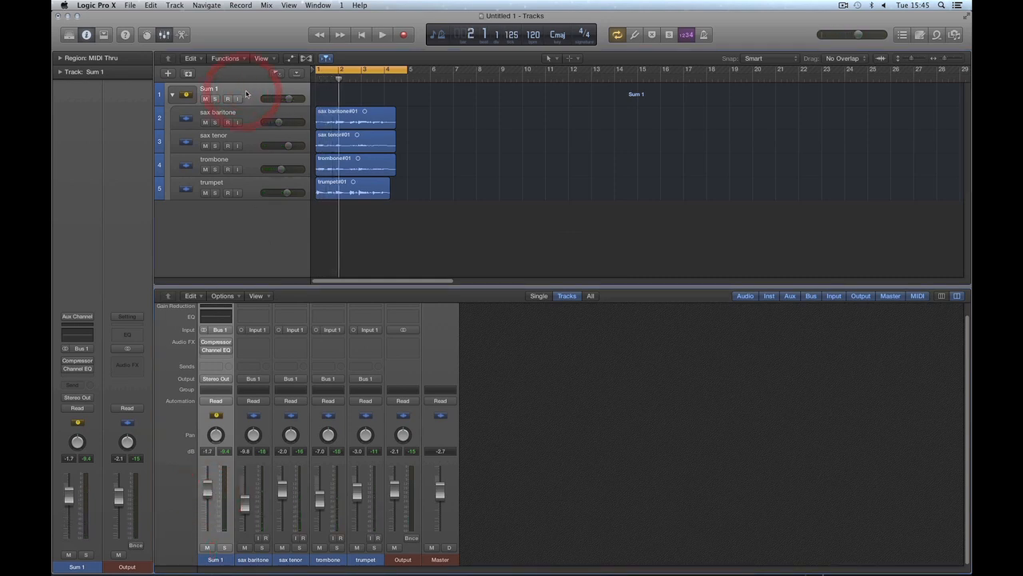
{"action": "left_click_drag", "start_coordinate": [212, 492], "coordinate": [209, 495]}
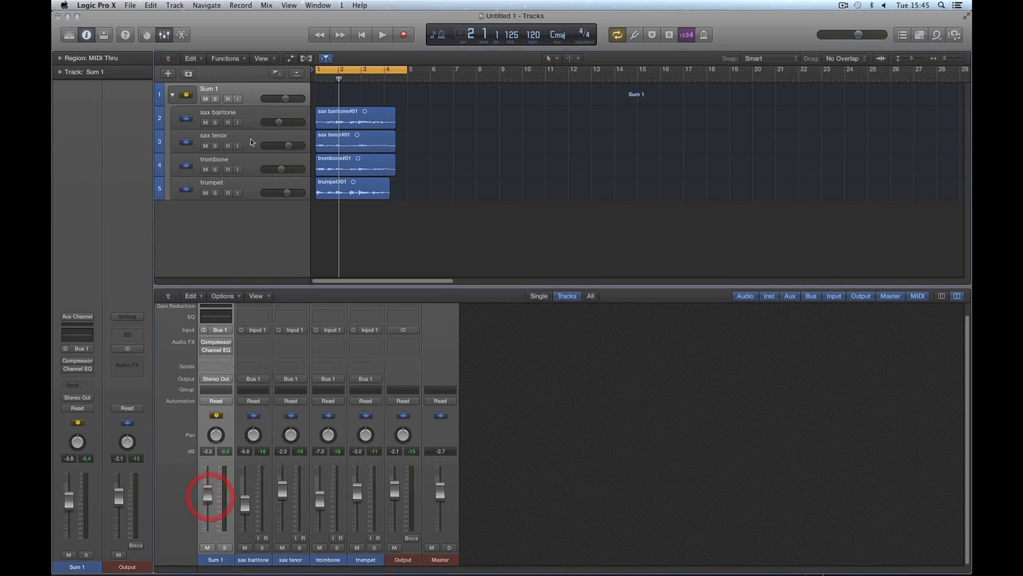
Step: Select the four subtracks together, reselect the Sum 1 main track, and nudge its volume to about -3.6 dB
{"action": "left_click", "coordinate": [250, 92]}
{"action": "left_click", "coordinate": [247, 118]}
{"action": "left_click", "coordinate": [250, 183], "text": "shift"}
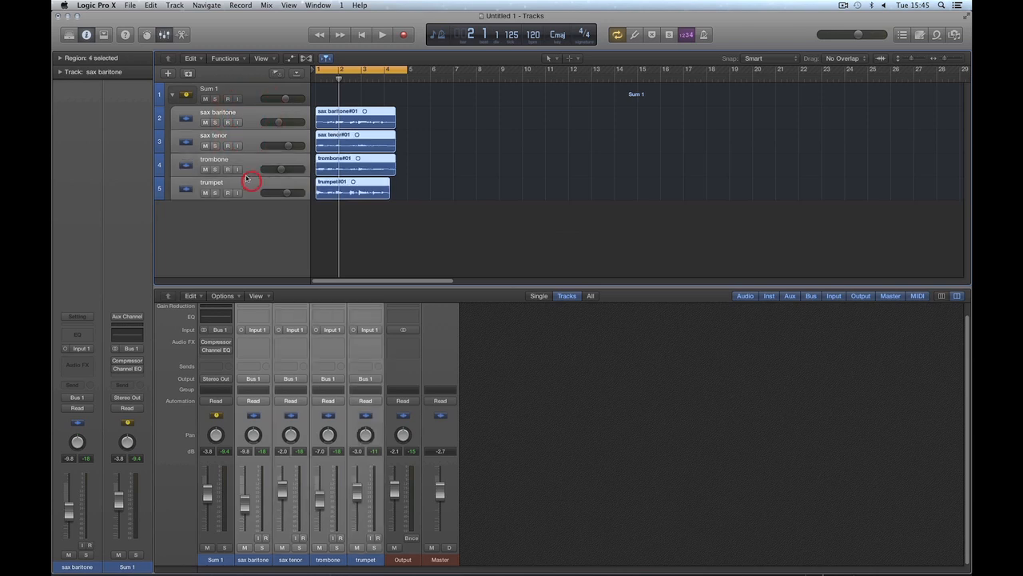
{"action": "left_click", "coordinate": [248, 94]}
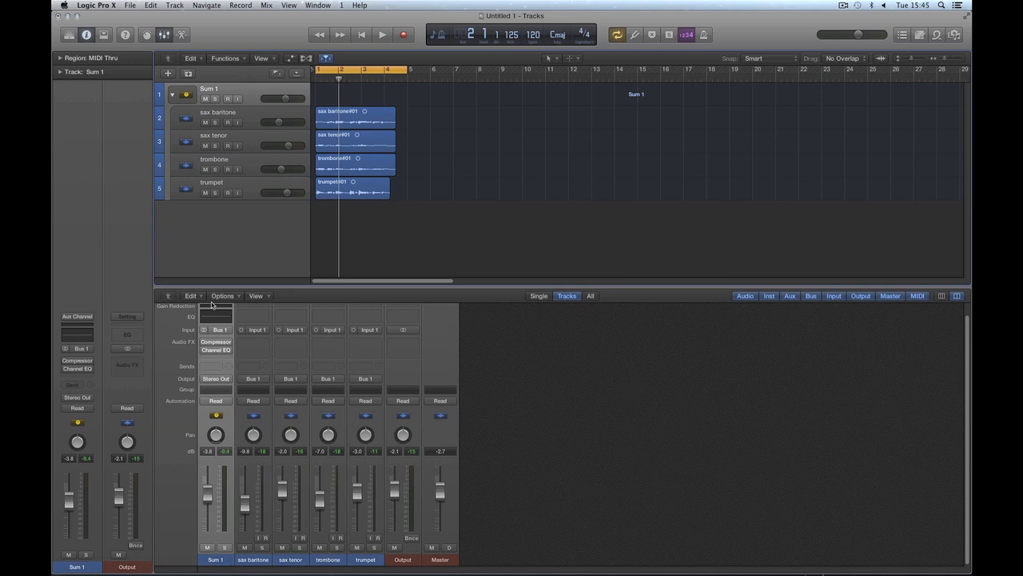
{"action": "left_click_drag", "start_coordinate": [208, 496], "coordinate": [209, 495]}
Step: Select the four instrument channel strips, reselect Sum 1, and lower its volume to -6.2 dB with a short playback
{"action": "left_click", "coordinate": [256, 559]}
{"action": "left_click", "coordinate": [369, 558], "text": "shift"}
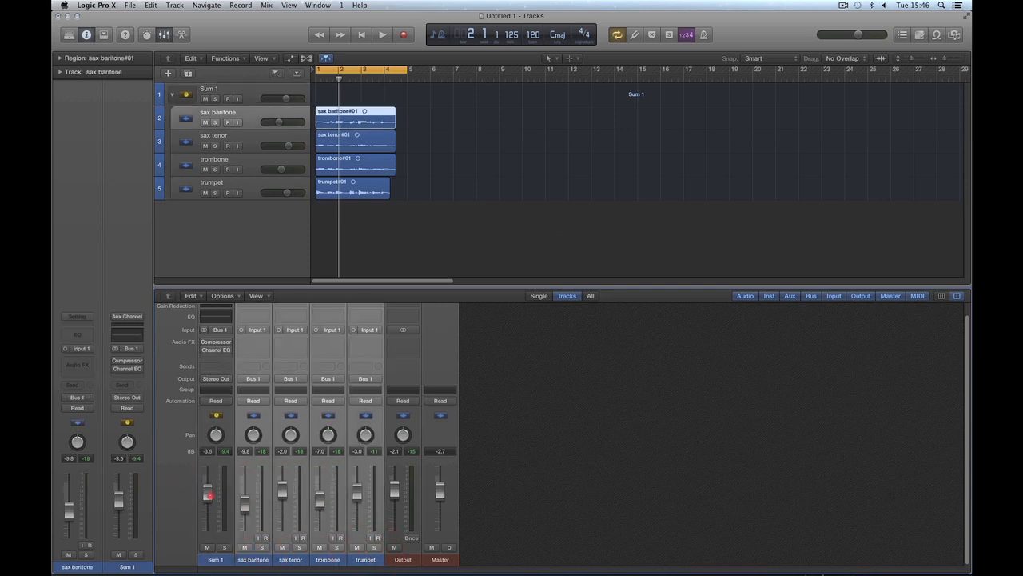
{"action": "left_click", "coordinate": [251, 98]}
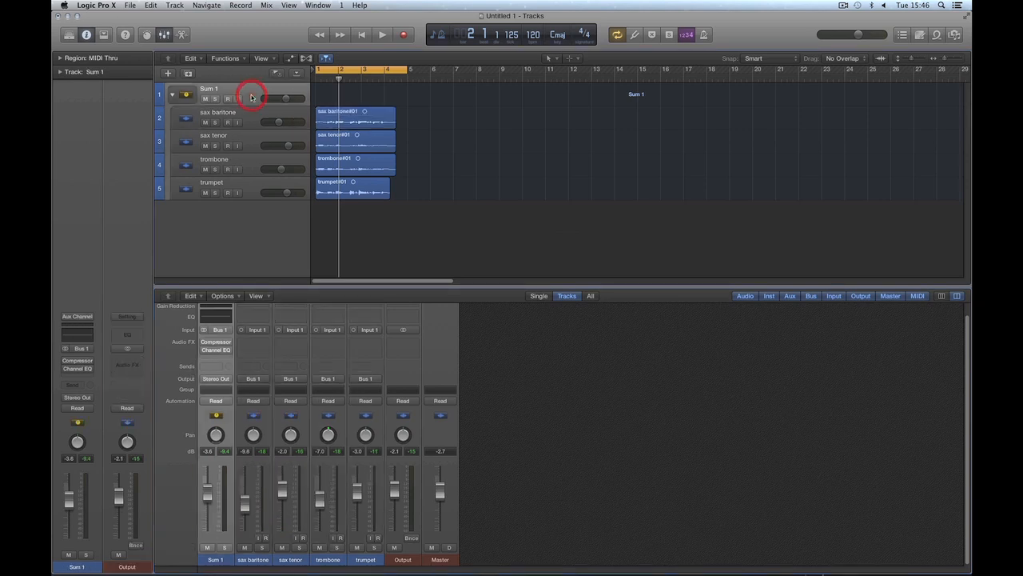
{"action": "left_click_drag", "start_coordinate": [209, 493], "coordinate": [212, 508]}
{"action": "key", "text": "space"}
{"action": "key", "text": "space"}
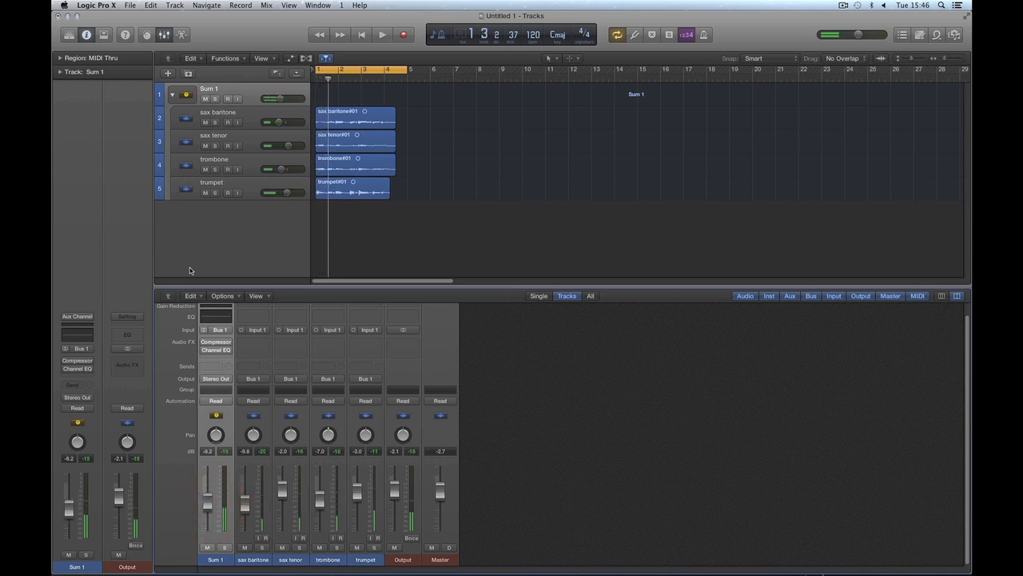
Step: Compare the Sum 1, instrument, Output and Master channel strips by selecting them in turn, and clear the selection
{"action": "left_click", "coordinate": [259, 554]}
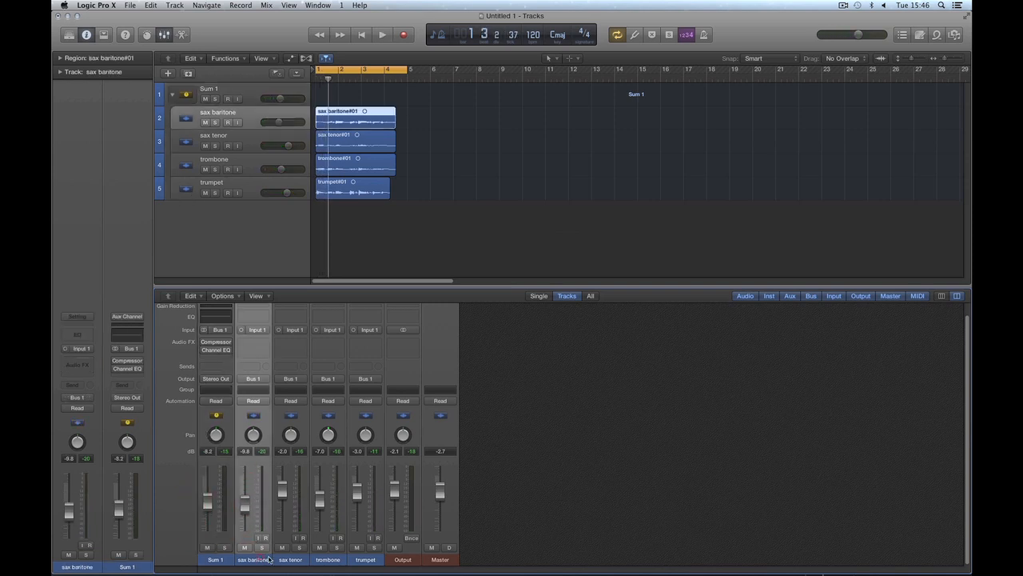
{"action": "left_click", "coordinate": [216, 560]}
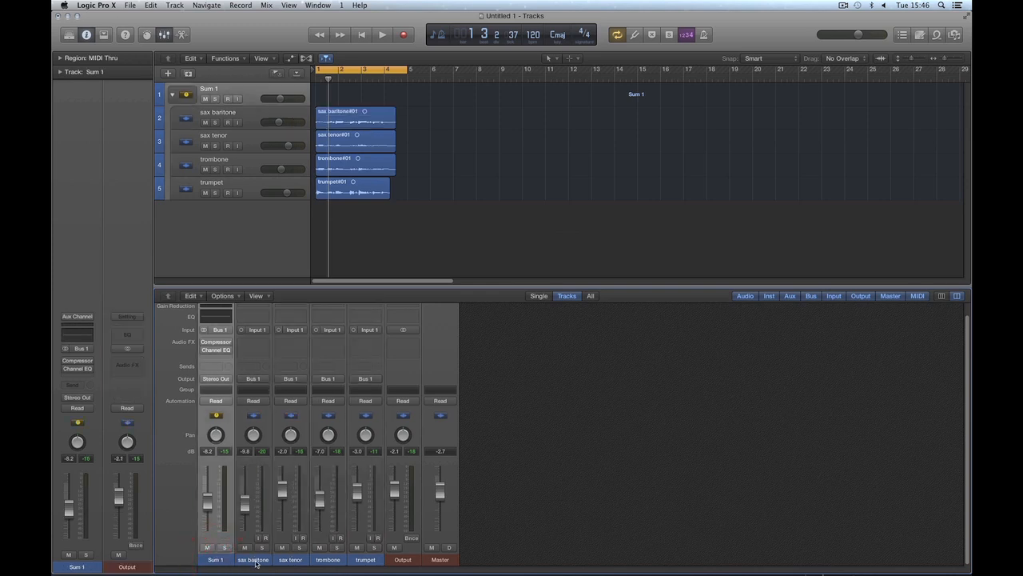
{"action": "left_click_drag", "start_coordinate": [256, 563], "coordinate": [364, 550]}
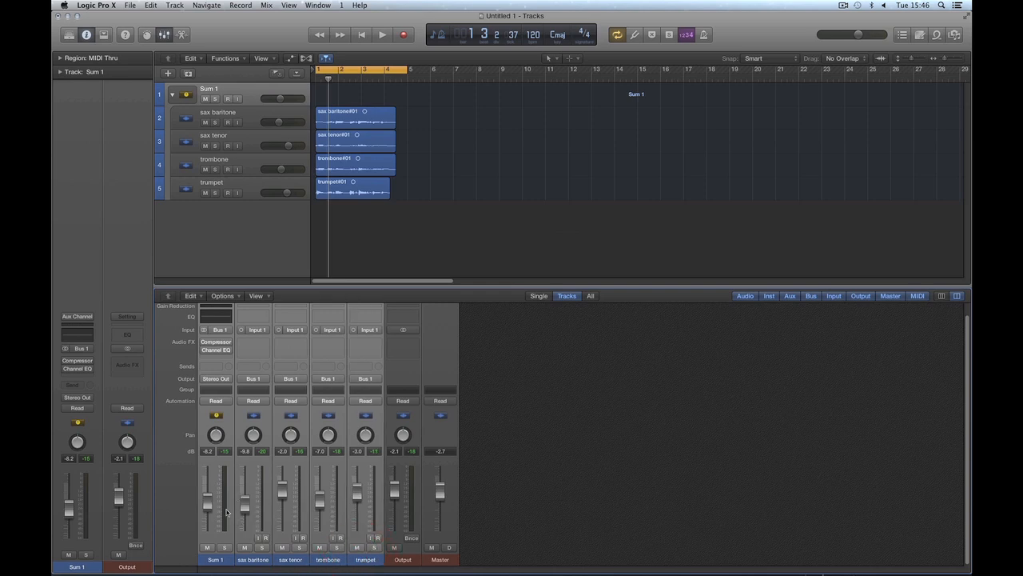
{"action": "left_click", "coordinate": [403, 562]}
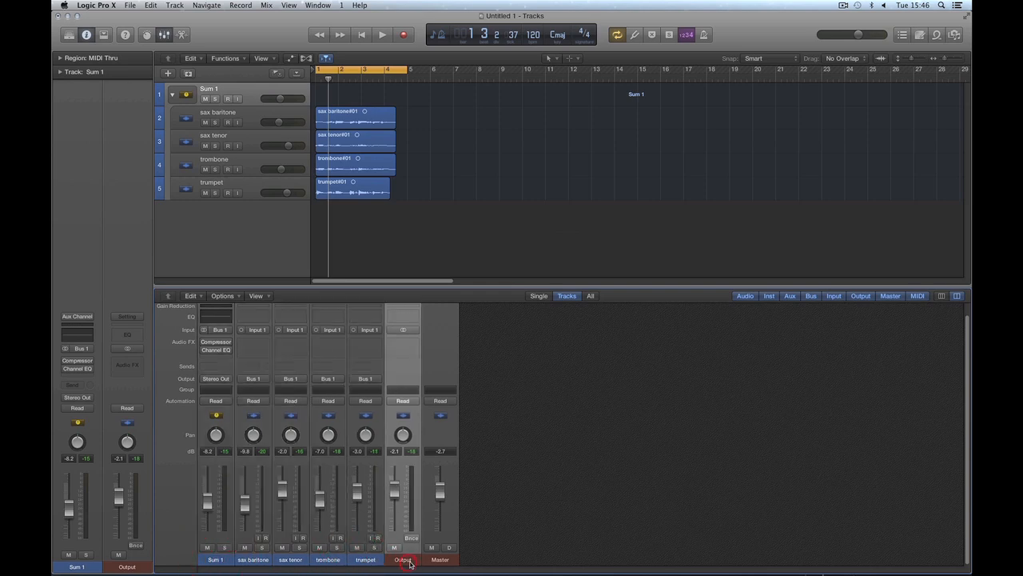
{"action": "left_click", "coordinate": [427, 562]}
{"action": "left_click", "coordinate": [403, 560]}
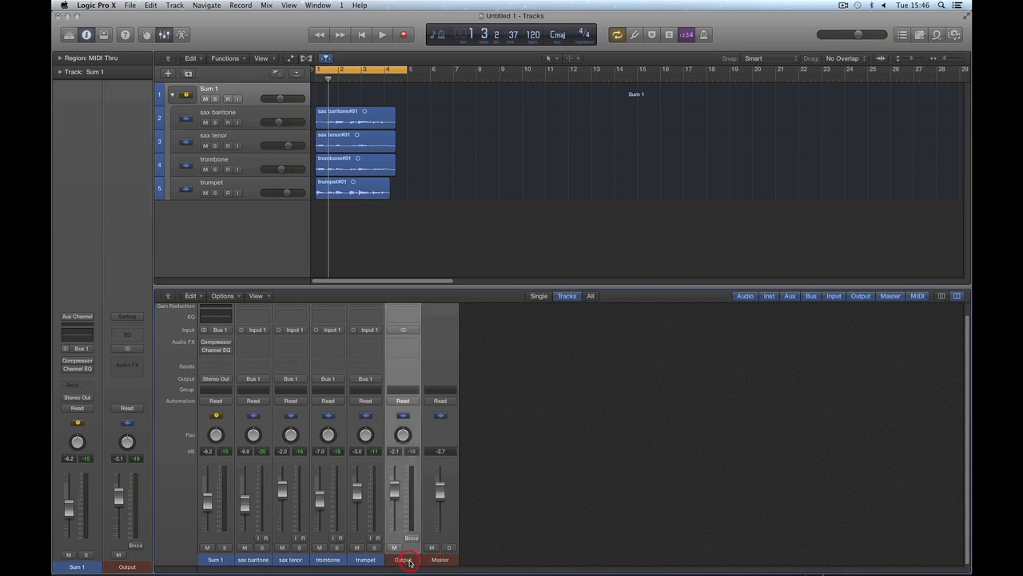
{"action": "left_click", "coordinate": [222, 562]}
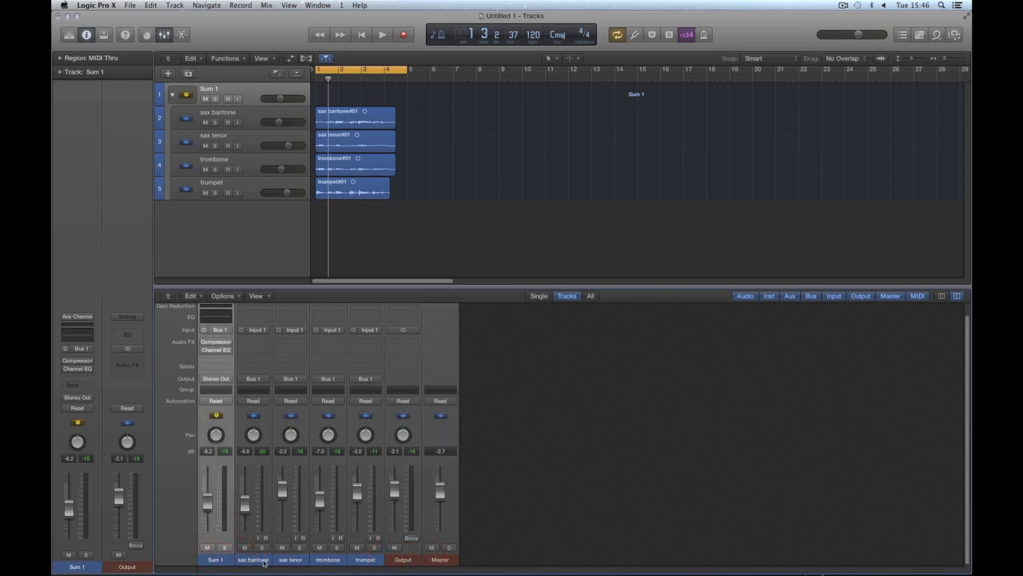
{"action": "left_click_drag", "start_coordinate": [257, 561], "coordinate": [359, 560]}
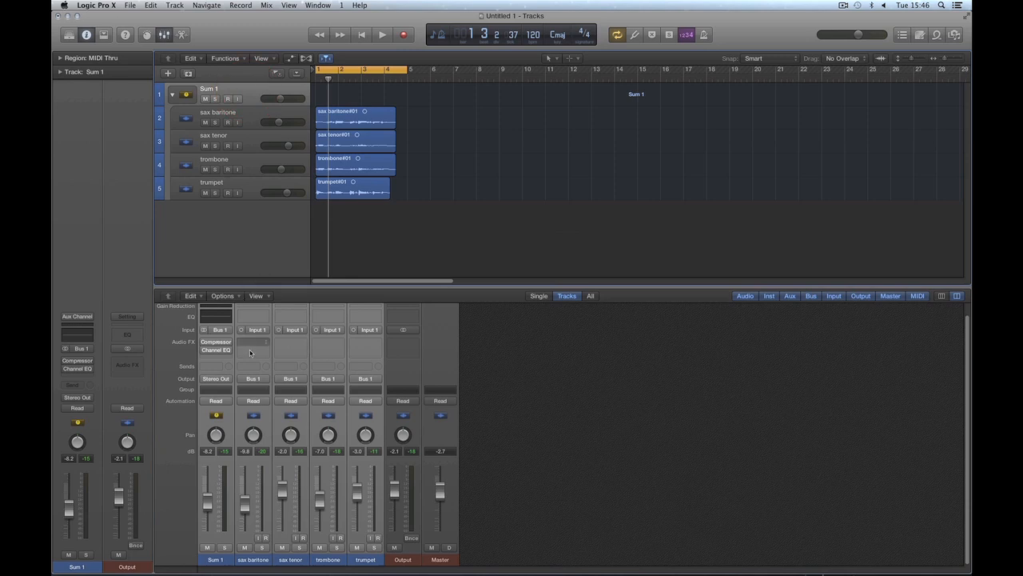
{"action": "left_click", "coordinate": [478, 482]}
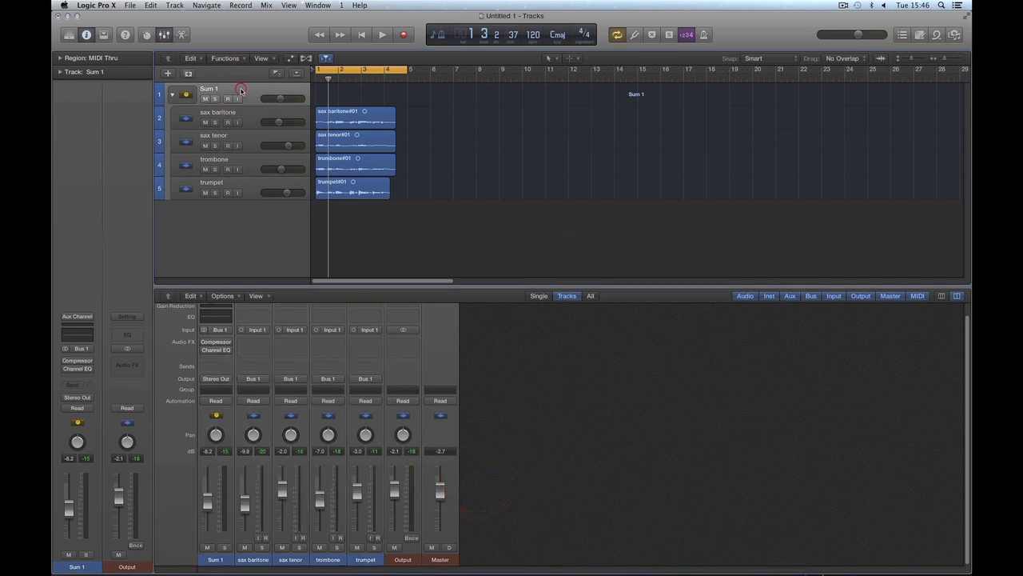
Step: Rename the Sum 1 stack as "brass group" and lower its volume to -12.6 dB
{"action": "double_click", "coordinate": [212, 90]}
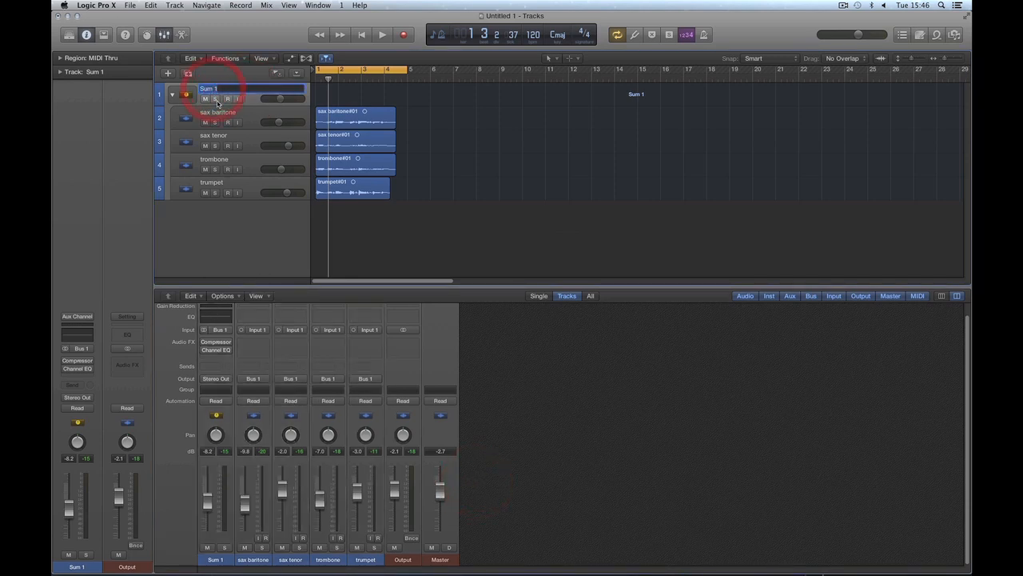
{"action": "type", "text": "brass group"}
{"action": "key", "text": "Return"}
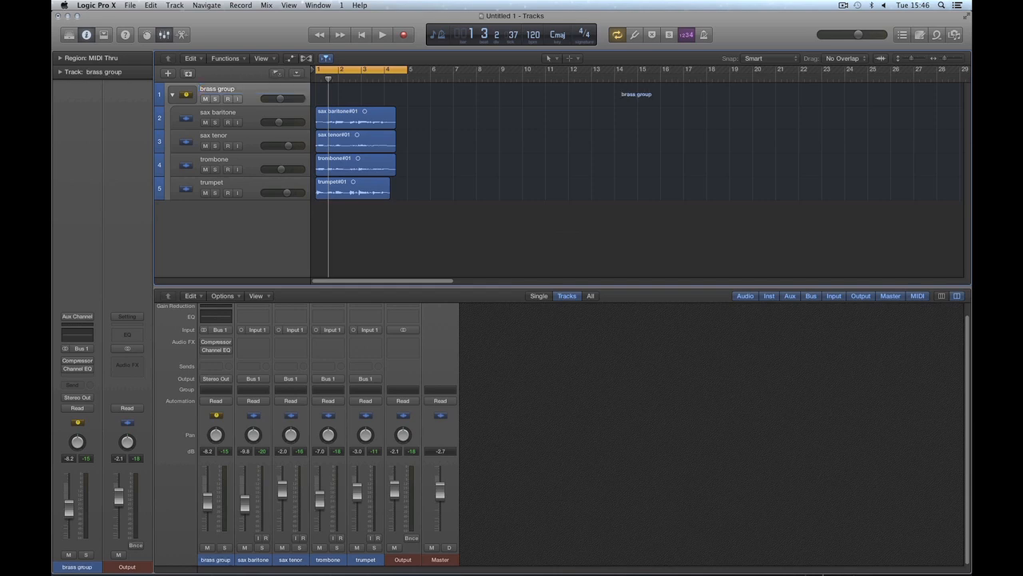
{"action": "left_click", "coordinate": [249, 95]}
{"action": "left_click_drag", "start_coordinate": [279, 99], "coordinate": [277, 99]}
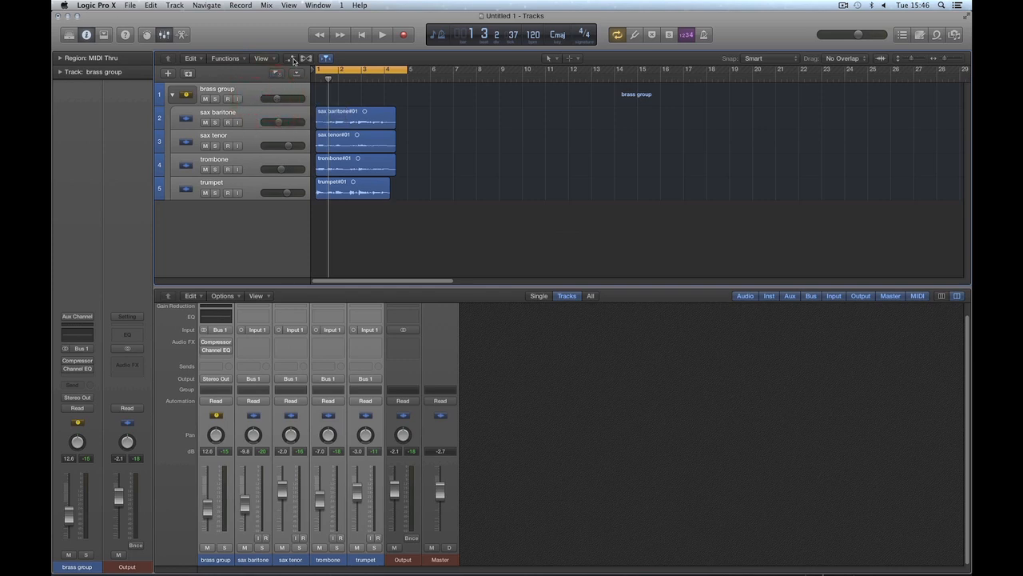
Step: Show track automation and look through the brass group's automation parameters, including those of its Compressor
{"action": "left_click", "coordinate": [289, 58]}
{"action": "left_click", "coordinate": [252, 97]}
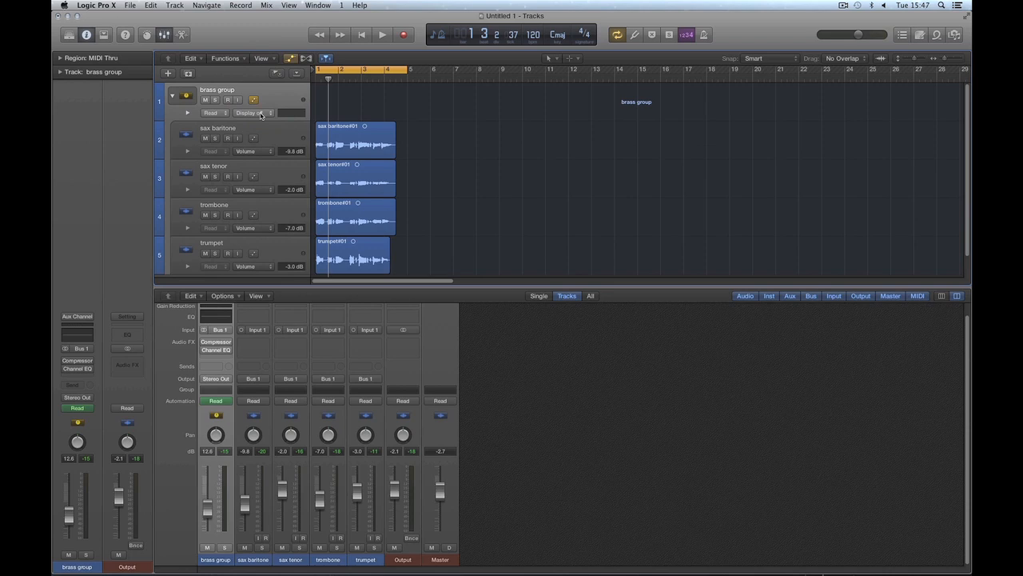
{"action": "left_click", "coordinate": [261, 115]}
{"action": "mouse_move", "coordinate": [274, 118]}
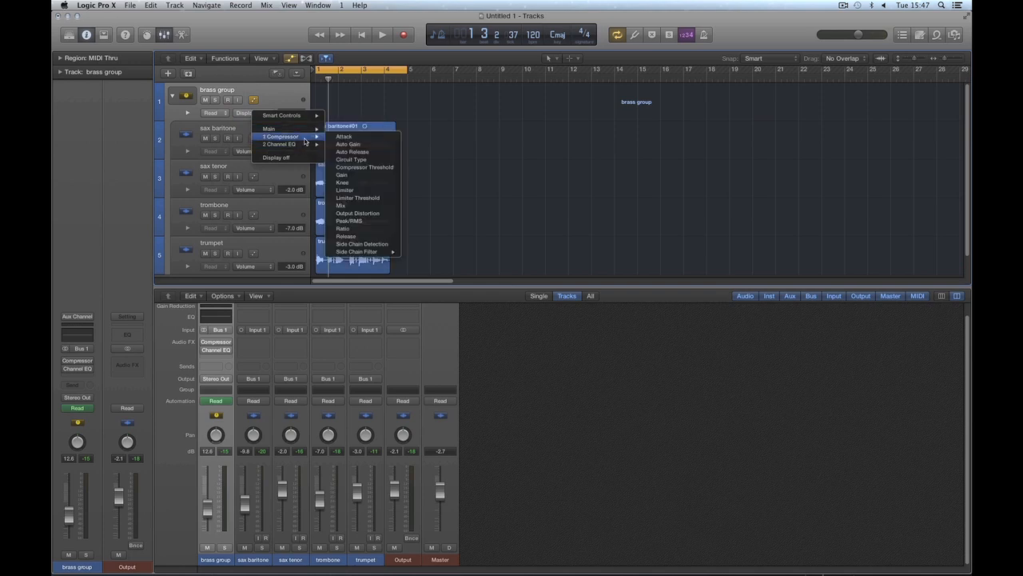
{"action": "left_click", "coordinate": [277, 104]}
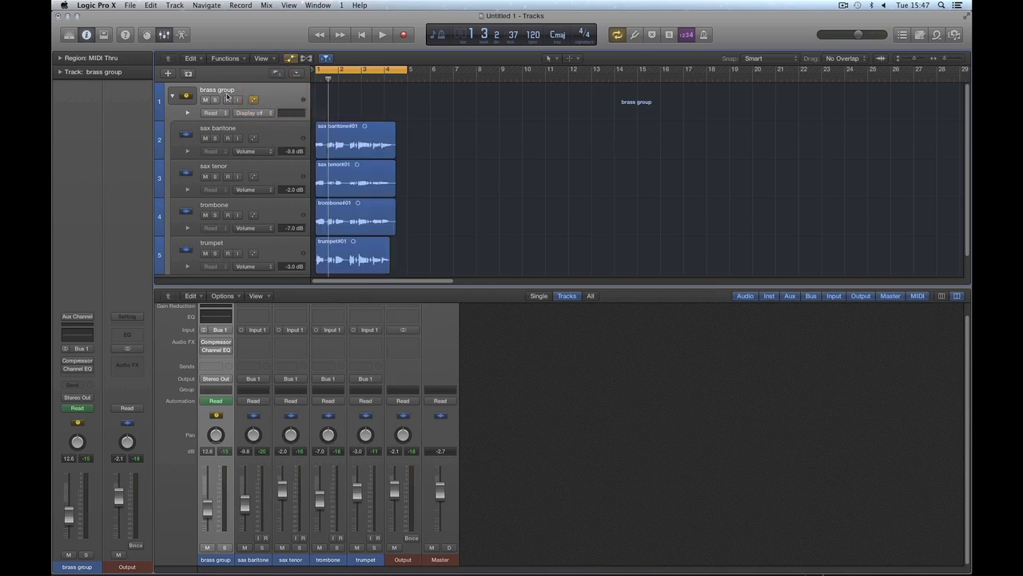
{"action": "mouse_move", "coordinate": [216, 350]}
Step: Display the main Volume automation lane on the brass group track
{"action": "left_click", "coordinate": [268, 113]}
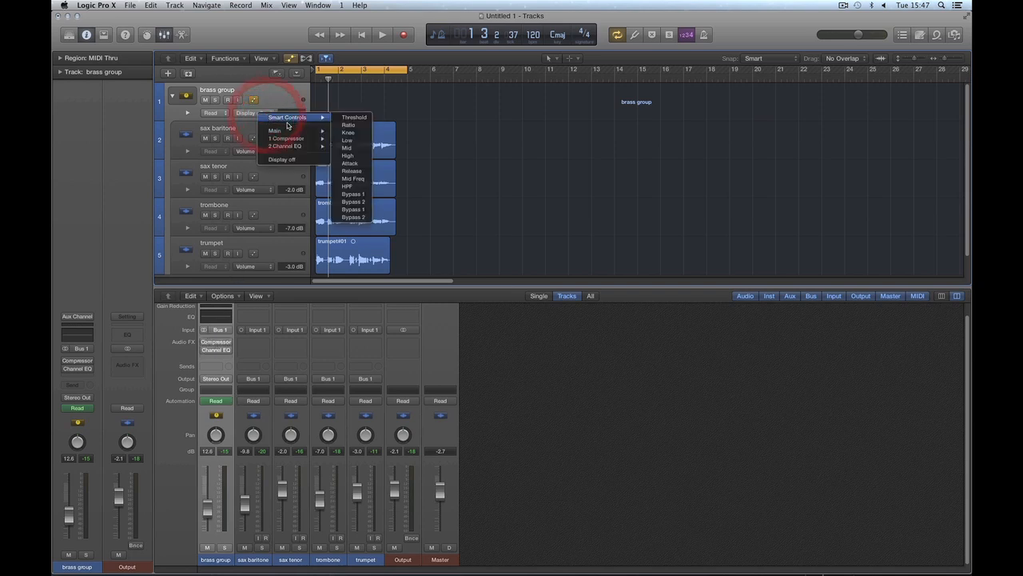
{"action": "mouse_move", "coordinate": [304, 130]}
{"action": "left_click", "coordinate": [351, 130]}
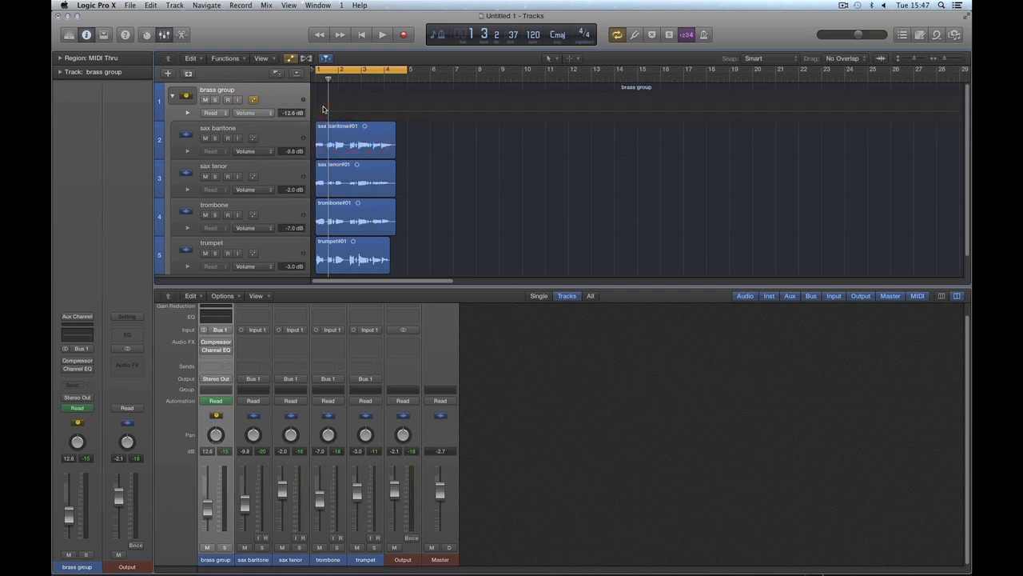
Step: Try a volume automation curve on the brass group with points at +2.1 dB and -12.6 dB, and clear it after playback
{"action": "left_click", "coordinate": [317, 110]}
{"action": "left_click_drag", "start_coordinate": [327, 112], "coordinate": [354, 109]}
{"action": "key", "text": "space"}
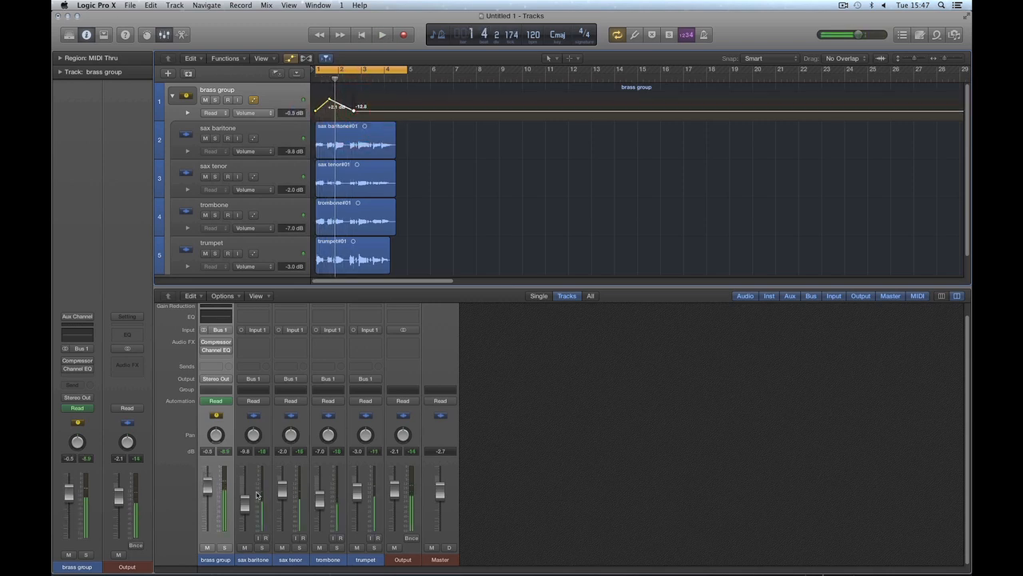
{"action": "left_click", "coordinate": [212, 491]}
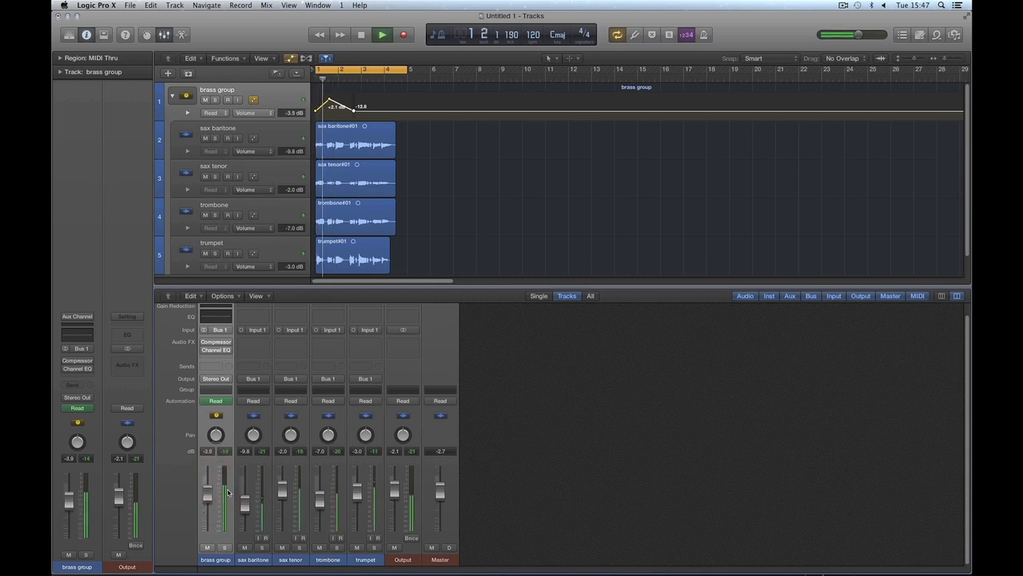
{"action": "key", "text": "space"}
{"action": "left_click", "coordinate": [352, 109]}
{"action": "left_click_drag", "start_coordinate": [353, 109], "coordinate": [314, 95]}
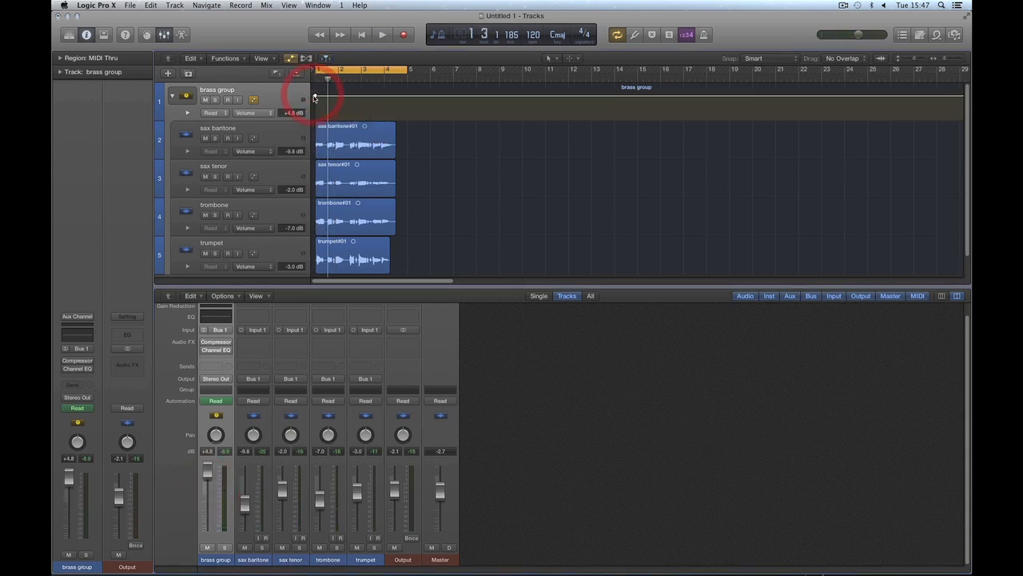
Step: Look through the brass group's Compressor and Channel EQ automation parameters
{"action": "left_click", "coordinate": [271, 113]}
{"action": "mouse_move", "coordinate": [280, 144]}
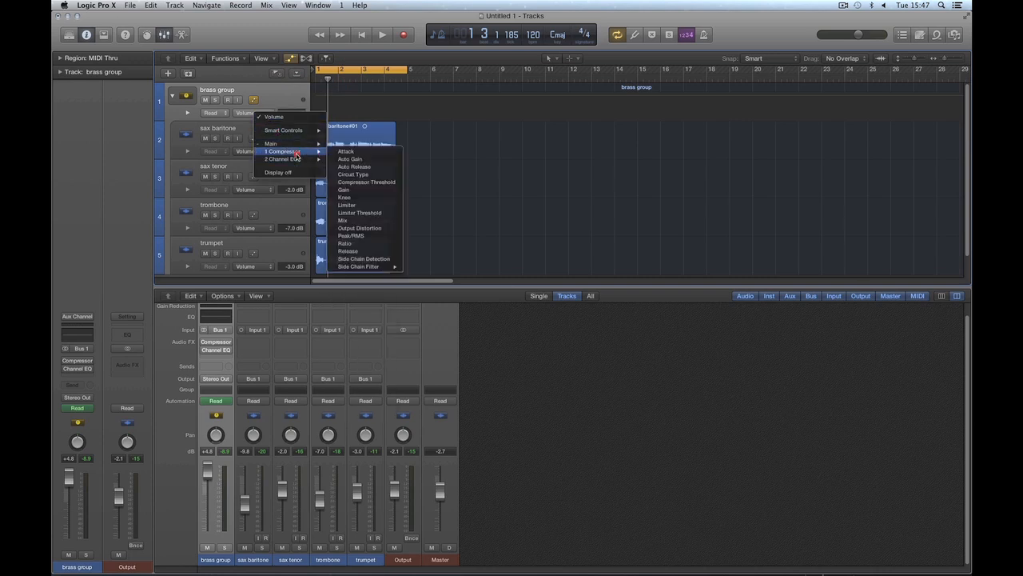
{"action": "mouse_move", "coordinate": [297, 162]}
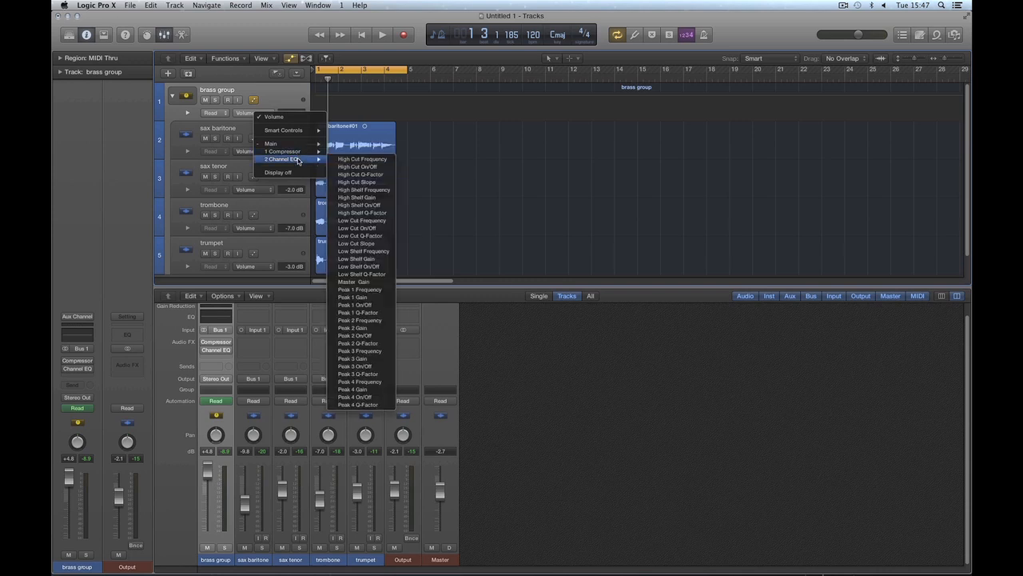
{"action": "left_click", "coordinate": [281, 103]}
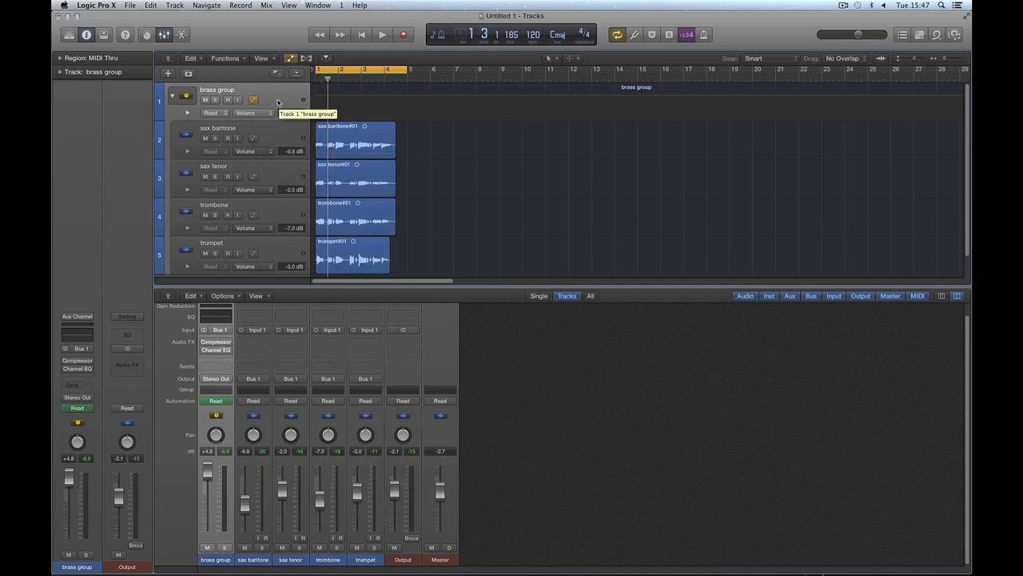
Step: Hide the mixer and enable automation on the trumpet, trombone, sax tenor and sax baritone tracks
{"action": "key", "text": "x"}
{"action": "left_click", "coordinate": [274, 131]}
{"action": "left_click", "coordinate": [282, 169]}
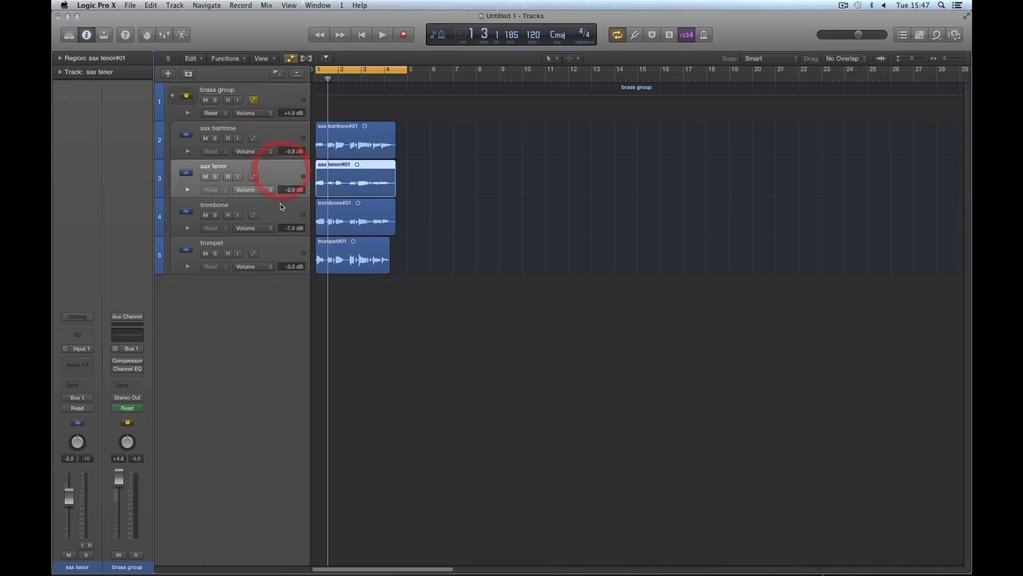
{"action": "left_click", "coordinate": [280, 206]}
{"action": "left_click", "coordinate": [275, 244]}
{"action": "left_click", "coordinate": [254, 253]}
{"action": "left_click", "coordinate": [253, 216]}
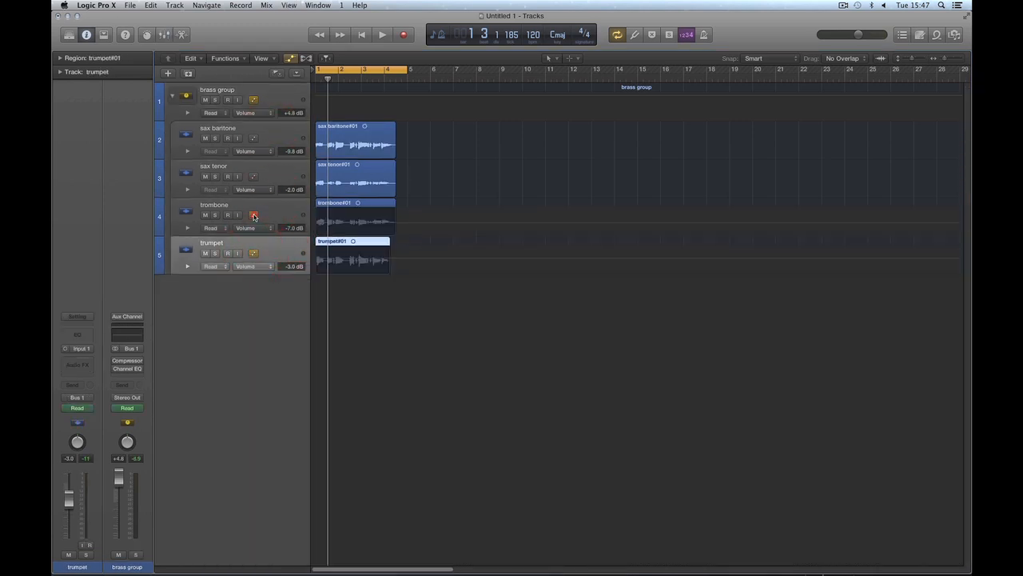
{"action": "left_click", "coordinate": [253, 176]}
{"action": "left_click", "coordinate": [253, 138]}
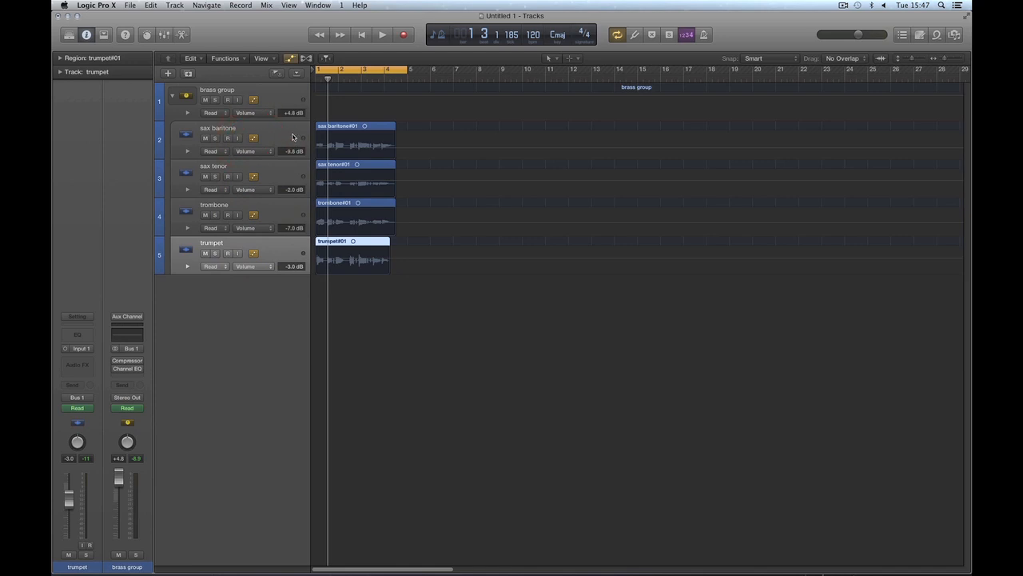
Step: Disable automation on the four instrument tracks and show the mixer again with the brass group selected
{"action": "left_click_drag", "start_coordinate": [258, 216], "coordinate": [253, 137]}
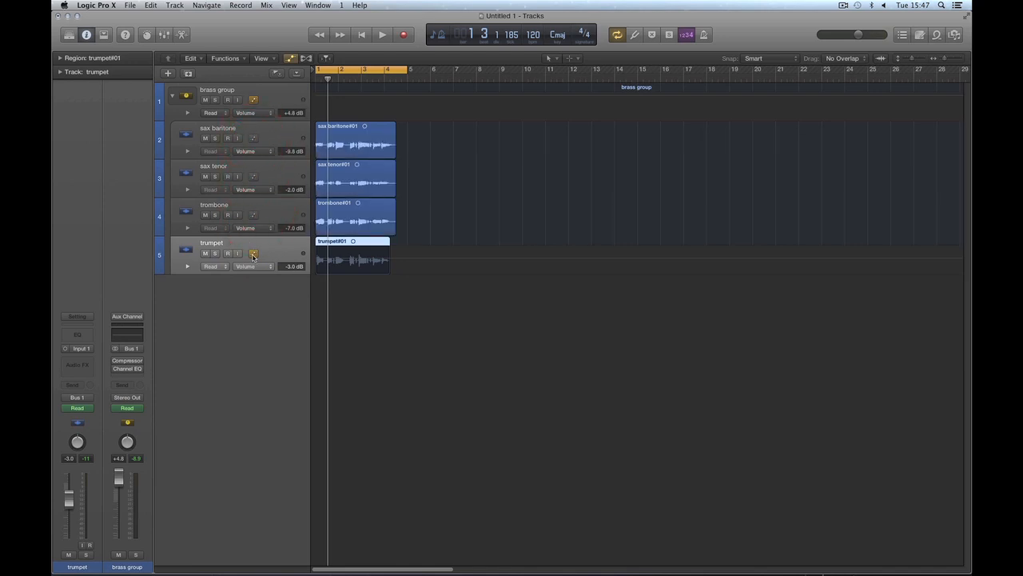
{"action": "left_click", "coordinate": [253, 253]}
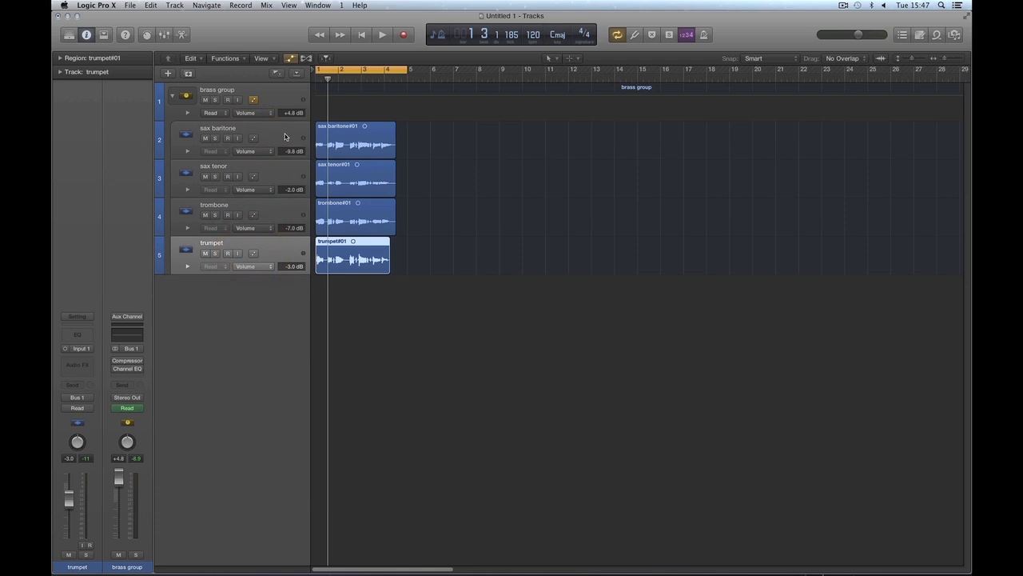
{"action": "left_click", "coordinate": [271, 101]}
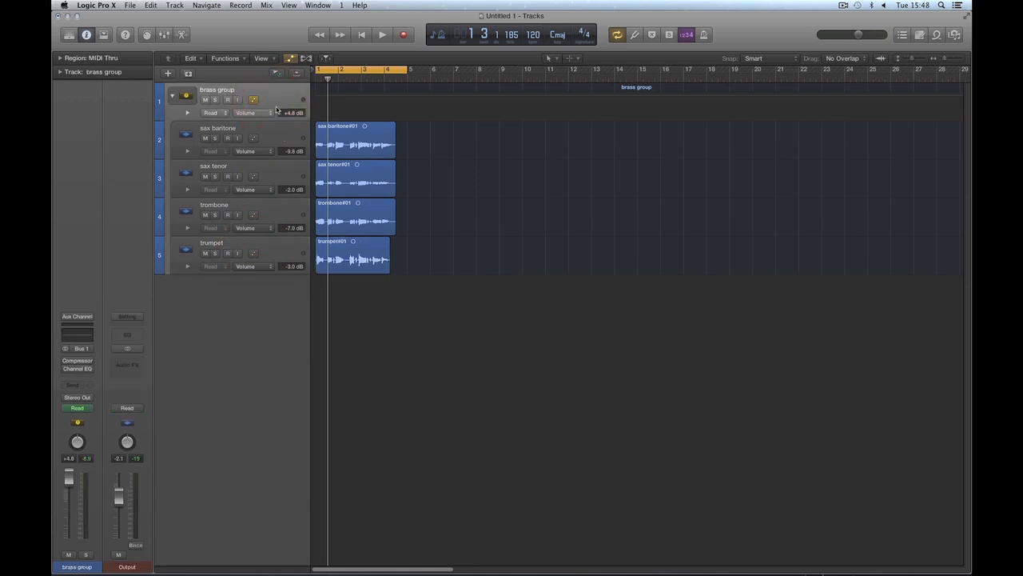
{"action": "key", "text": "x"}
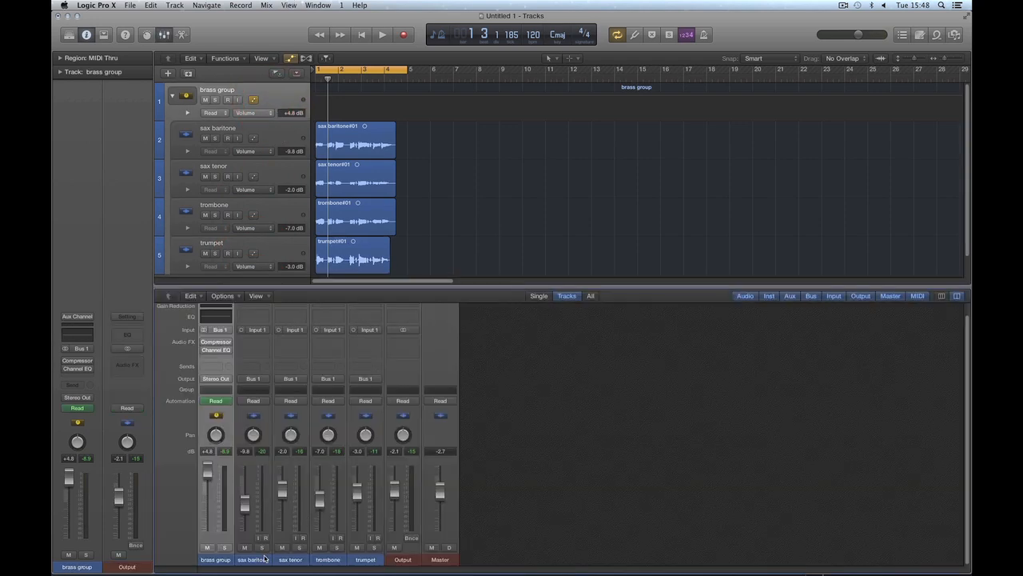
Step: Play the project and set the brass group's volume to about -3.5 dB
{"action": "left_click_drag", "start_coordinate": [265, 560], "coordinate": [378, 527]}
{"action": "left_click", "coordinate": [221, 562]}
{"action": "key", "text": "space"}
{"action": "left_click_drag", "start_coordinate": [207, 475], "coordinate": [207, 488]}
{"action": "left_click", "coordinate": [681, 476]}
{"action": "key", "text": "space"}
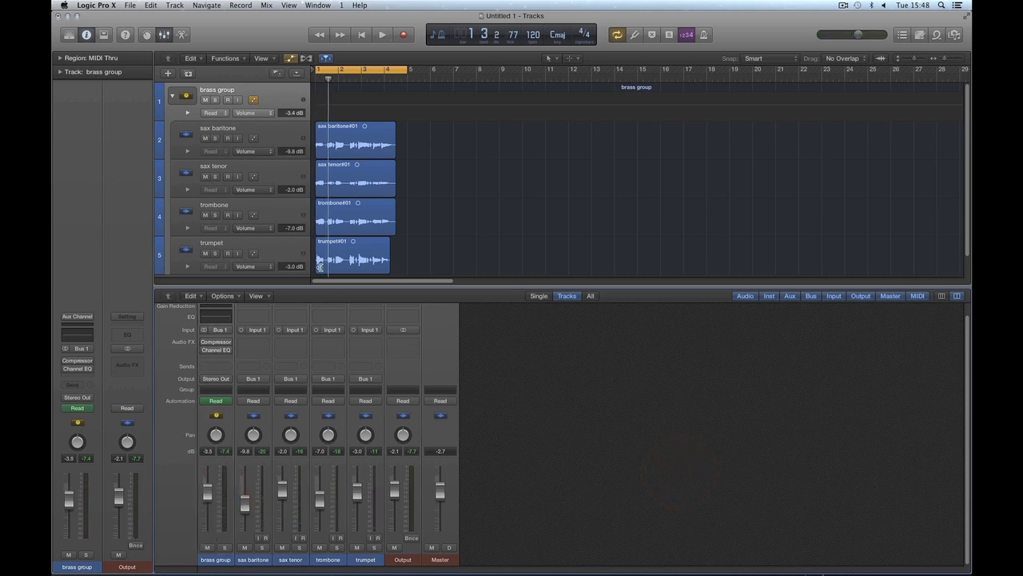
Step: Hide track automation and collapse the brass group stack, selecting all its regions
{"action": "left_click", "coordinate": [289, 57]}
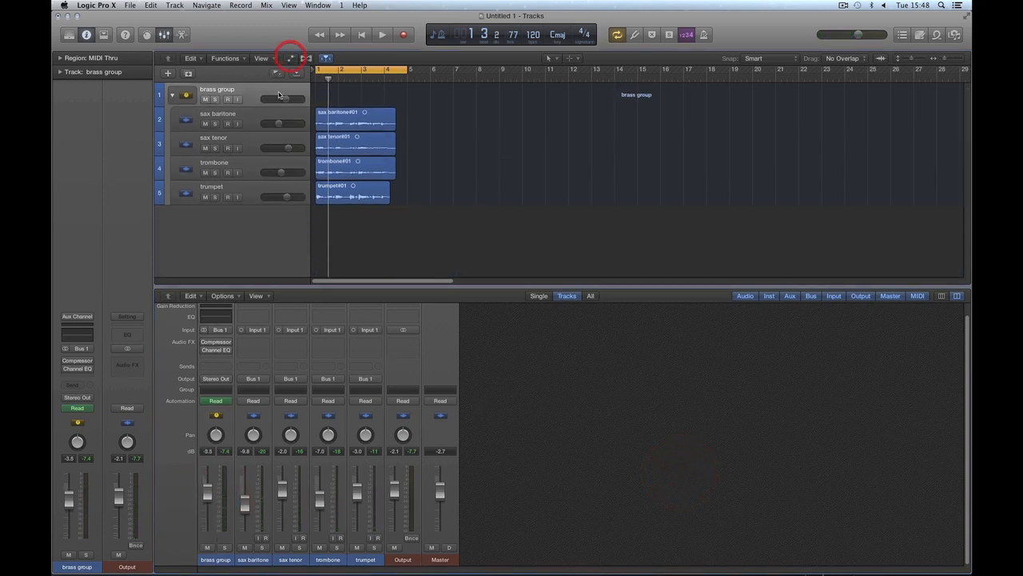
{"action": "left_click", "coordinate": [174, 96]}
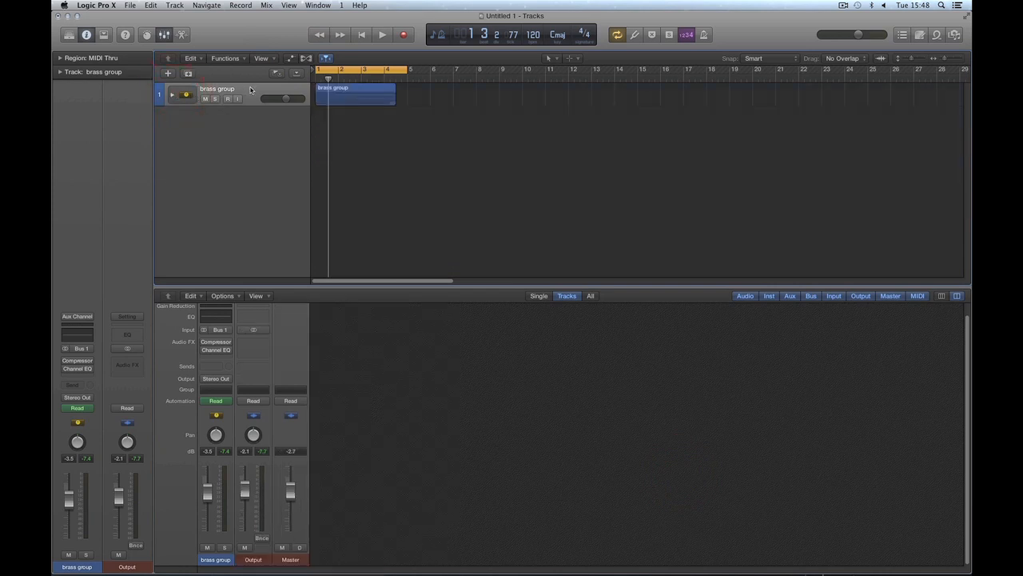
{"action": "left_click", "coordinate": [251, 88]}
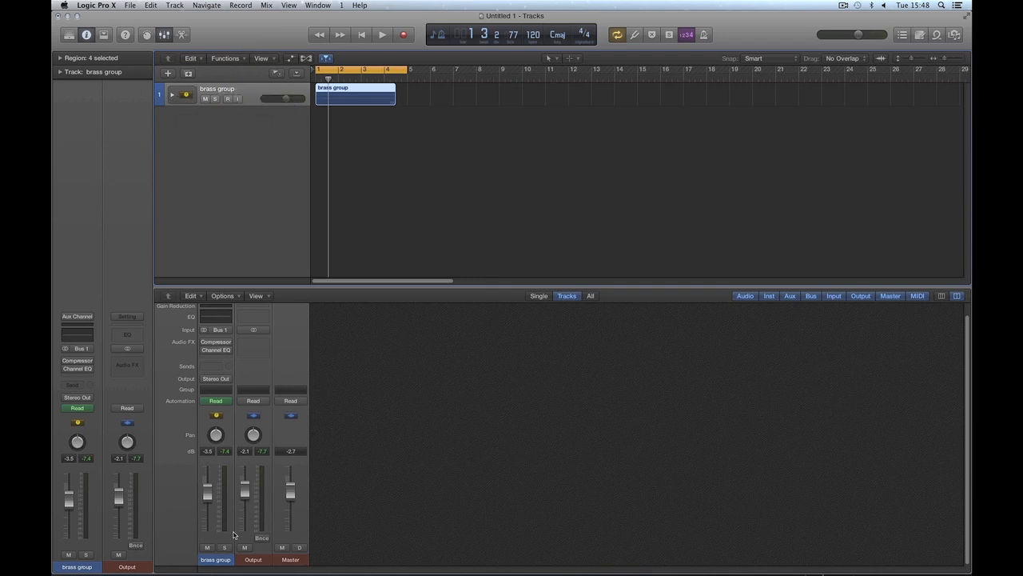
Step: Set the brass group's volume to -1.7 dB and listen to a short playback
{"action": "mouse_move", "coordinate": [207, 496]}
{"action": "left_mouse_down"}
{"action": "mouse_move", "coordinate": [209, 542]}
{"action": "mouse_move", "coordinate": [210, 484]}
{"action": "left_mouse_up"}
{"action": "key", "text": "space"}
{"action": "key", "text": "space"}
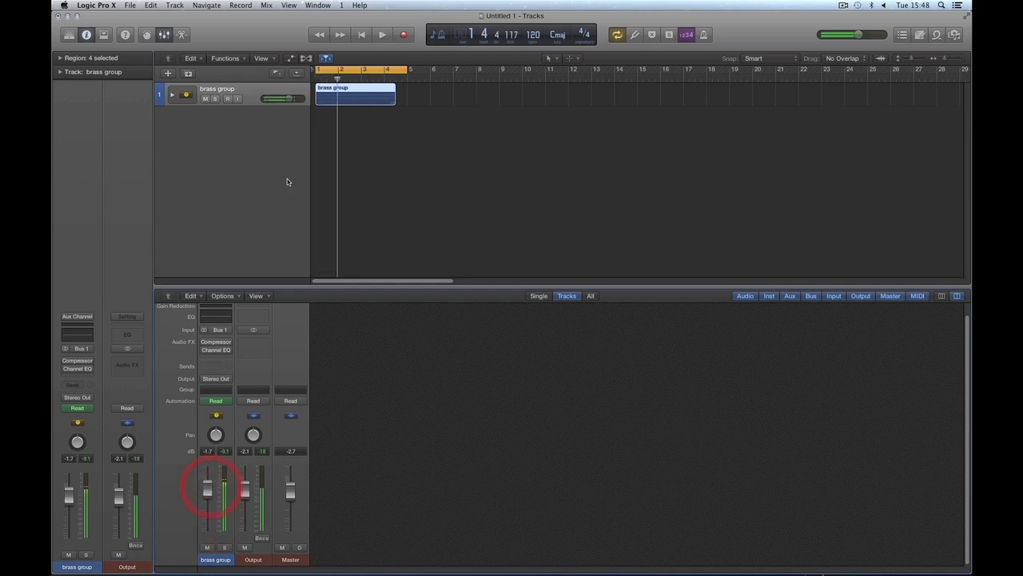
{"action": "left_click", "coordinate": [275, 144]}
Step: Compare the four instrument regions with the single brass group region by expanding and collapsing the stack
{"action": "left_click", "coordinate": [172, 95]}
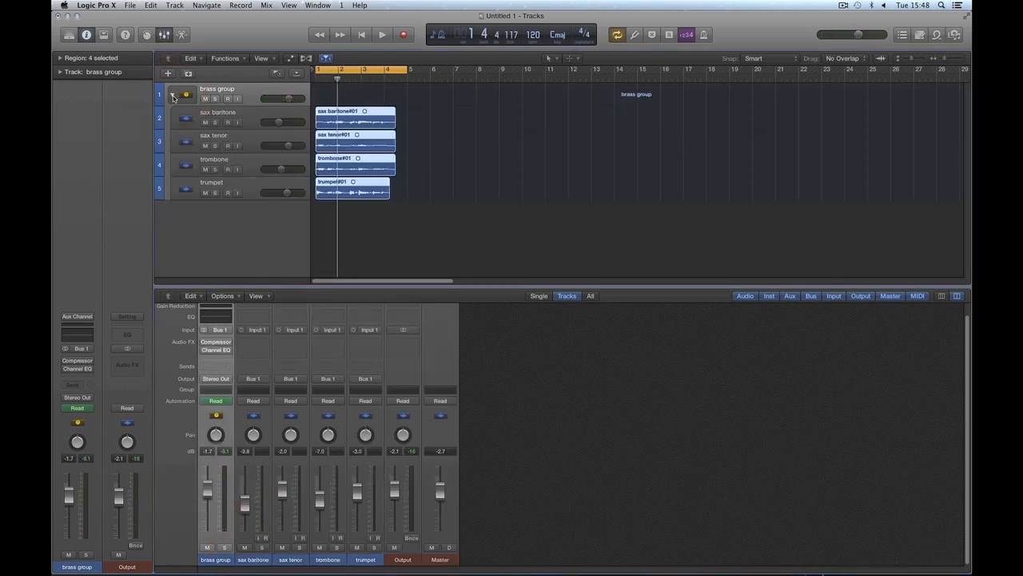
{"action": "left_click_drag", "start_coordinate": [426, 118], "coordinate": [356, 182]}
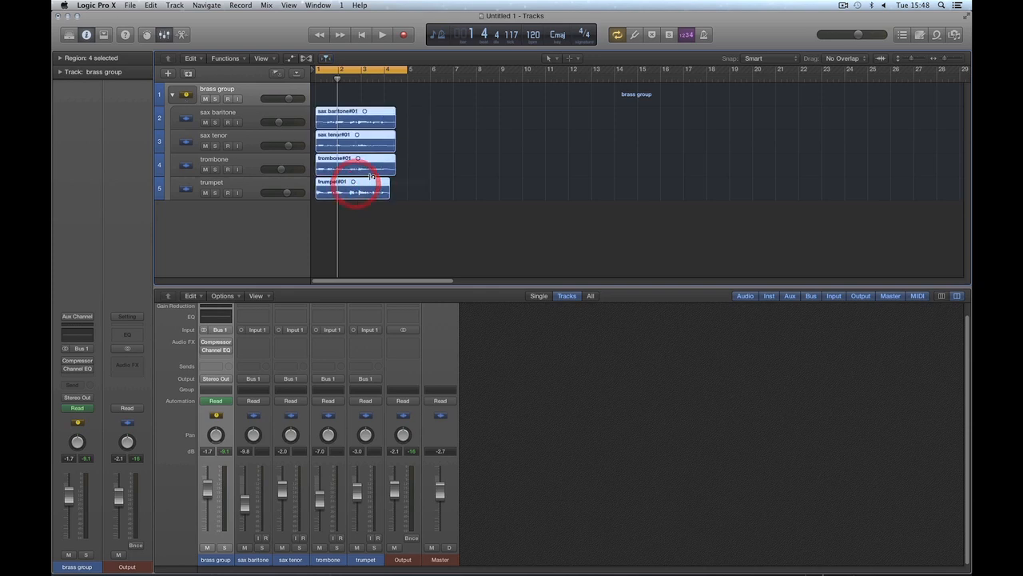
{"action": "left_click", "coordinate": [171, 95]}
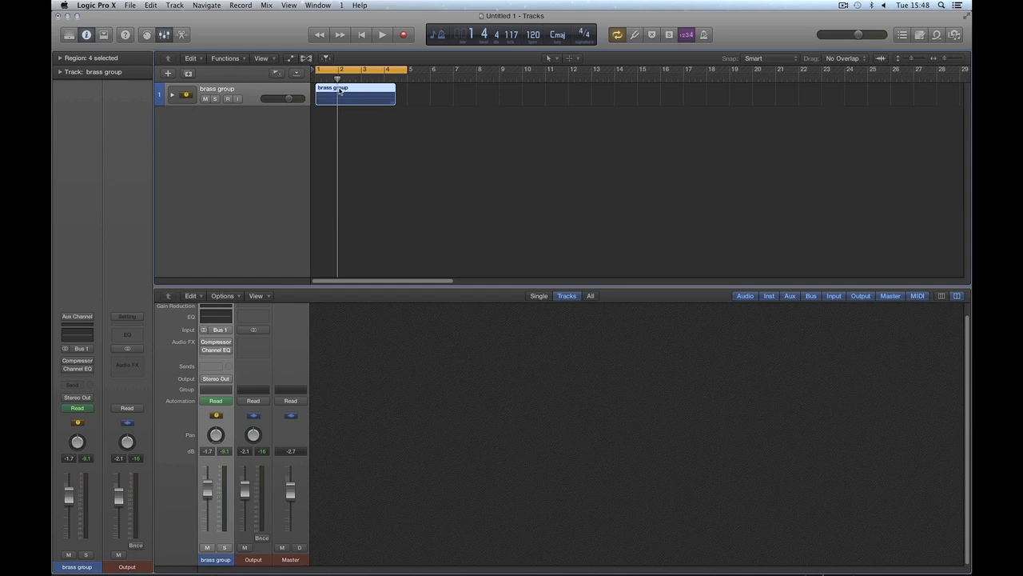
{"action": "left_click", "coordinate": [412, 94]}
{"action": "left_click", "coordinate": [351, 95]}
{"action": "mouse_move", "coordinate": [362, 95]}
{"action": "left_mouse_down"}
{"action": "mouse_move", "coordinate": [450, 91]}
{"action": "mouse_move", "coordinate": [352, 95]}
{"action": "left_mouse_up"}
{"action": "left_click", "coordinate": [171, 96]}
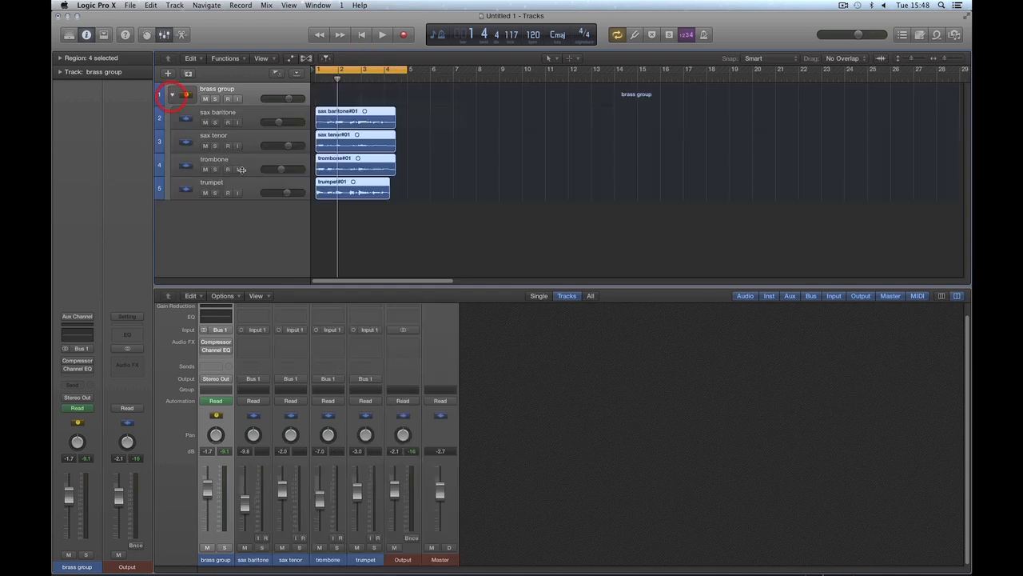
{"action": "left_click", "coordinate": [174, 96]}
{"action": "mouse_move", "coordinate": [356, 93]}
{"action": "left_mouse_down"}
{"action": "mouse_move", "coordinate": [429, 95]}
{"action": "mouse_move", "coordinate": [355, 90]}
{"action": "left_mouse_up"}
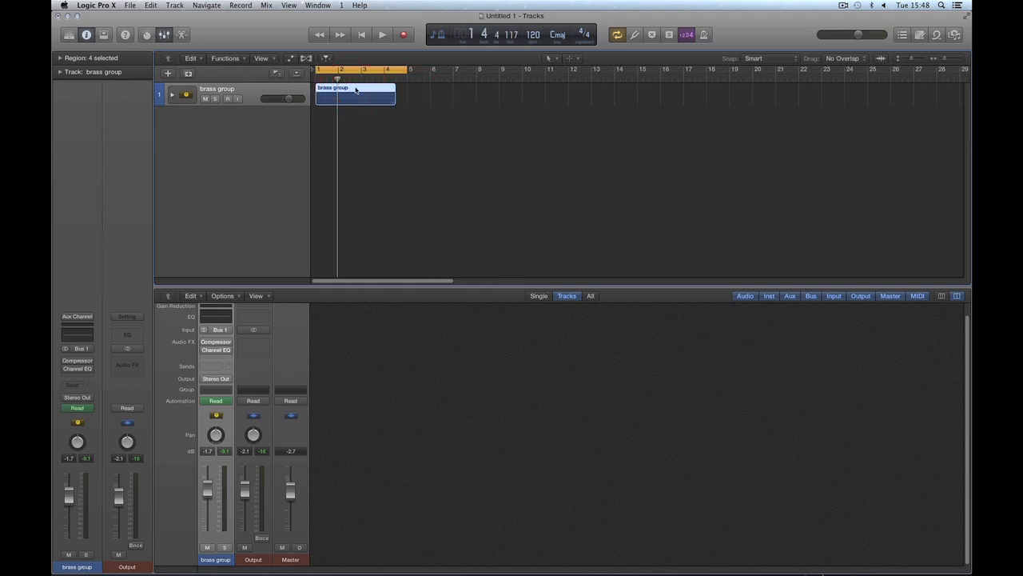
Step: Move the brass group region to bar 5 and check the instrument regions inside the stack
{"action": "left_click_drag", "start_coordinate": [356, 89], "coordinate": [447, 94]}
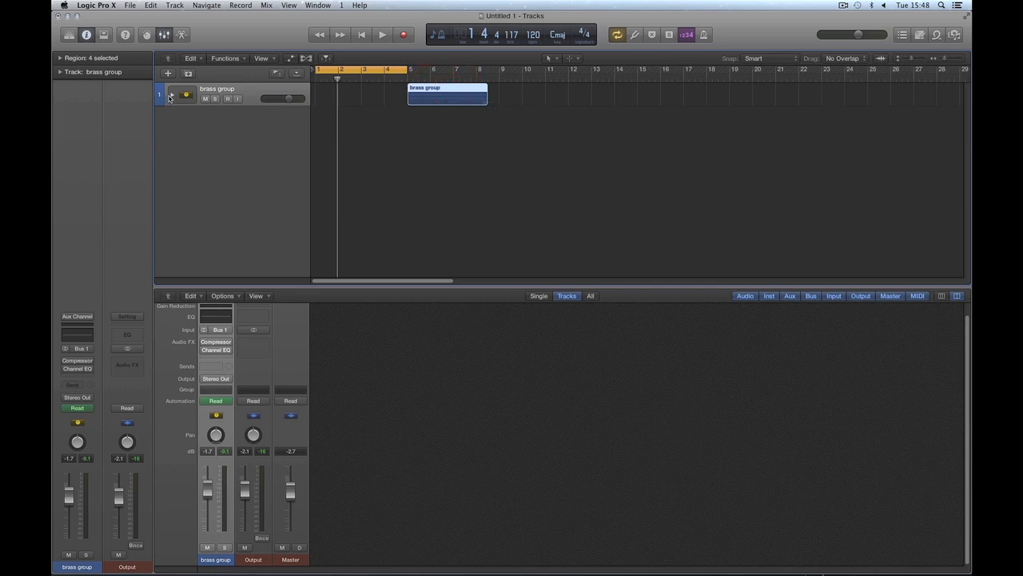
{"action": "left_click", "coordinate": [170, 95]}
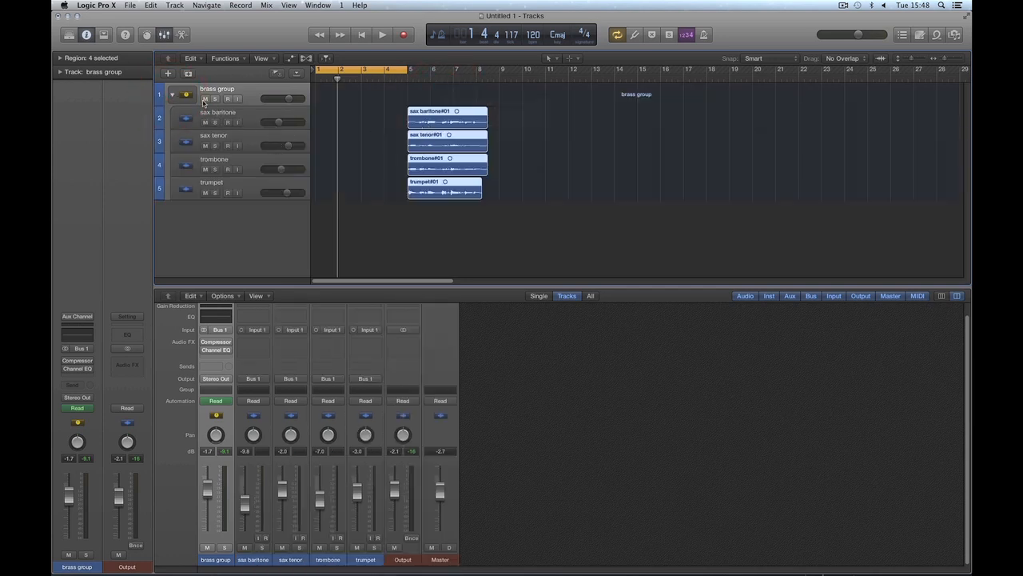
{"action": "left_click", "coordinate": [172, 95]}
Step: Copy the brass group region from bar 1 to bar 5 and check the copies inside the stack
{"action": "mouse_move", "coordinate": [432, 93]}
{"action": "left_mouse_down"}
{"action": "mouse_move", "coordinate": [338, 87]}
{"action": "mouse_move", "coordinate": [448, 90]}
{"action": "left_mouse_up"}
{"action": "left_click", "coordinate": [171, 95]}
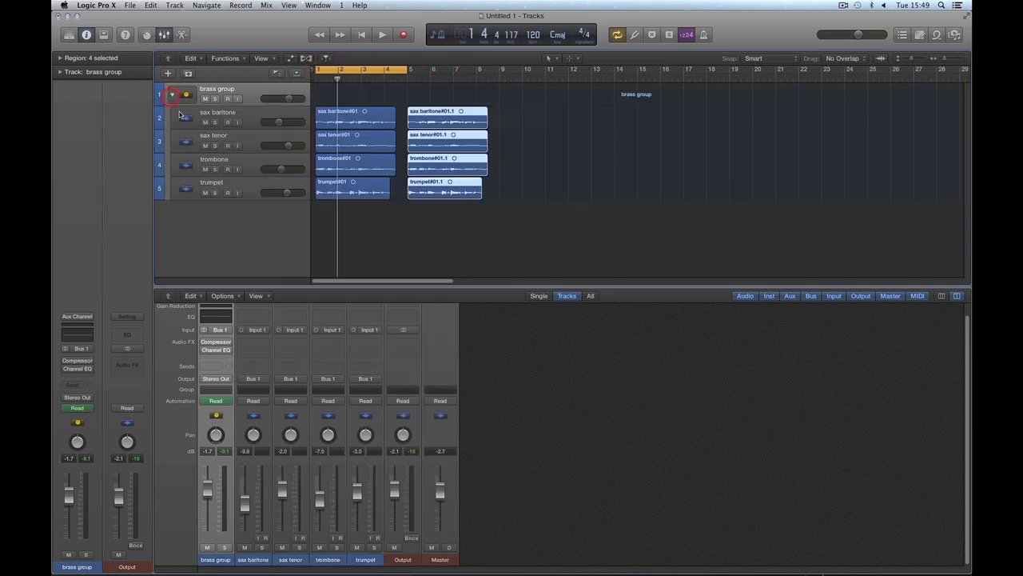
{"action": "left_click", "coordinate": [173, 95]}
{"action": "left_click", "coordinate": [538, 139]}
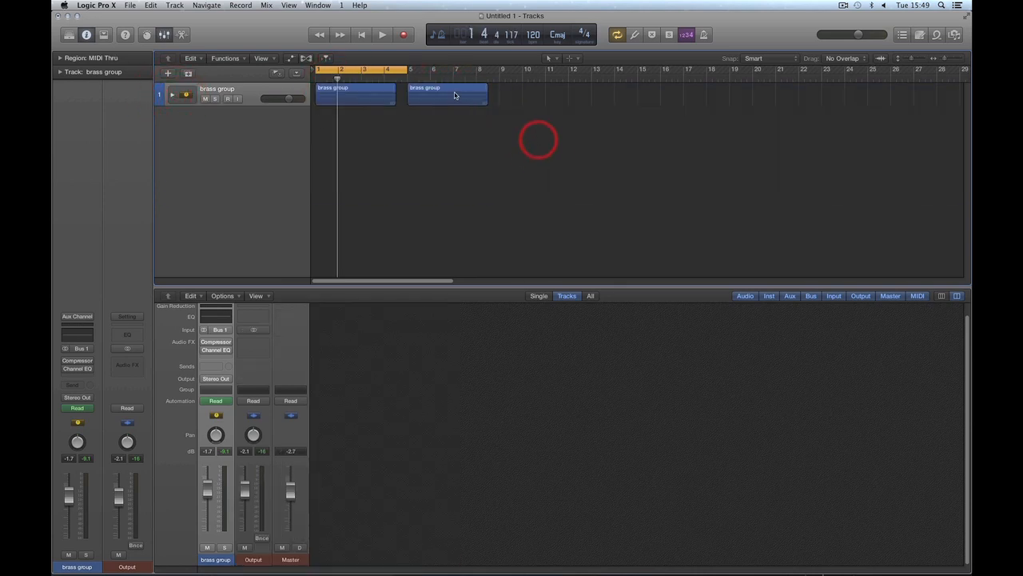
Step: Delete the copied brass group region at bar 5 and check the instrument regions inside the stack
{"action": "left_click", "coordinate": [453, 90]}
{"action": "key", "text": "Delete"}
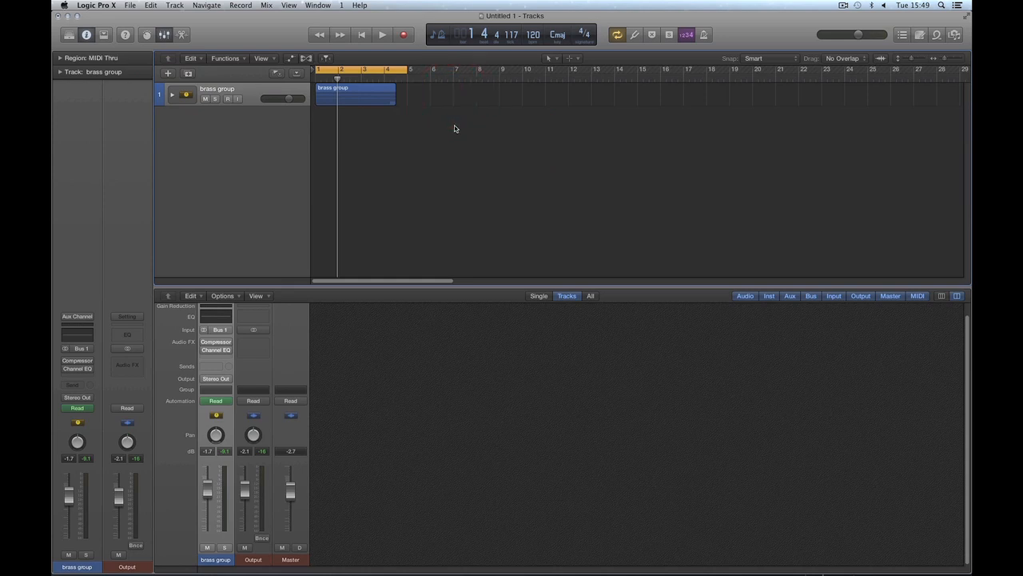
{"action": "left_click", "coordinate": [174, 97]}
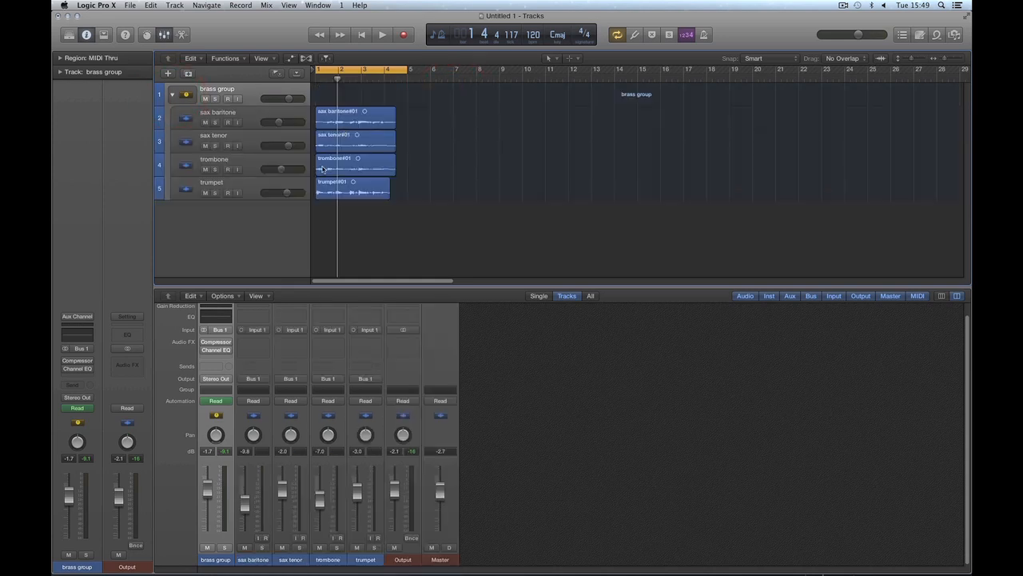
{"action": "left_click", "coordinate": [173, 95]}
Step: Split the brass group region about midway through bar 2 with the Scissors tool and check the stack's contents
{"action": "left_click", "coordinate": [344, 99]}
{"action": "key", "text": "t"}
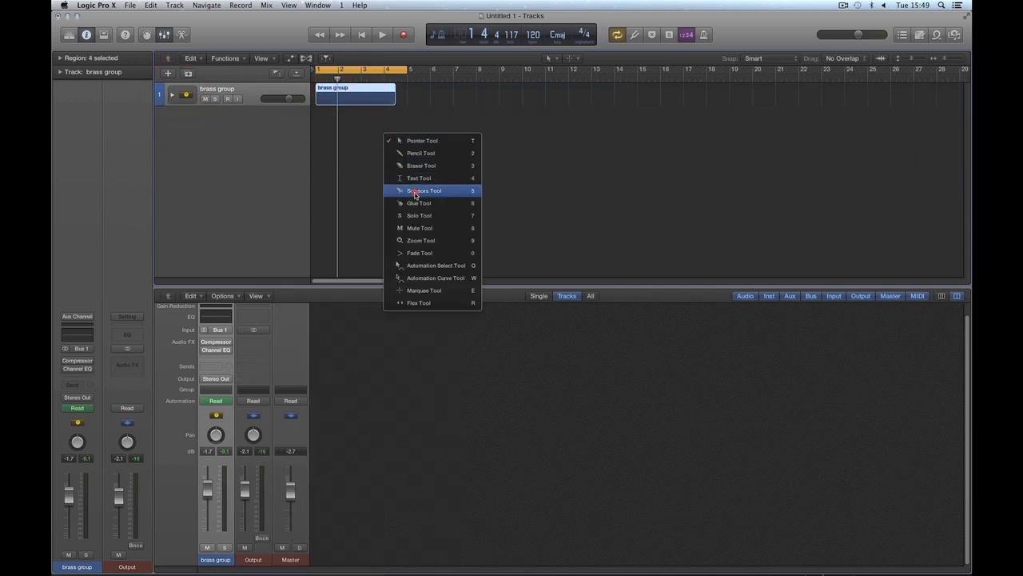
{"action": "left_click", "coordinate": [415, 196]}
{"action": "left_click", "coordinate": [350, 99]}
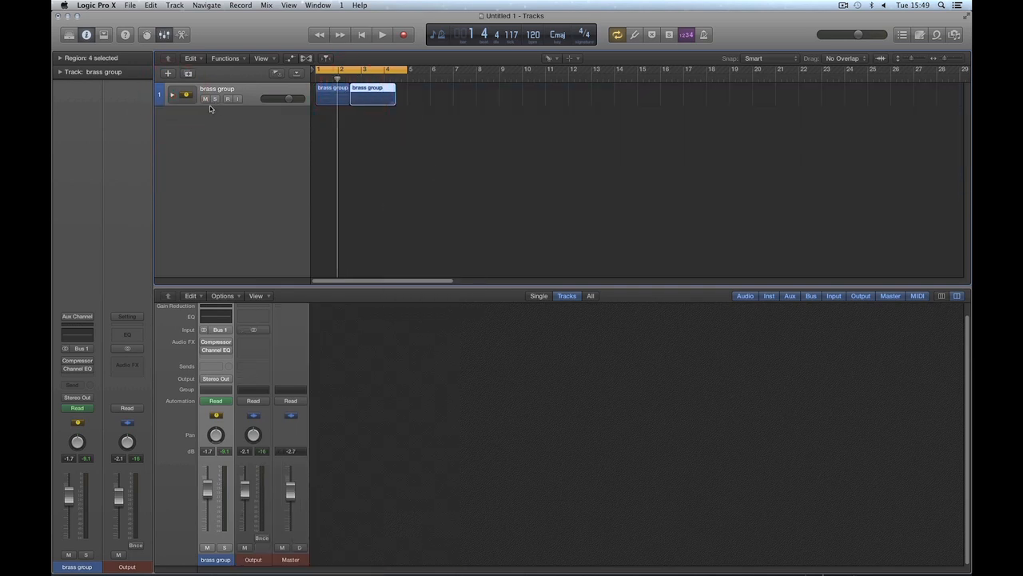
{"action": "left_click", "coordinate": [173, 96]}
{"action": "left_click", "coordinate": [172, 95]}
Step: Undo the split of the brass group region, switch back to the Pointer tool and reselect the region
{"action": "key", "text": "super+z"}
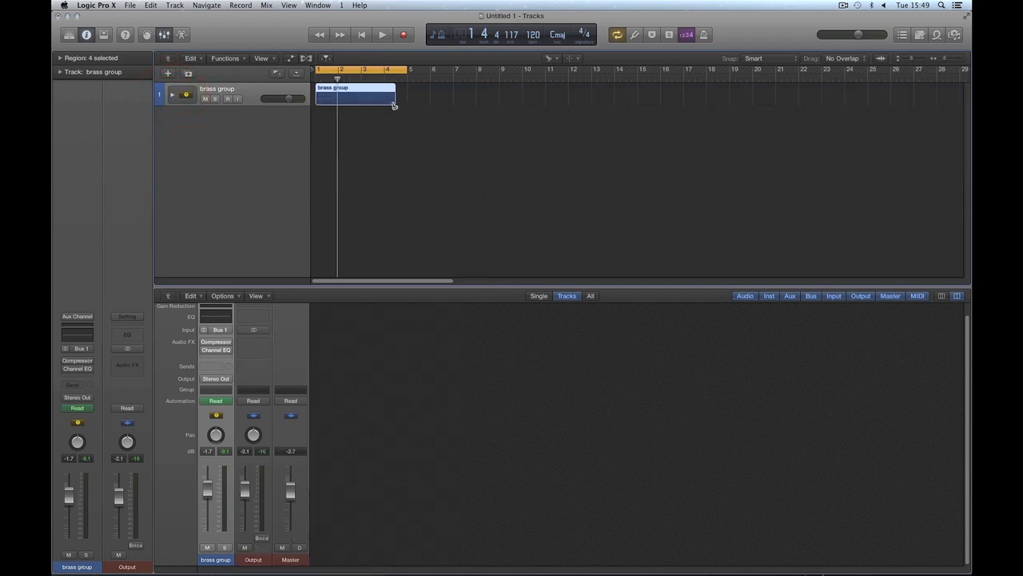
{"action": "left_click", "coordinate": [415, 132]}
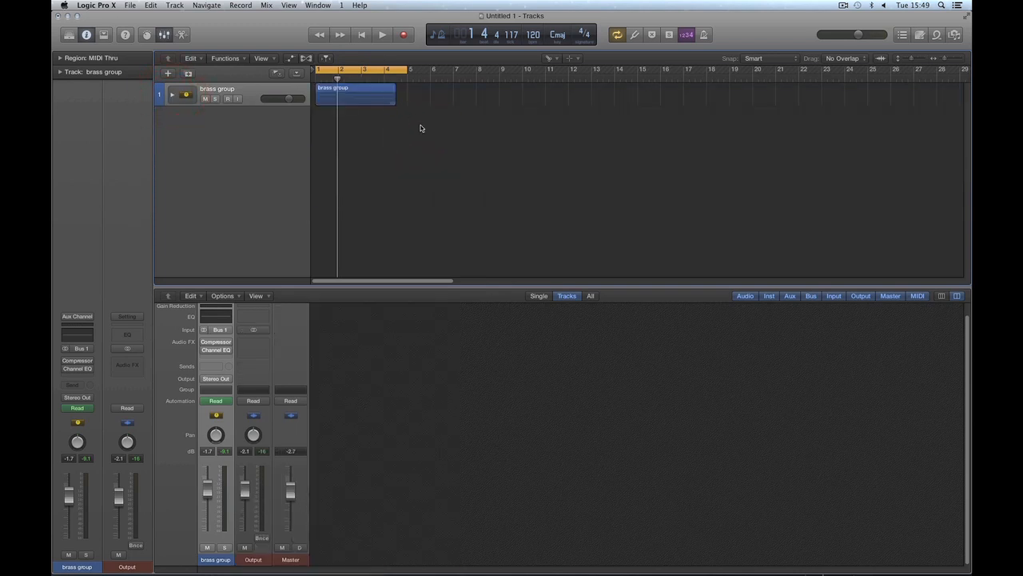
{"action": "key", "text": "t"}
{"action": "left_click", "coordinate": [416, 142]}
{"action": "mouse_move", "coordinate": [360, 96]}
{"action": "left_mouse_down"}
{"action": "mouse_move", "coordinate": [446, 93]}
{"action": "mouse_move", "coordinate": [352, 90]}
{"action": "left_mouse_up"}
Step: Expand the brass group stack and set its volume to -2.0 dB
{"action": "left_click", "coordinate": [256, 95]}
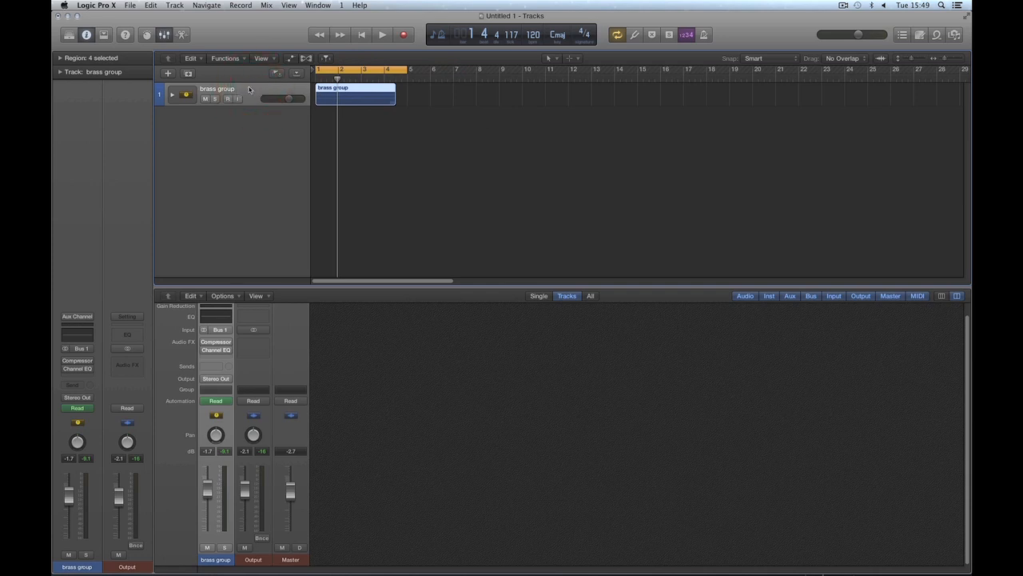
{"action": "left_click", "coordinate": [172, 95]}
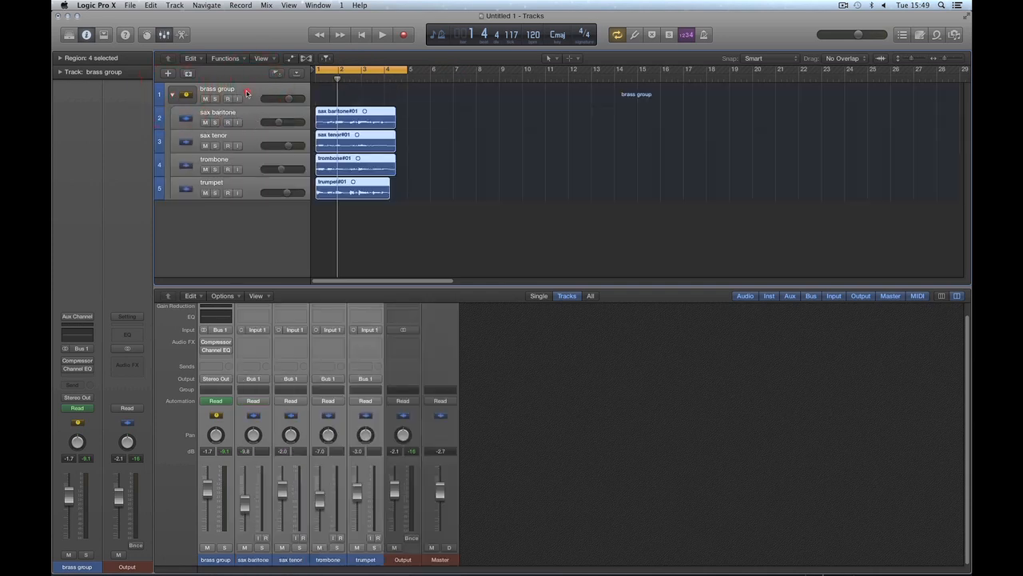
{"action": "left_click", "coordinate": [247, 94]}
{"action": "left_click_drag", "start_coordinate": [289, 99], "coordinate": [288, 99]}
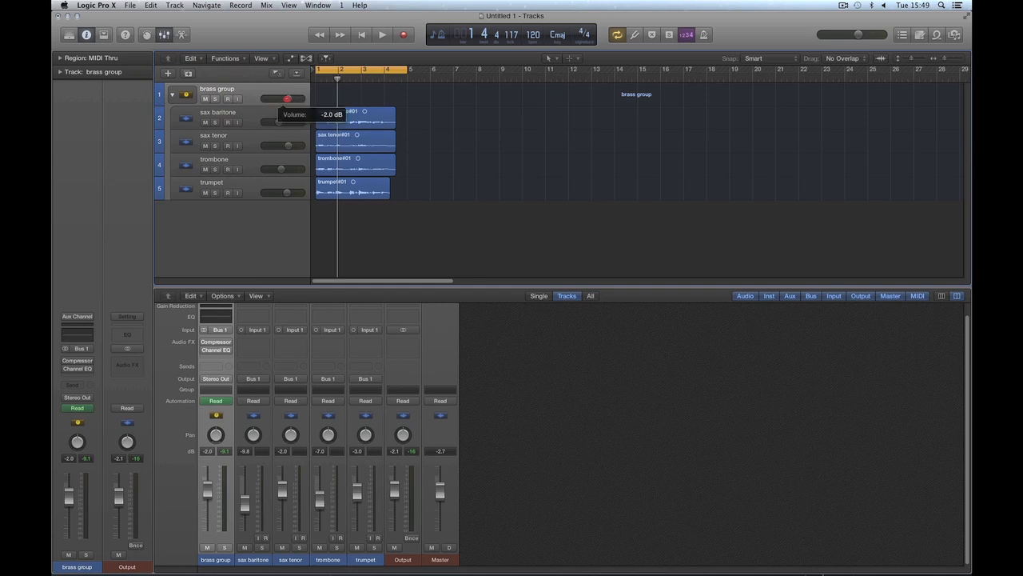
Step: Select the collapsed brass group region and toggle the stack open and closed to compare it with the instrument regions inside
{"action": "left_click", "coordinate": [172, 95]}
{"action": "mouse_move", "coordinate": [326, 92]}
{"action": "left_mouse_down"}
{"action": "mouse_move", "coordinate": [533, 92]}
{"action": "mouse_move", "coordinate": [335, 92]}
{"action": "left_mouse_up"}
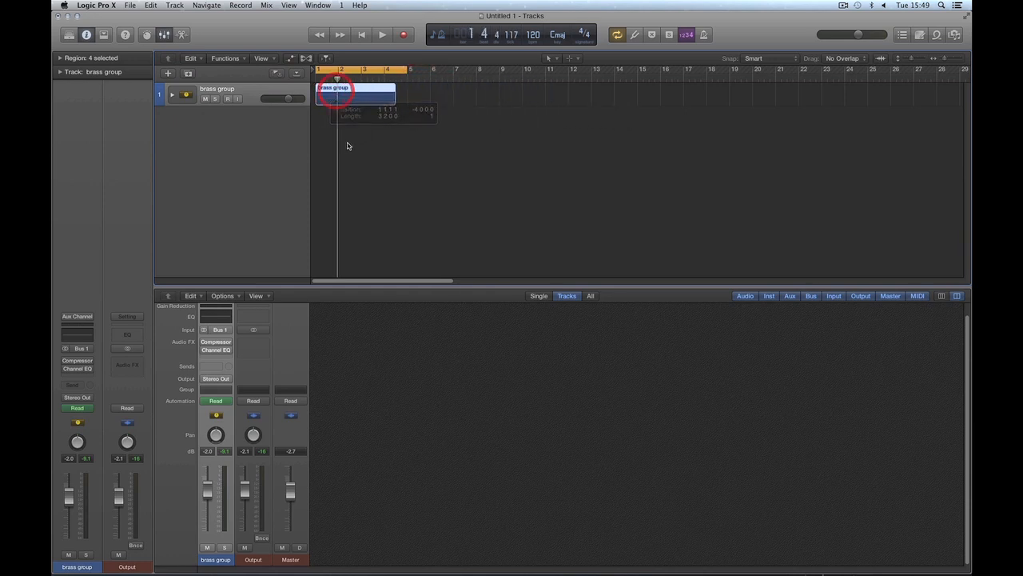
{"action": "left_click", "coordinate": [172, 96]}
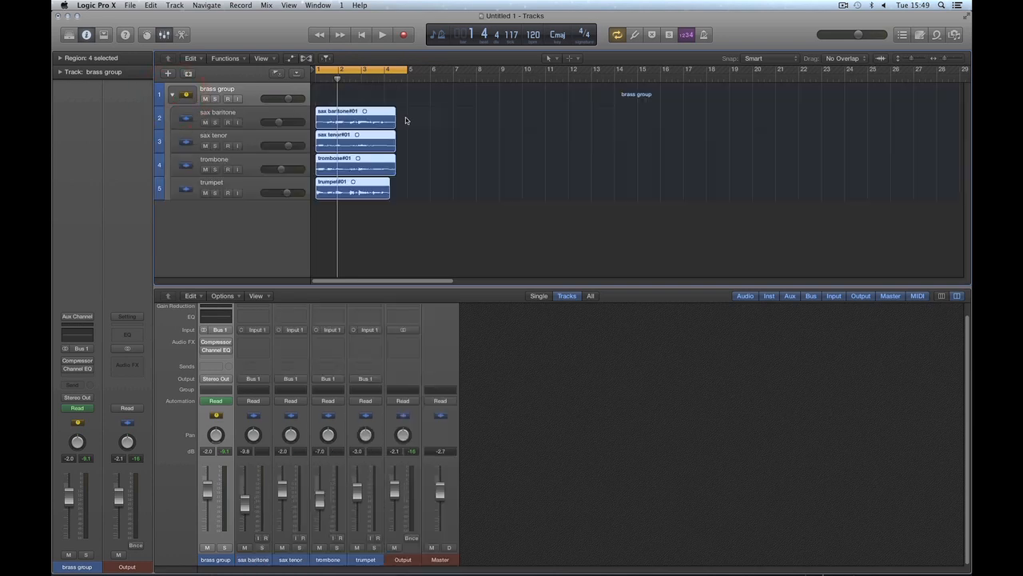
{"action": "left_click", "coordinate": [364, 190]}
{"action": "left_click_drag", "start_coordinate": [354, 126], "coordinate": [358, 90]}
{"action": "left_click", "coordinate": [172, 94]}
{"action": "left_click", "coordinate": [393, 112]}
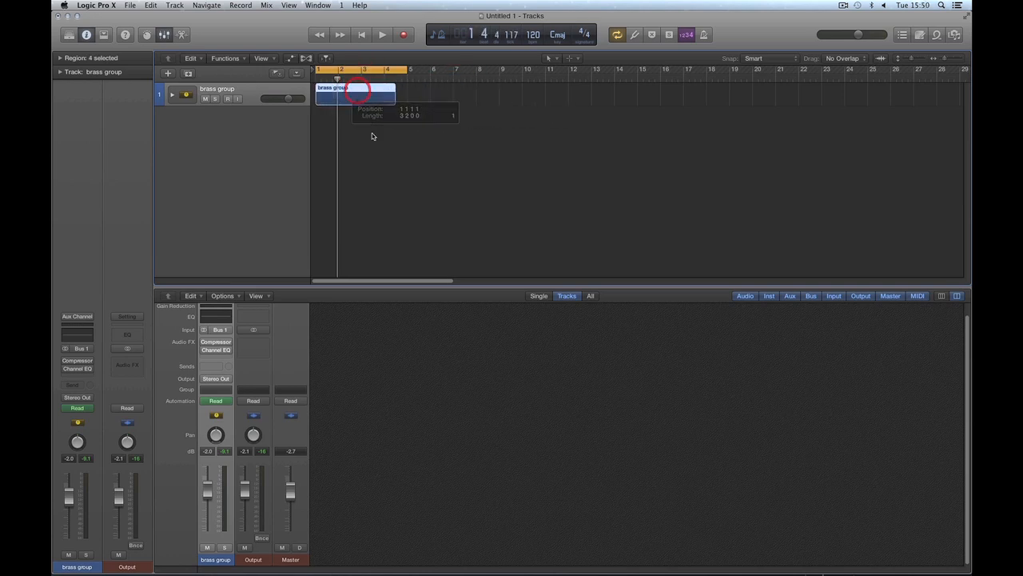
{"action": "left_click", "coordinate": [172, 94]}
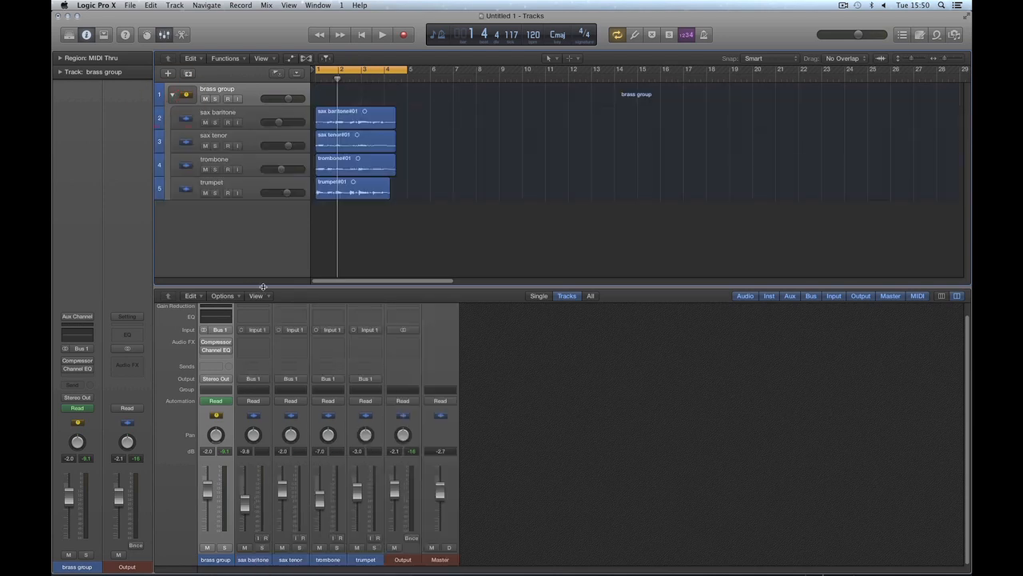
Step: Enlarge the mixer slightly, and select the four instrument tracks together before reselecting the brass group main track
{"action": "left_click_drag", "start_coordinate": [264, 282], "coordinate": [264, 276]}
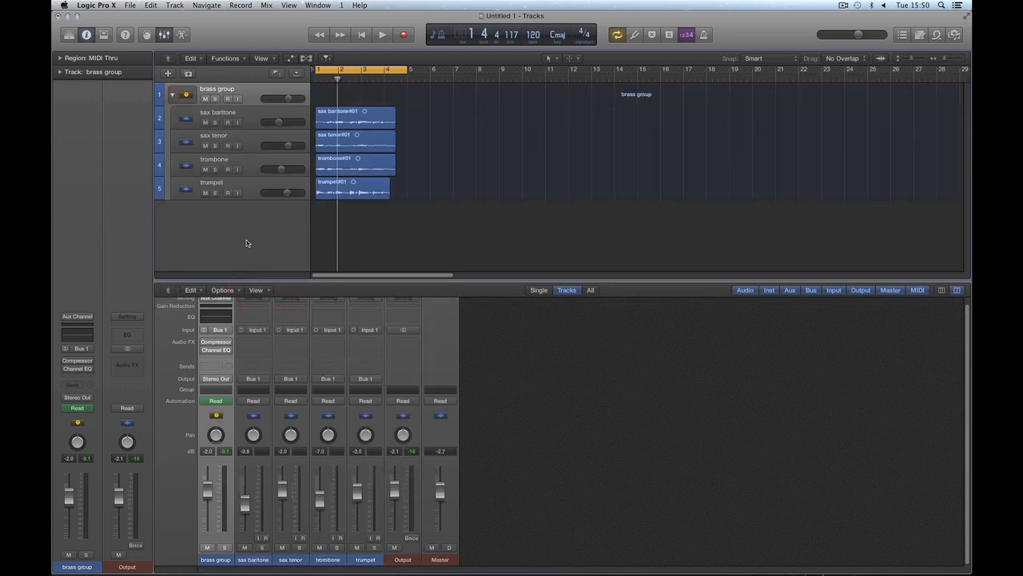
{"action": "left_click", "coordinate": [256, 116]}
{"action": "left_click", "coordinate": [257, 182], "text": "shift"}
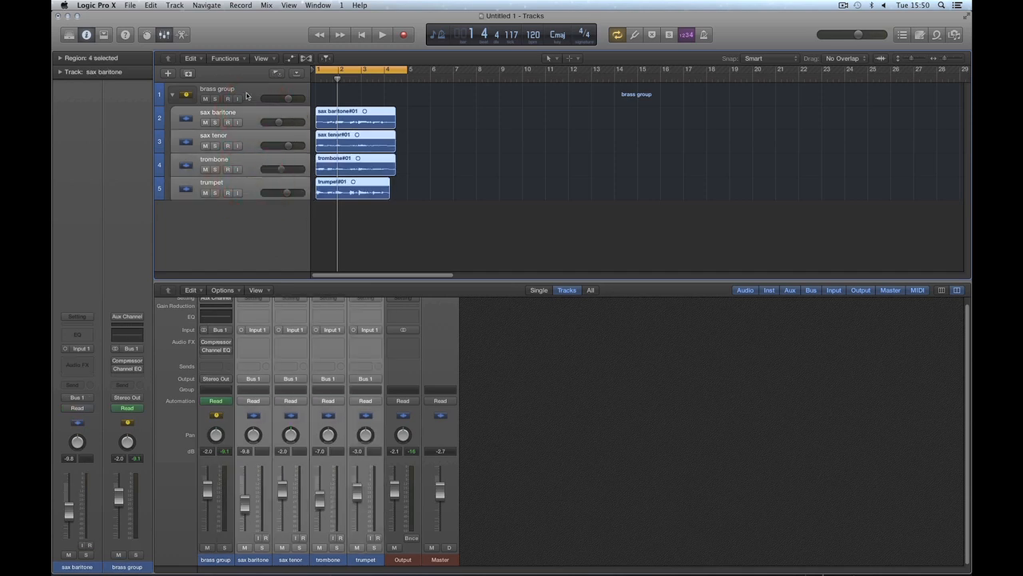
{"action": "left_click", "coordinate": [247, 94]}
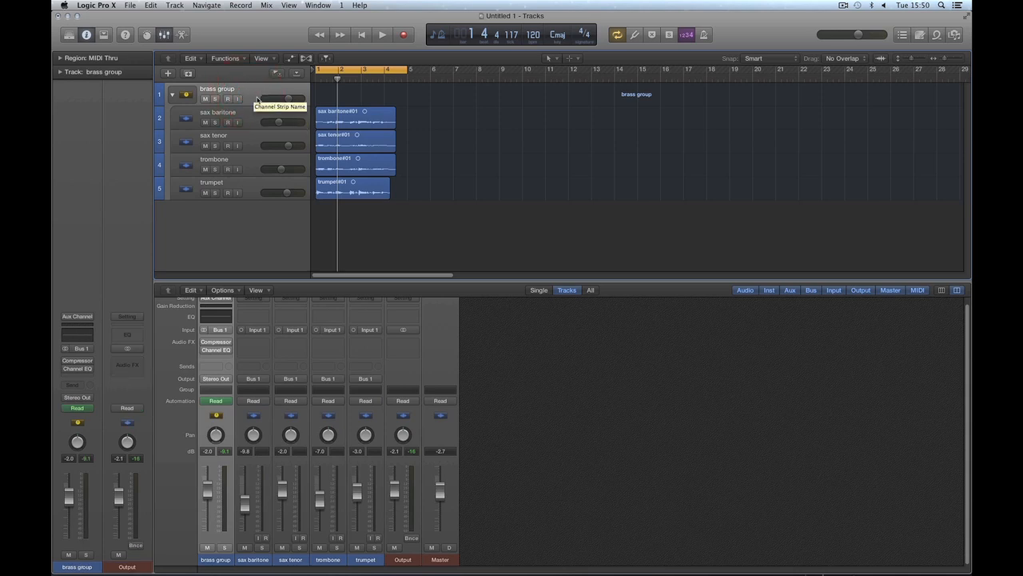
Step: Collapse and re-expand the brass group stack, and flatten it into separate instrument tracks
{"action": "left_click", "coordinate": [172, 95]}
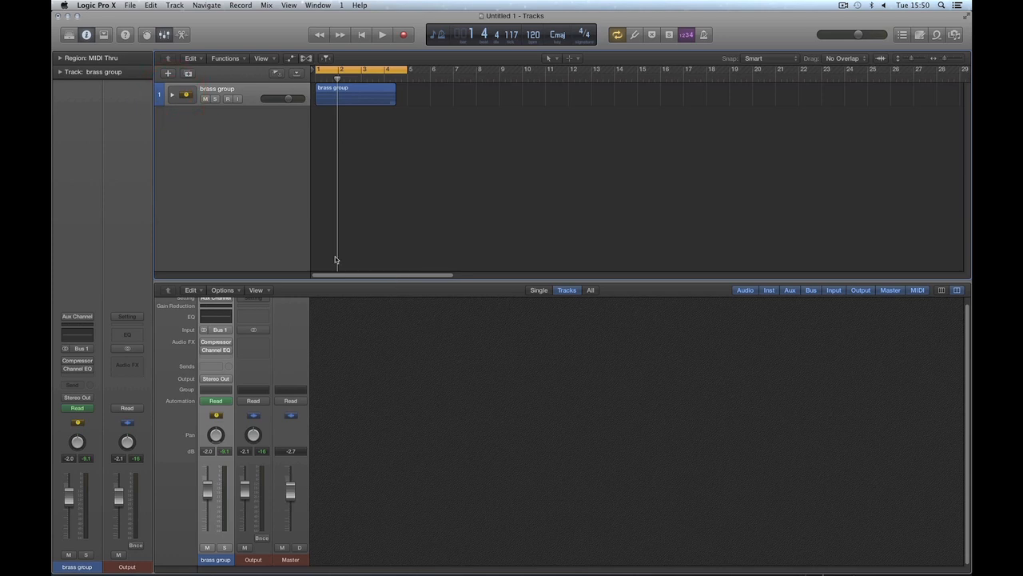
{"action": "left_click", "coordinate": [172, 95]}
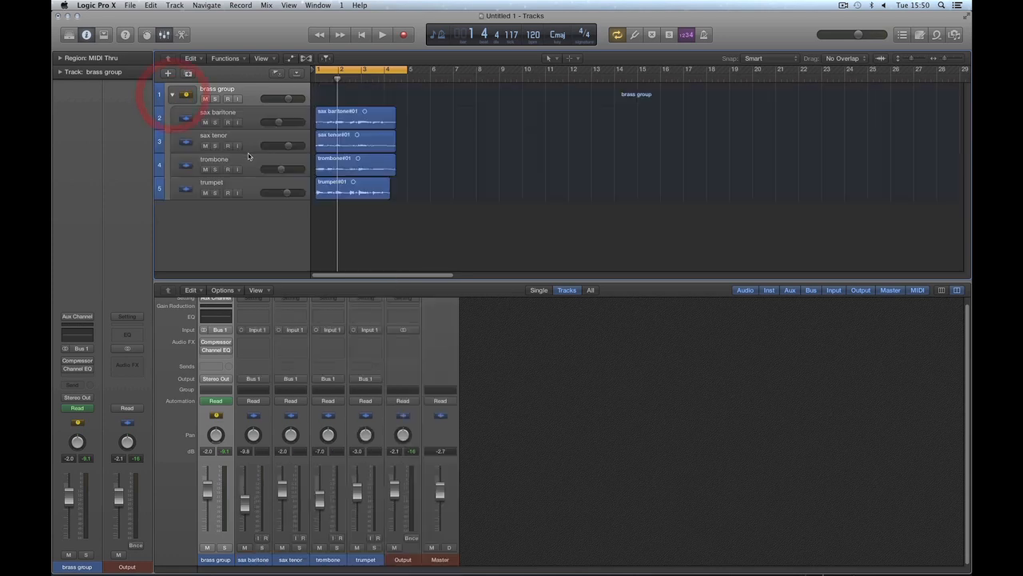
{"action": "right_click", "coordinate": [250, 96]}
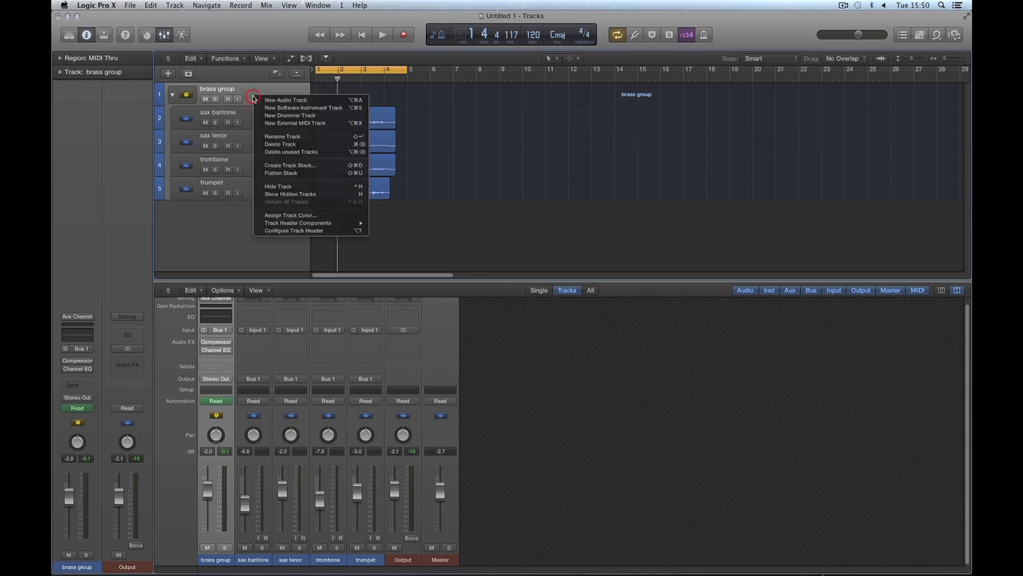
{"action": "left_click", "coordinate": [299, 174]}
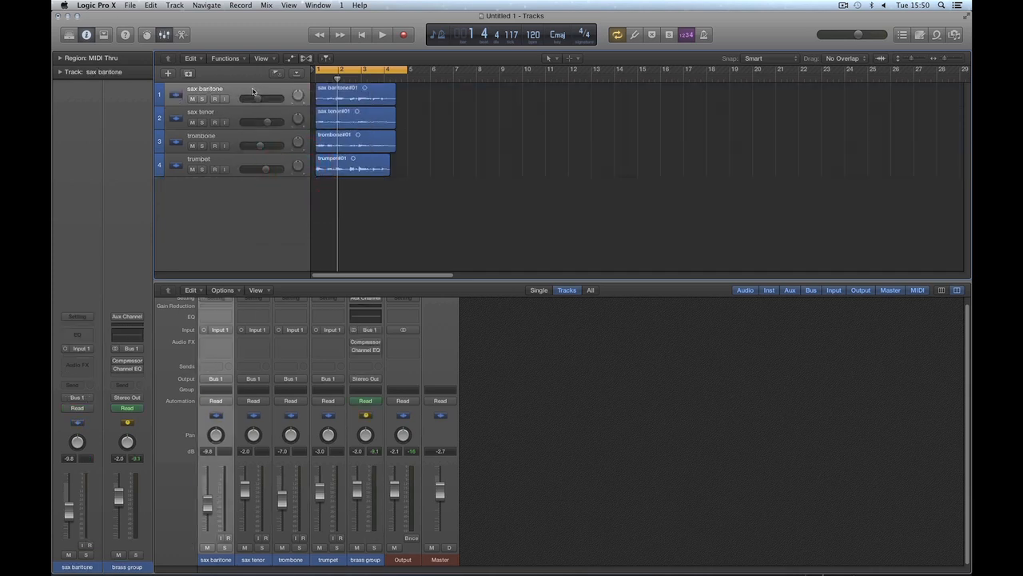
Step: Select the four tracks from sax baritone to trumpet, reduce the selection to sax baritone, and enlarge the mixer
{"action": "left_click", "coordinate": [233, 165], "text": "shift"}
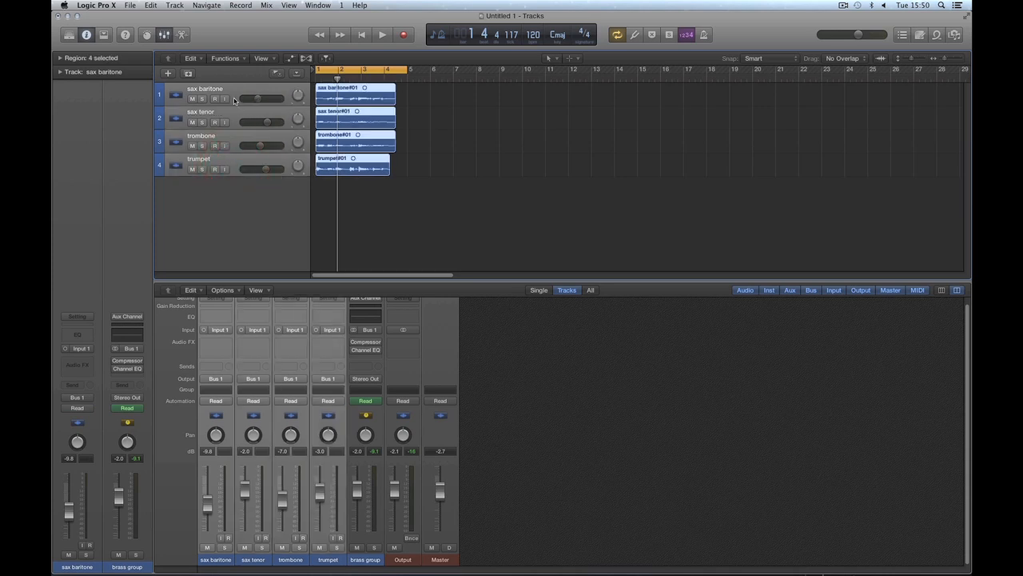
{"action": "left_click", "coordinate": [245, 230]}
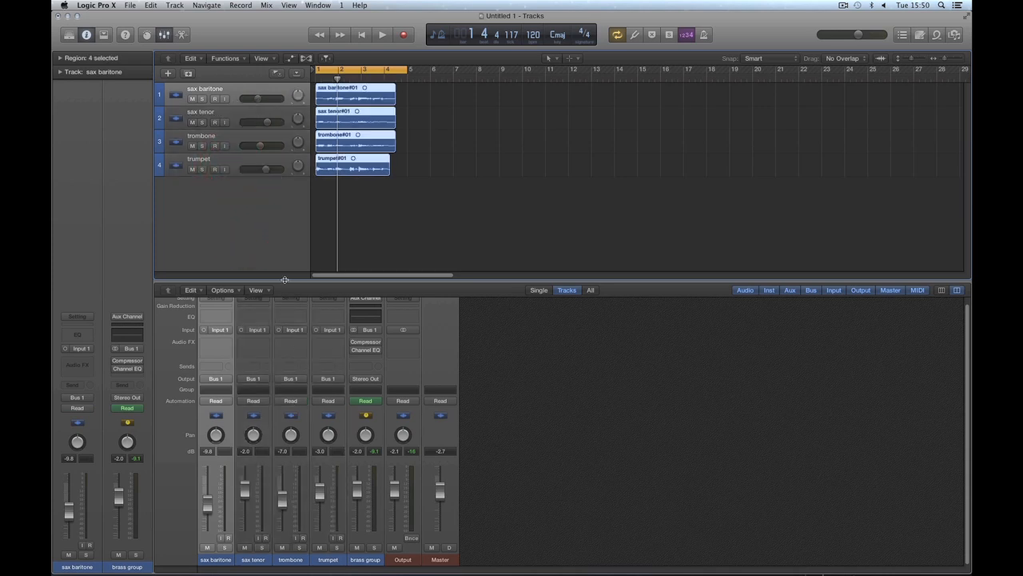
{"action": "left_click_drag", "start_coordinate": [284, 279], "coordinate": [283, 221]}
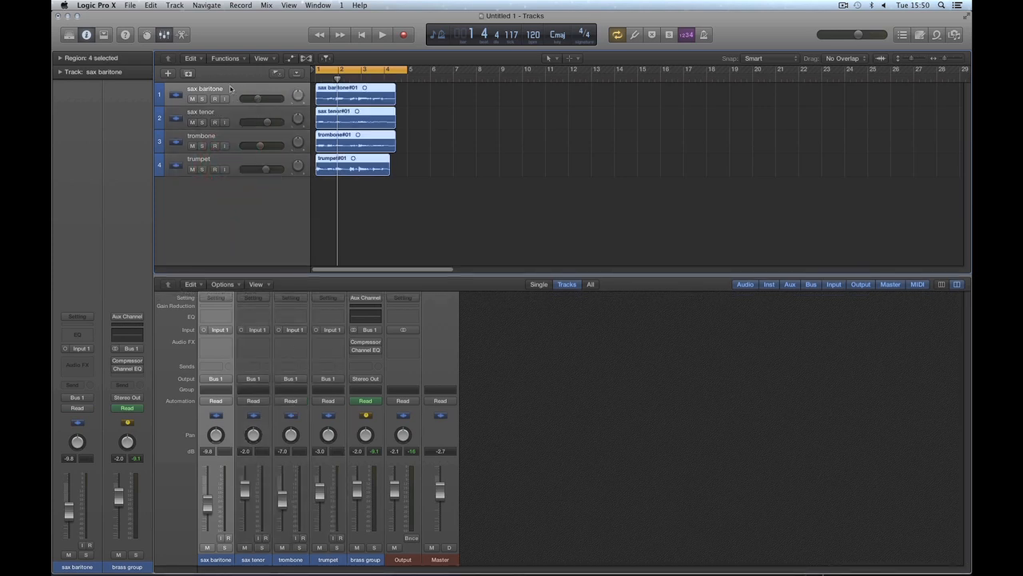
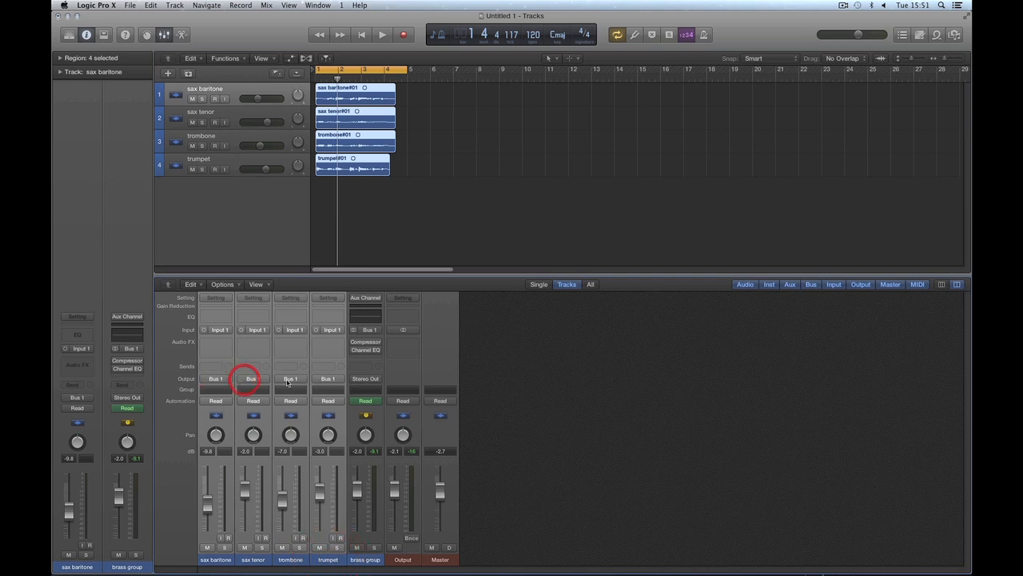
Step: Select the brass group, Output and Master channels in turn, and lower the brass group fader to -3.9 dB
{"action": "left_click", "coordinate": [371, 560]}
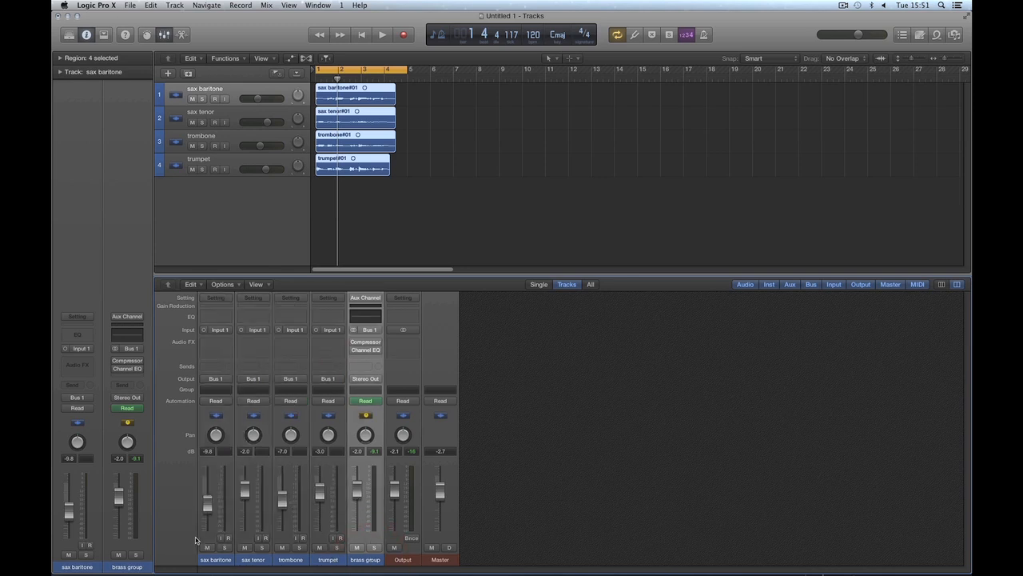
{"action": "left_click", "coordinate": [403, 560]}
{"action": "left_click", "coordinate": [440, 560]}
{"action": "left_click", "coordinate": [412, 560]}
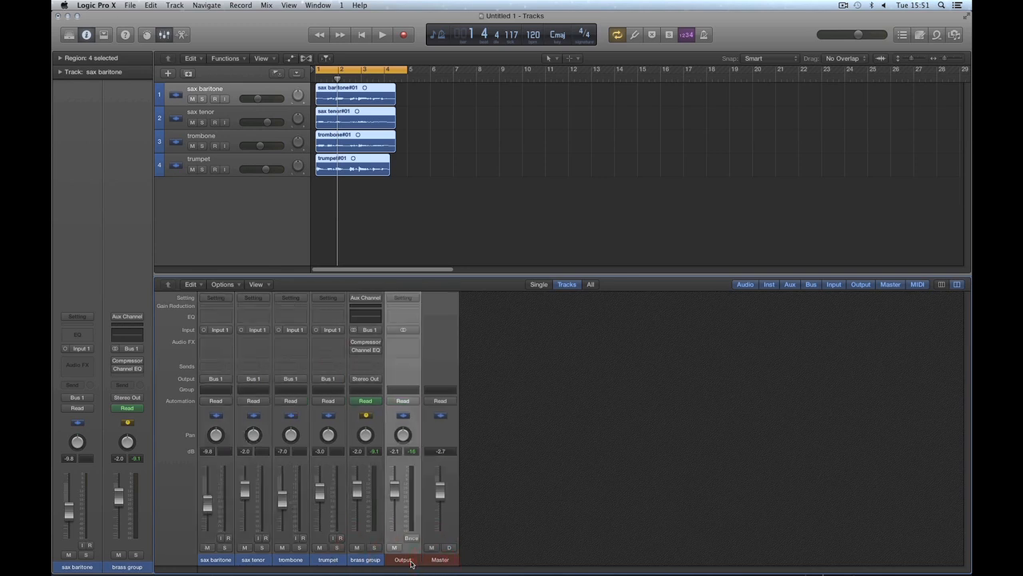
{"action": "left_click", "coordinate": [375, 561]}
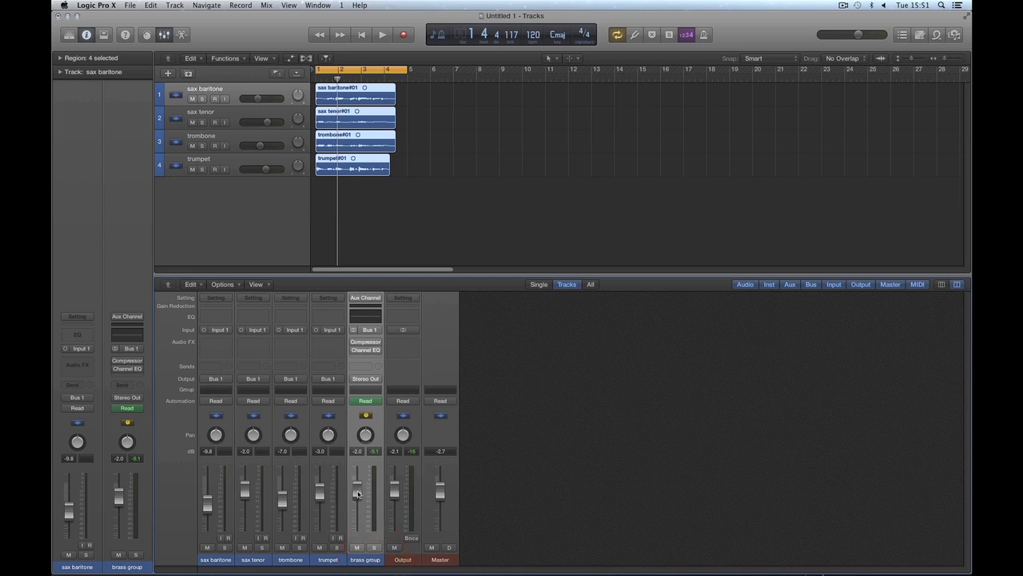
{"action": "left_click_drag", "start_coordinate": [358, 493], "coordinate": [357, 499]}
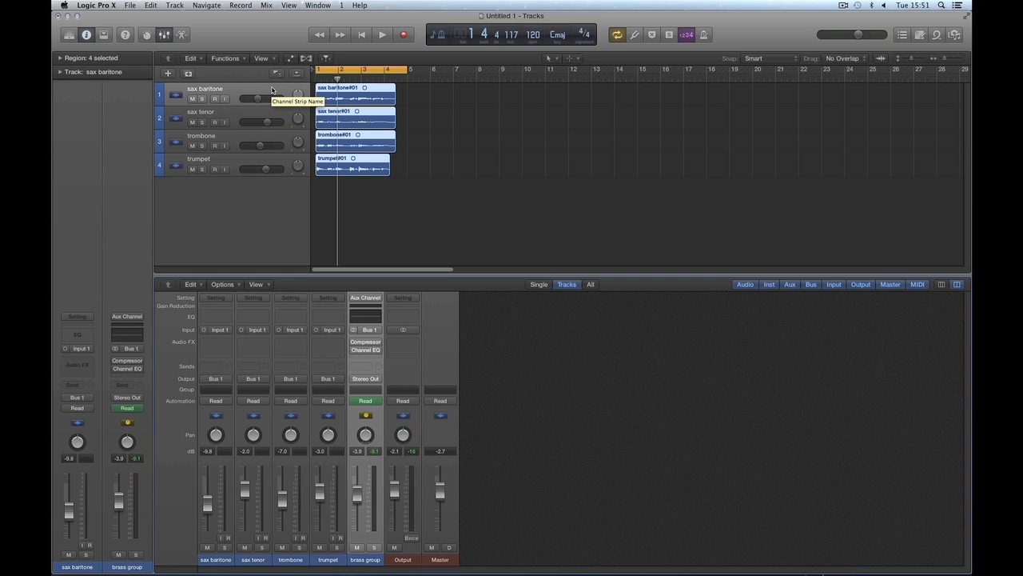
Step: Select the four instrument channels from sax baritone to trumpet, and raise the brass group fader to -1.8 dB during playback
{"action": "left_click_drag", "start_coordinate": [230, 565], "coordinate": [320, 551]}
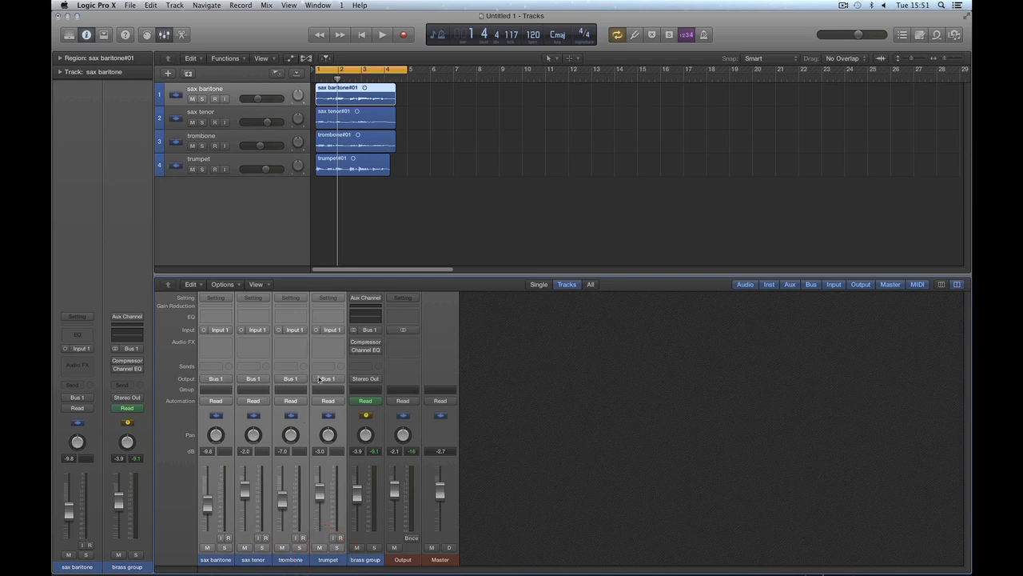
{"action": "key", "text": "space"}
{"action": "mouse_move", "coordinate": [361, 494]}
{"action": "left_mouse_down"}
{"action": "mouse_move", "coordinate": [361, 525]}
{"action": "mouse_move", "coordinate": [364, 487]}
{"action": "left_mouse_up"}
{"action": "key", "text": "space"}
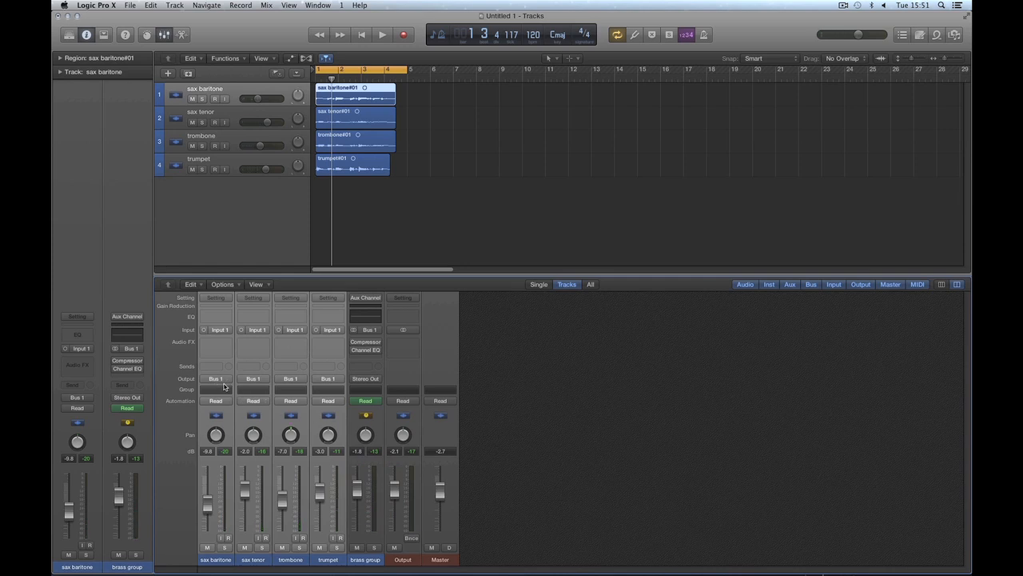
Step: Route the outputs of the four selected instrument channels directly to Stereo Output
{"action": "left_click", "coordinate": [224, 380]}
{"action": "mouse_move", "coordinate": [240, 406]}
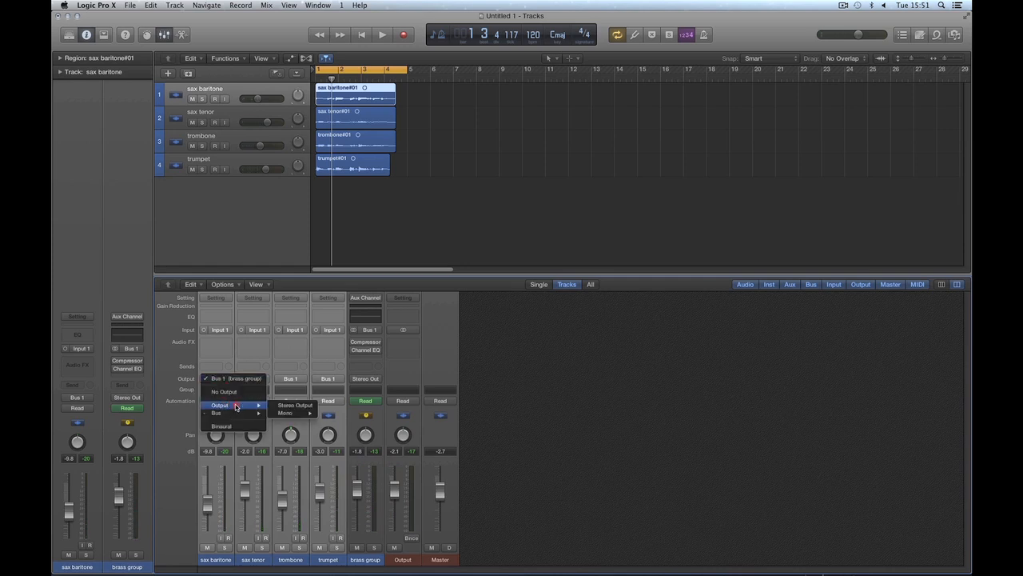
{"action": "left_click", "coordinate": [295, 406]}
Step: Try the brass group fader at -3.1 dB and the Output fader at -4.0 dB during playback, and delete the brass group channel
{"action": "left_click_drag", "start_coordinate": [356, 493], "coordinate": [396, 502]}
{"action": "key", "text": "space"}
{"action": "key", "text": "space"}
{"action": "left_click", "coordinate": [372, 559]}
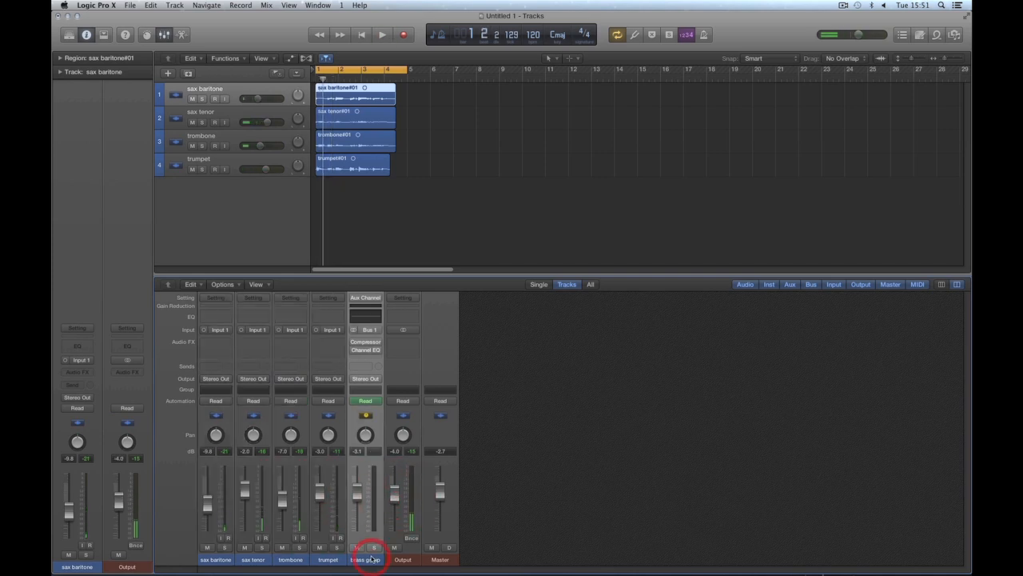
{"action": "key", "text": "Delete"}
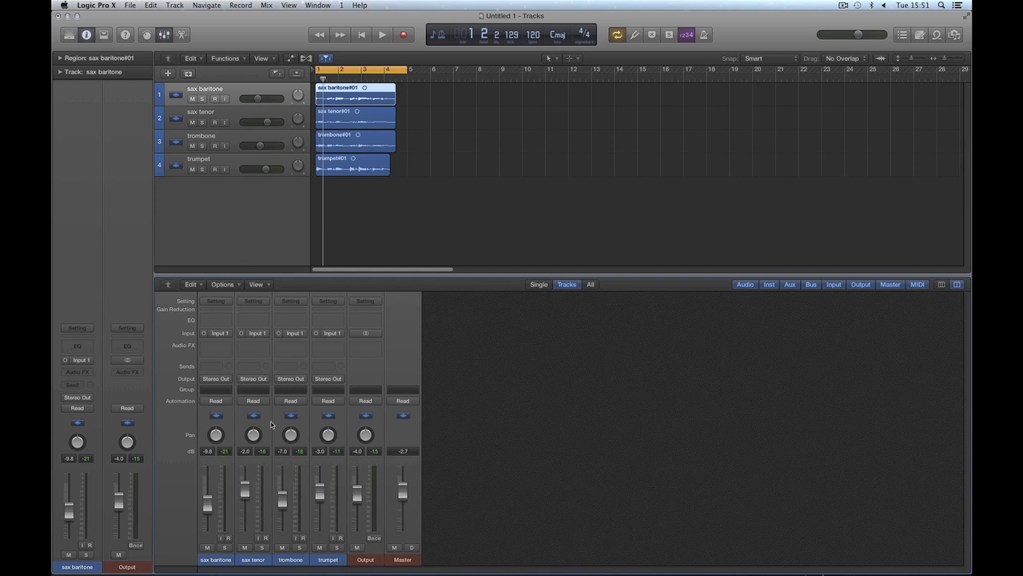
Step: Select the four instrument channels and set the Output fader to -4.4 dB during playback
{"action": "left_click_drag", "start_coordinate": [223, 563], "coordinate": [328, 563]}
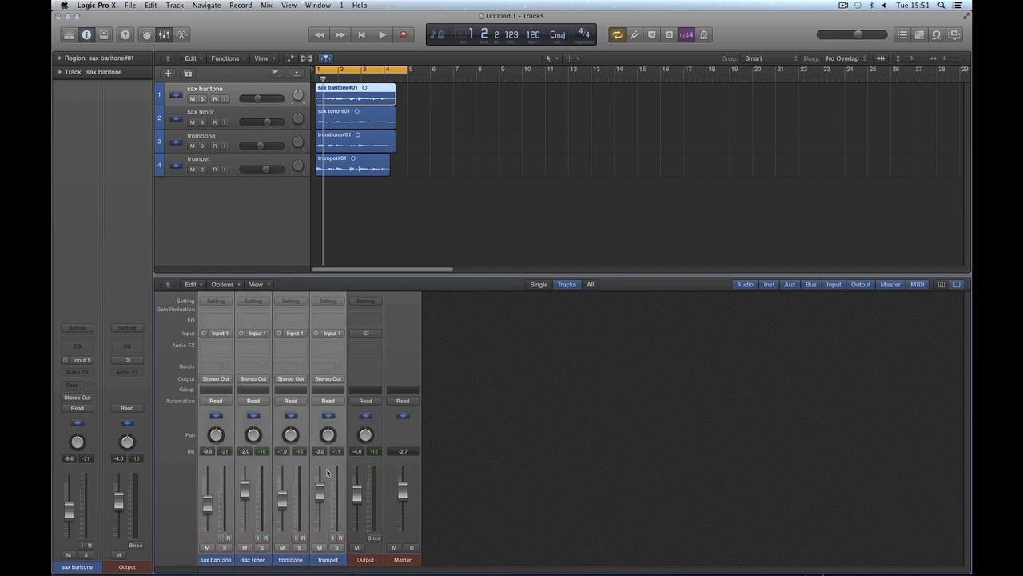
{"action": "left_click_drag", "start_coordinate": [360, 497], "coordinate": [360, 498]}
{"action": "key", "text": "space"}
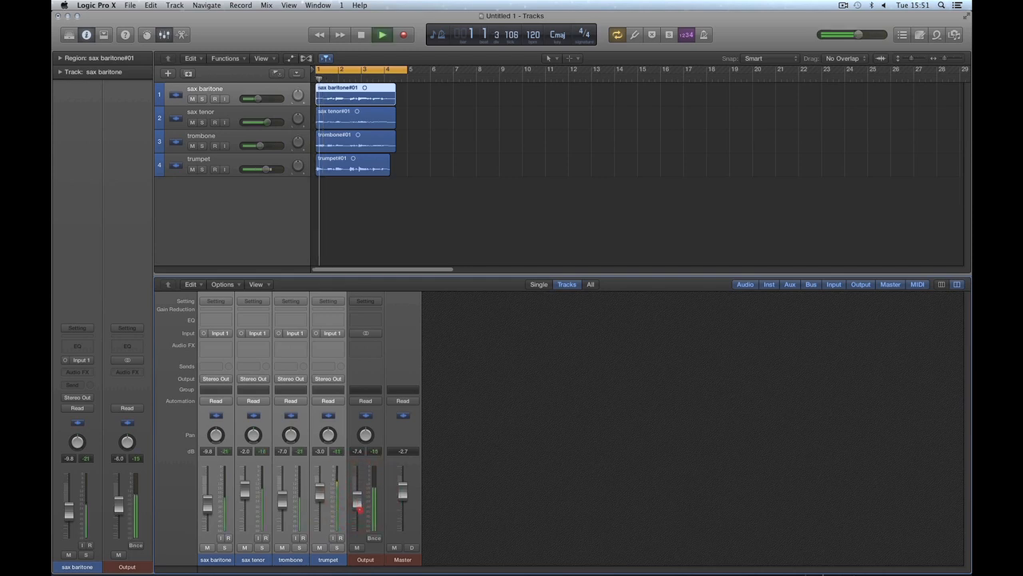
{"action": "left_click", "coordinate": [227, 203]}
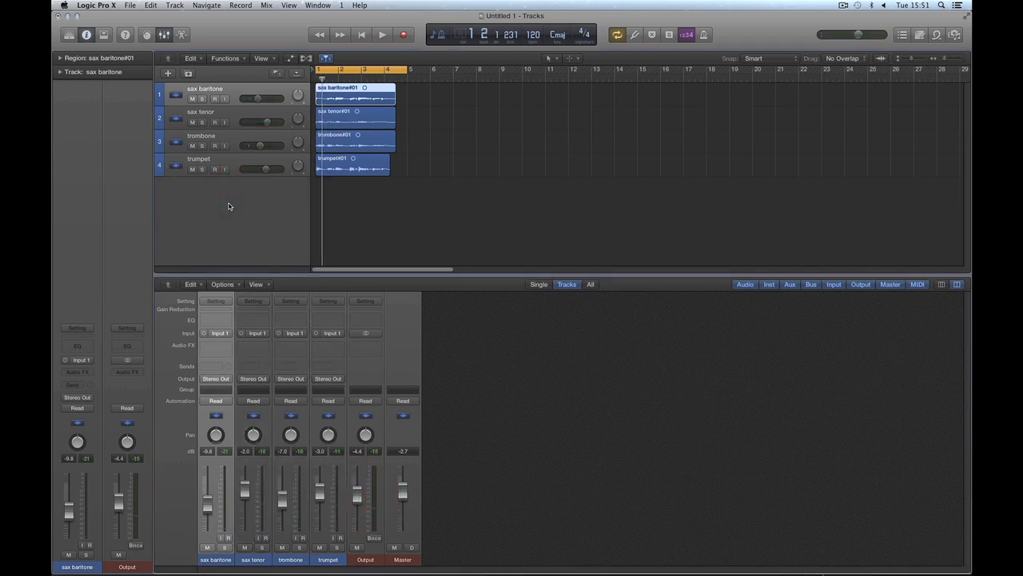
Step: Create a Folder Stack from the four tracks from sax baritone to trumpet, and show its subtracks
{"action": "left_click", "coordinate": [233, 112], "text": "shift"}
{"action": "left_click", "coordinate": [233, 164], "text": "shift"}
{"action": "right_click", "coordinate": [232, 144]}
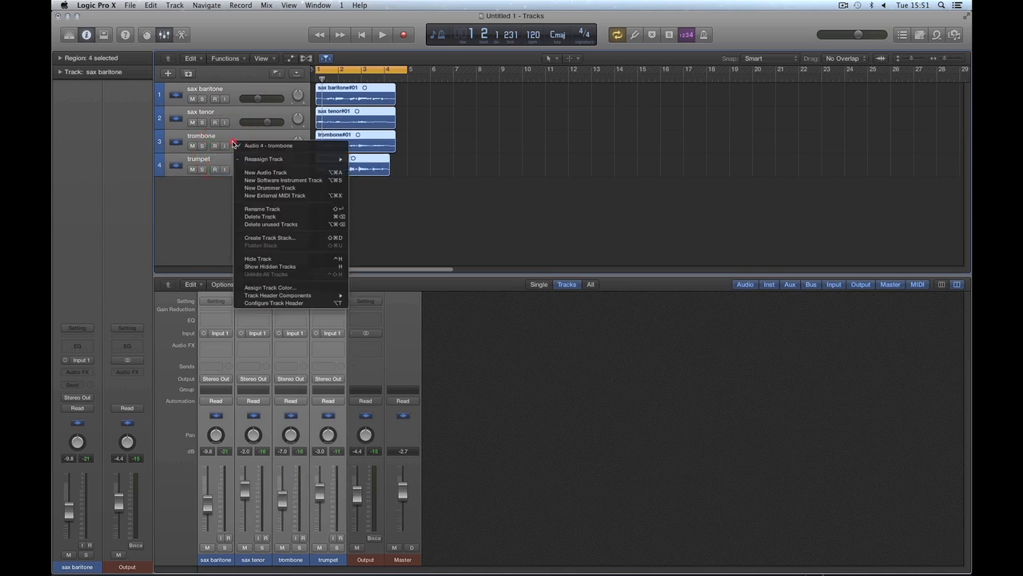
{"action": "left_click", "coordinate": [271, 238]}
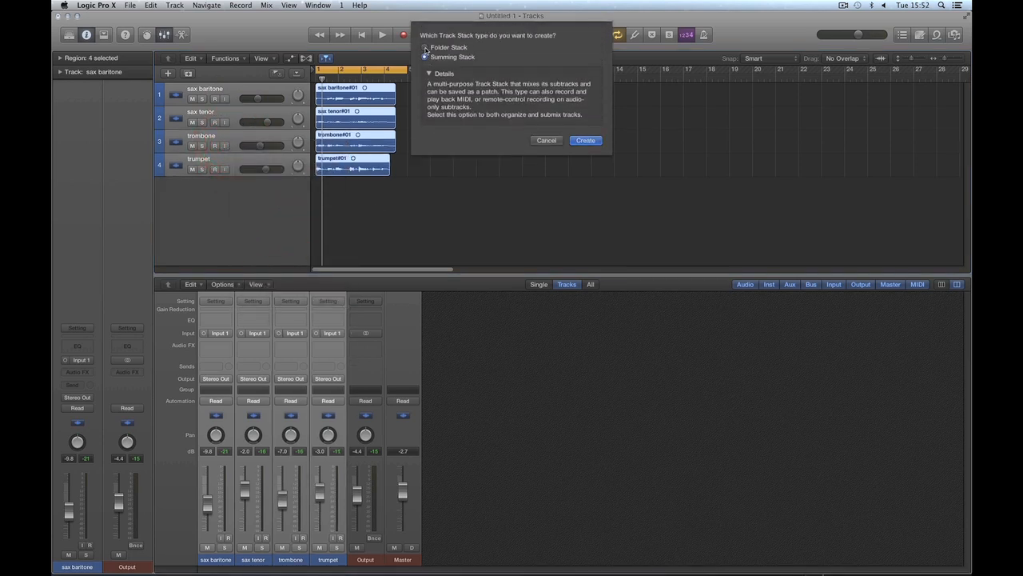
{"action": "left_click", "coordinate": [424, 48]}
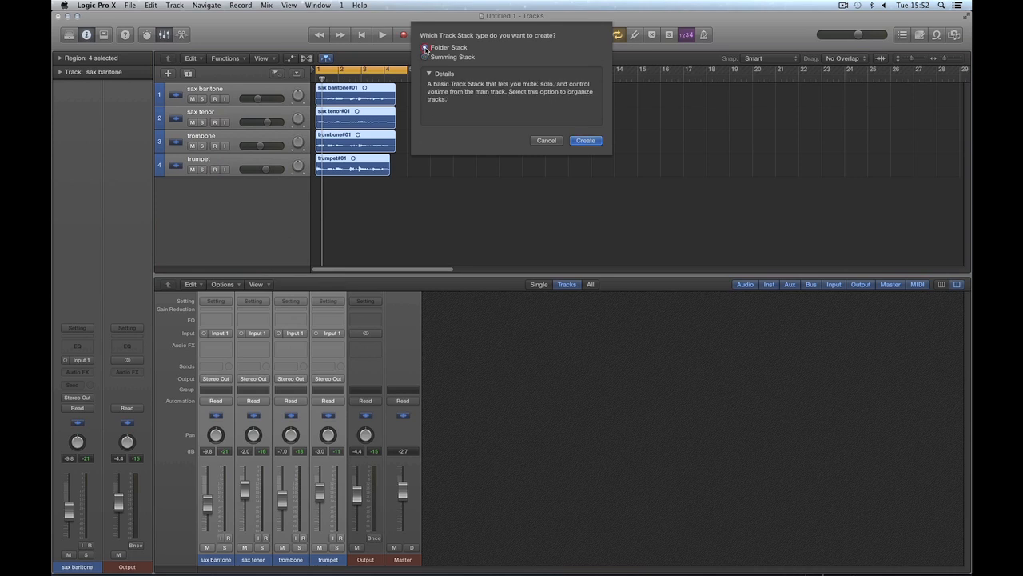
{"action": "left_click", "coordinate": [582, 142]}
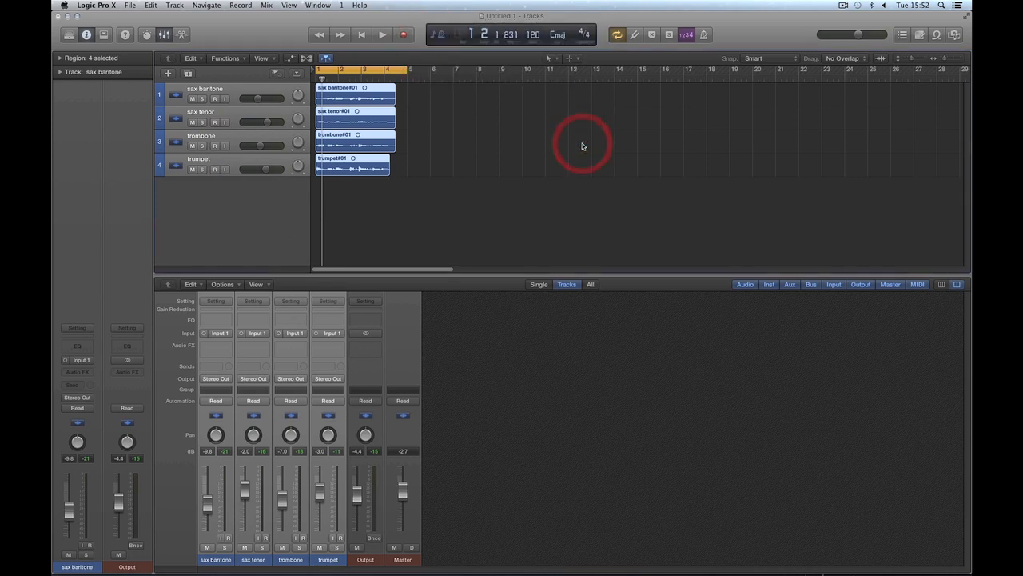
{"action": "left_click", "coordinate": [170, 95]}
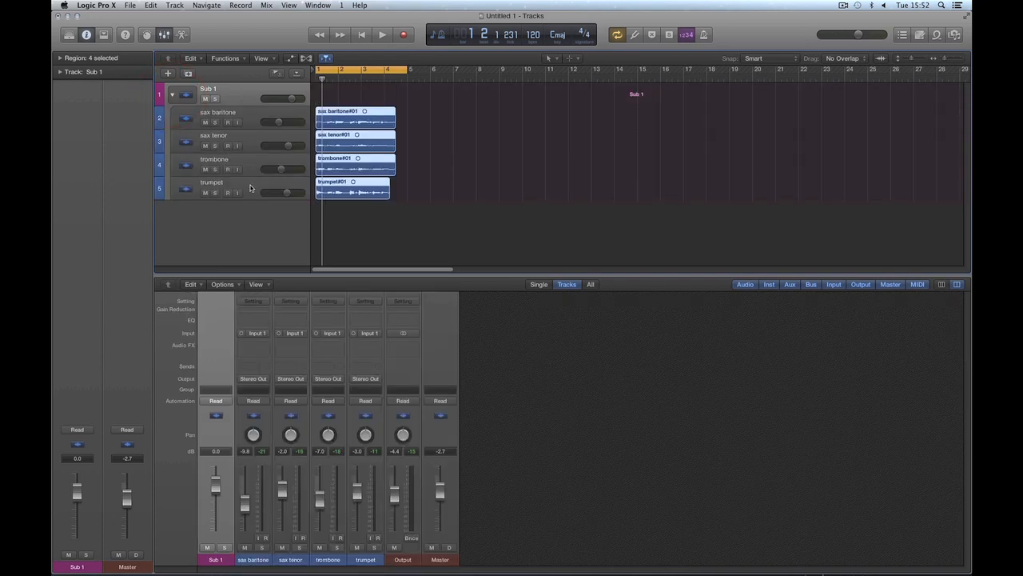
Step: Select the four subtracks of the folder stack and inspect the output assignment of each channel
{"action": "left_click", "coordinate": [237, 127]}
{"action": "left_click", "coordinate": [241, 184], "text": "shift"}
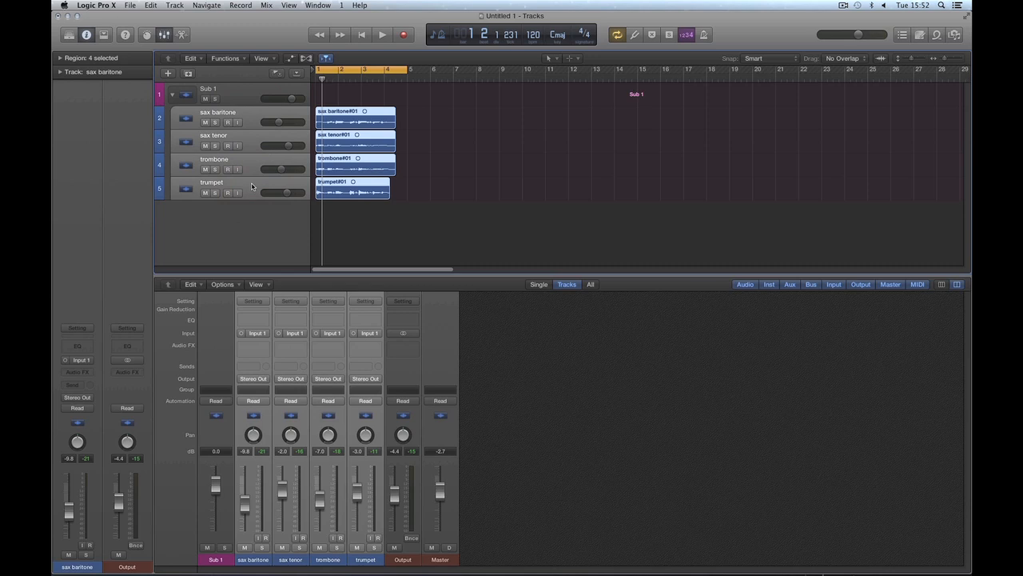
{"action": "left_click", "coordinate": [252, 378]}
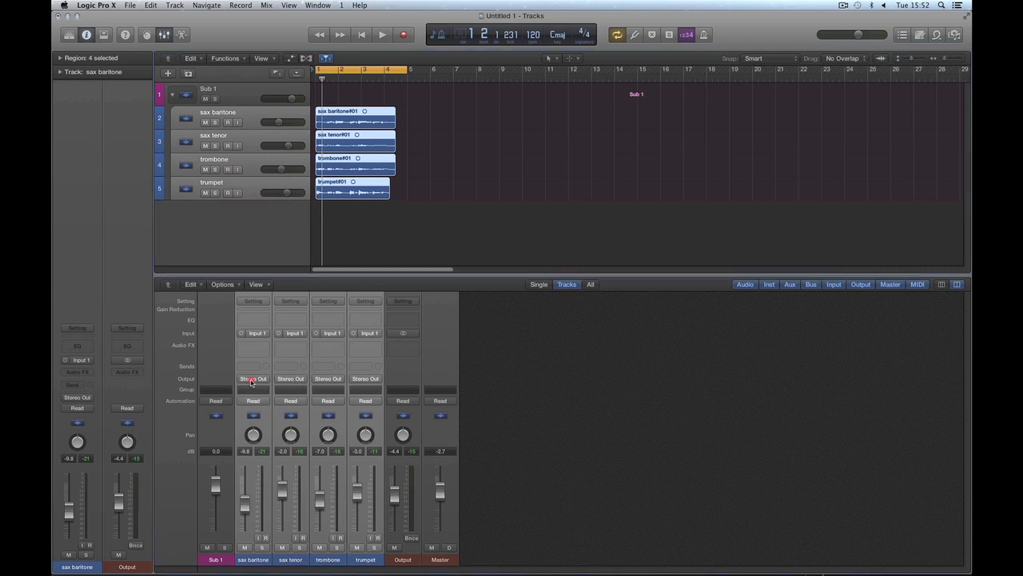
{"action": "left_click", "coordinate": [283, 379]}
{"action": "left_click", "coordinate": [320, 380]}
{"action": "left_click", "coordinate": [354, 379]}
Step: Set the Sub 1 folder stack's fader to -3.0 dB, and select its four subtrack channels in the mixer
{"action": "left_click", "coordinate": [249, 97]}
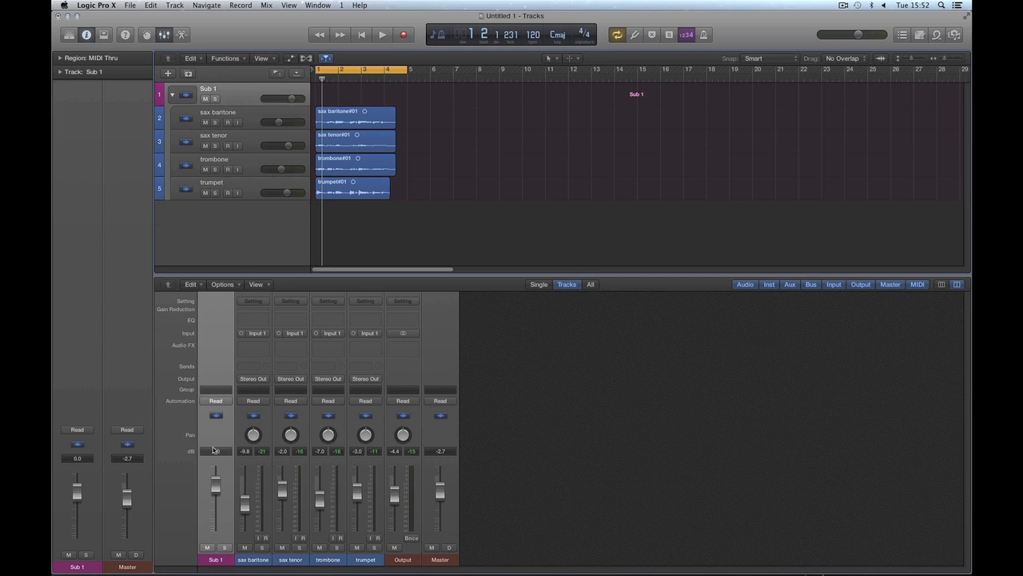
{"action": "left_click_drag", "start_coordinate": [216, 487], "coordinate": [221, 528]}
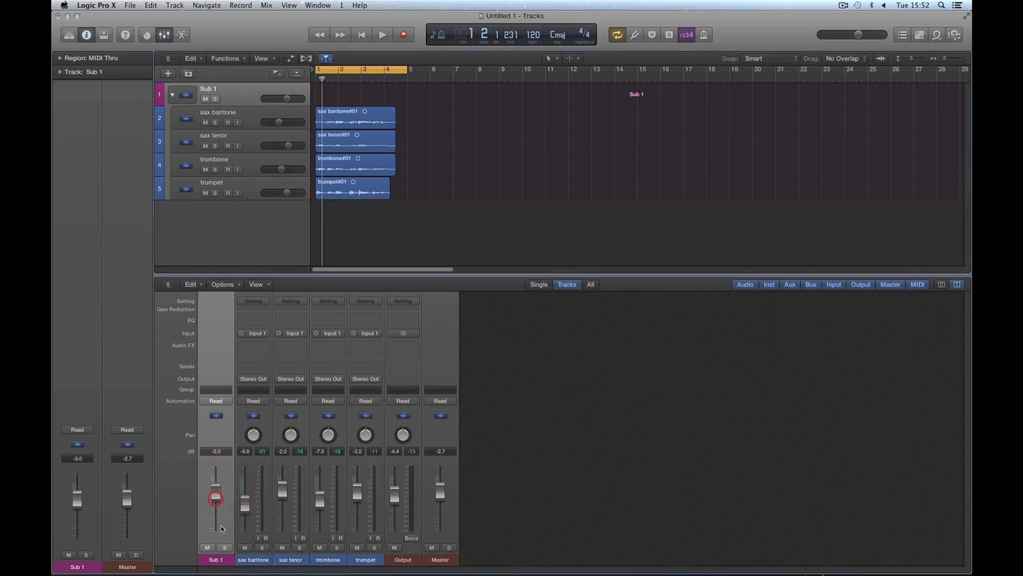
{"action": "left_click", "coordinate": [256, 563]}
{"action": "left_click", "coordinate": [290, 562], "text": "shift"}
{"action": "left_click", "coordinate": [322, 562], "text": "shift"}
{"action": "left_click", "coordinate": [357, 562], "text": "shift"}
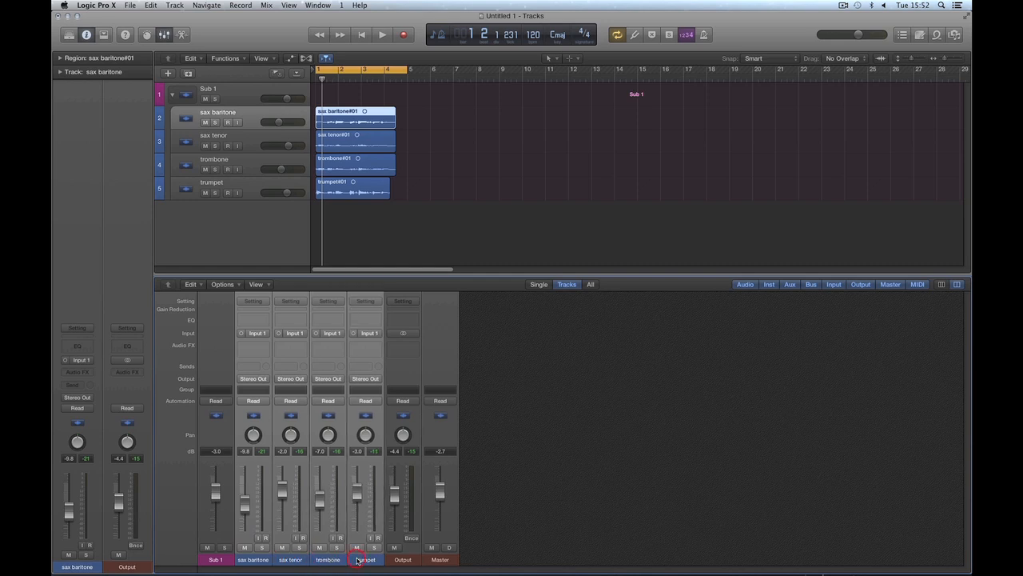
Step: Add the Sub 1 channel to the four selected subtrack channels for comparison, and clear the channel selection
{"action": "left_click", "coordinate": [223, 561], "text": "shift"}
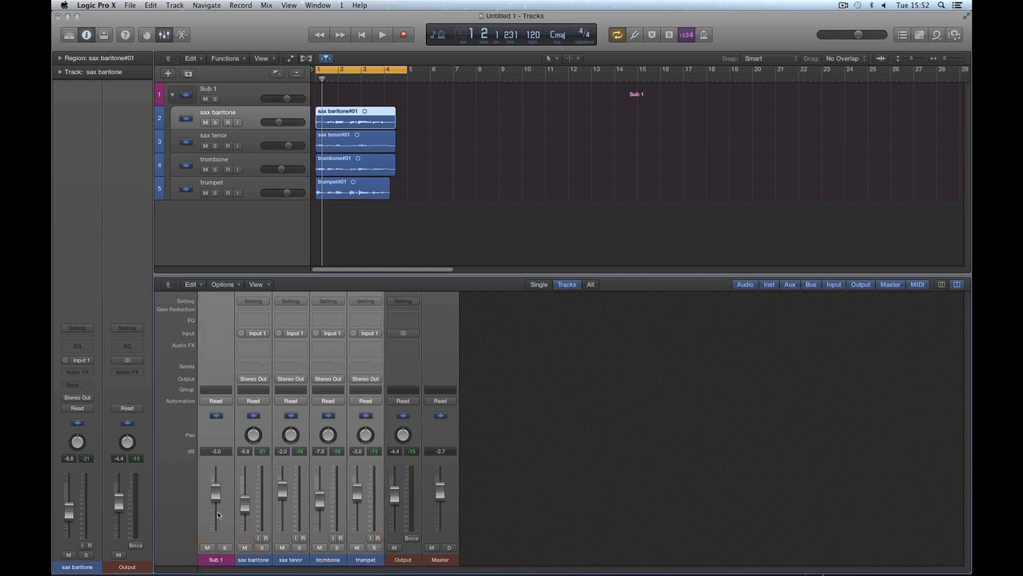
{"action": "left_click", "coordinate": [253, 561]}
{"action": "left_click", "coordinate": [284, 560]}
{"action": "left_click", "coordinate": [320, 560]}
{"action": "left_click", "coordinate": [359, 561]}
{"action": "left_click", "coordinate": [506, 387]}
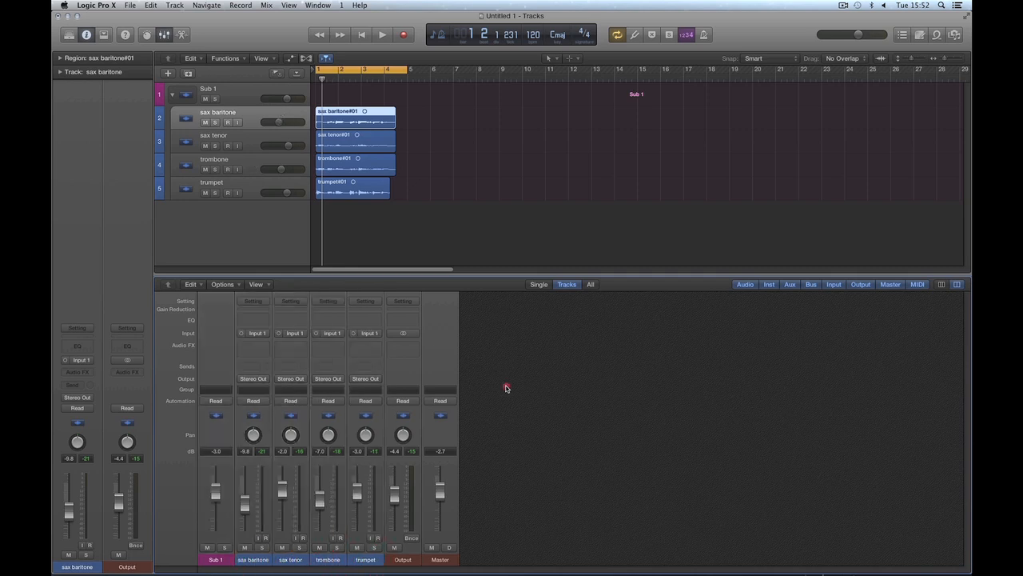
Step: Switch between the Sub 1 main track and its four subtracks, and raise the Sub 1 fader to -0.3 dB
{"action": "left_click", "coordinate": [239, 101]}
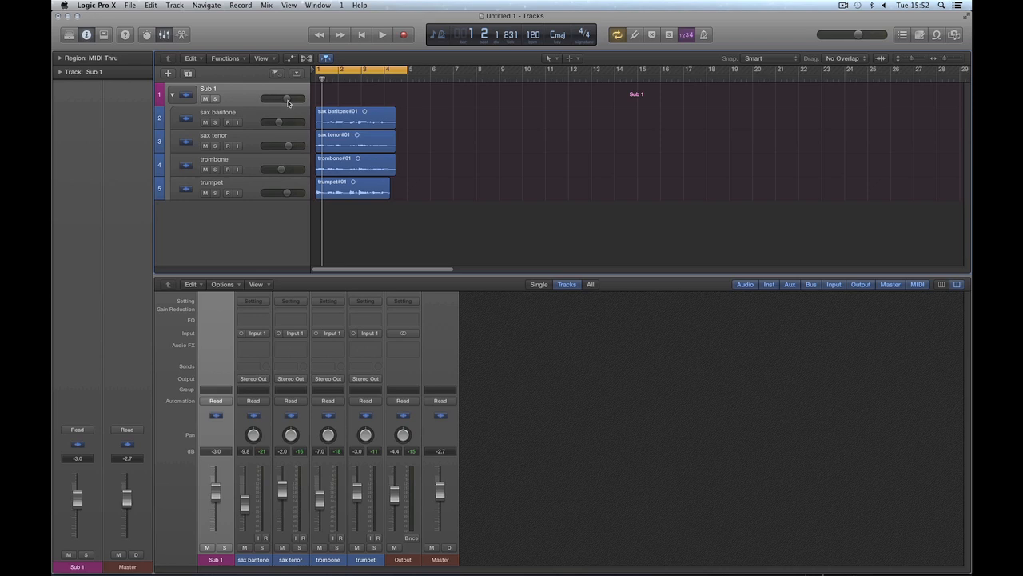
{"action": "left_click", "coordinate": [252, 120]}
{"action": "left_click", "coordinate": [250, 186], "text": "shift"}
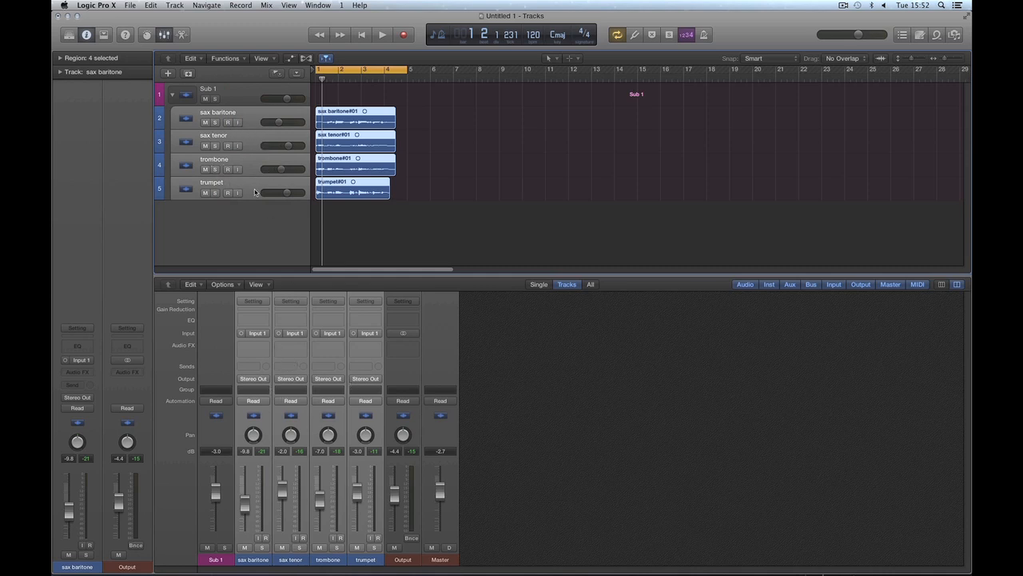
{"action": "left_click", "coordinate": [248, 95]}
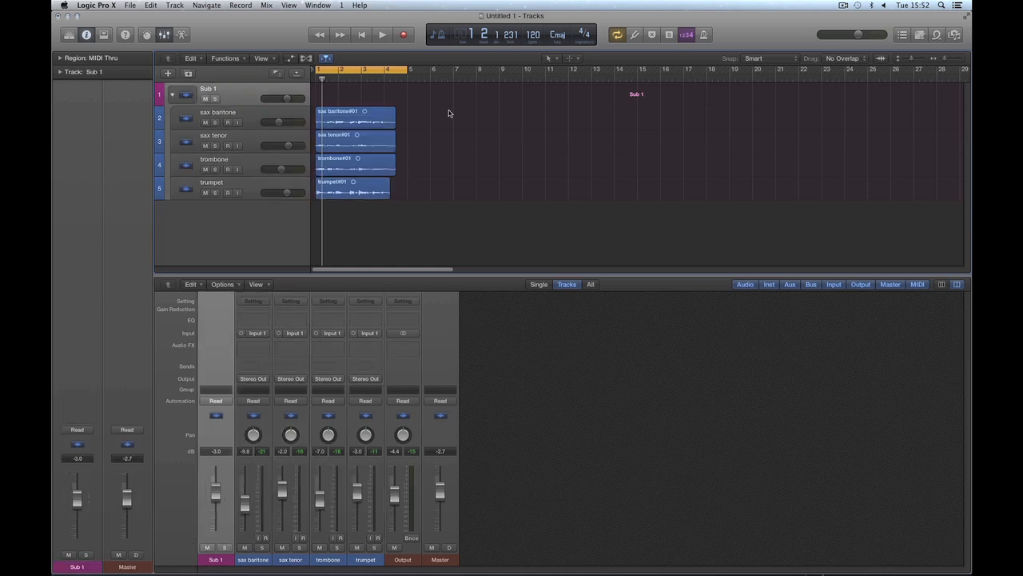
{"action": "mouse_move", "coordinate": [215, 490]}
{"action": "left_mouse_down"}
{"action": "mouse_move", "coordinate": [217, 477]}
{"action": "mouse_move", "coordinate": [216, 497]}
{"action": "mouse_move", "coordinate": [216, 486]}
{"action": "left_mouse_up"}
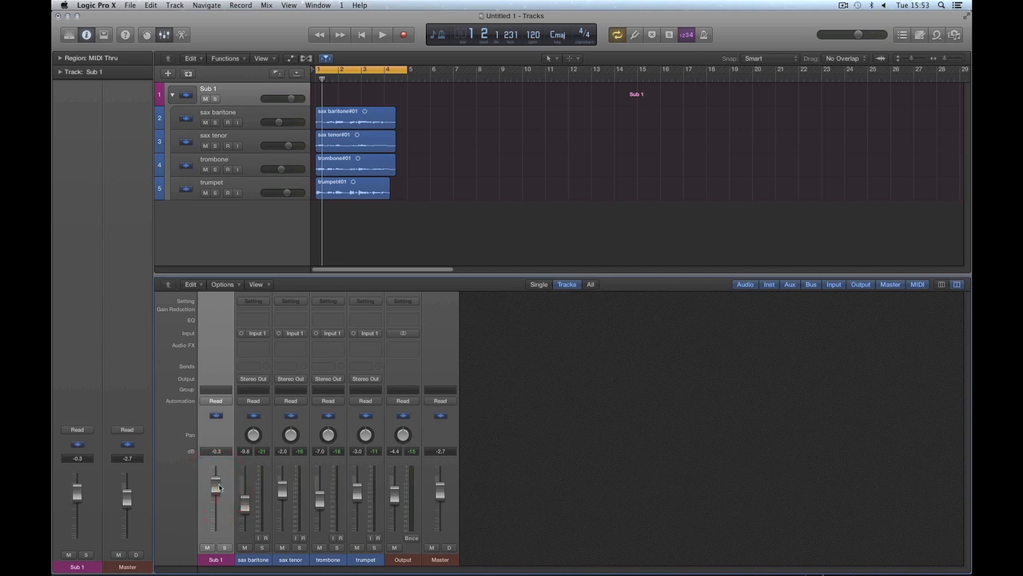
{"action": "left_click", "coordinate": [257, 560]}
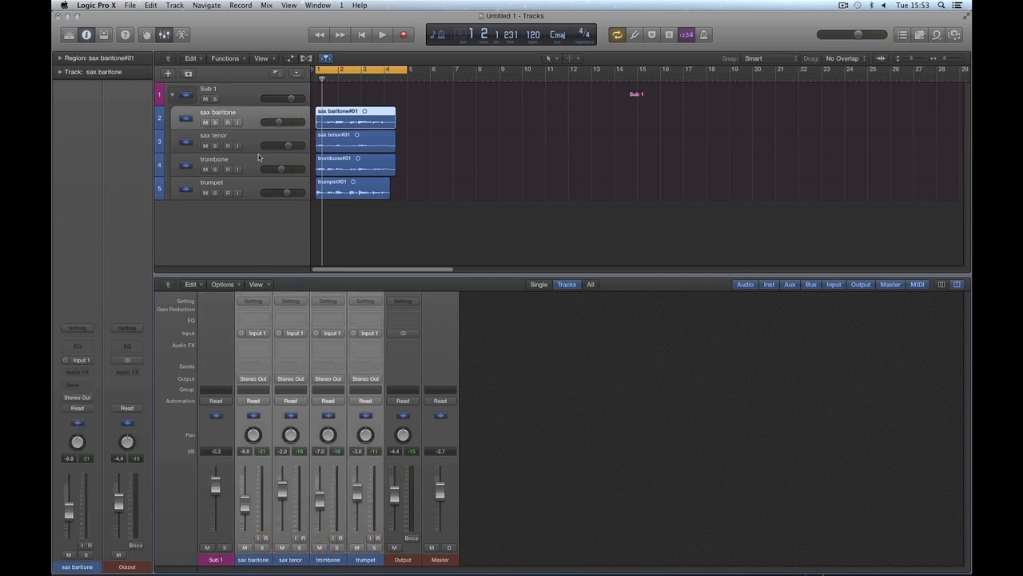
Step: Show track automation and display the Volume parameter on the Sub 1 main track
{"action": "left_click", "coordinate": [237, 97]}
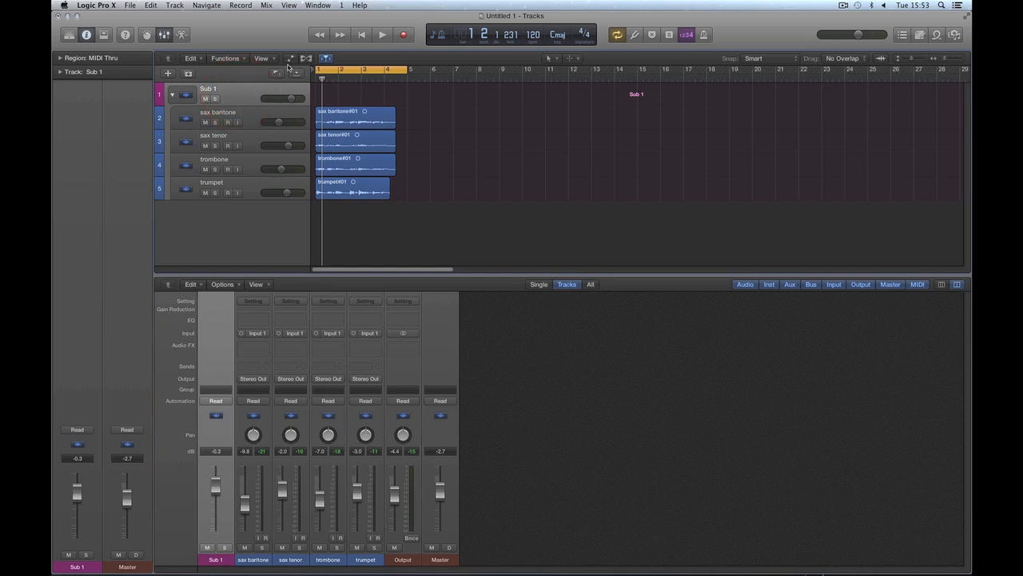
{"action": "left_click", "coordinate": [290, 58]}
{"action": "left_click", "coordinate": [267, 113]}
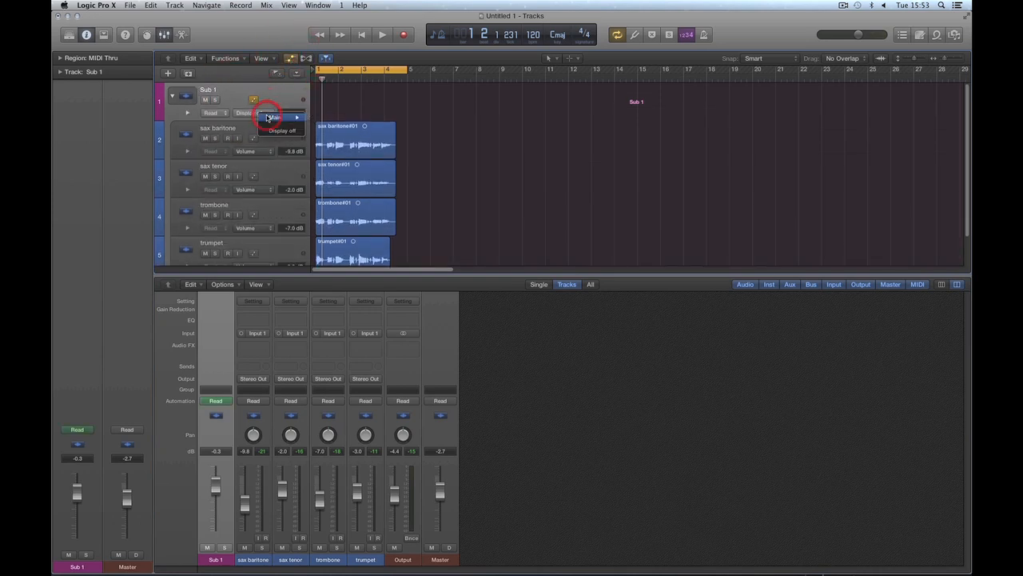
{"action": "mouse_move", "coordinate": [288, 118]}
{"action": "left_click", "coordinate": [330, 112]}
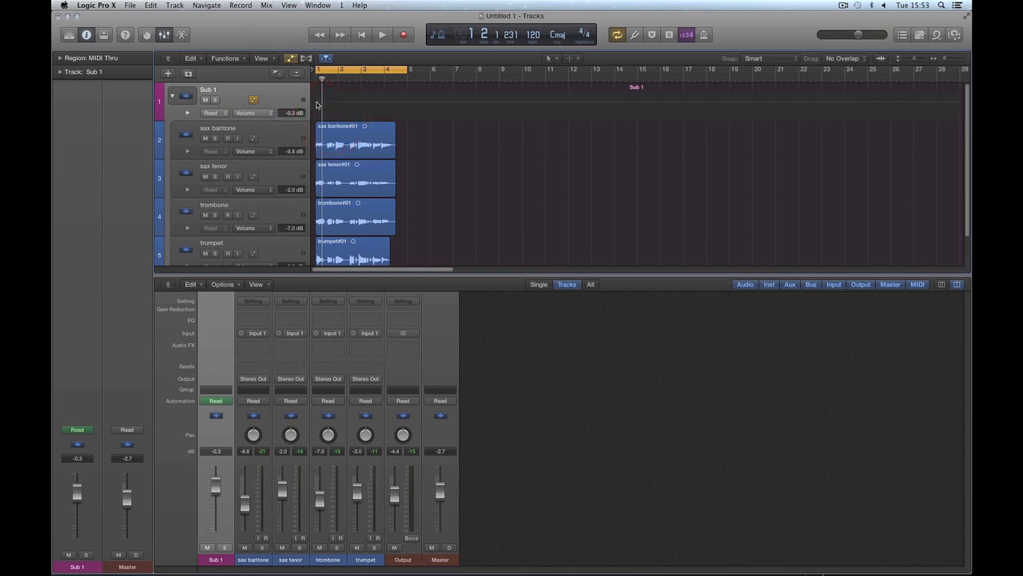
Step: Draw Sub 1 volume automation dipping to -19.0 dB in bar 1 and rising to +4.0 dB after bar 2, and play it back
{"action": "left_click", "coordinate": [316, 104]}
{"action": "left_click", "coordinate": [330, 111]}
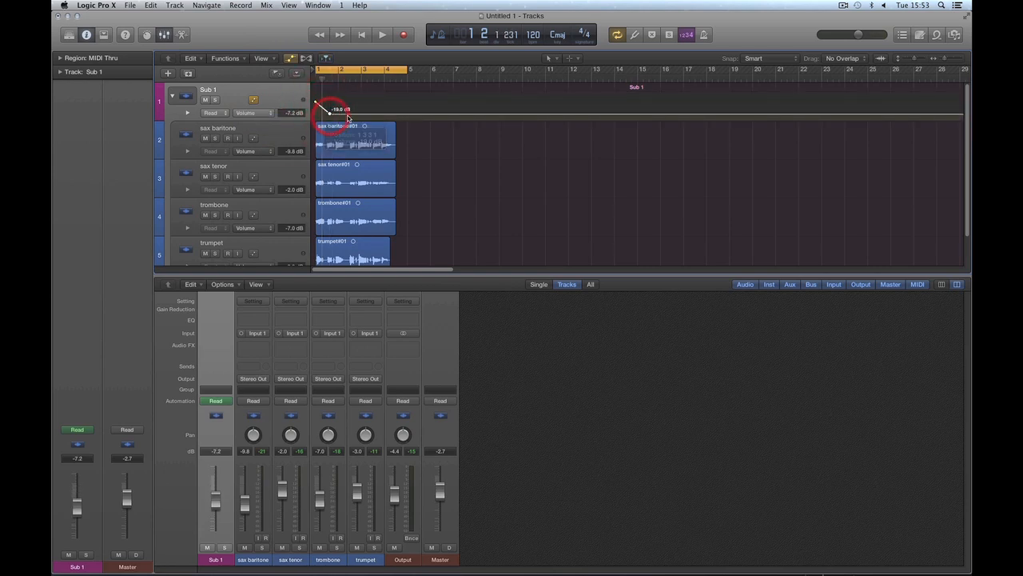
{"action": "left_click", "coordinate": [347, 114]}
{"action": "left_click_drag", "start_coordinate": [348, 113], "coordinate": [348, 96]}
{"action": "key", "text": "space"}
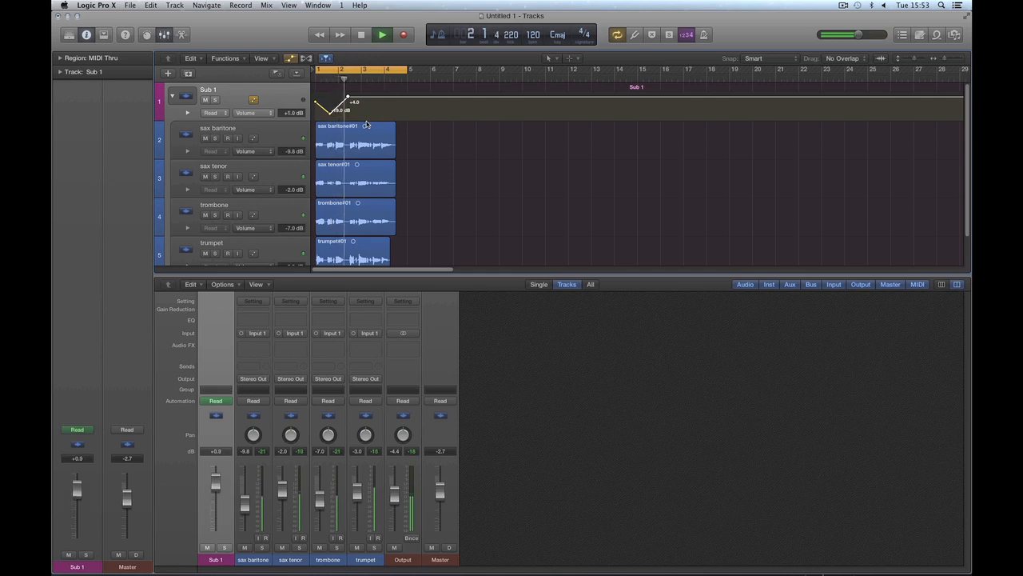
{"action": "key", "text": "space"}
Step: Move the +4.0 dB automation point back to the start of bar 1 to flatten the Sub 1 volume curve
{"action": "left_click_drag", "start_coordinate": [348, 97], "coordinate": [316, 100]}
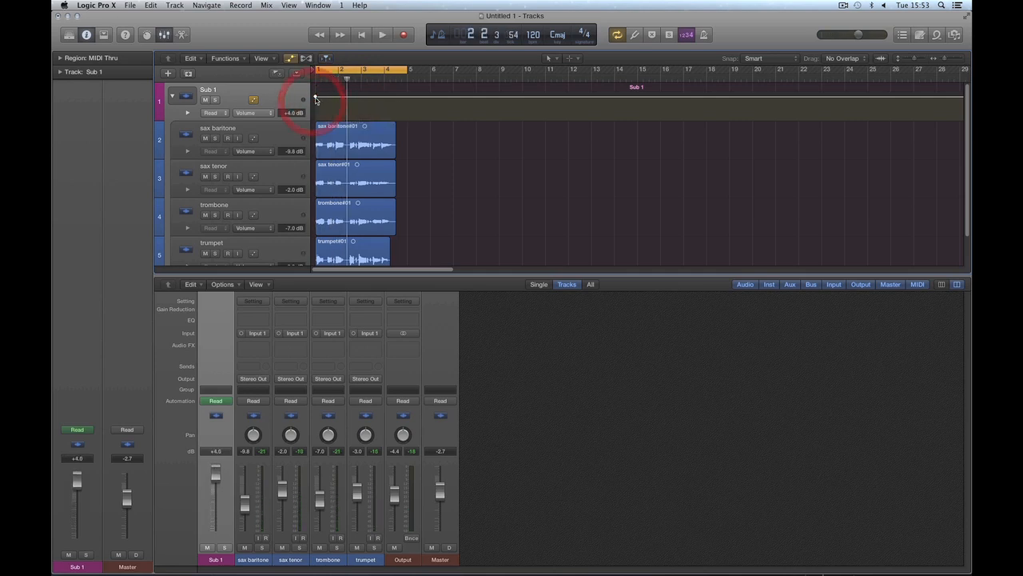
Step: Display the Mute parameter on the Sub 1 main track and add automation points that start unmuted and mute it from bar 2
{"action": "left_click", "coordinate": [264, 113]}
{"action": "mouse_move", "coordinate": [283, 131]}
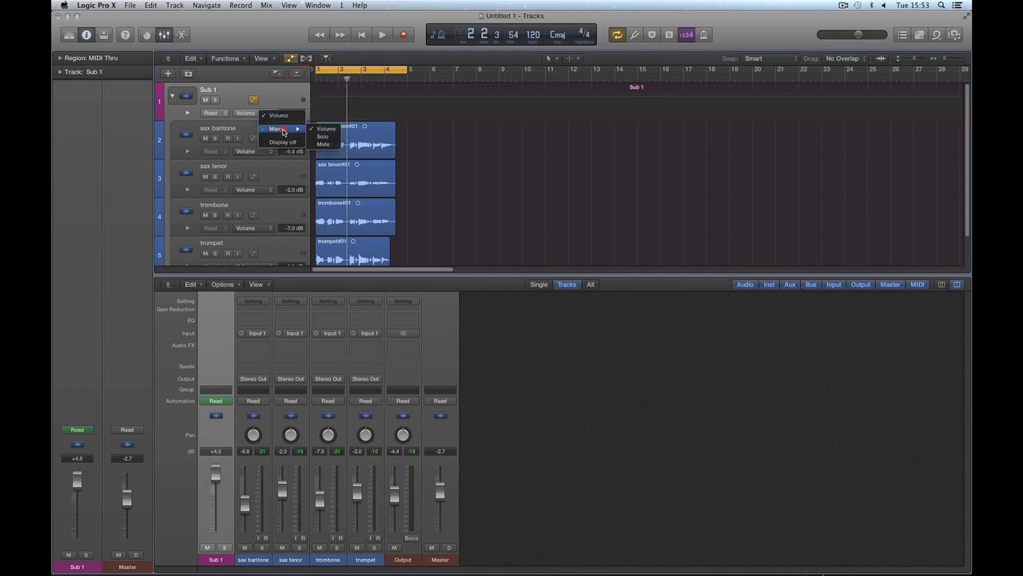
{"action": "left_click", "coordinate": [324, 144]}
{"action": "left_click", "coordinate": [316, 96]}
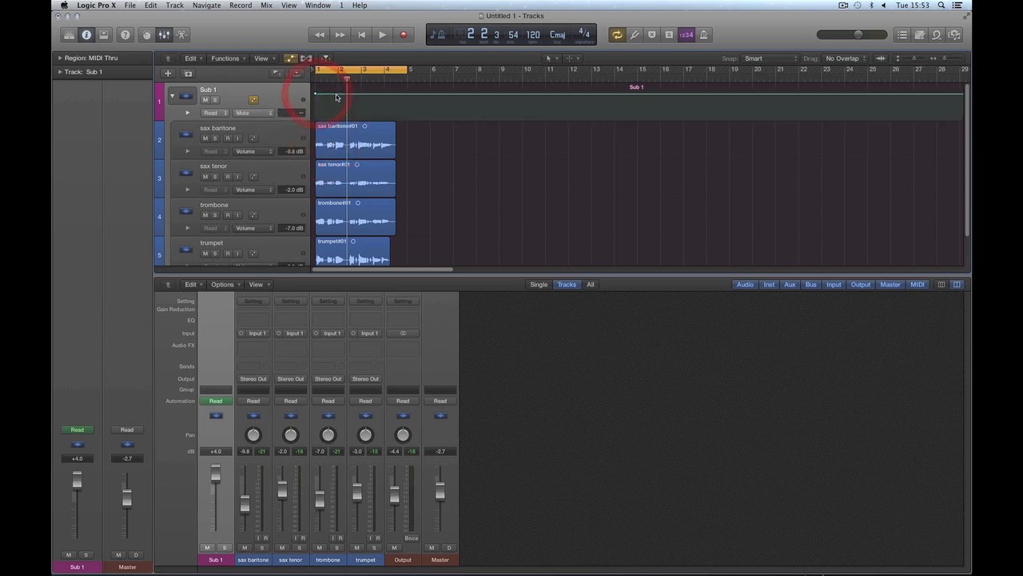
{"action": "left_click", "coordinate": [338, 119]}
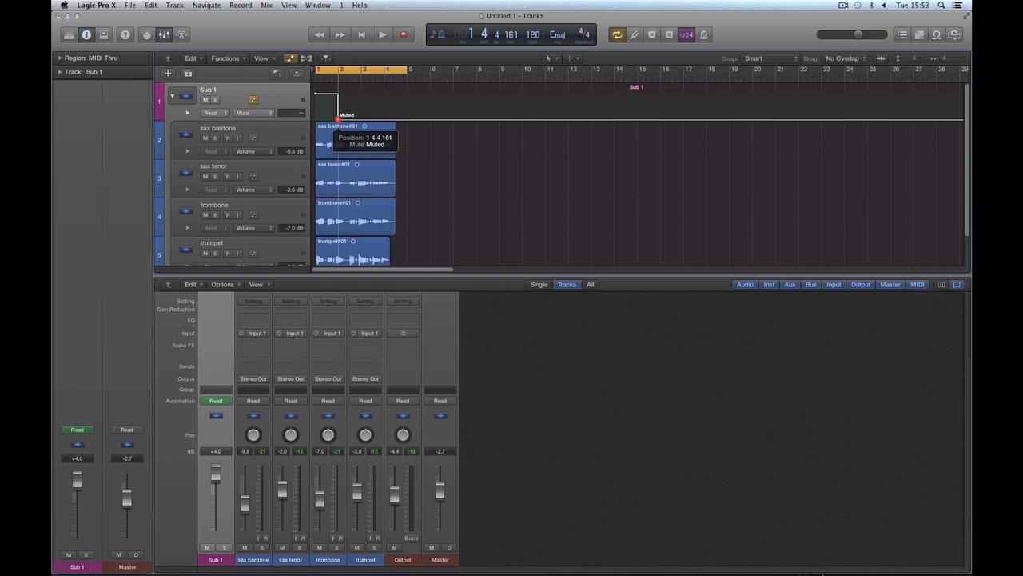
Step: Add an unmute automation point at bar 3 on Sub 1 and play back the muted passage
{"action": "left_click", "coordinate": [352, 119]}
{"action": "left_click", "coordinate": [354, 120]}
{"action": "left_click_drag", "start_coordinate": [353, 119], "coordinate": [353, 94]}
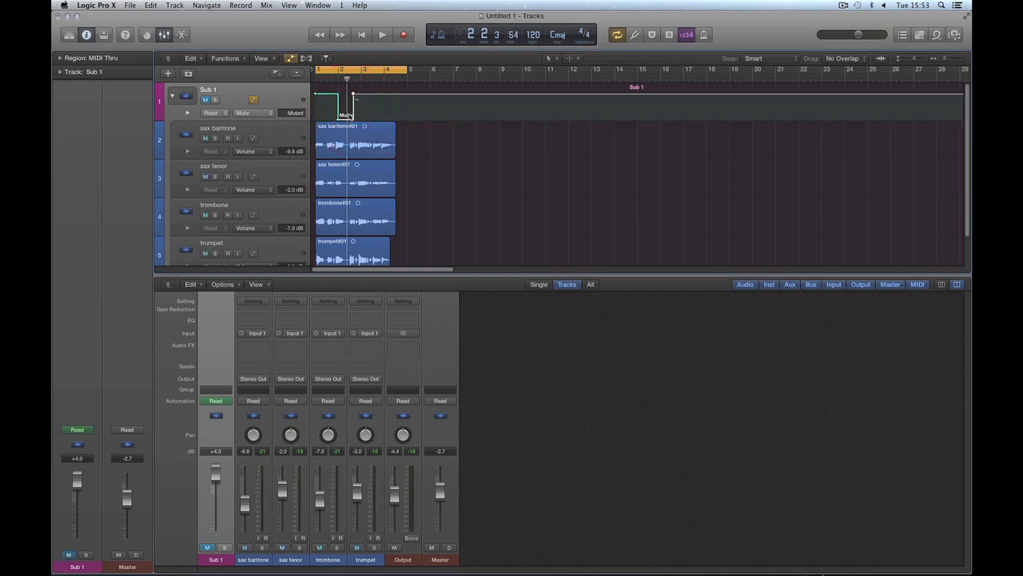
{"action": "left_click_drag", "start_coordinate": [352, 95], "coordinate": [361, 95]}
{"action": "key", "text": "space"}
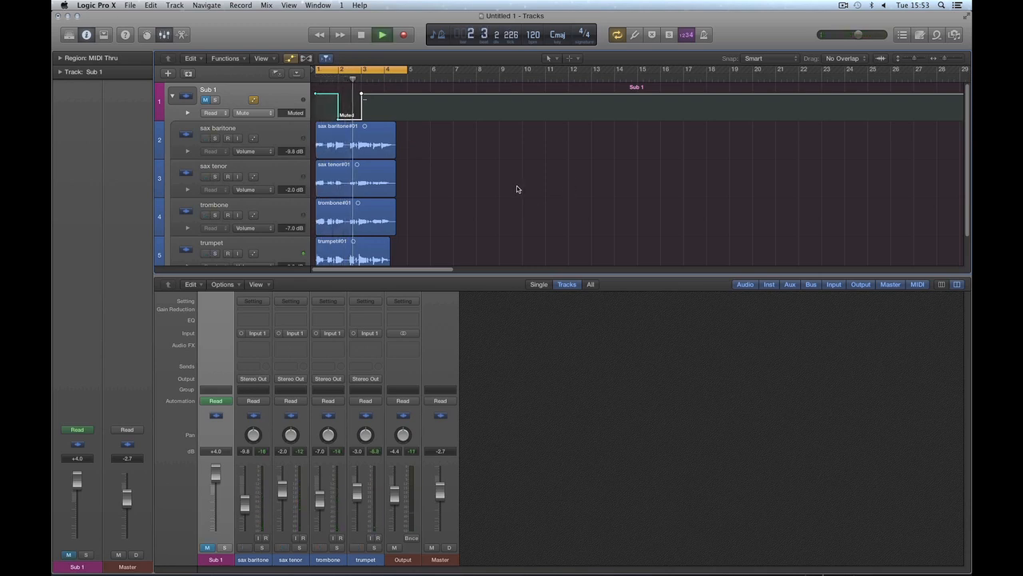
{"action": "key", "text": "space"}
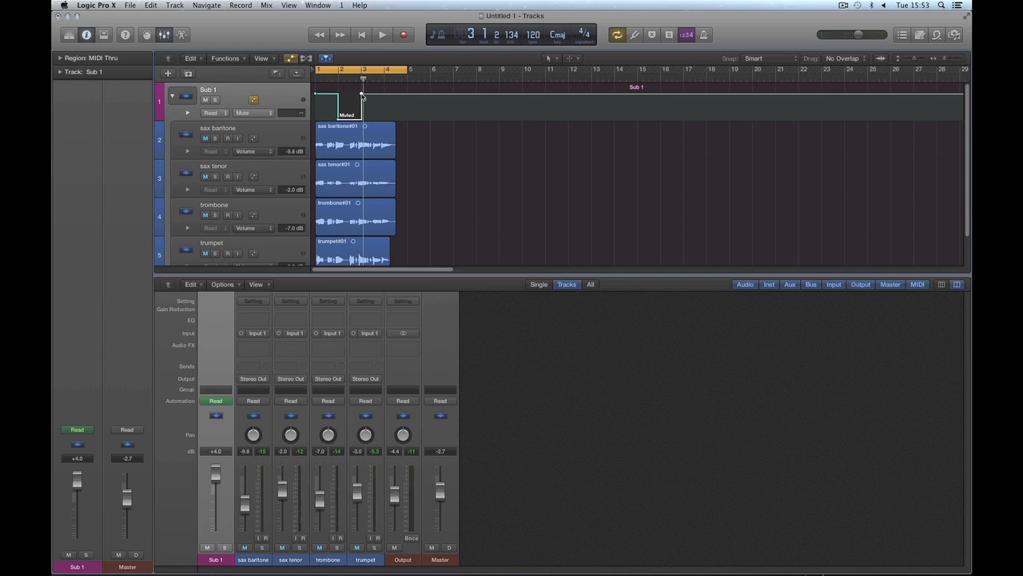
Step: Remove the mute automation points from Sub 1 and hide the Mixer
{"action": "left_click_drag", "start_coordinate": [362, 94], "coordinate": [311, 96]}
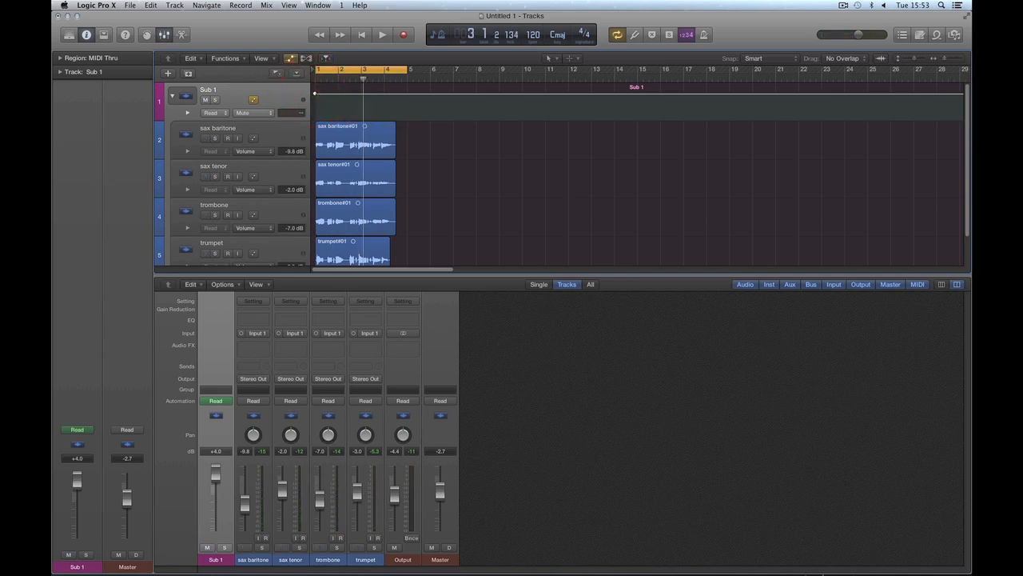
{"action": "left_click", "coordinate": [314, 95]}
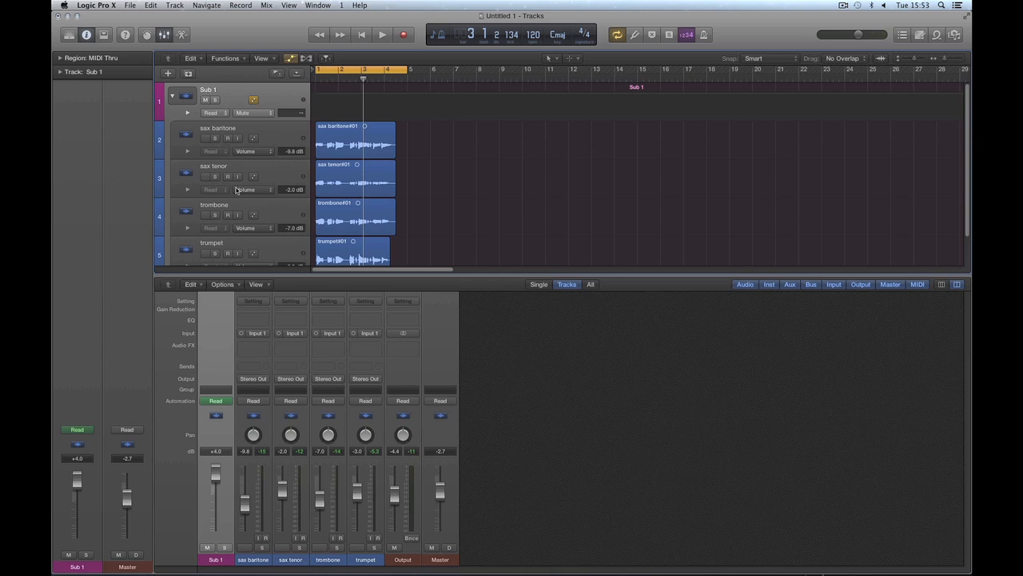
{"action": "left_click", "coordinate": [228, 101]}
{"action": "key", "text": "x"}
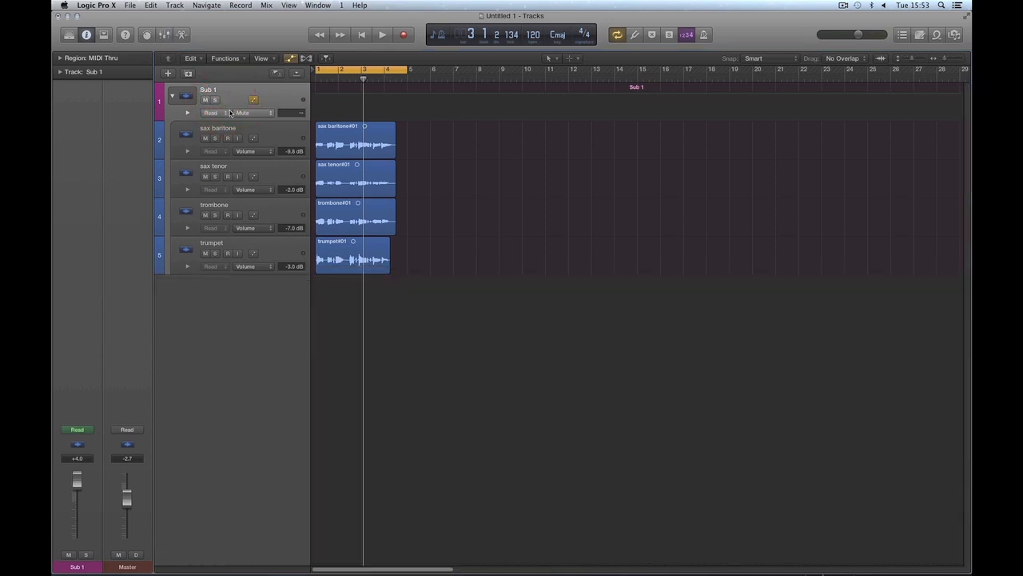
Step: Select the four brass subtracks and turn on track automation for each of them
{"action": "left_click", "coordinate": [267, 143]}
{"action": "left_click", "coordinate": [276, 172], "text": "shift"}
{"action": "left_click", "coordinate": [281, 211], "text": "shift"}
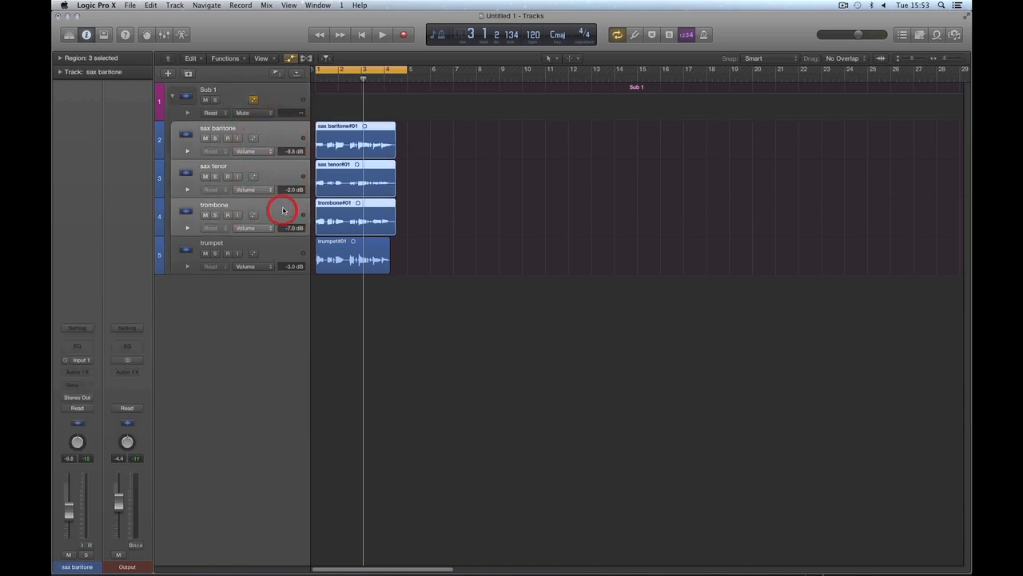
{"action": "left_click", "coordinate": [281, 247], "text": "shift"}
{"action": "left_click", "coordinate": [253, 138]}
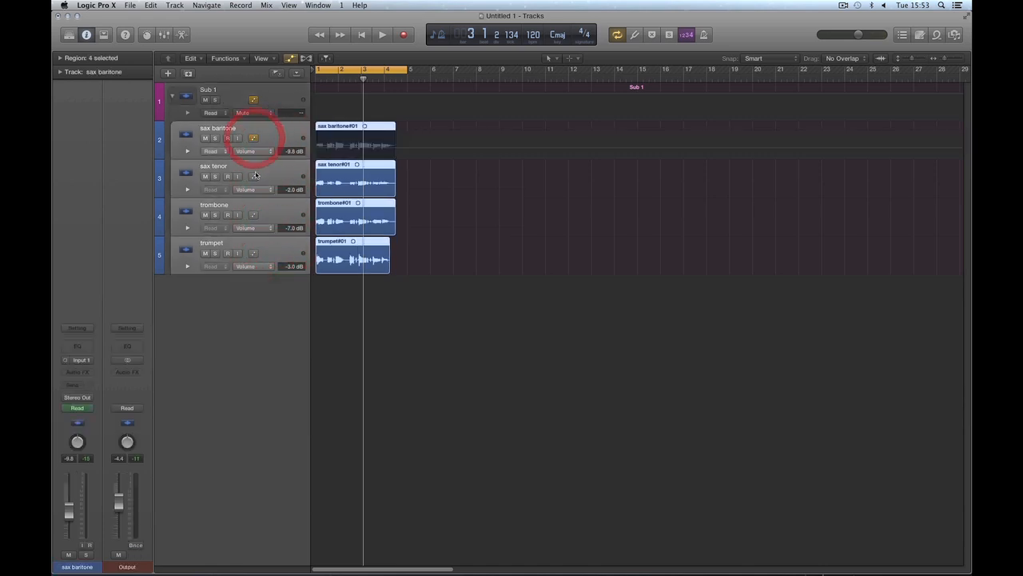
{"action": "left_click", "coordinate": [253, 176]}
{"action": "left_click", "coordinate": [252, 214]}
{"action": "left_click", "coordinate": [252, 253]}
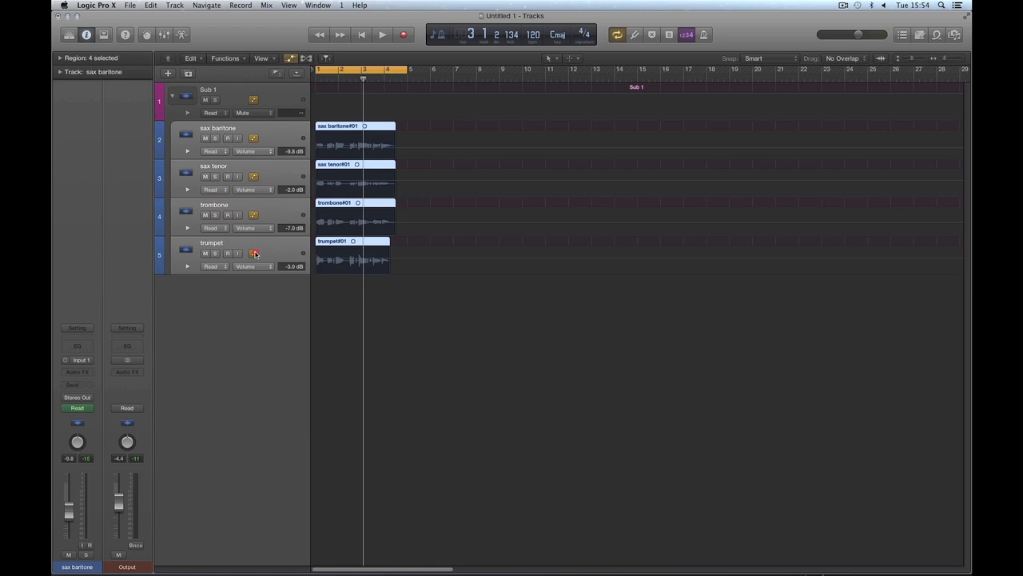
Step: Turn off track automation on the sax baritone, sax tenor, trombone and trumpet subtracks
{"action": "left_click", "coordinate": [253, 137]}
{"action": "left_click", "coordinate": [253, 176]}
{"action": "left_click", "coordinate": [253, 215]}
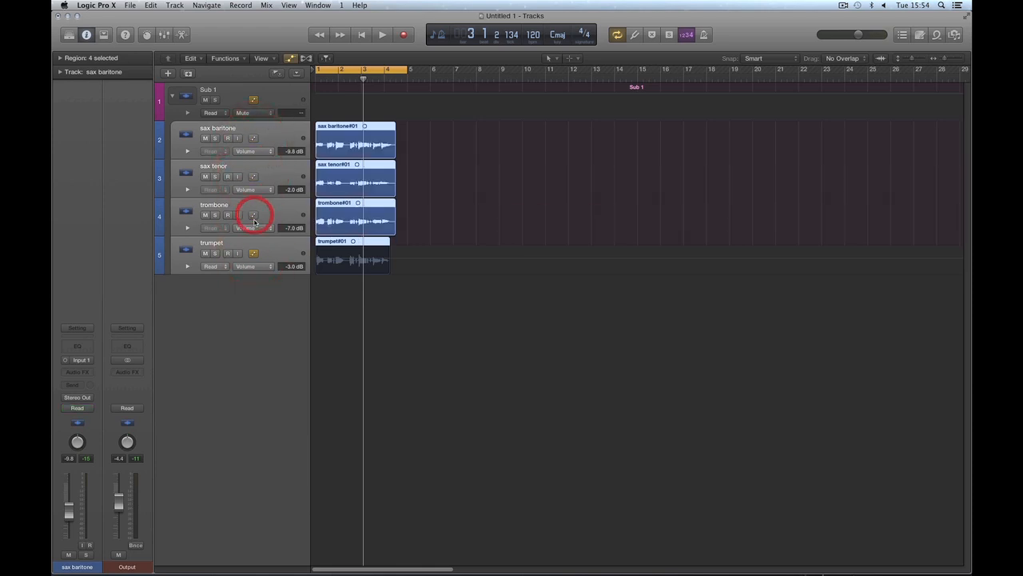
{"action": "left_click", "coordinate": [252, 252]}
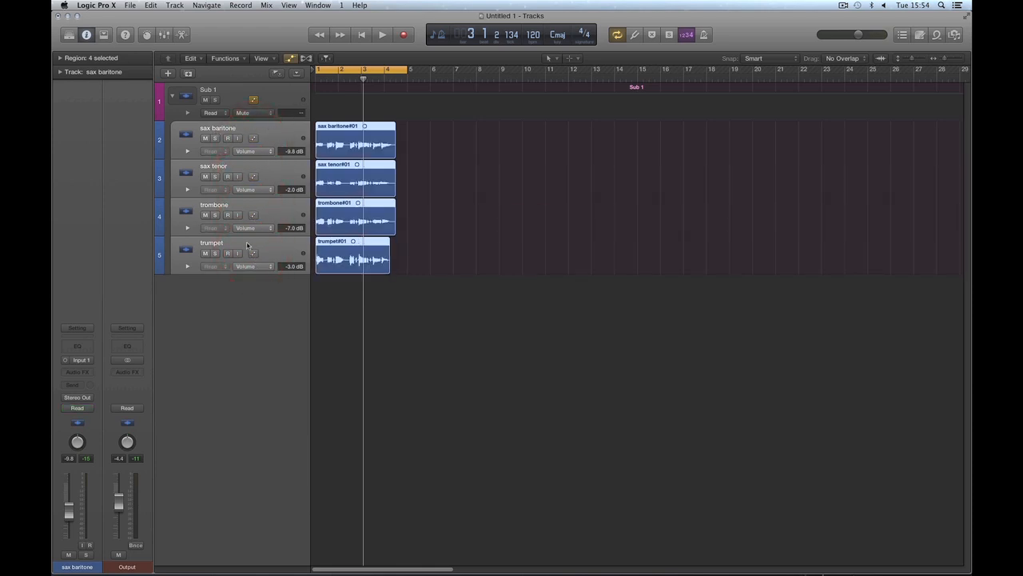
Step: Switch the track selection between the Sub 1 main track and its sax baritone and trumpet subtracks
{"action": "left_click", "coordinate": [274, 107]}
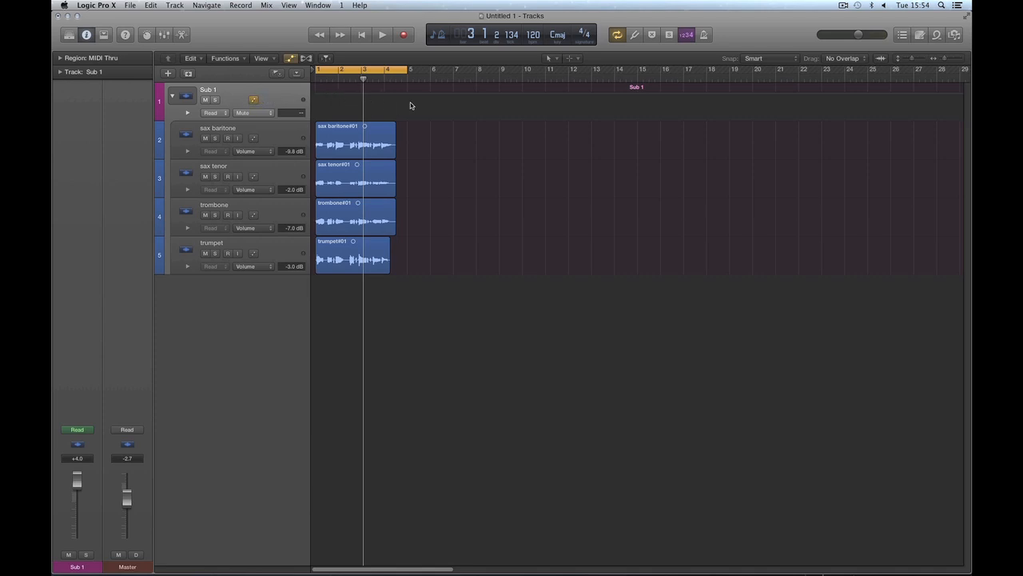
{"action": "left_click", "coordinate": [270, 137]}
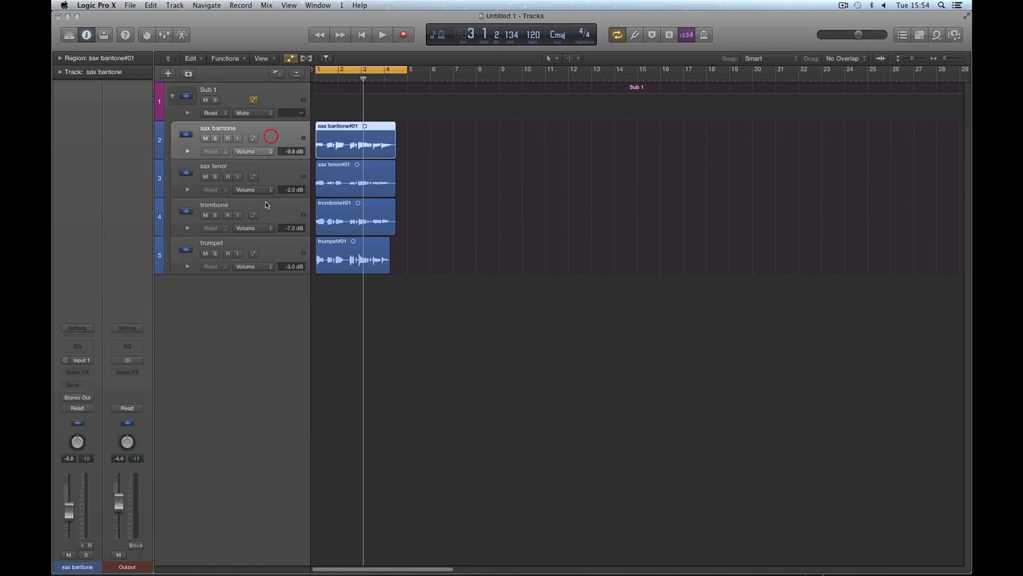
{"action": "left_click", "coordinate": [271, 256], "text": "shift"}
{"action": "left_click", "coordinate": [275, 96]}
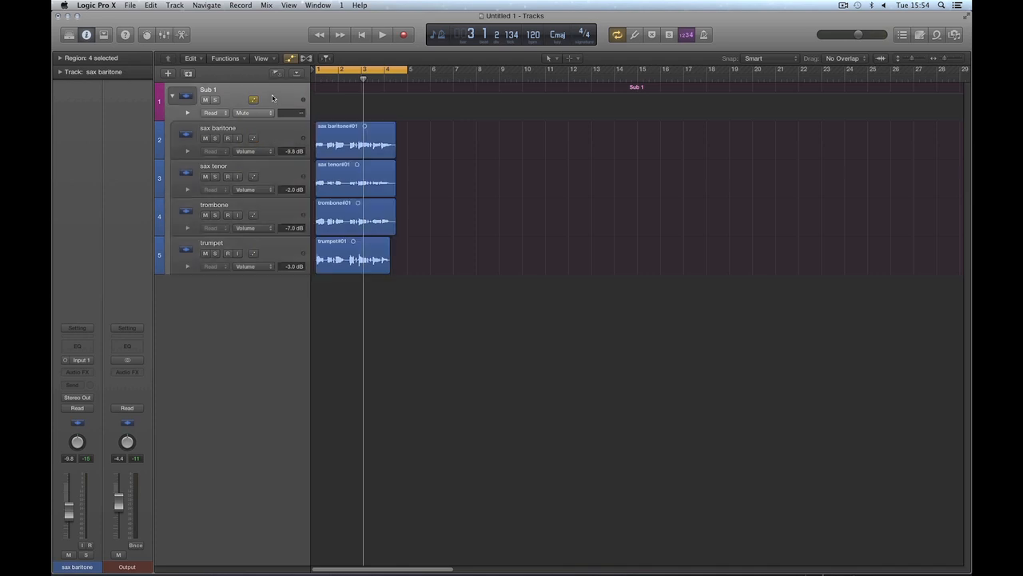
Step: Hide track automation and collapse the Sub 1 stack into a single combined region
{"action": "left_click", "coordinate": [171, 98]}
{"action": "left_click", "coordinate": [291, 58]}
{"action": "left_click", "coordinate": [369, 91]}
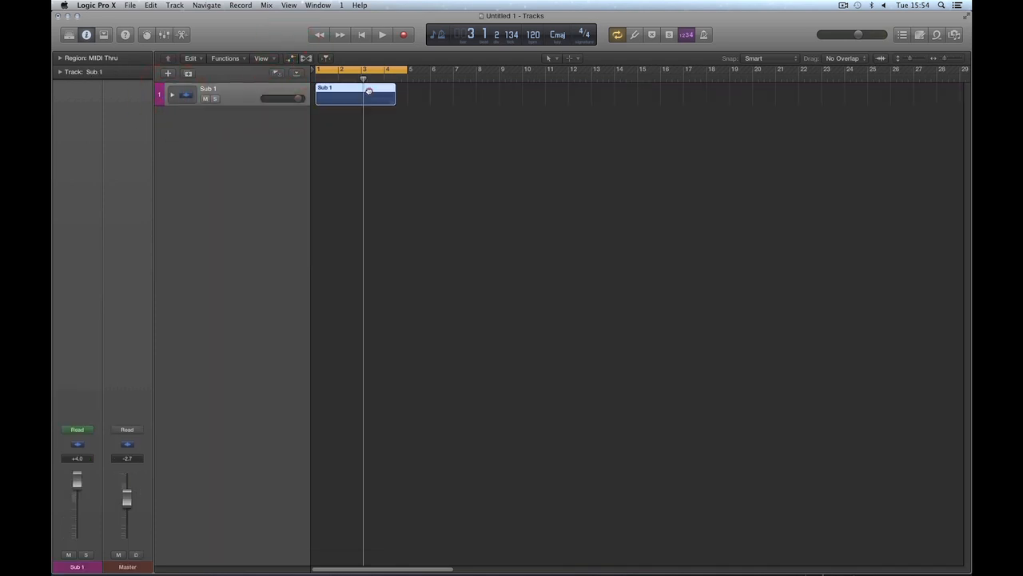
{"action": "mouse_move", "coordinate": [368, 91]}
{"action": "left_mouse_down"}
{"action": "mouse_move", "coordinate": [477, 92]}
{"action": "mouse_move", "coordinate": [367, 91]}
{"action": "left_mouse_up"}
{"action": "left_click", "coordinate": [173, 96]}
{"action": "left_click", "coordinate": [171, 95]}
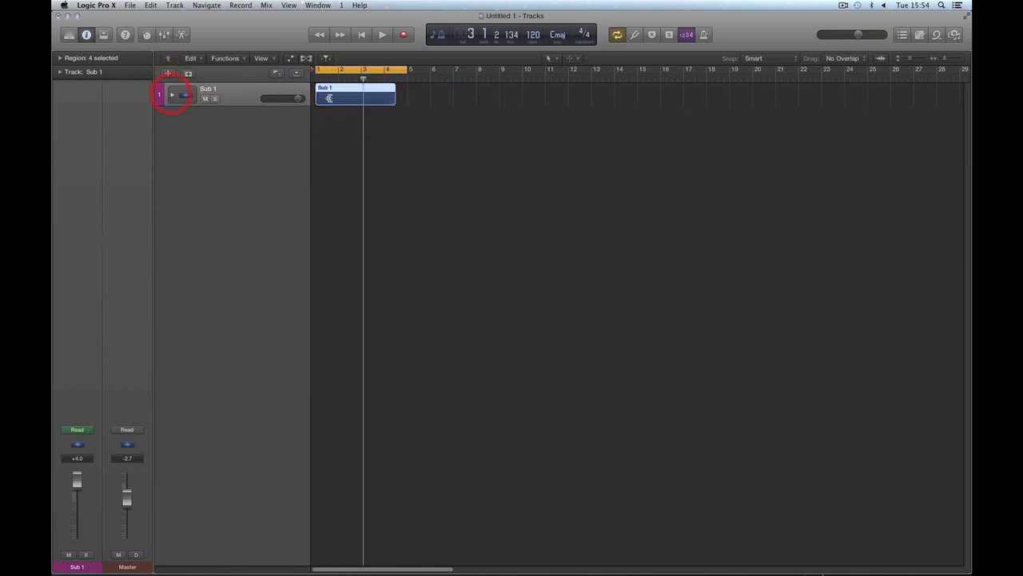
Step: Lower the Sub 1 volume to -1.3 dB and expand the stack to show its subtracks
{"action": "left_click_drag", "start_coordinate": [331, 96], "coordinate": [271, 101]}
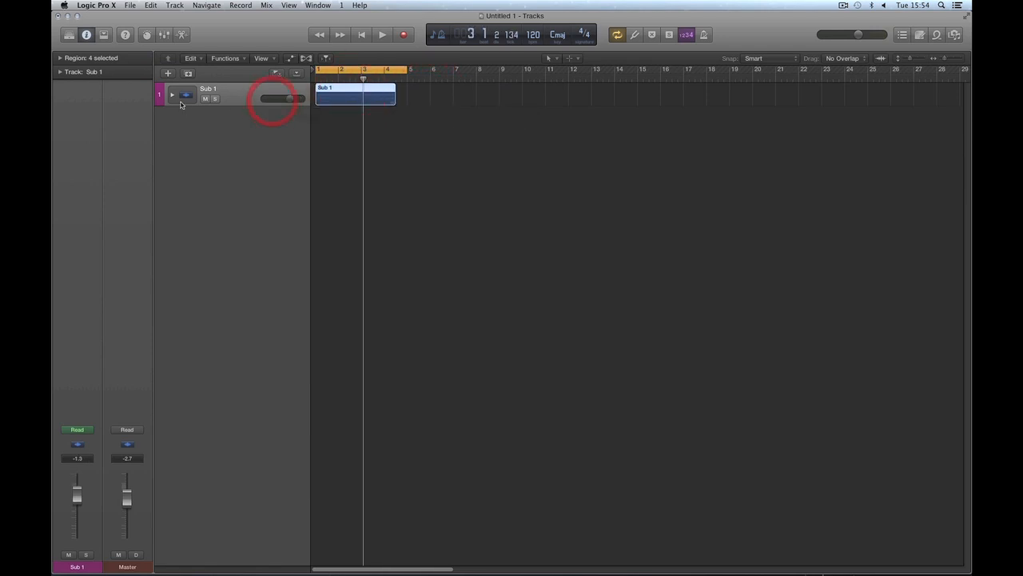
{"action": "left_click", "coordinate": [172, 96]}
{"action": "left_click", "coordinate": [170, 95]}
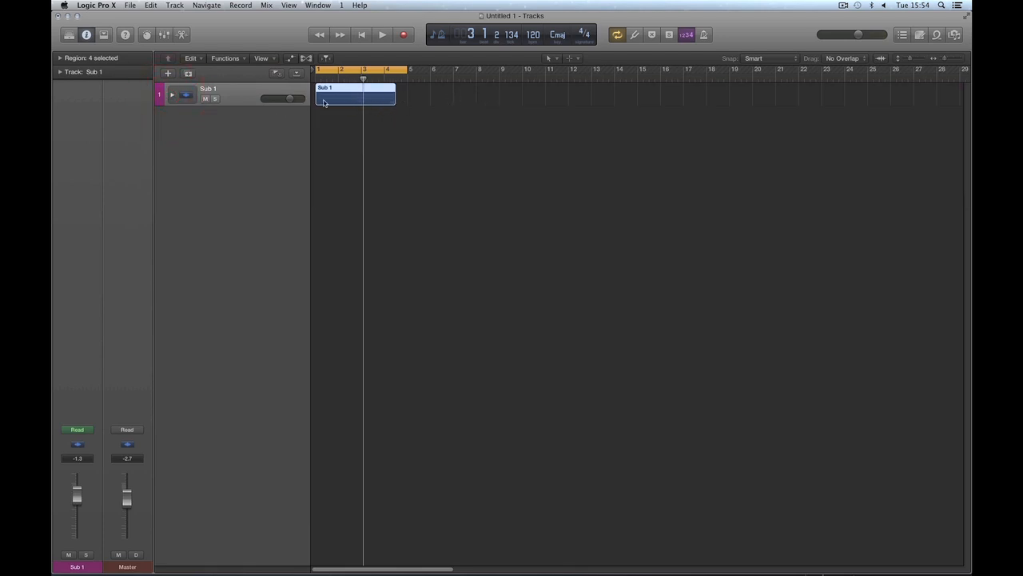
{"action": "left_click", "coordinate": [173, 95]}
{"action": "left_click", "coordinate": [441, 183]}
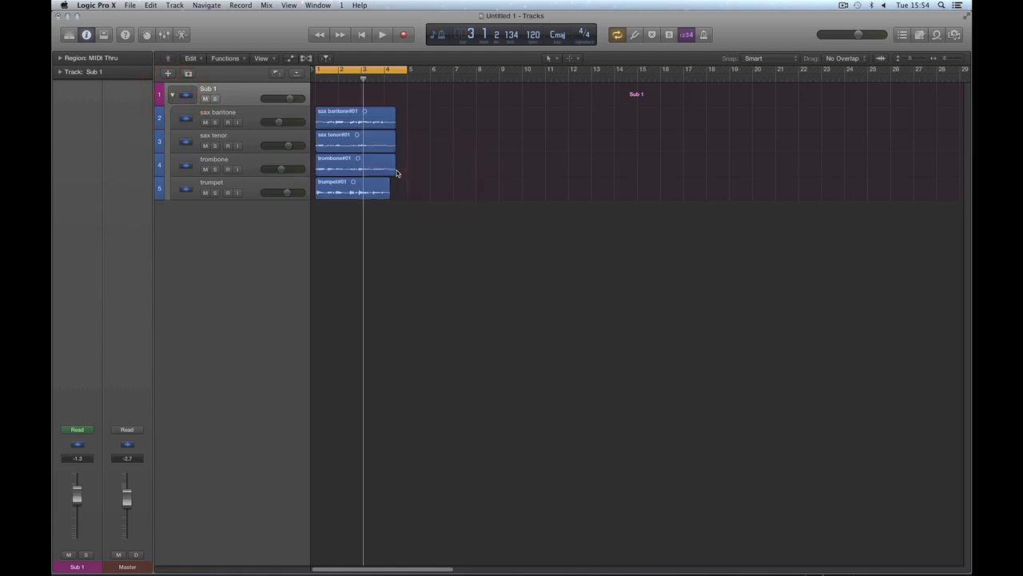
Step: Try trimming the end of the trombone region, and collapse and reopen the Sub 1 stack
{"action": "left_click_drag", "start_coordinate": [394, 171], "coordinate": [377, 171]}
{"action": "left_click_drag", "start_coordinate": [406, 171], "coordinate": [396, 148]}
{"action": "left_click", "coordinate": [172, 96]}
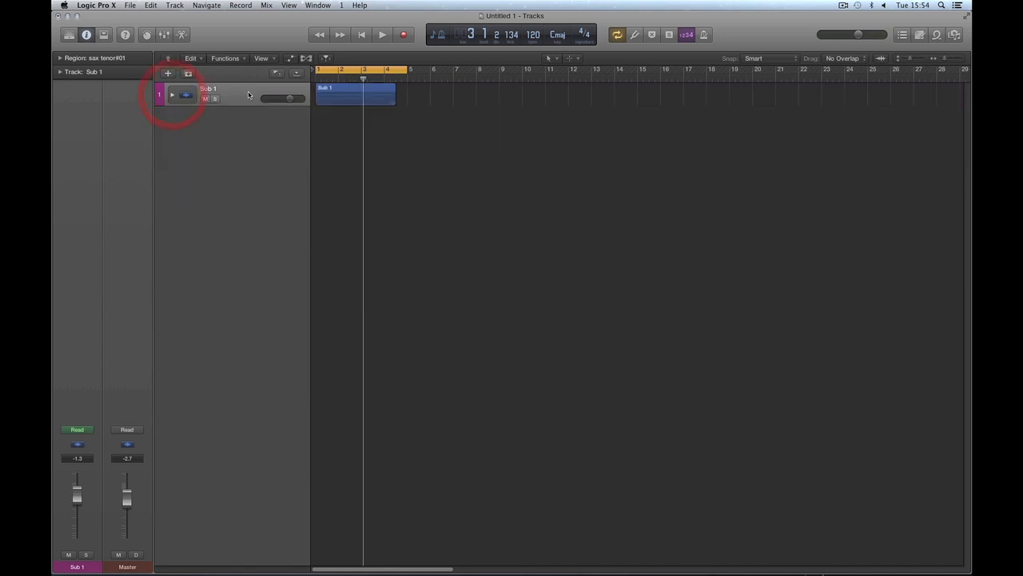
{"action": "left_click", "coordinate": [172, 96]}
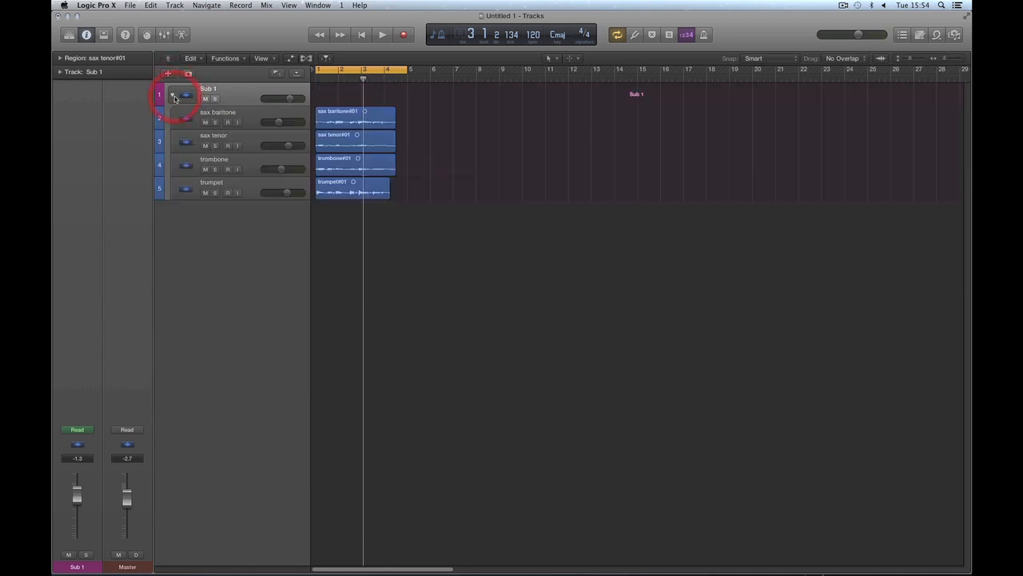
Step: Show the Mixer with the Sub 1 stack collapsed, and lower its fader slightly during playback
{"action": "key", "text": "x"}
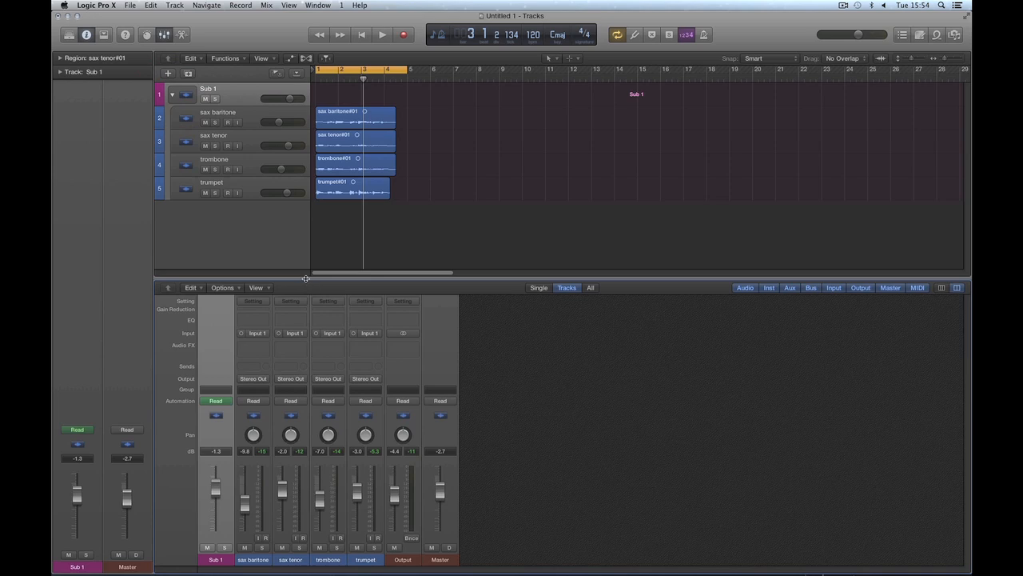
{"action": "left_click", "coordinate": [172, 95]}
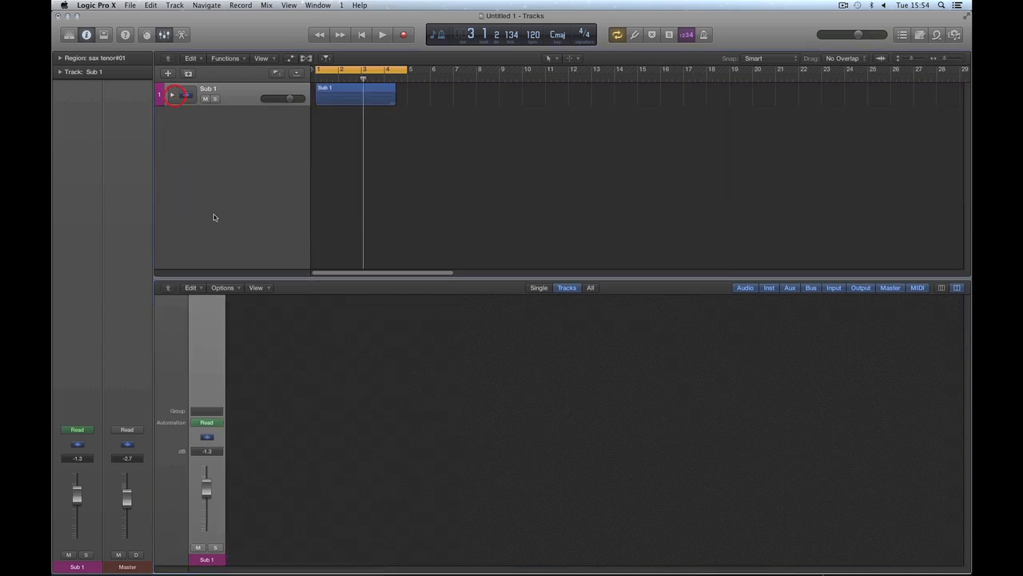
{"action": "key", "text": "space"}
{"action": "mouse_move", "coordinate": [207, 493]}
{"action": "left_mouse_down"}
{"action": "mouse_move", "coordinate": [207, 519]}
{"action": "mouse_move", "coordinate": [210, 494]}
{"action": "left_mouse_up"}
{"action": "key", "text": "space"}
Step: Rename the Sub 1 main track as brass section
{"action": "double_click", "coordinate": [208, 89]}
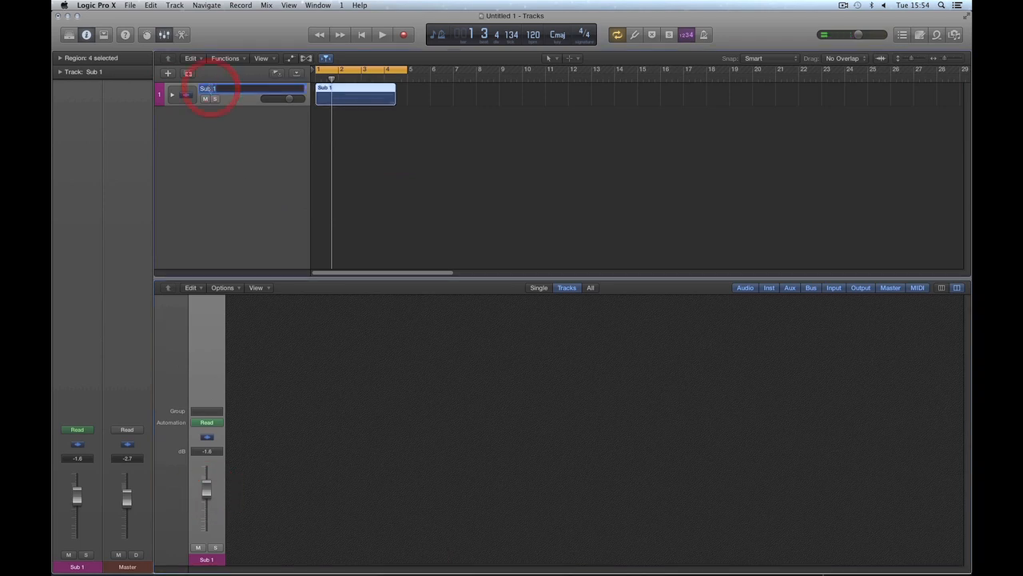
{"action": "type", "text": "brass section"}
{"action": "key", "text": "Return"}
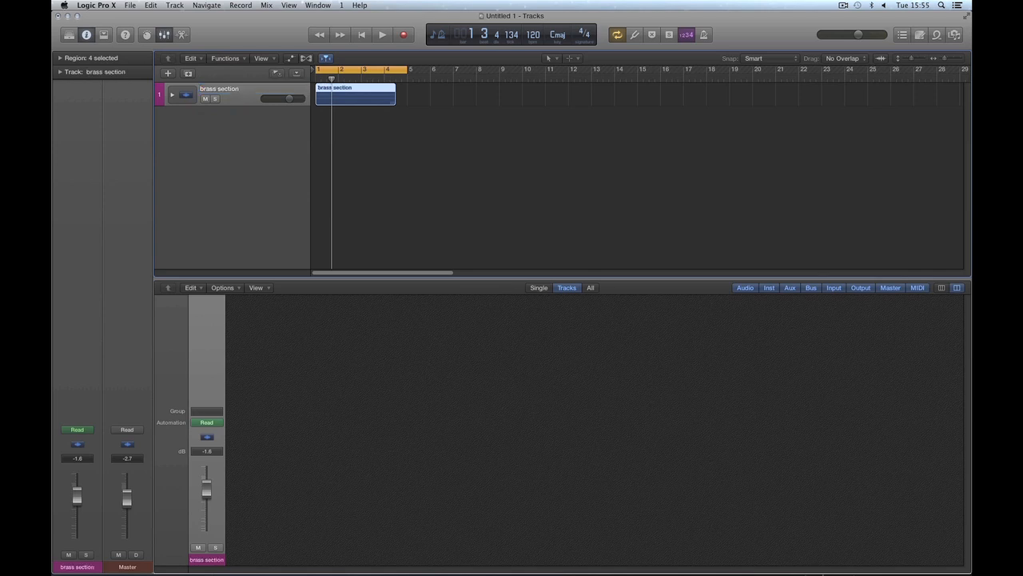
Step: Lower the brass section volume to -4.8 dB and adjust its fader to -2.3 dB during playback
{"action": "left_click_drag", "start_coordinate": [292, 99], "coordinate": [283, 99]}
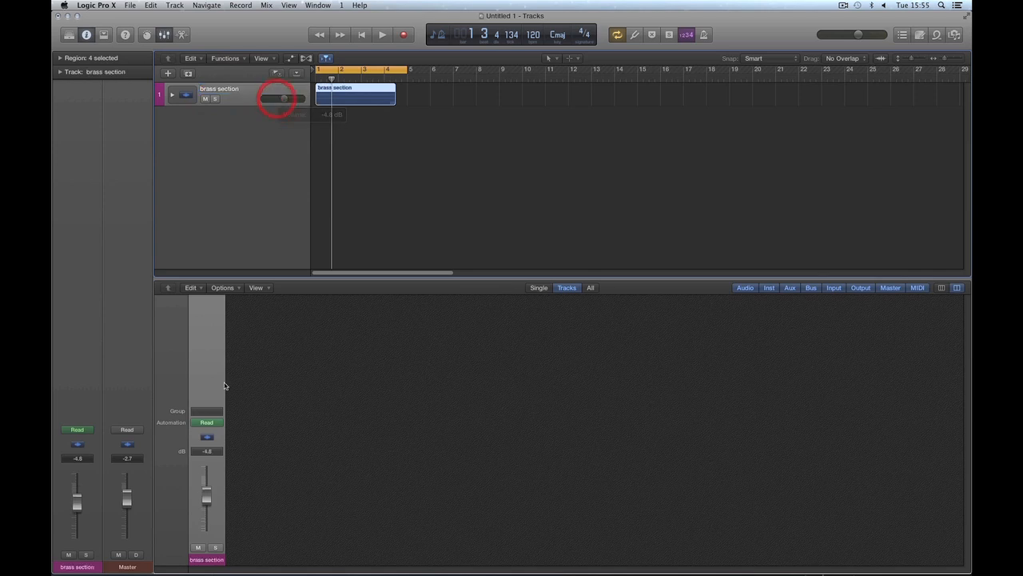
{"action": "left_click_drag", "start_coordinate": [207, 503], "coordinate": [209, 483]}
{"action": "key", "text": "space"}
{"action": "key", "text": "space"}
Step: Expand the brass section stack and select all four subtracks to show their Stereo Out routing in the Mixer
{"action": "left_click", "coordinate": [171, 94]}
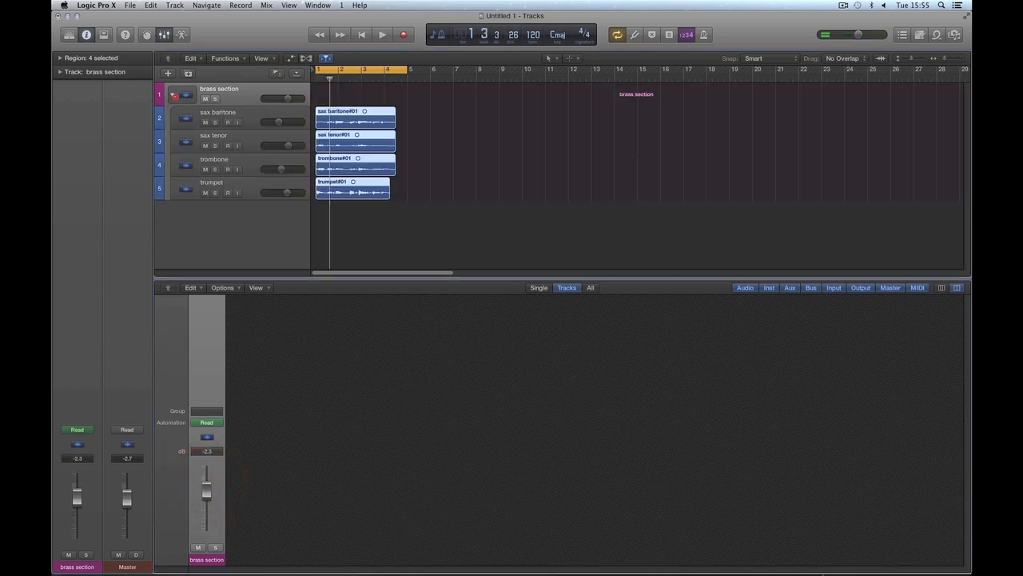
{"action": "left_click", "coordinate": [250, 121]}
{"action": "left_click", "coordinate": [252, 181], "text": "shift"}
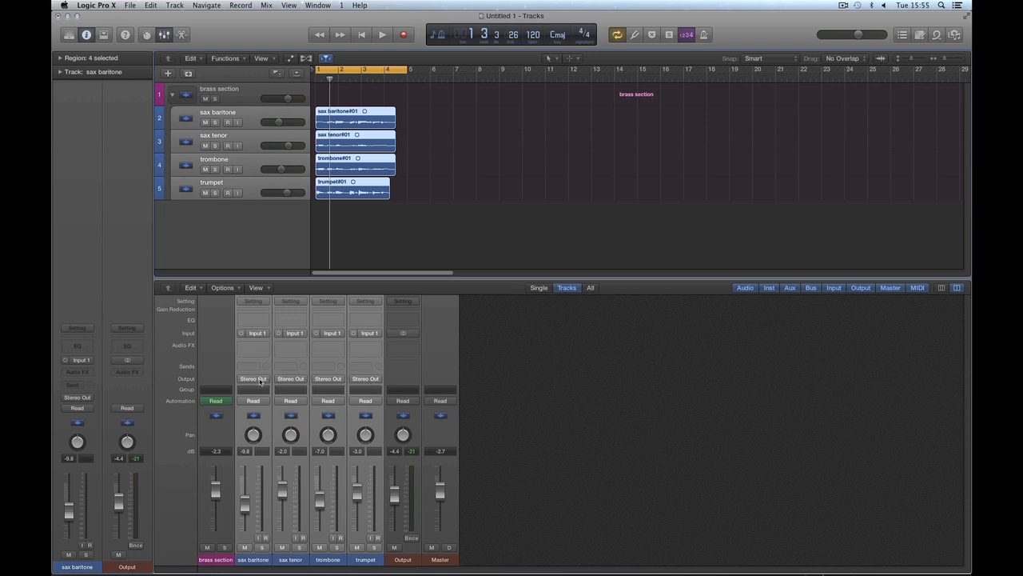
Step: Play the tracks while setting the Output fader to -4.8 dB and the brass section fader to -1.1 dB
{"action": "left_click_drag", "start_coordinate": [396, 495], "coordinate": [397, 499]}
{"action": "key", "text": "space"}
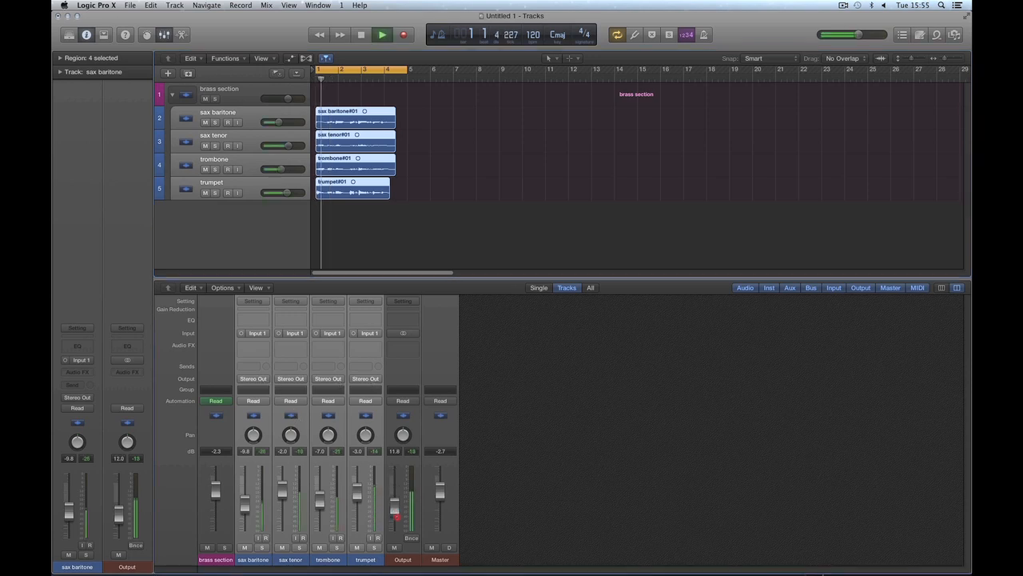
{"action": "key", "text": "space"}
{"action": "mouse_move", "coordinate": [215, 489]}
{"action": "left_mouse_down"}
{"action": "mouse_move", "coordinate": [215, 502]}
{"action": "mouse_move", "coordinate": [215, 484]}
{"action": "left_mouse_up"}
{"action": "key", "text": "space"}
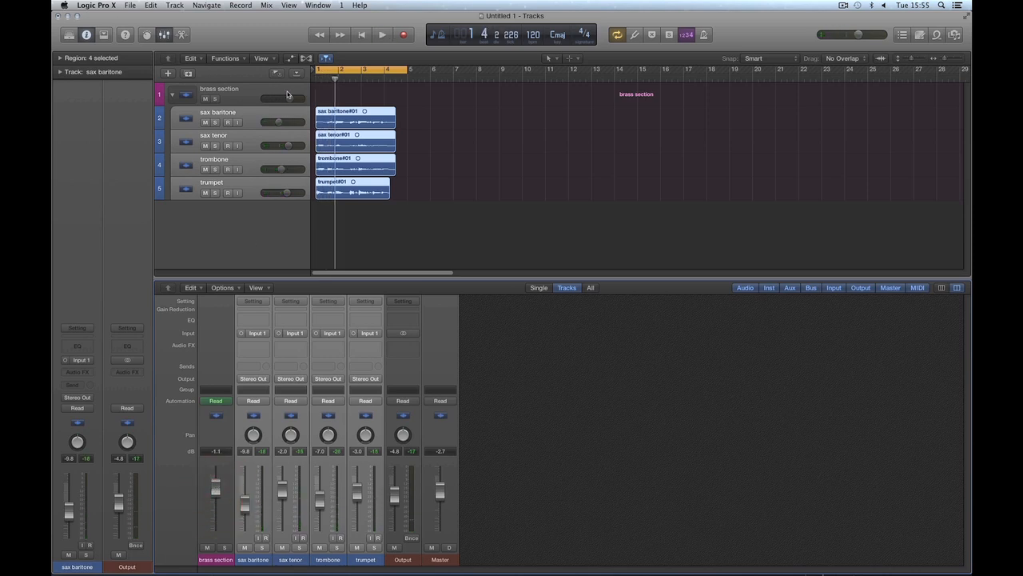
Step: Lower the brass section volume to -9.1 dB, and collapse and reopen the stack
{"action": "left_click_drag", "start_coordinate": [290, 98], "coordinate": [275, 99]}
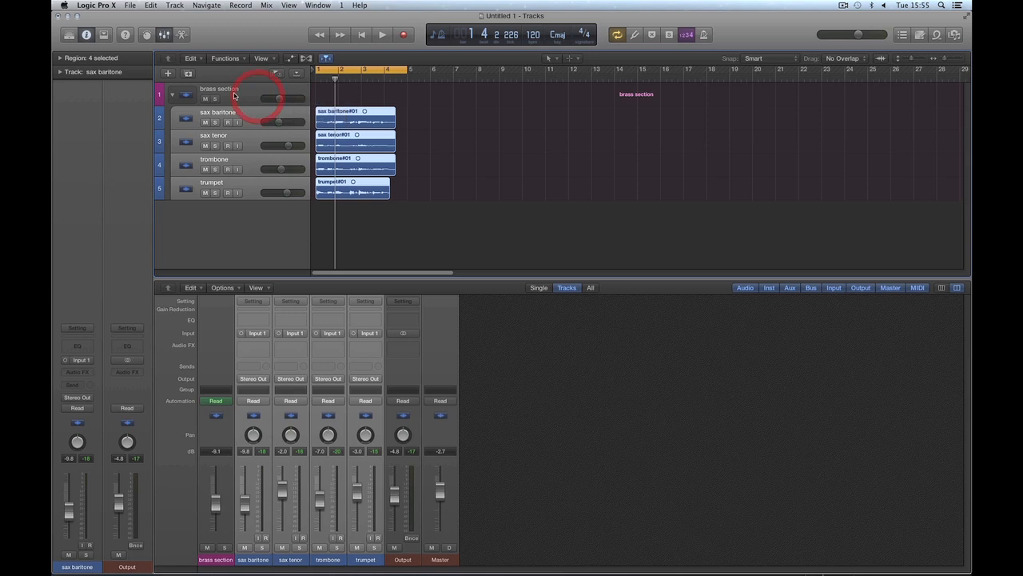
{"action": "left_click", "coordinate": [238, 94]}
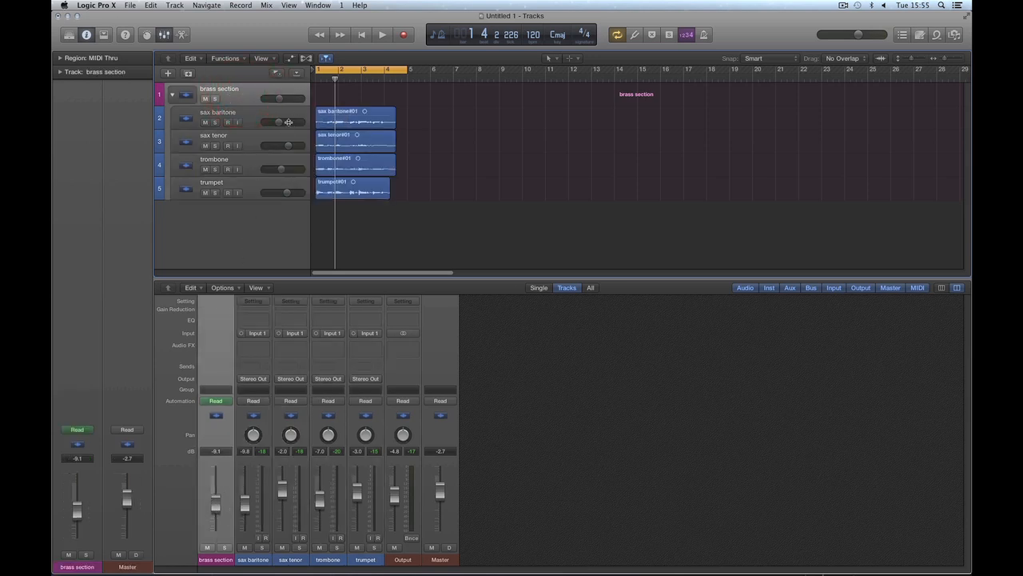
{"action": "left_click", "coordinate": [172, 95]}
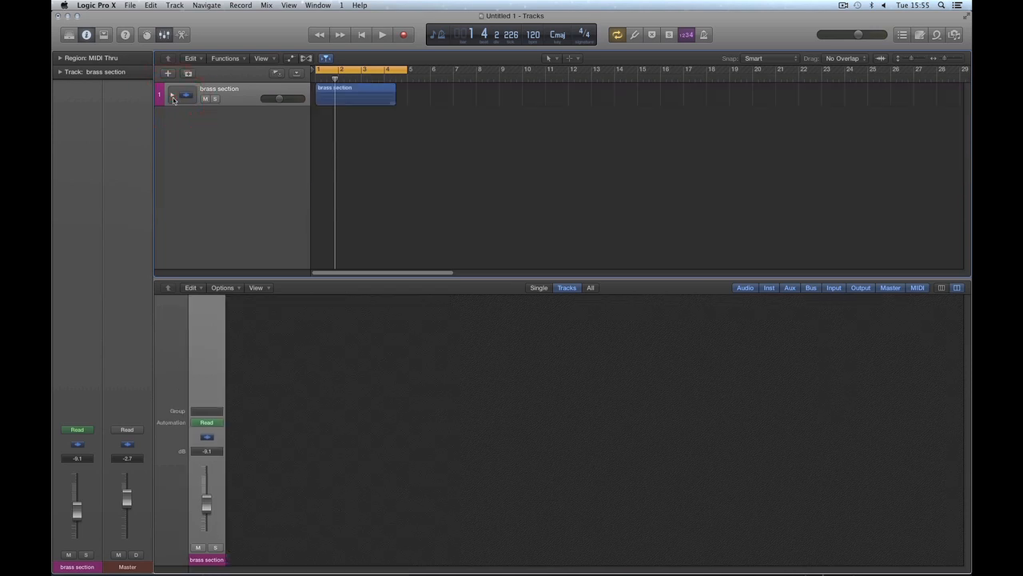
{"action": "left_click", "coordinate": [172, 95]}
{"action": "left_click", "coordinate": [172, 95]}
{"action": "left_click", "coordinate": [172, 97]}
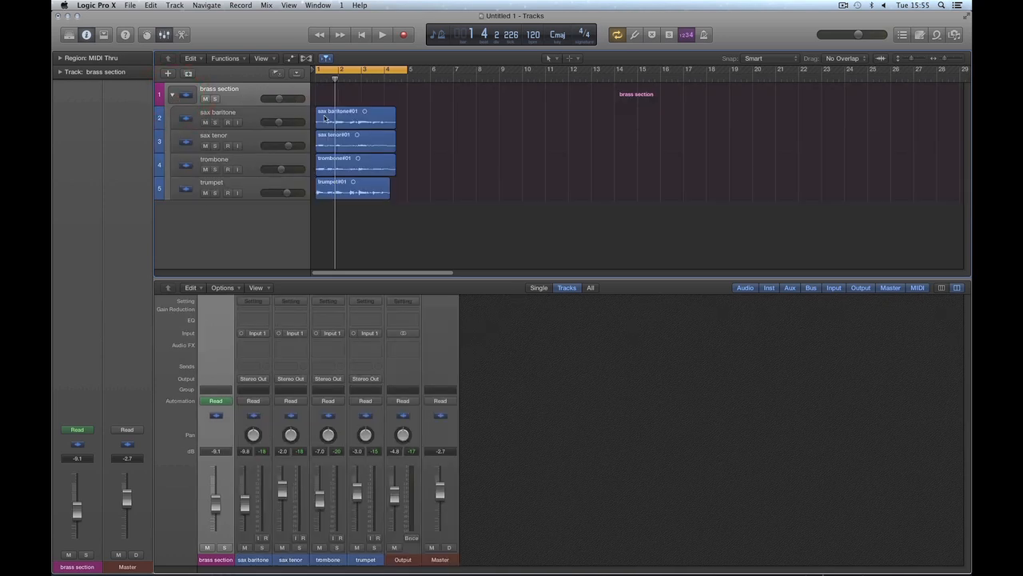
Step: Select the four subtracks, reselect the brass section main track, and flatten its stack into separate tracks
{"action": "left_click", "coordinate": [258, 119]}
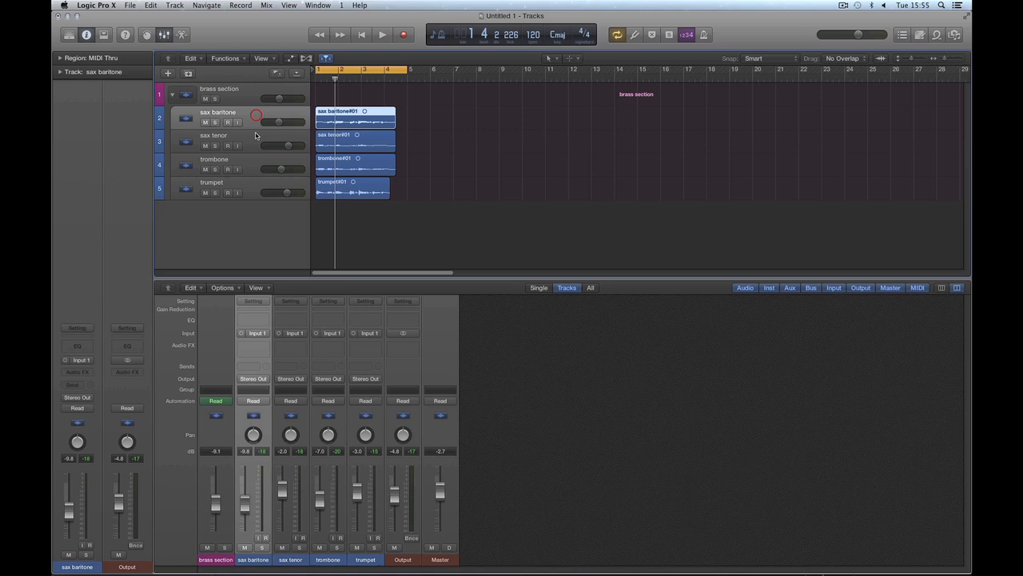
{"action": "left_click", "coordinate": [258, 189], "text": "shift"}
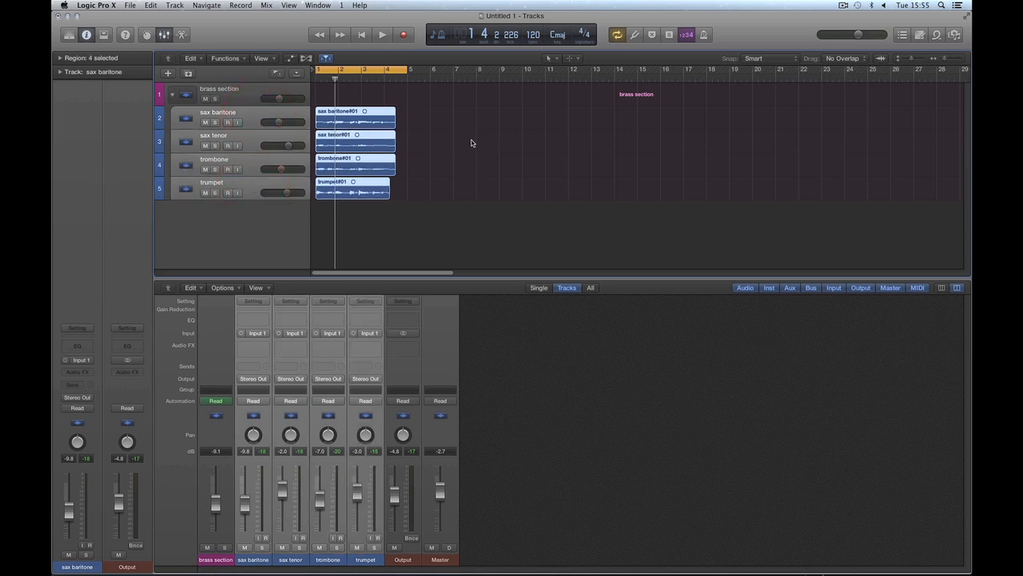
{"action": "left_click", "coordinate": [508, 141]}
{"action": "left_click", "coordinate": [231, 93]}
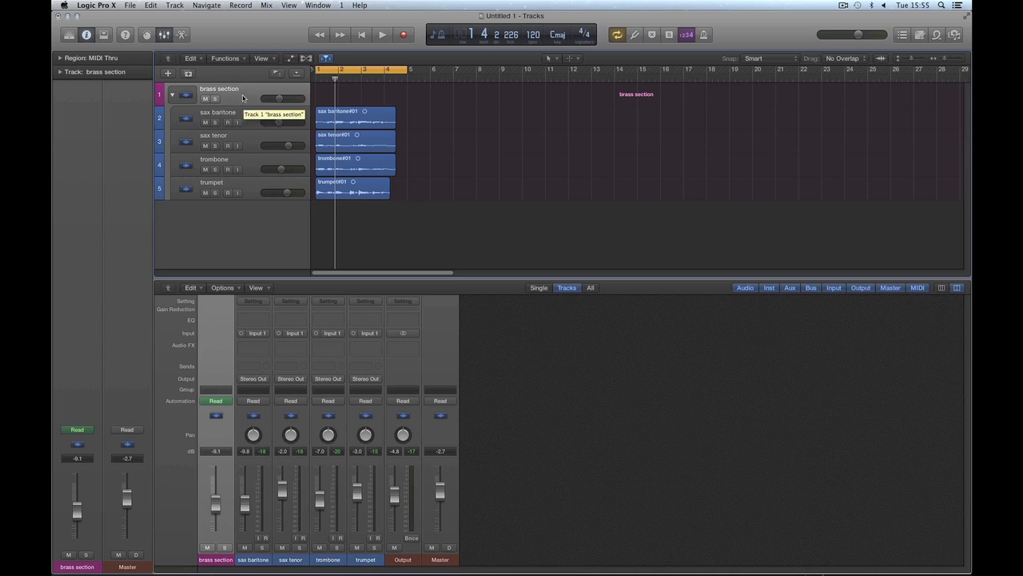
{"action": "right_click", "coordinate": [246, 99]}
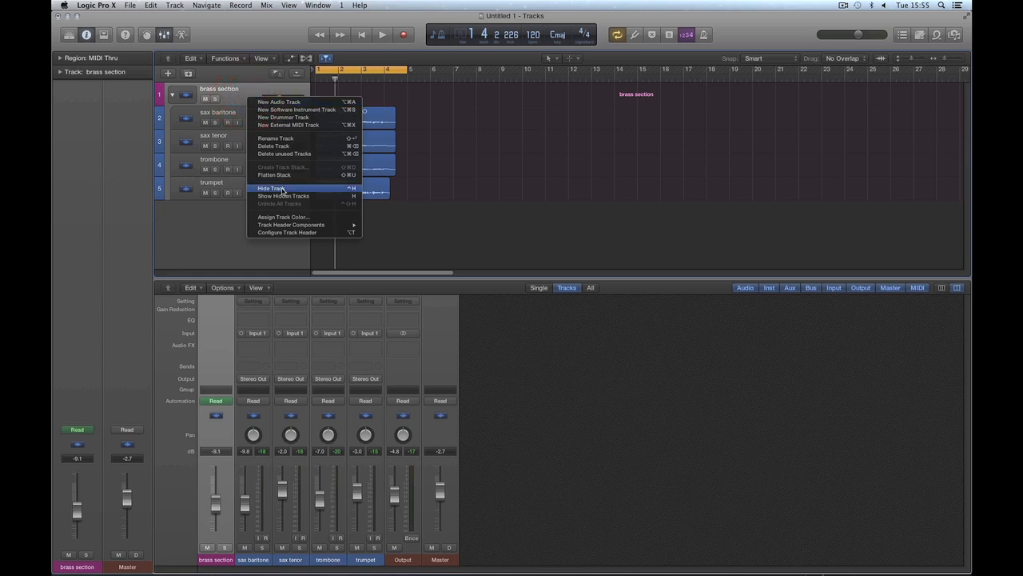
{"action": "left_click", "coordinate": [276, 175]}
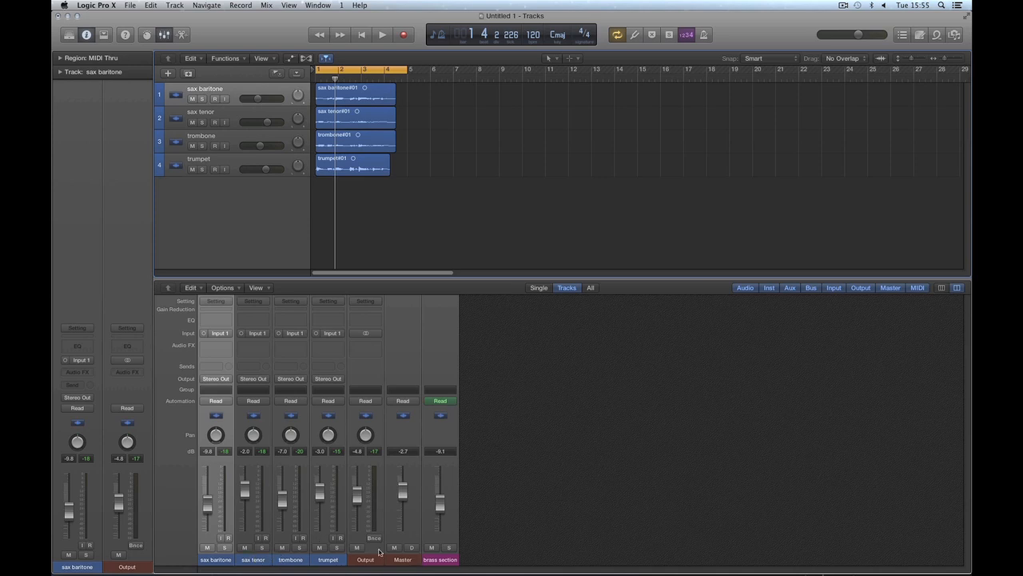
Step: Raise the leftover brass section fader in the Mixer to -4.1 dB and delete that channel strip
{"action": "left_click", "coordinate": [435, 562]}
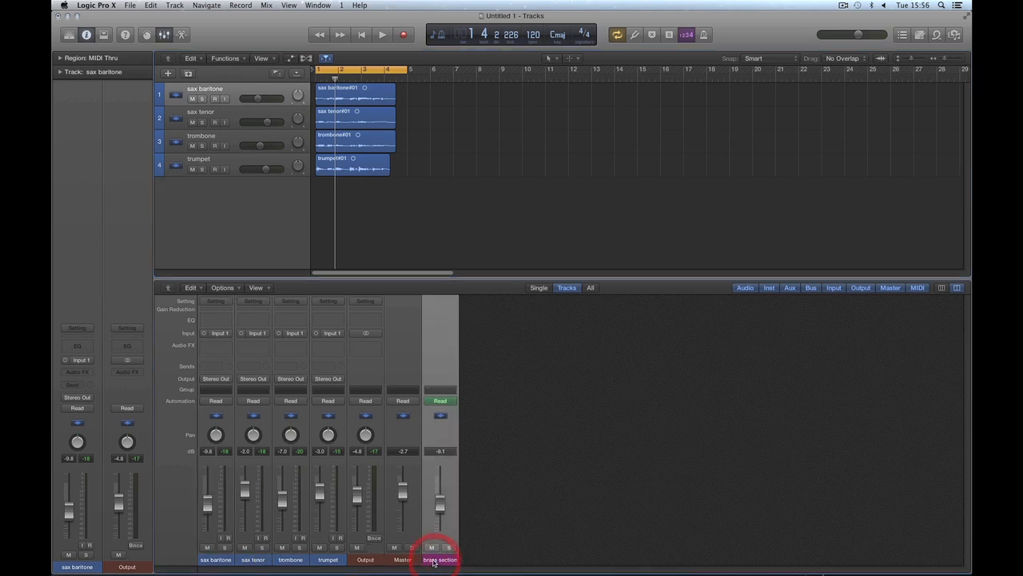
{"action": "left_click_drag", "start_coordinate": [440, 509], "coordinate": [443, 501]}
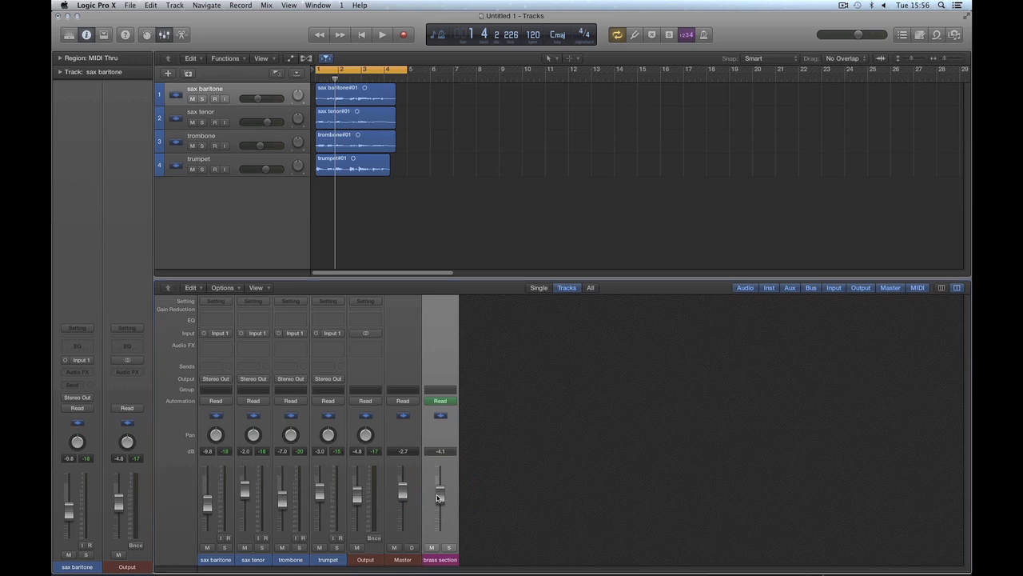
{"action": "key", "text": "BackSpace"}
{"action": "left_click", "coordinate": [510, 192]}
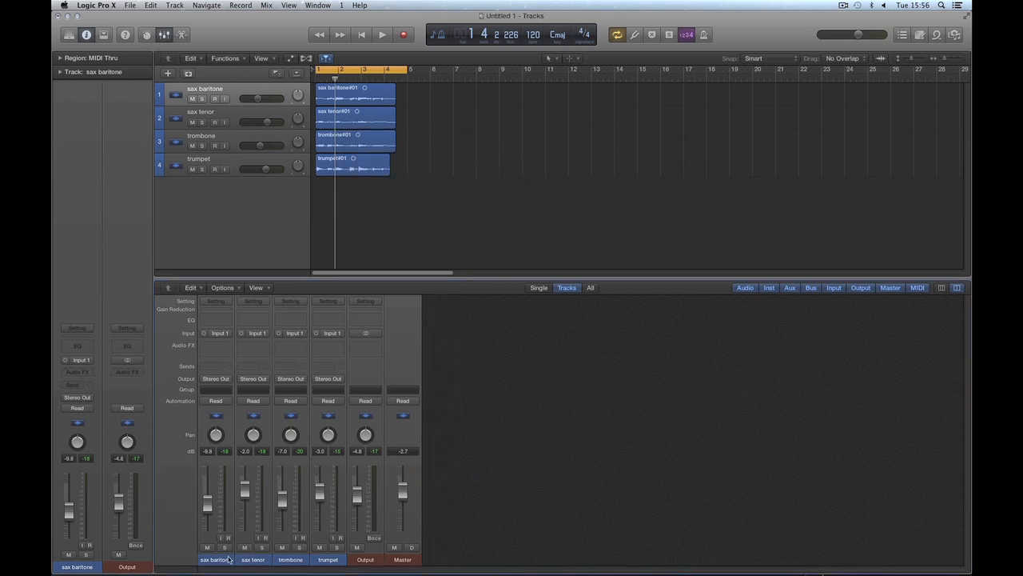
Step: Select the four brass tracks and their channel strips from sax baritone to trumpet to show their Stereo Out routing
{"action": "left_click_drag", "start_coordinate": [229, 560], "coordinate": [323, 560]}
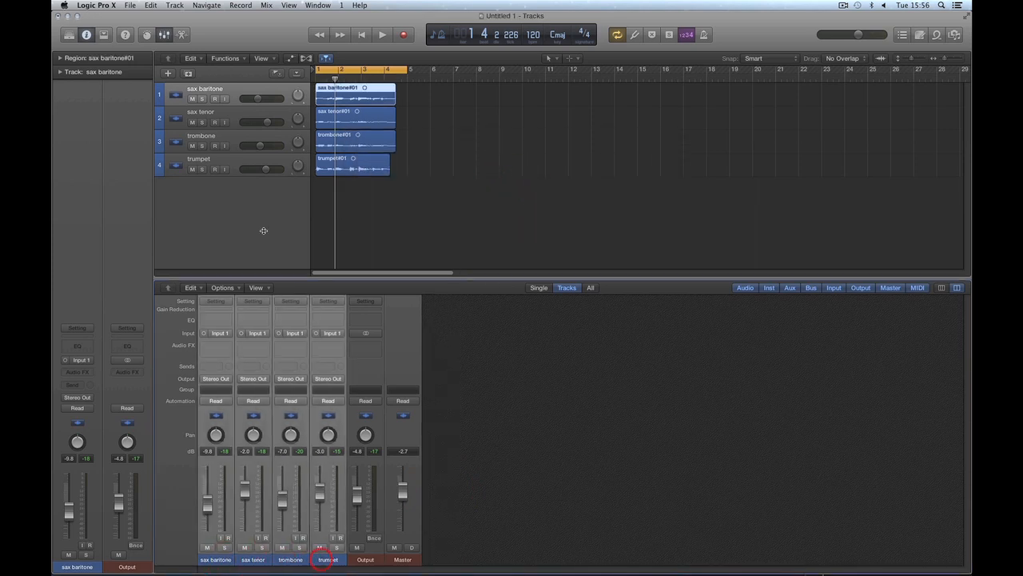
{"action": "left_click", "coordinate": [237, 164]}
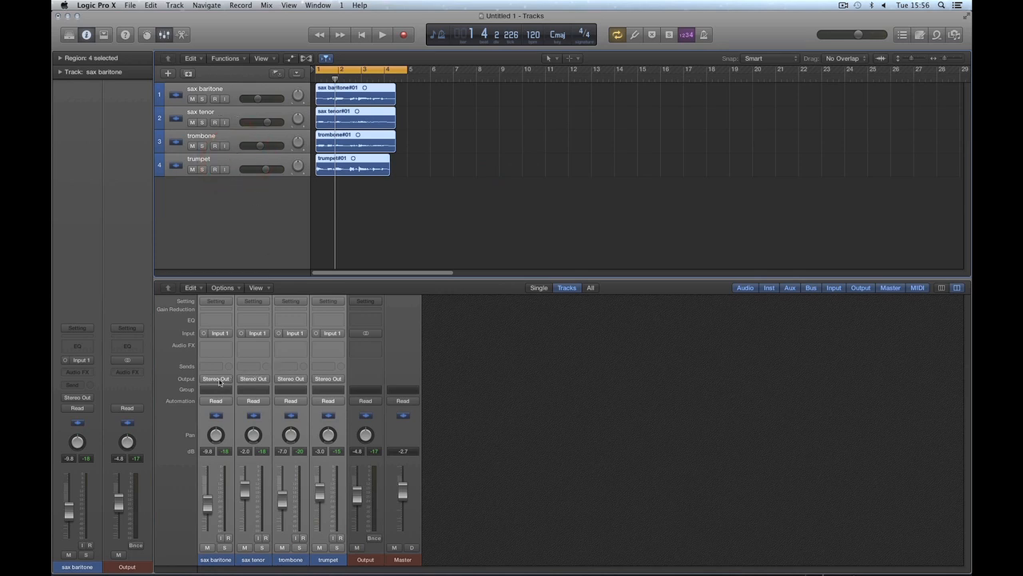
{"action": "left_click", "coordinate": [468, 460]}
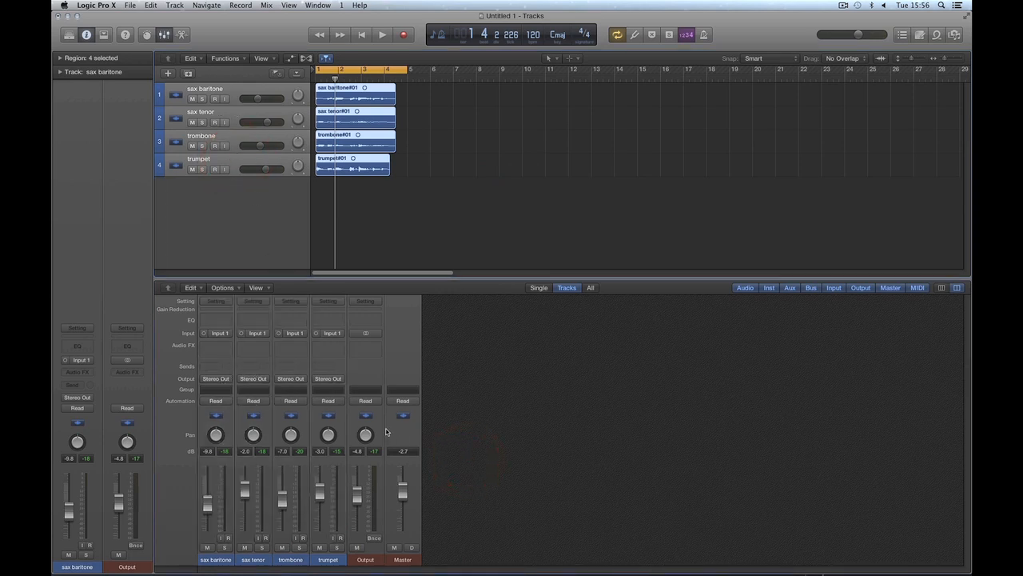
{"action": "left_click", "coordinate": [221, 559]}
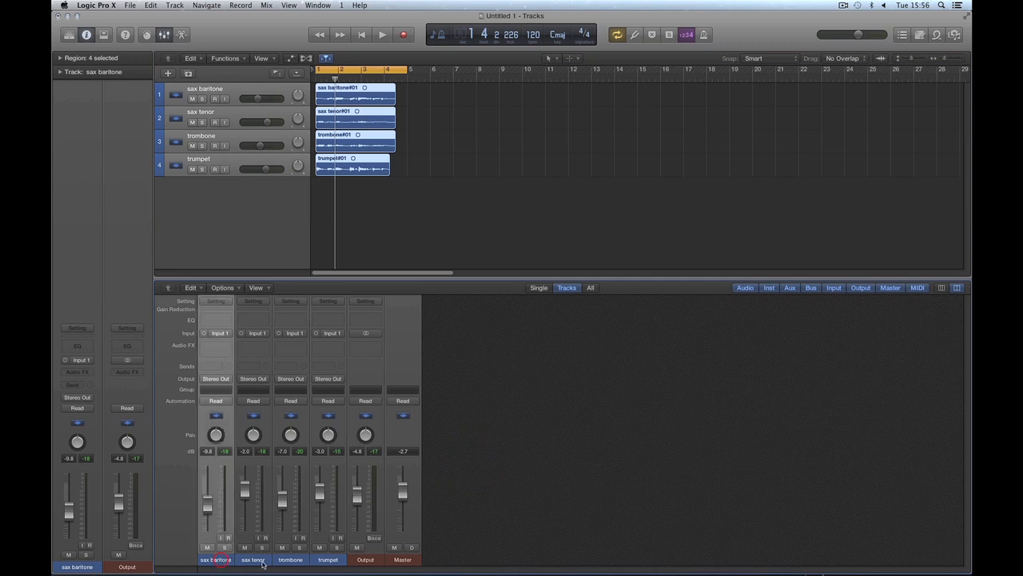
{"action": "left_click", "coordinate": [326, 559], "text": "shift"}
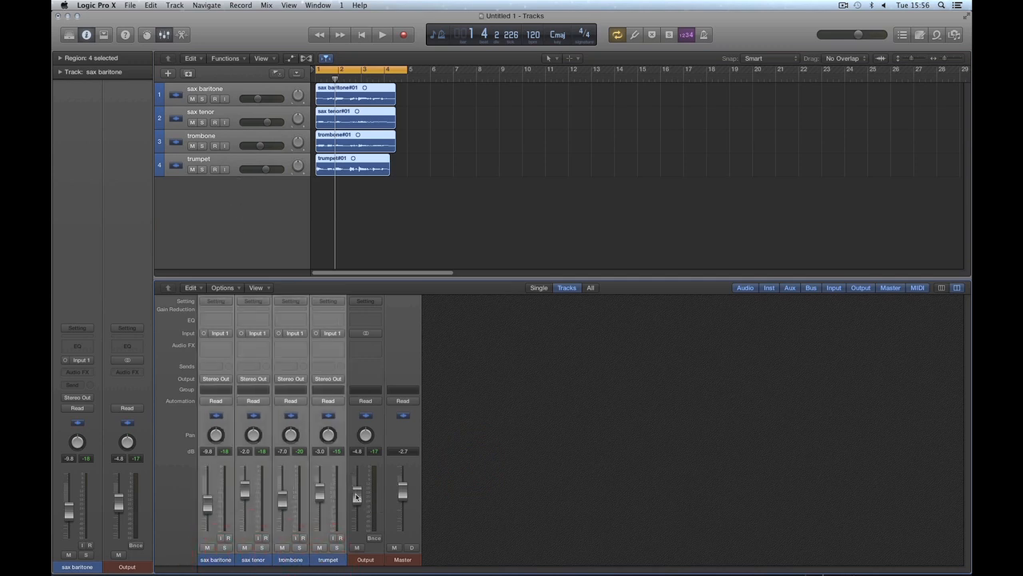
Step: Play the tracks while raising the Output fader to -3.8 dB, and stop playback
{"action": "key", "text": "space"}
{"action": "left_click_drag", "start_coordinate": [359, 499], "coordinate": [357, 491]}
{"action": "key", "text": "space"}
{"action": "left_click", "coordinate": [490, 450]}
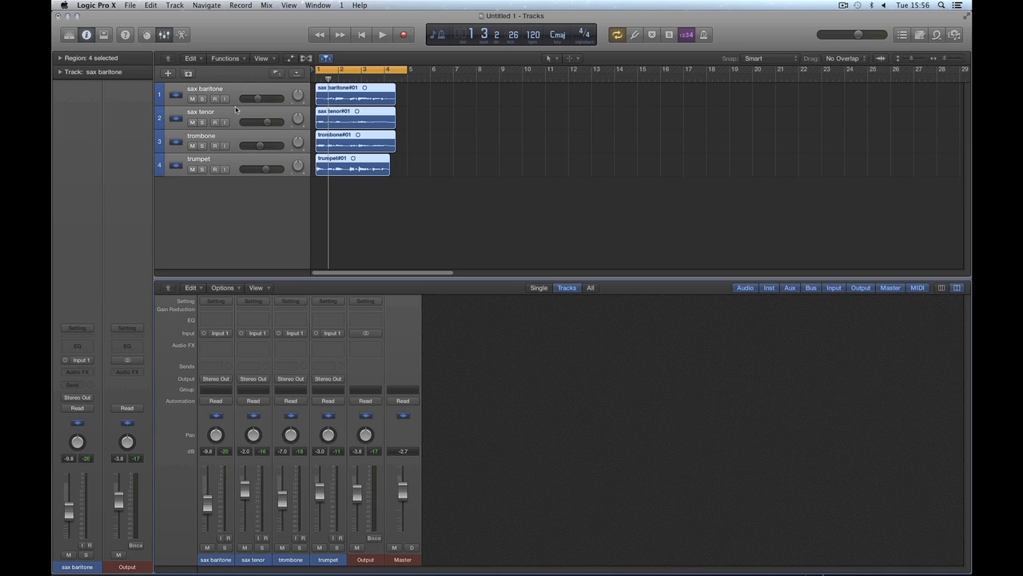
Step: Create a Summing Stack from the sax baritone, sax tenor, trombone and trumpet tracks
{"action": "left_click", "coordinate": [281, 240]}
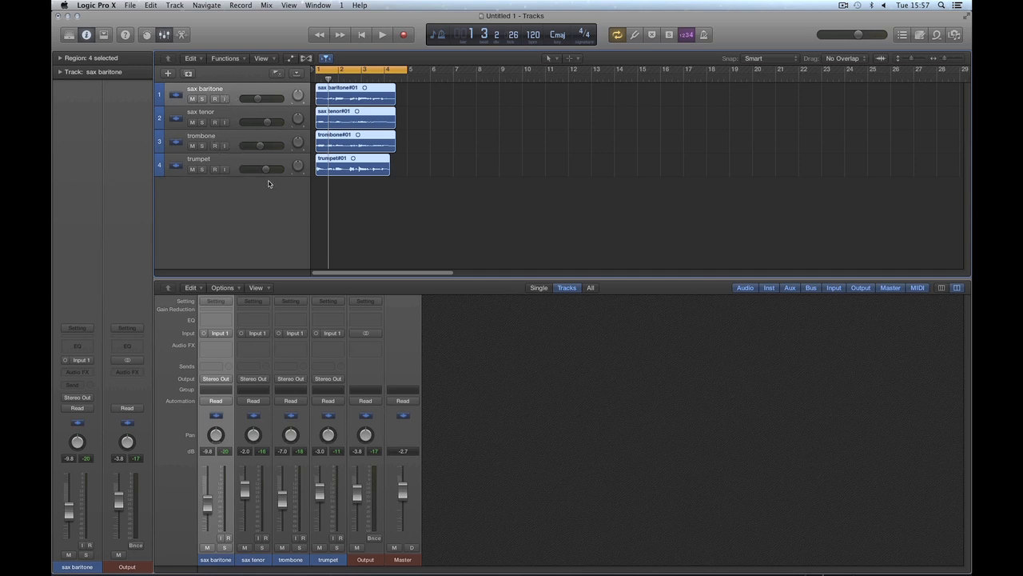
{"action": "left_click", "coordinate": [238, 167], "text": "shift"}
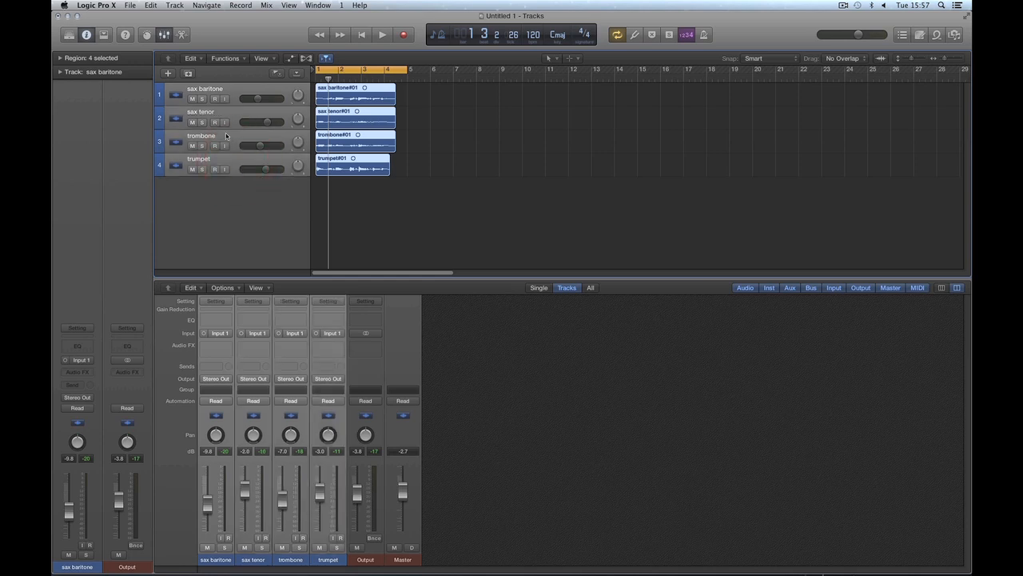
{"action": "right_click", "coordinate": [235, 143]}
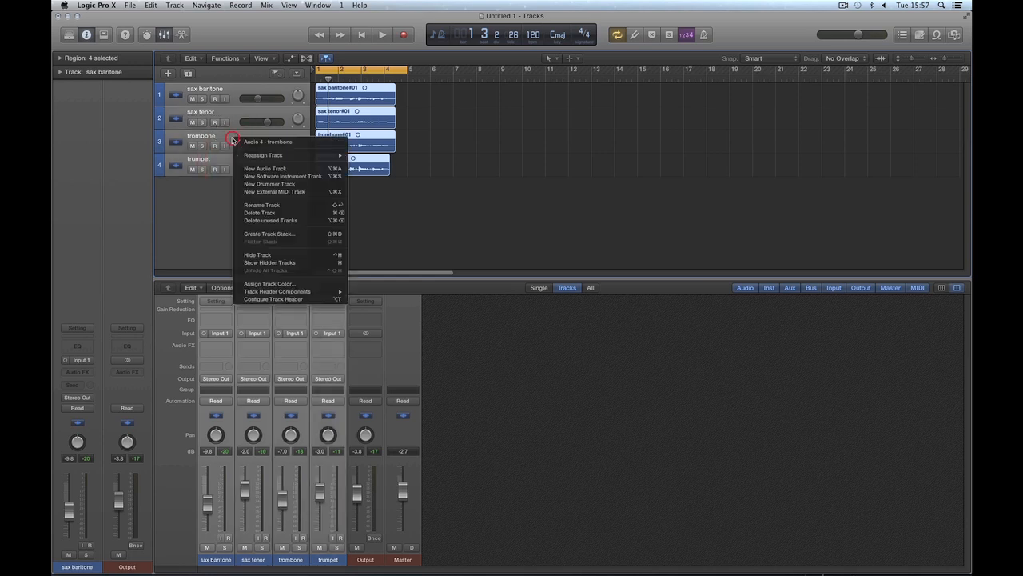
{"action": "left_click", "coordinate": [269, 233]}
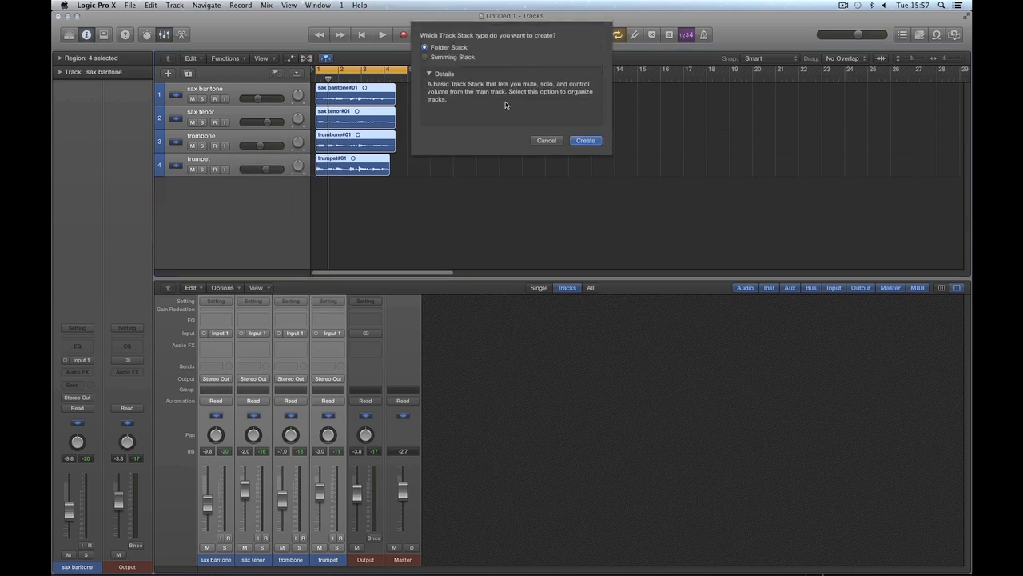
{"action": "left_click", "coordinate": [426, 57]}
{"action": "left_click", "coordinate": [582, 141]}
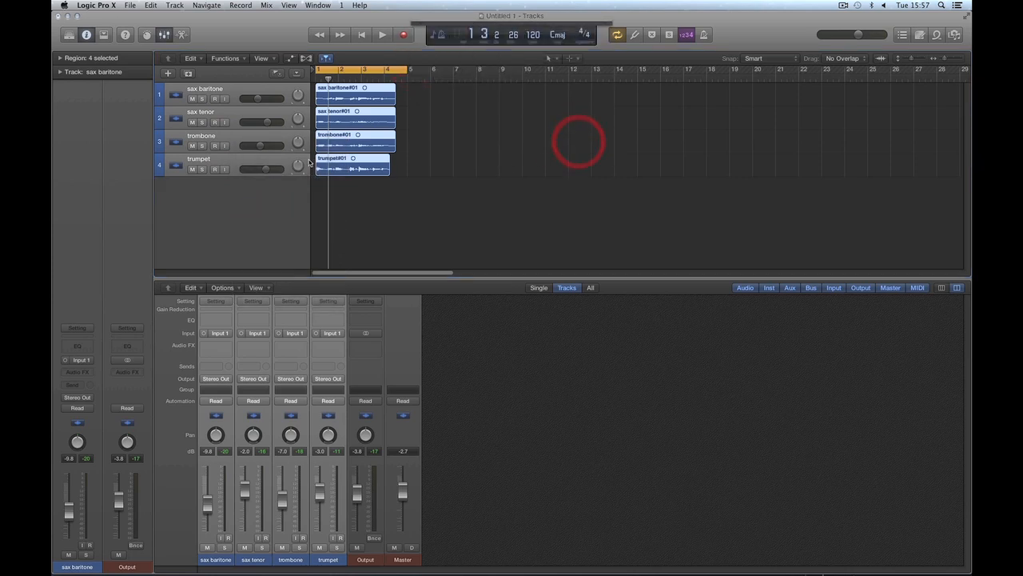
{"action": "left_click", "coordinate": [249, 222]}
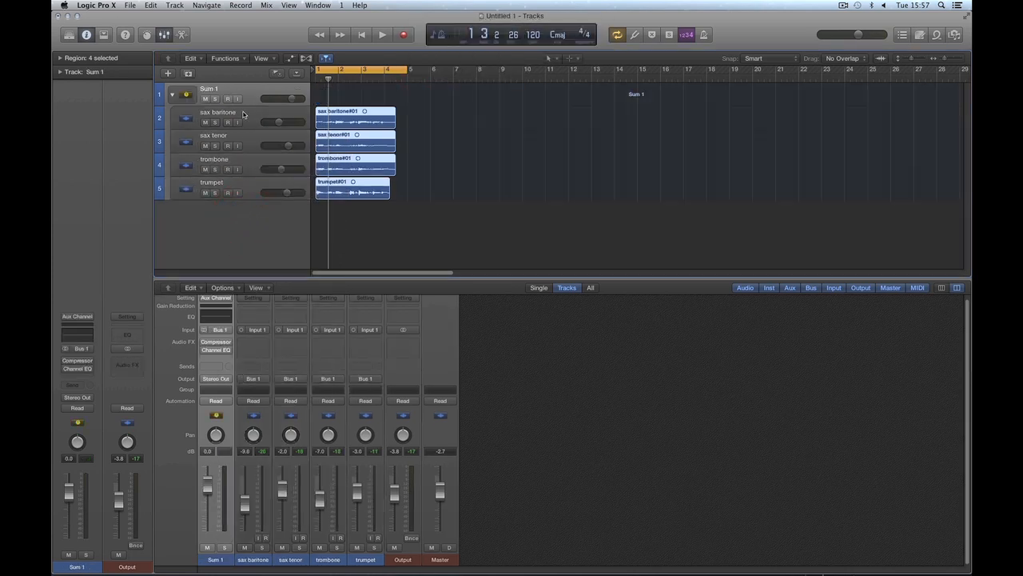
Step: Try moving sax baritone alone out of the Sum 1 stack, undo it, and move both sax tracks out below trumpet
{"action": "left_click_drag", "start_coordinate": [246, 121], "coordinate": [232, 211]}
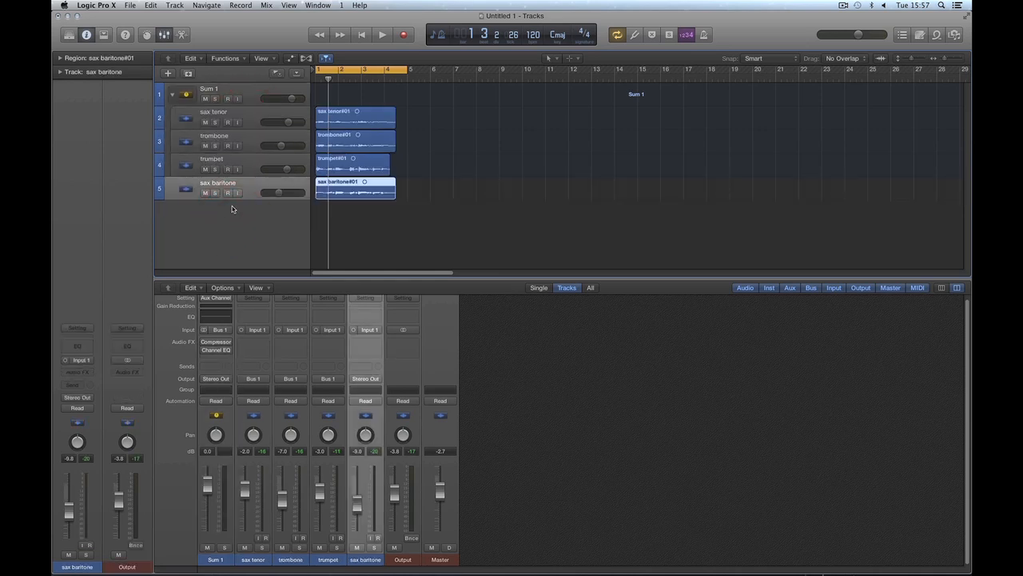
{"action": "key", "text": "super+z"}
{"action": "left_click", "coordinate": [249, 134], "text": "shift"}
{"action": "left_click_drag", "start_coordinate": [248, 123], "coordinate": [235, 205]}
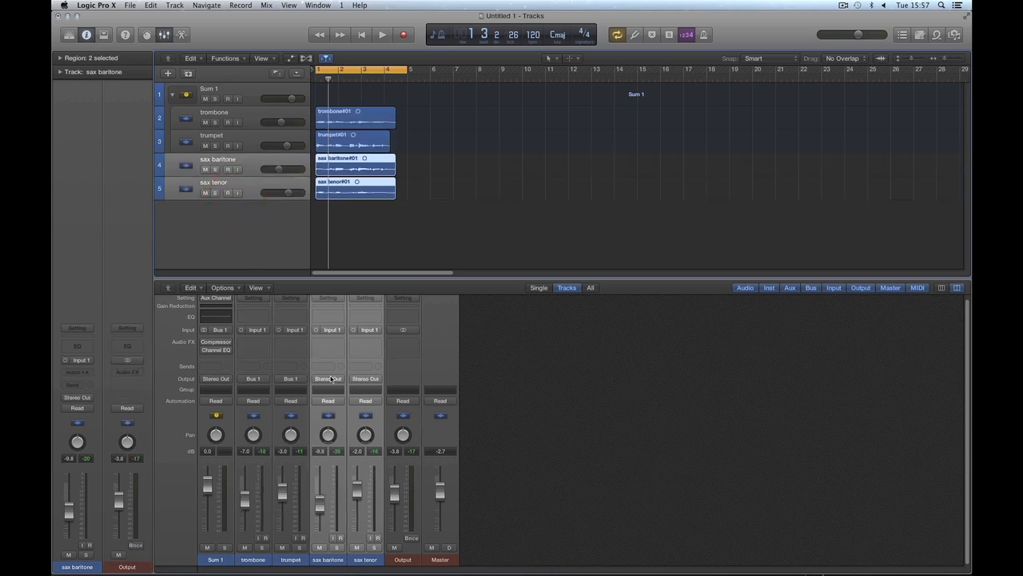
Step: Select the sax baritone and sax tenor tracks and examine their output routing in the Mixer
{"action": "left_click", "coordinate": [362, 380]}
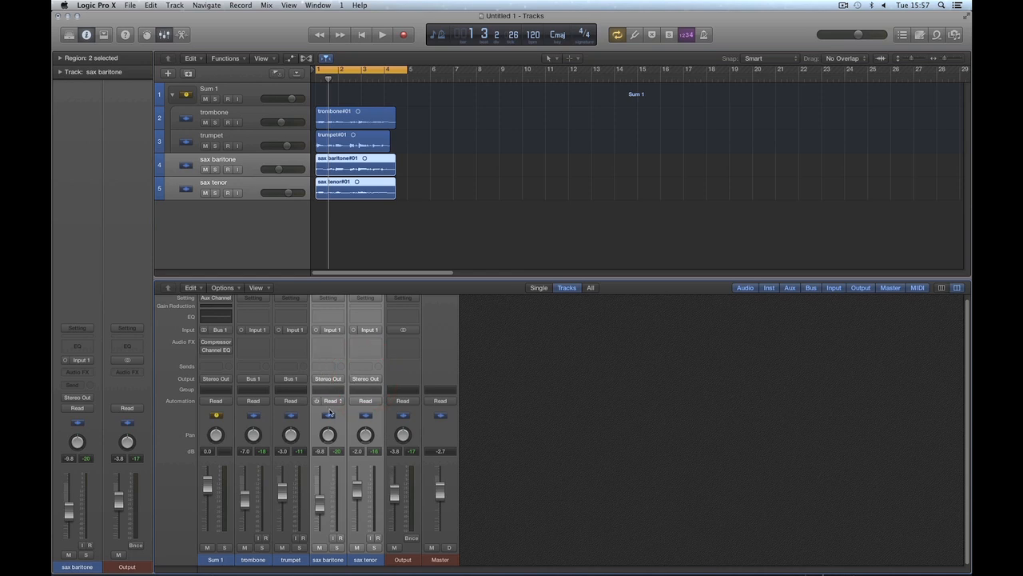
{"action": "left_click", "coordinate": [246, 163]}
{"action": "left_click", "coordinate": [247, 185], "text": "shift"}
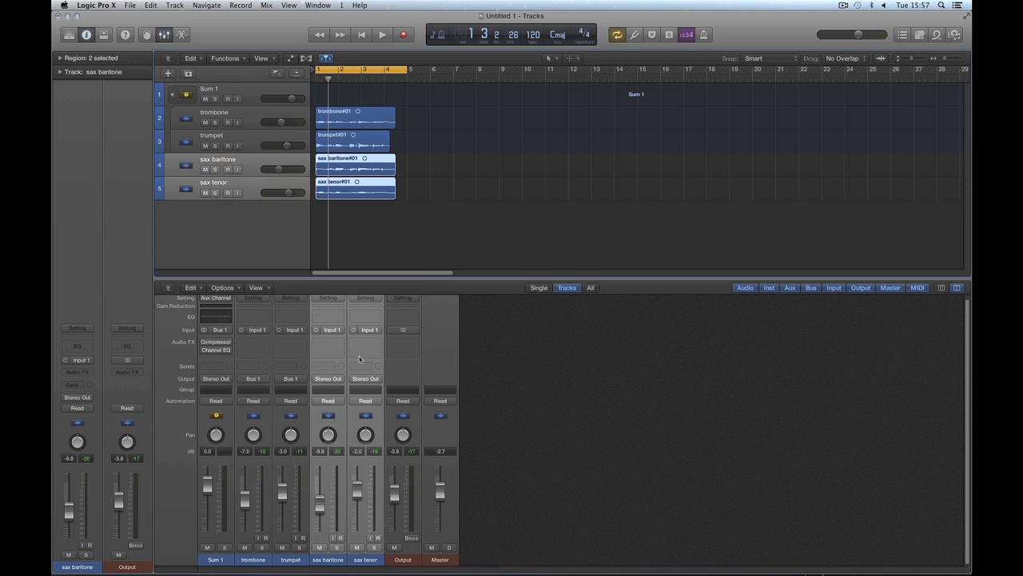
{"action": "left_click", "coordinate": [335, 379]}
{"action": "left_click", "coordinate": [362, 379]}
{"action": "left_click", "coordinate": [365, 379]}
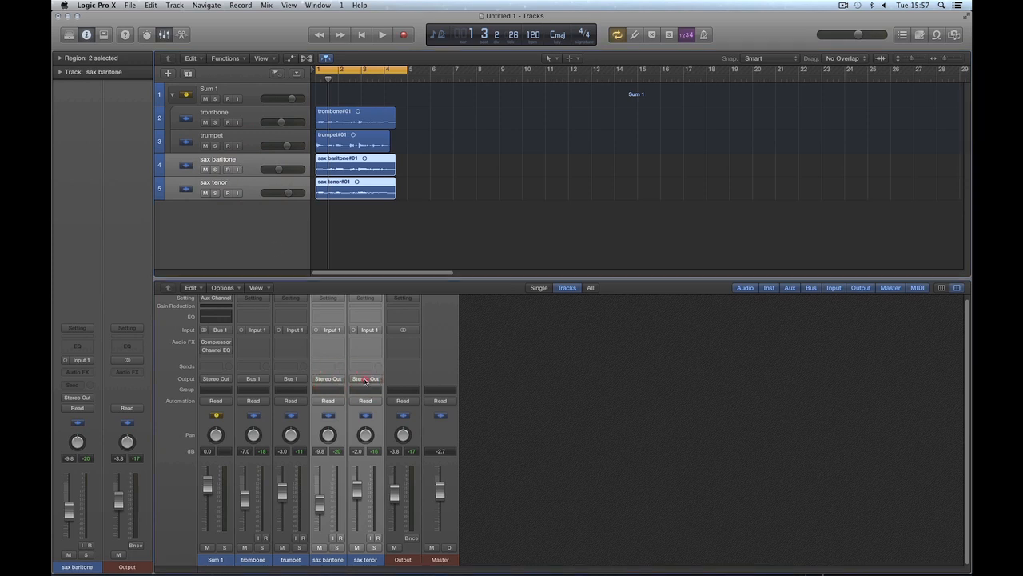
Step: Move both sax tracks back into Sum 1 between trombone and trumpet, and inspect the stack's channel strips and Bus 1 outputs
{"action": "left_click_drag", "start_coordinate": [254, 173], "coordinate": [261, 140]}
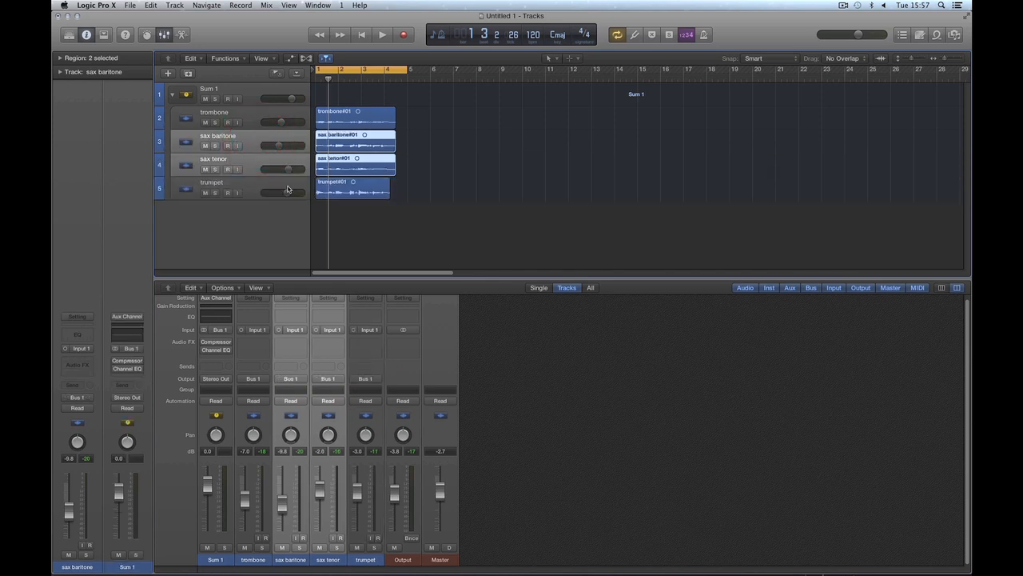
{"action": "left_click", "coordinate": [323, 380]}
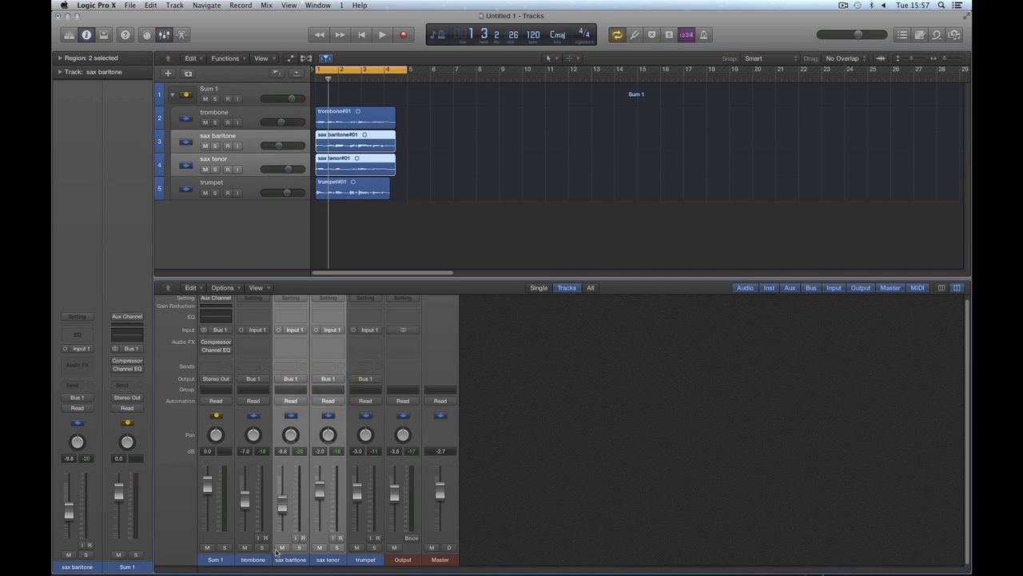
{"action": "left_click", "coordinate": [222, 560]}
{"action": "left_click", "coordinate": [252, 559]}
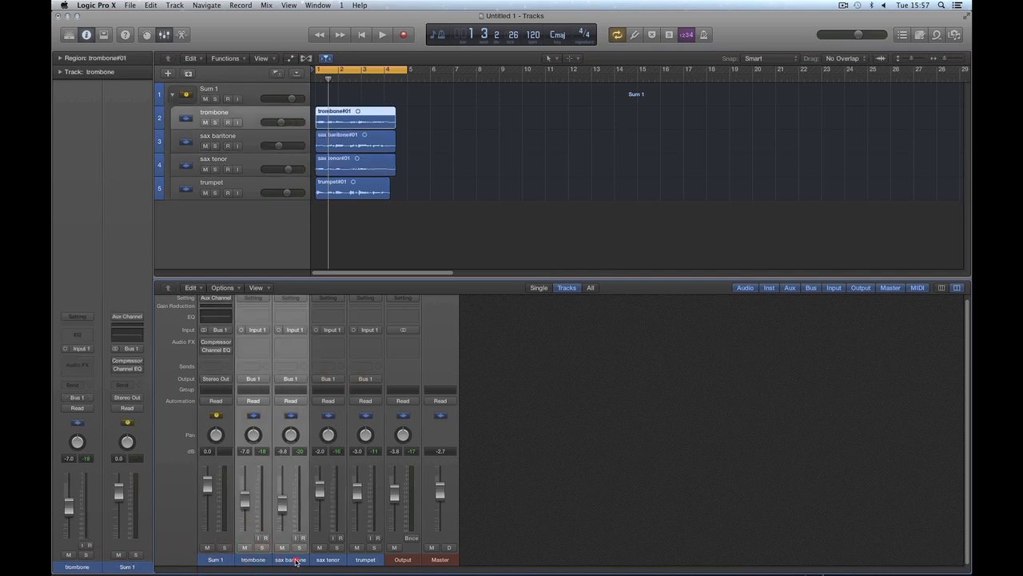
{"action": "left_click", "coordinate": [362, 560]}
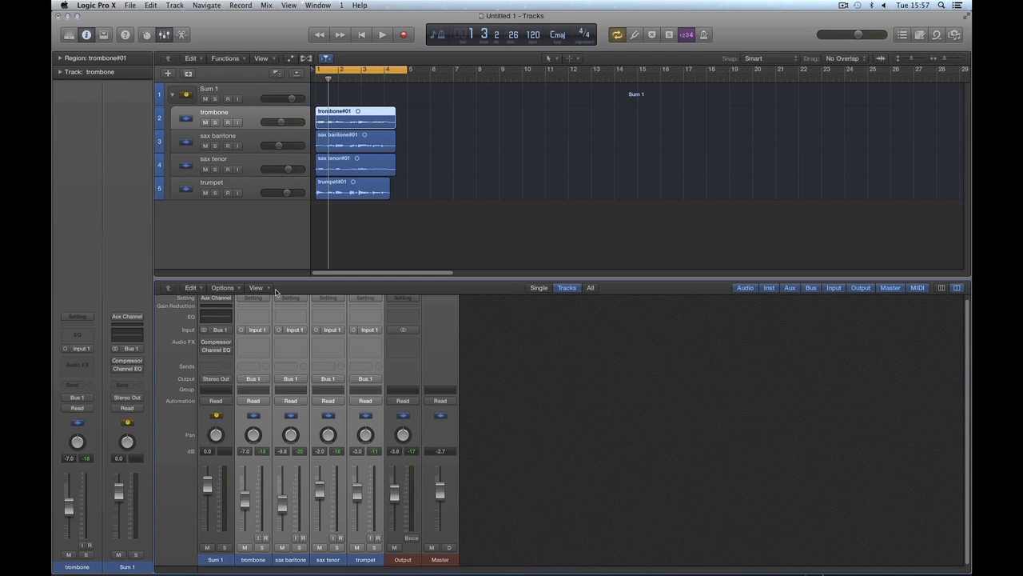
{"action": "left_click", "coordinate": [219, 559]}
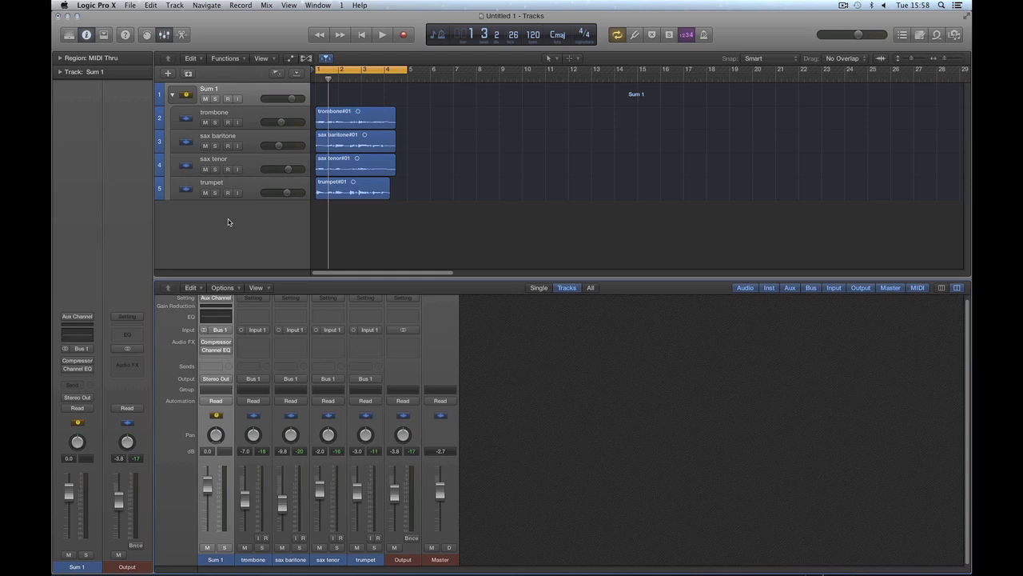
Step: Collapse the Sum 1 stack and create one new audio track using Input 1 and Output 1 + 2
{"action": "mouse_move", "coordinate": [252, 145]}
{"action": "left_mouse_down"}
{"action": "mouse_move", "coordinate": [256, 120]}
{"action": "mouse_move", "coordinate": [251, 153]}
{"action": "left_mouse_up"}
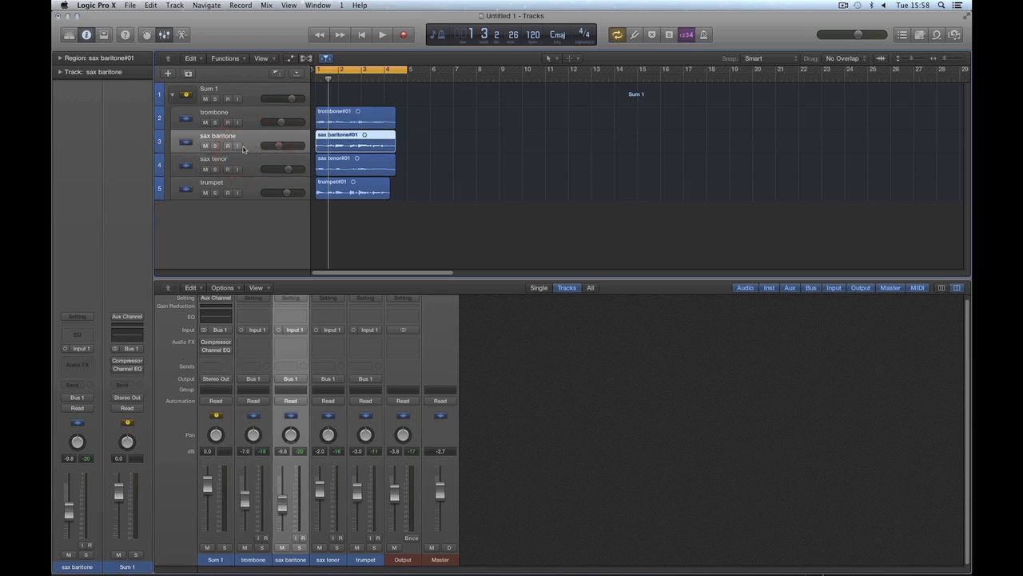
{"action": "left_click", "coordinate": [175, 98]}
{"action": "double_click", "coordinate": [252, 149]}
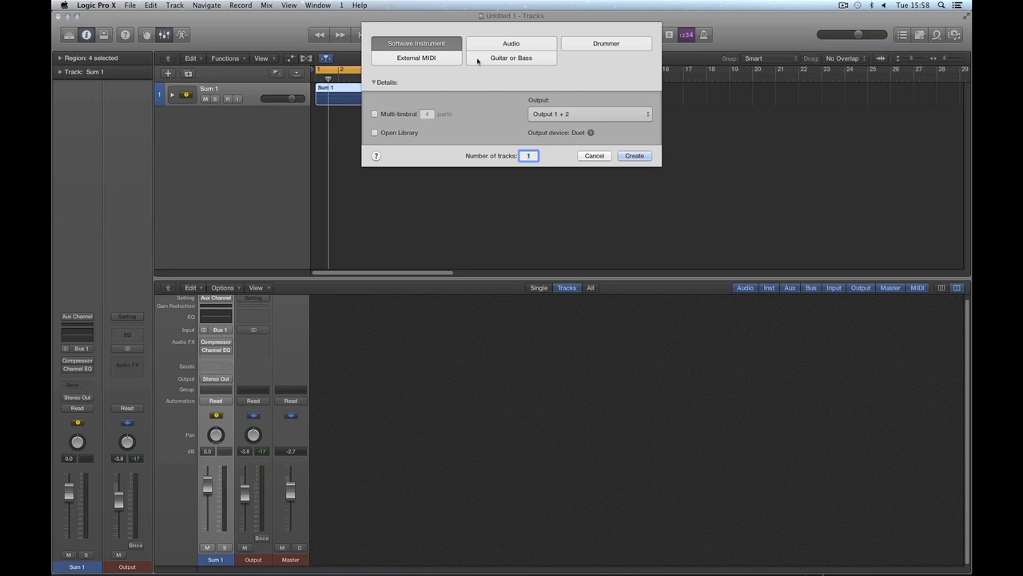
{"action": "left_click", "coordinate": [507, 44]}
{"action": "left_click", "coordinate": [632, 179]}
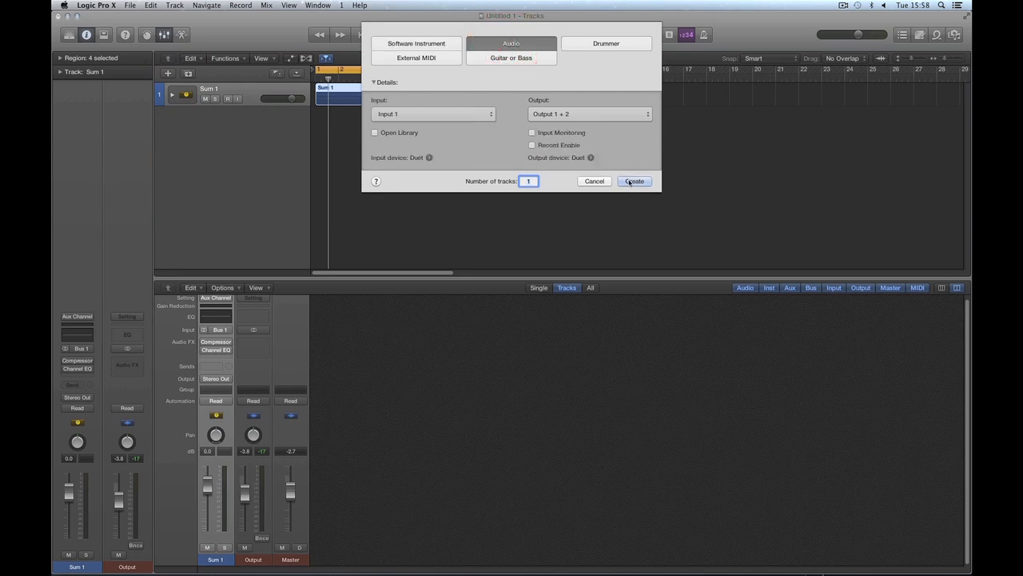
Step: Color the new Audio 1 track orange and close the color palette
{"action": "key", "text": "alt+c"}
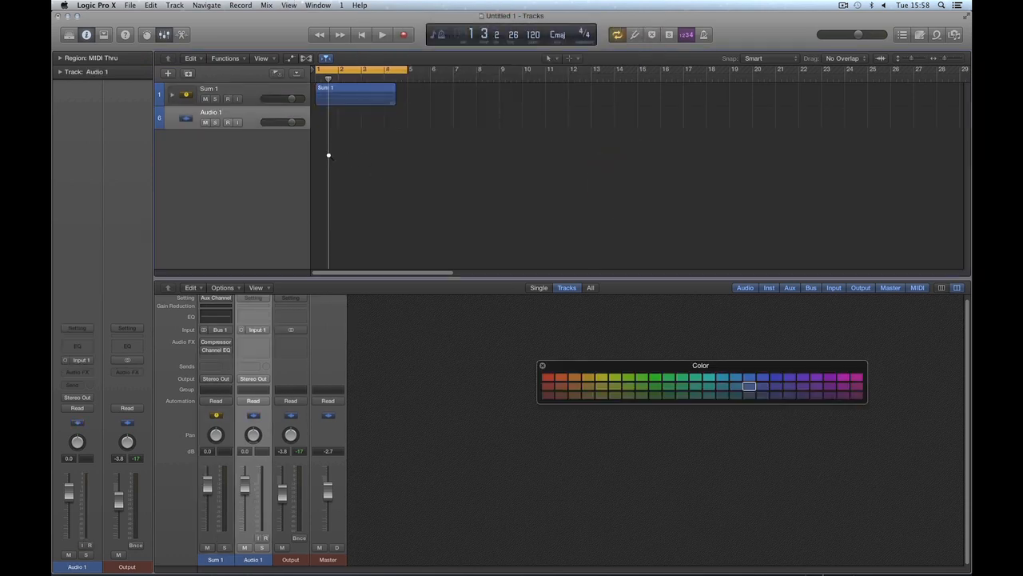
{"action": "left_click", "coordinate": [564, 378]}
{"action": "left_click", "coordinate": [542, 365]}
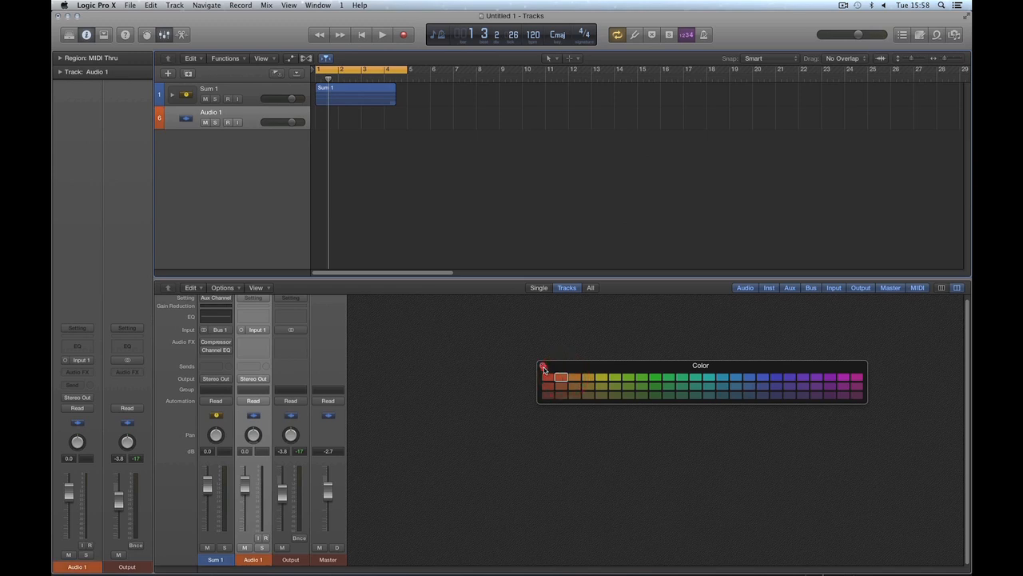
Step: Rename the Audio 1 track as kik and place it in a new Summing Stack
{"action": "double_click", "coordinate": [218, 114]}
{"action": "type", "text": "Kik"}
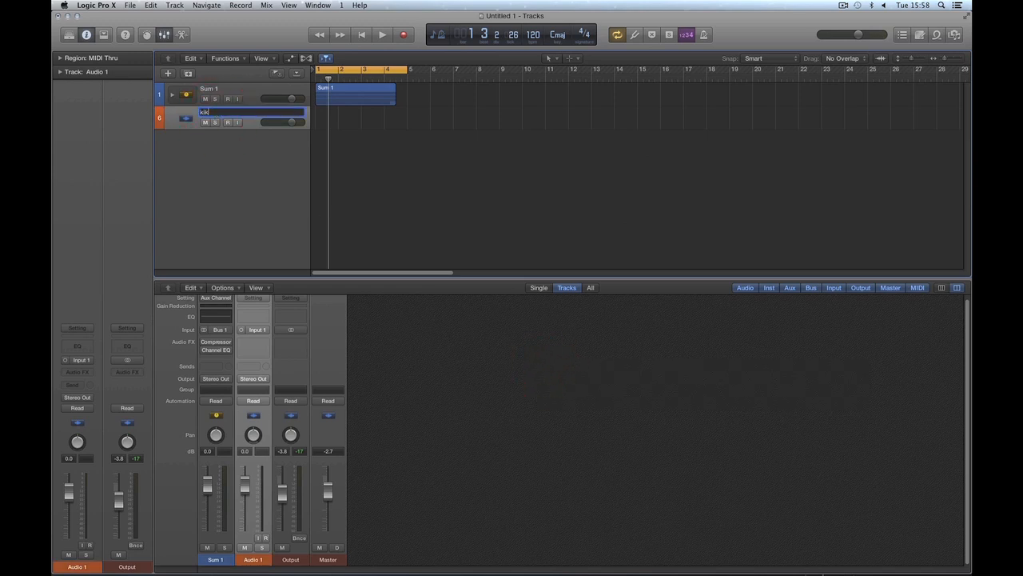
{"action": "key", "text": "Return"}
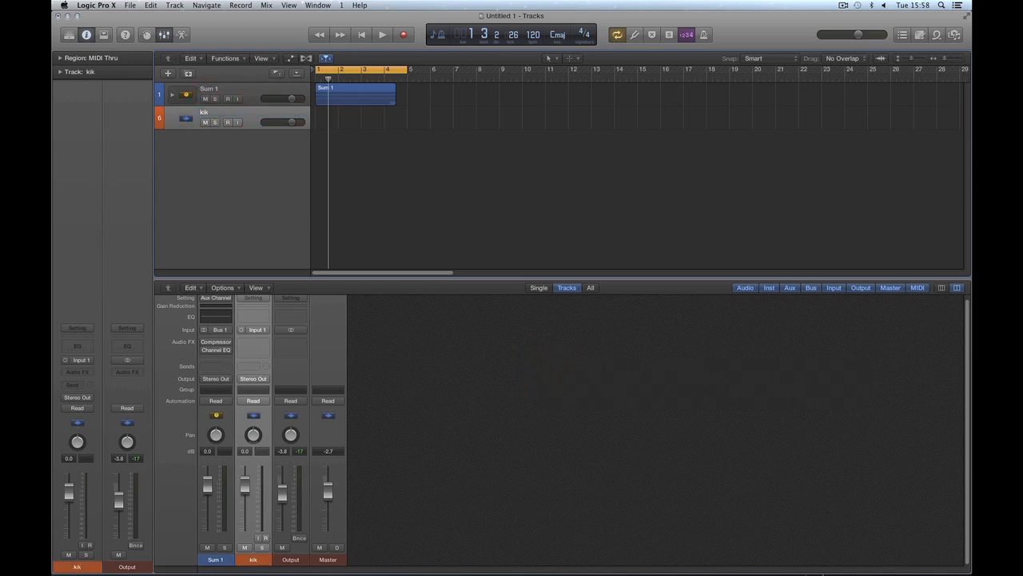
{"action": "right_click", "coordinate": [249, 119]}
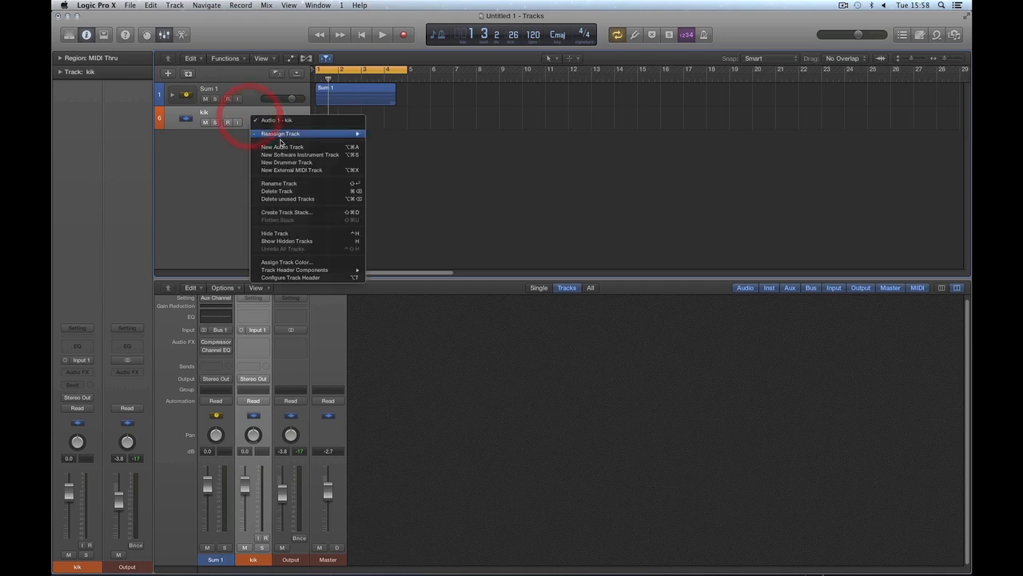
{"action": "left_click", "coordinate": [286, 212]}
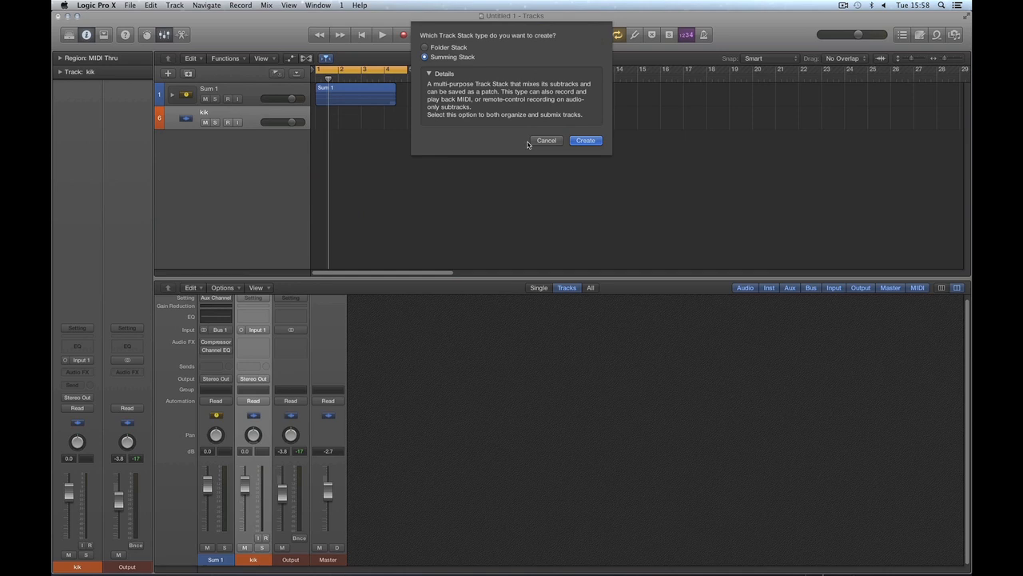
{"action": "left_click", "coordinate": [585, 140]}
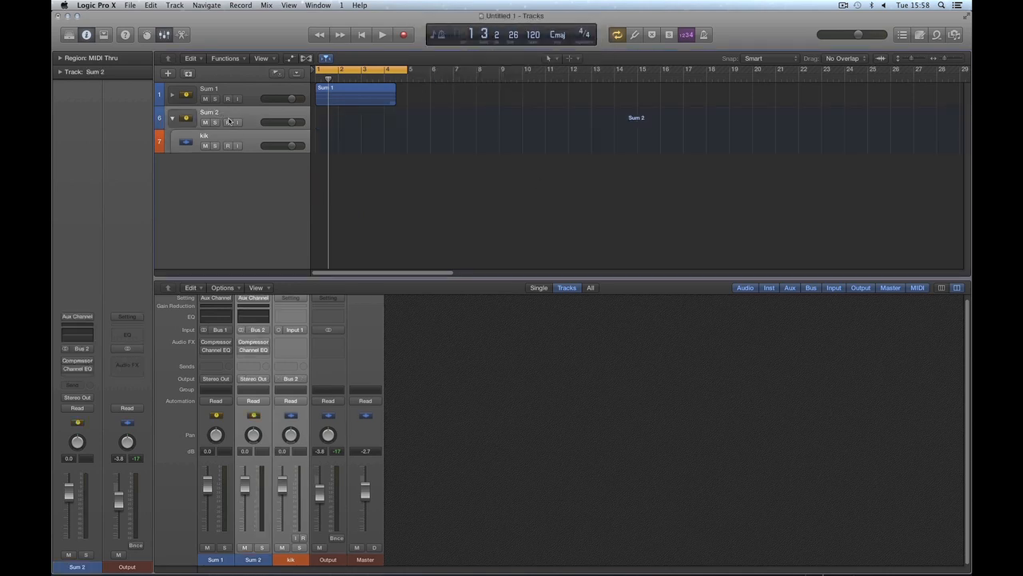
Step: Rename the new Sum 2 stack that contains the kik track as drum kit
{"action": "left_click", "coordinate": [247, 142]}
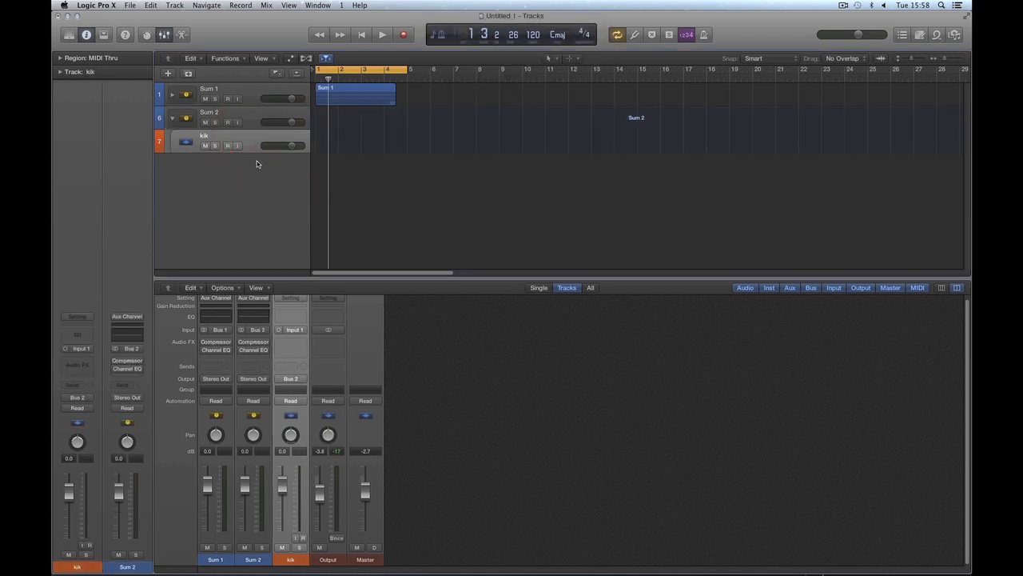
{"action": "left_click", "coordinate": [213, 117]}
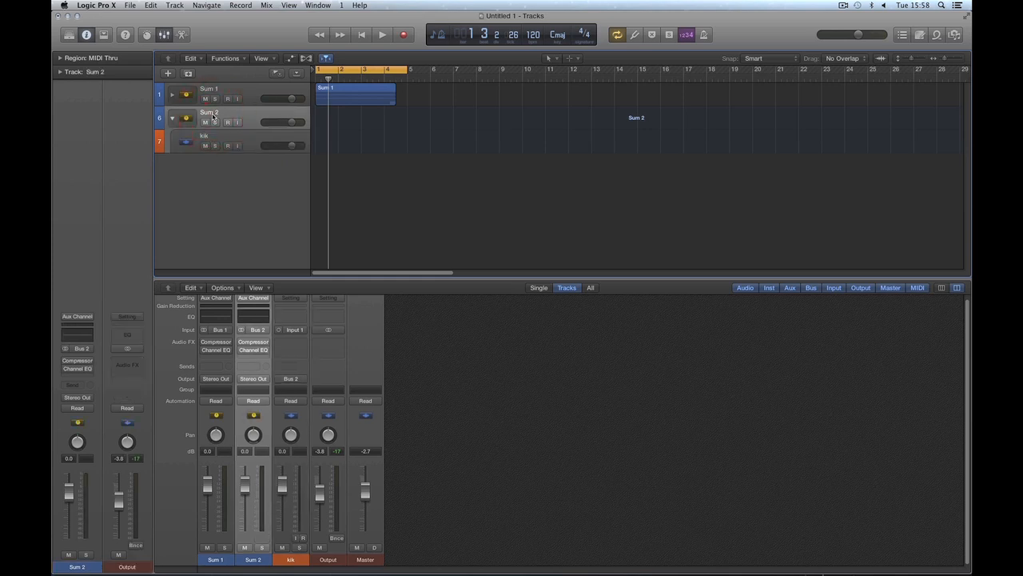
{"action": "double_click", "coordinate": [210, 114]}
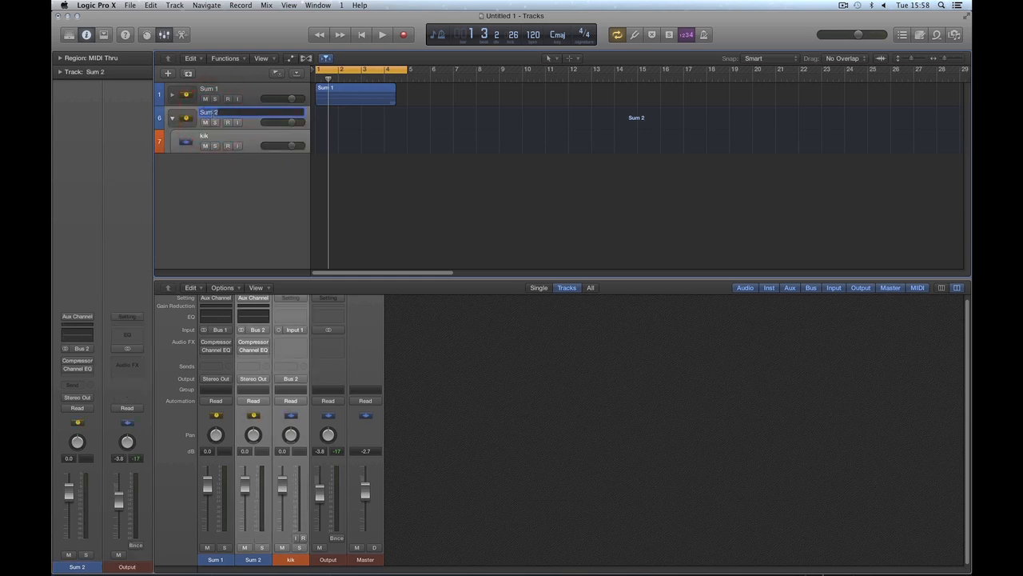
{"action": "type", "text": "dr"}
{"action": "key", "text": "Return"}
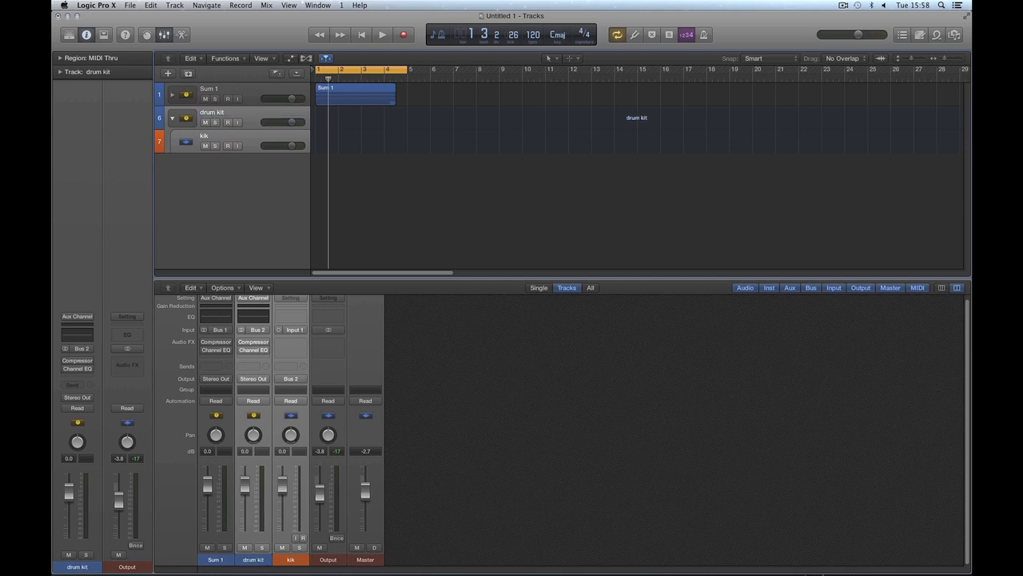
Step: Color the drum kit stack's main track orange and close the color palette
{"action": "left_click", "coordinate": [241, 140]}
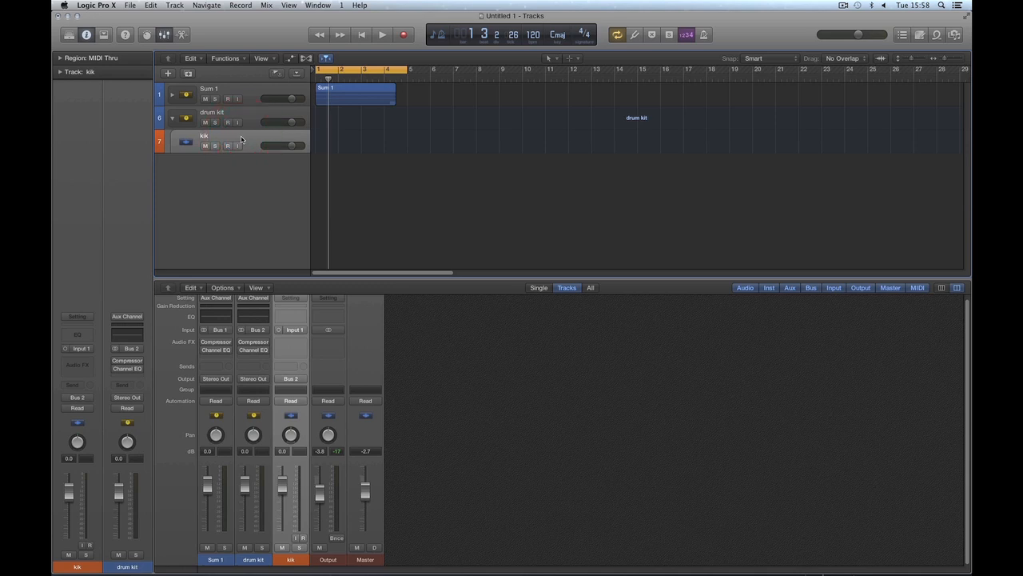
{"action": "left_click", "coordinate": [244, 120]}
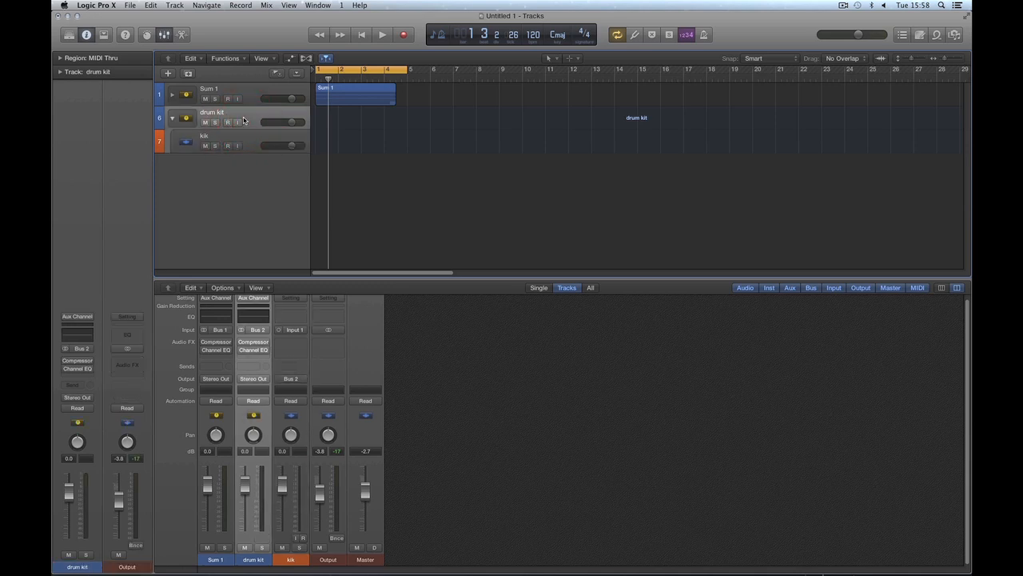
{"action": "key", "text": "alt+c"}
{"action": "left_click", "coordinate": [560, 387]}
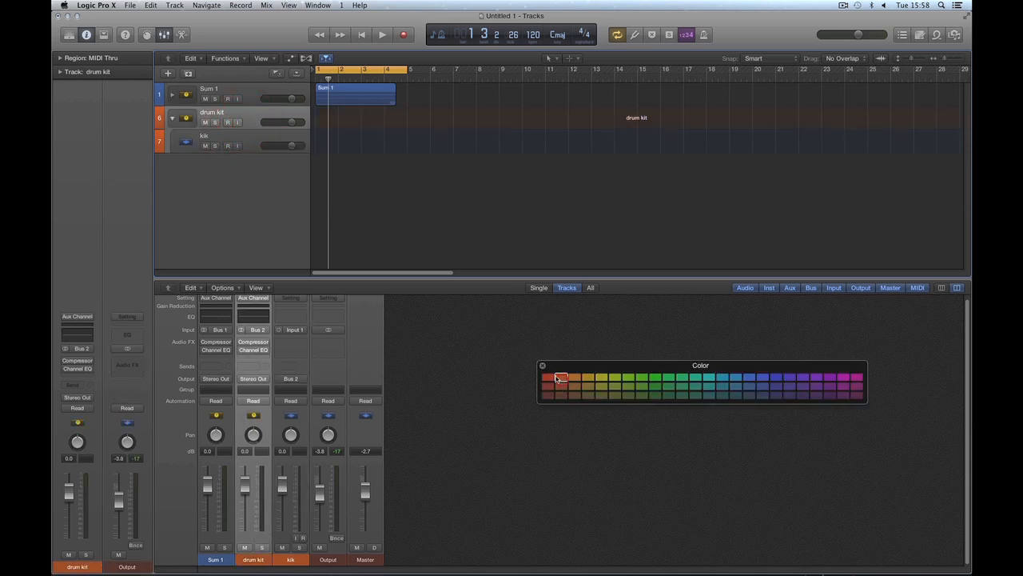
{"action": "left_click", "coordinate": [542, 365]}
Step: Examine the available input options on the kik track's channel strip without changing the input
{"action": "left_click", "coordinate": [255, 144]}
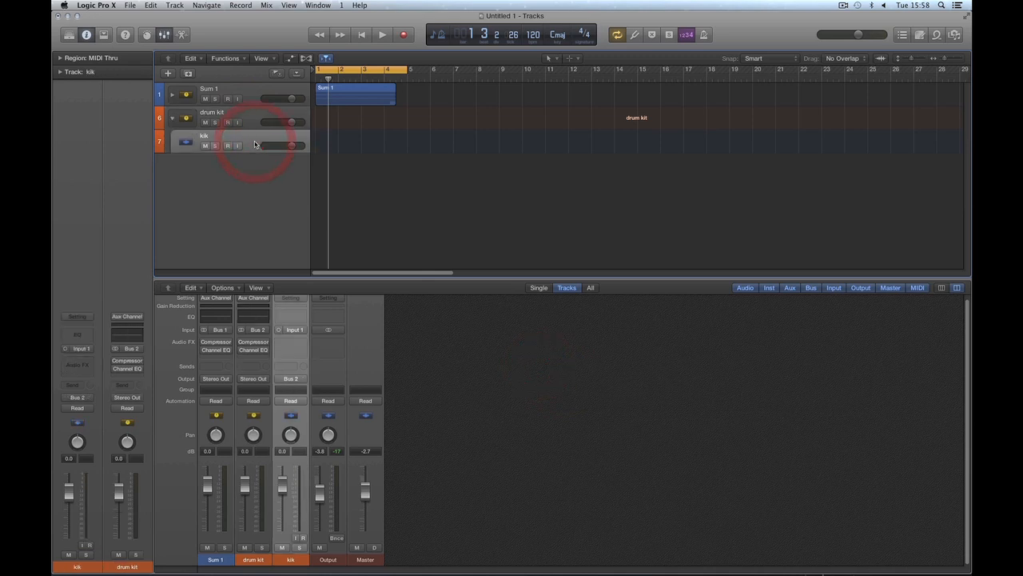
{"action": "left_click", "coordinate": [90, 348]}
{"action": "mouse_move", "coordinate": [102, 375]}
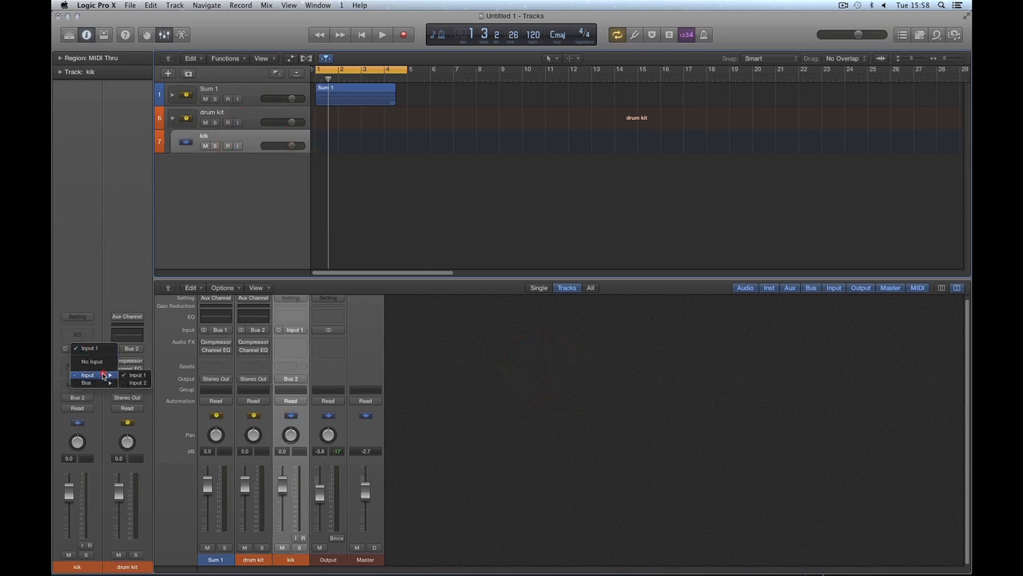
{"action": "left_click", "coordinate": [94, 288]}
Step: Add seven audio tracks below kik inside the drum kit stack by duplicating the track's settings, and hide the Mixer
{"action": "left_click", "coordinate": [187, 74]}
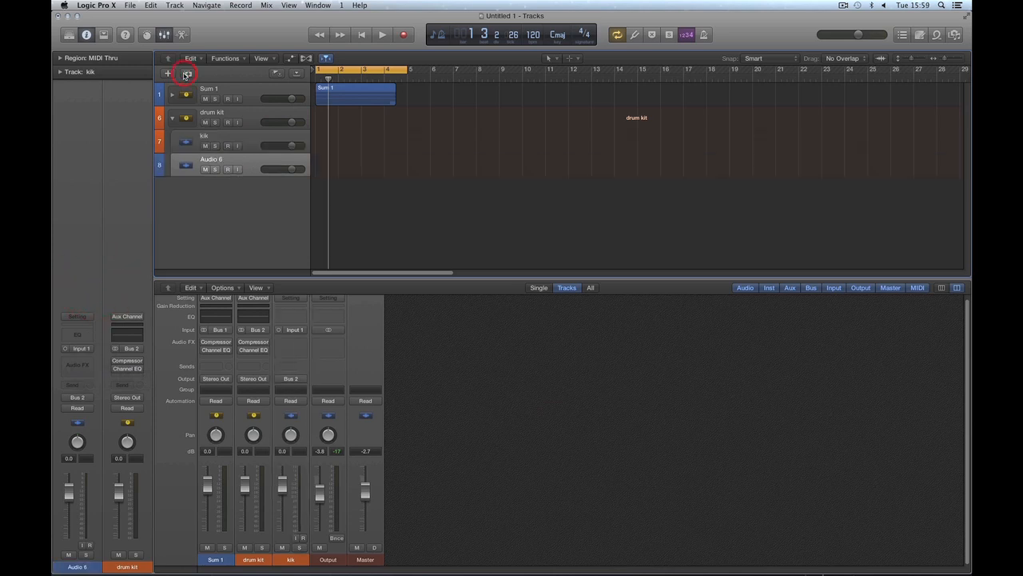
{"action": "left_click", "coordinate": [187, 74]}
{"action": "left_click", "coordinate": [186, 74]}
{"action": "left_click", "coordinate": [187, 74]}
{"action": "left_click", "coordinate": [186, 74]}
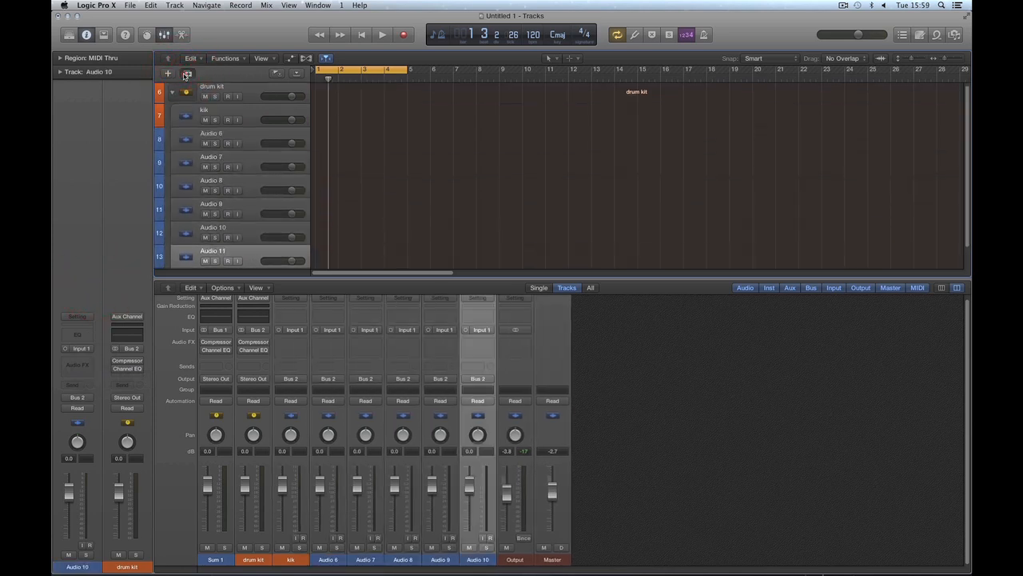
{"action": "left_click", "coordinate": [187, 74]}
{"action": "left_click", "coordinate": [186, 73]}
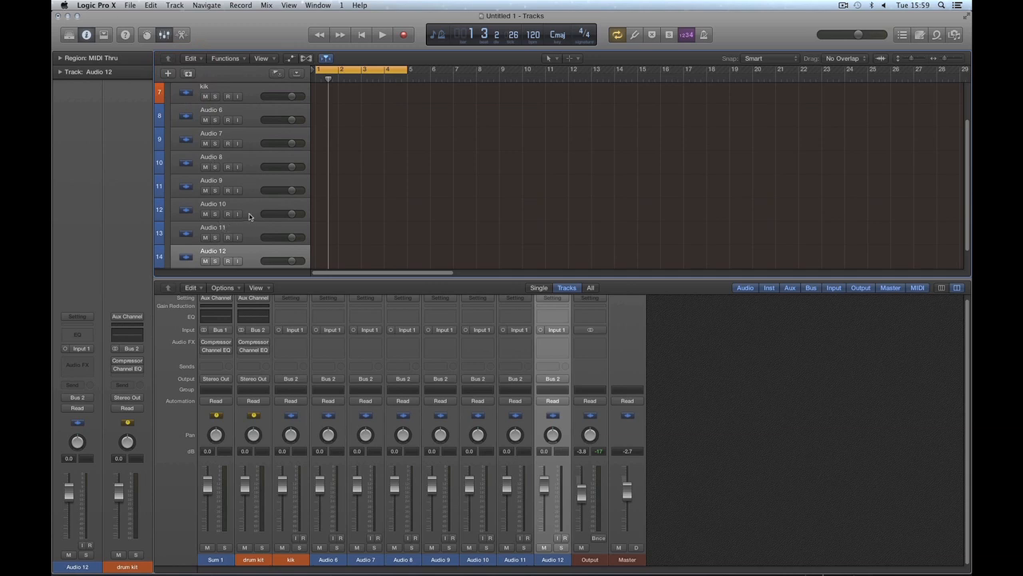
{"action": "key", "text": "x"}
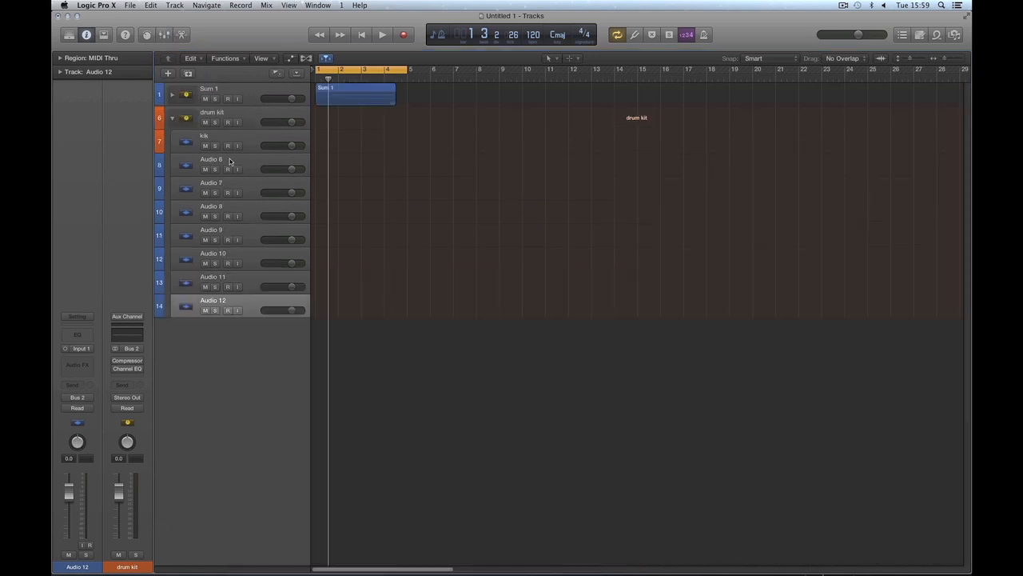
Step: Rename the Audio 6 track as snare and the Audio 7 track as hats
{"action": "double_click", "coordinate": [230, 162]}
{"action": "type", "text": "snar"}
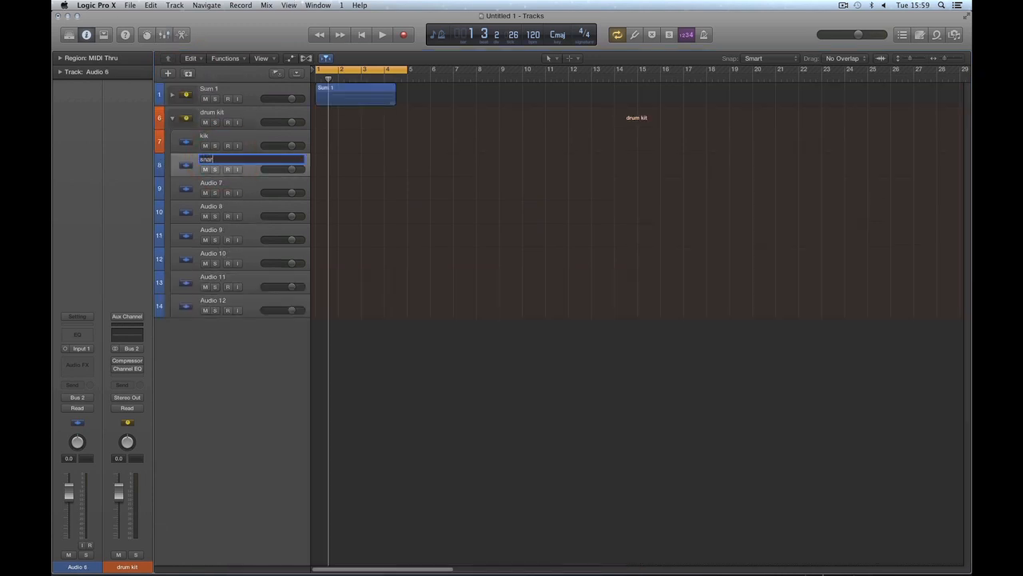
{"action": "type", "text": "e"}
{"action": "key", "text": "Return"}
{"action": "left_click", "coordinate": [215, 189]}
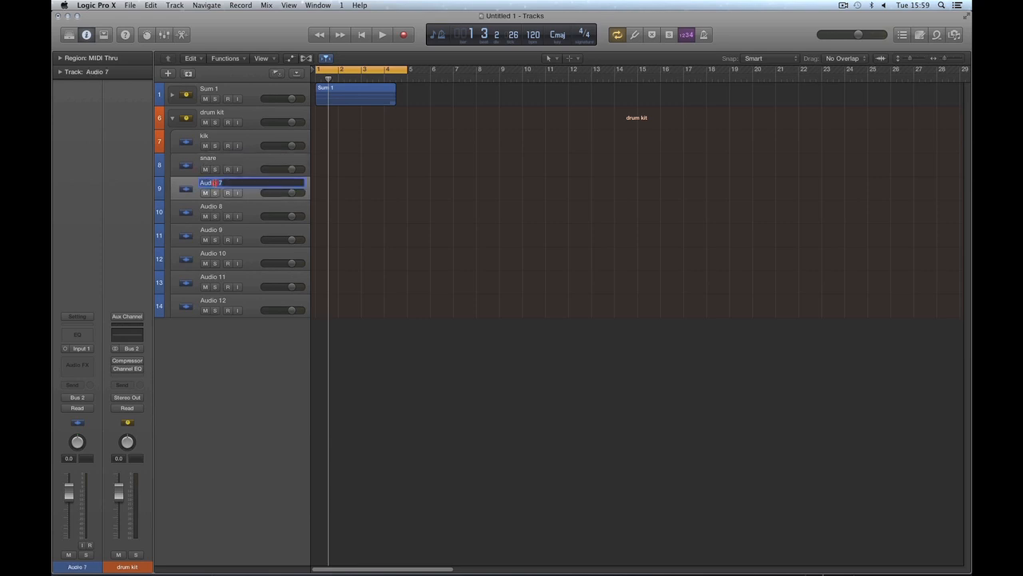
{"action": "double_click", "coordinate": [214, 185]}
{"action": "type", "text": "hats"}
{"action": "key", "text": "Return"}
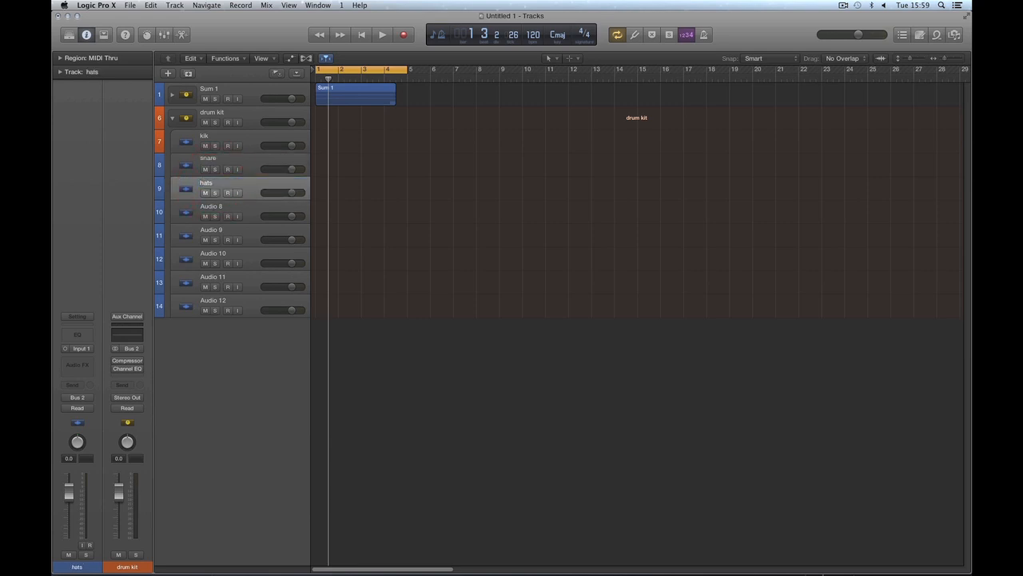
Step: Rename the Audio 8 track as tom 1 and the Audio 9 track as tom 2
{"action": "double_click", "coordinate": [212, 207]}
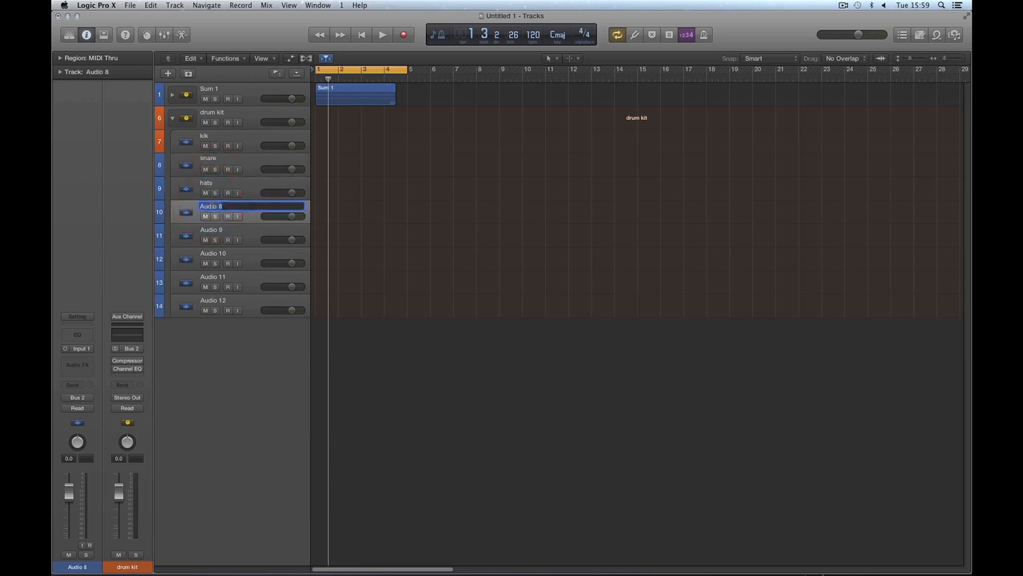
{"action": "type", "text": "tom 1"}
{"action": "key", "text": "Return"}
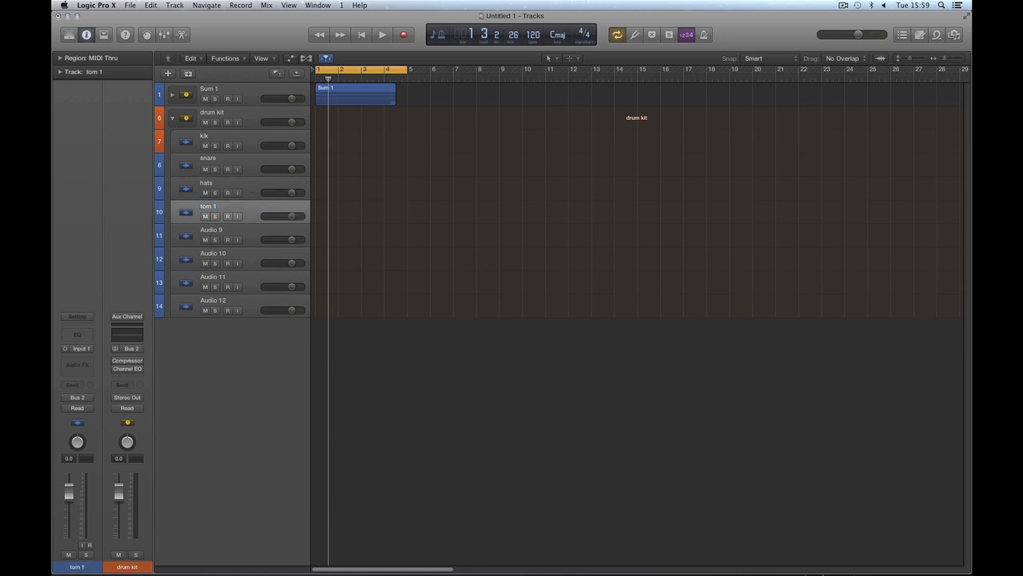
{"action": "double_click", "coordinate": [221, 232]}
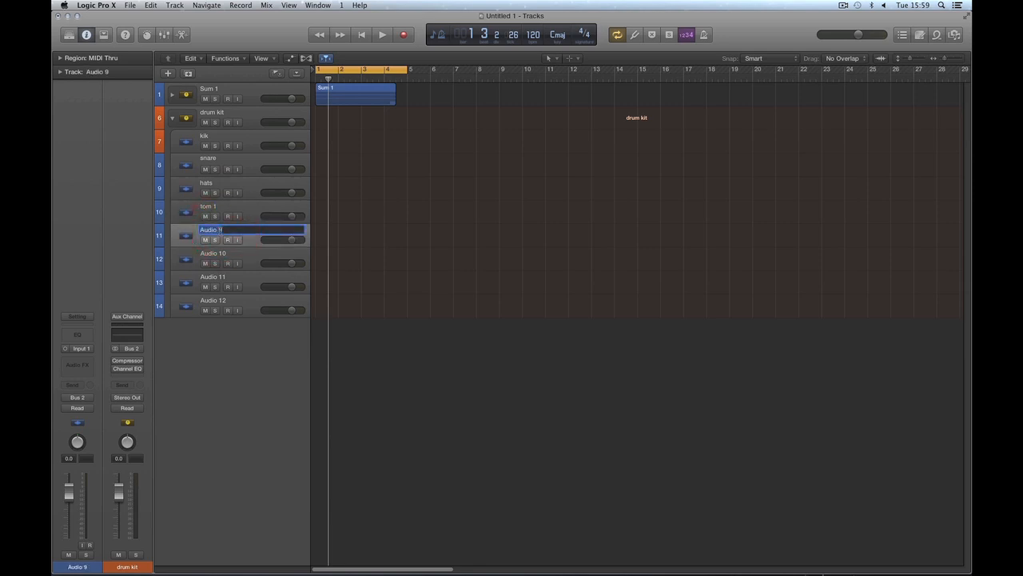
{"action": "type", "text": "tom 2"}
{"action": "key", "text": "Return"}
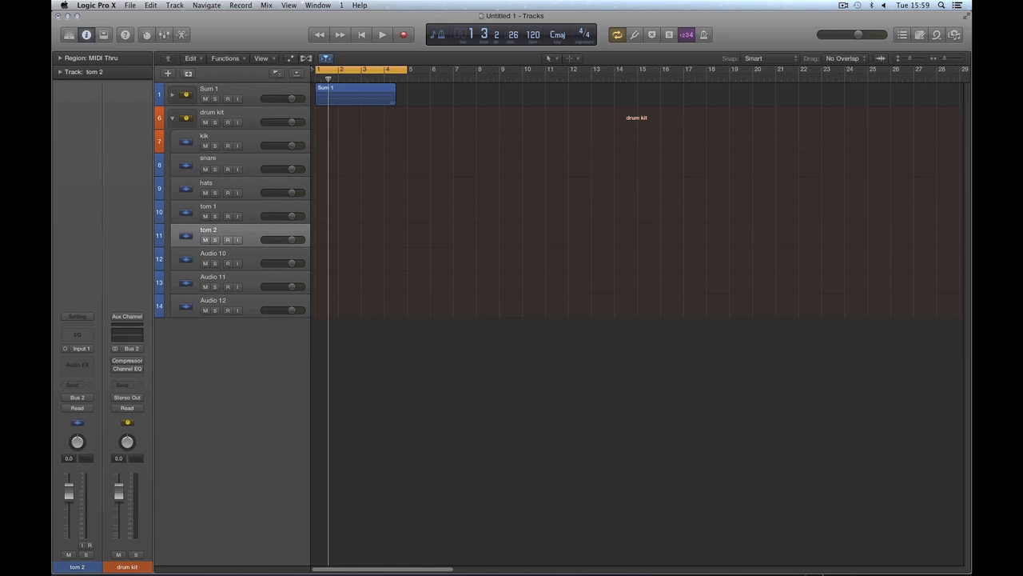
{"action": "left_click", "coordinate": [217, 255]}
{"action": "left_click", "coordinate": [225, 277]}
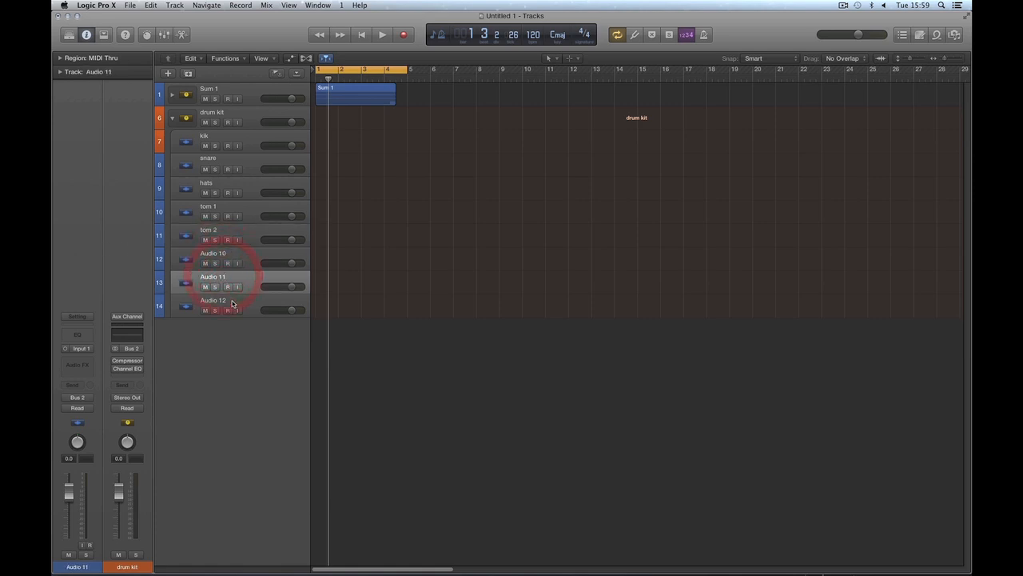
{"action": "left_click", "coordinate": [235, 299]}
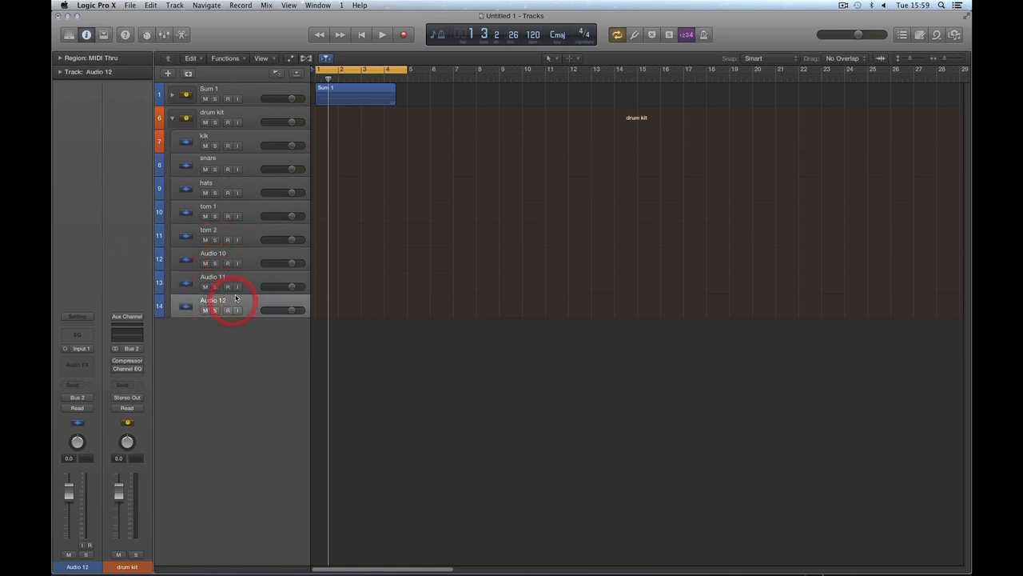
Step: Examine the input options of the snare, hats and tom 1 tracks in turn, leaving each input as it is
{"action": "left_click", "coordinate": [213, 163]}
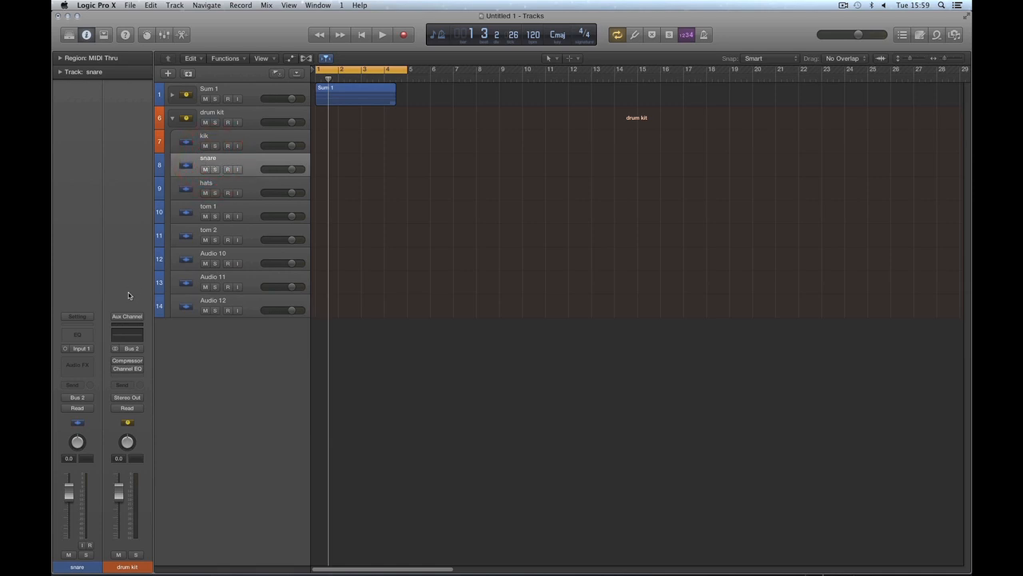
{"action": "left_click", "coordinate": [92, 350]}
{"action": "mouse_move", "coordinate": [89, 375]}
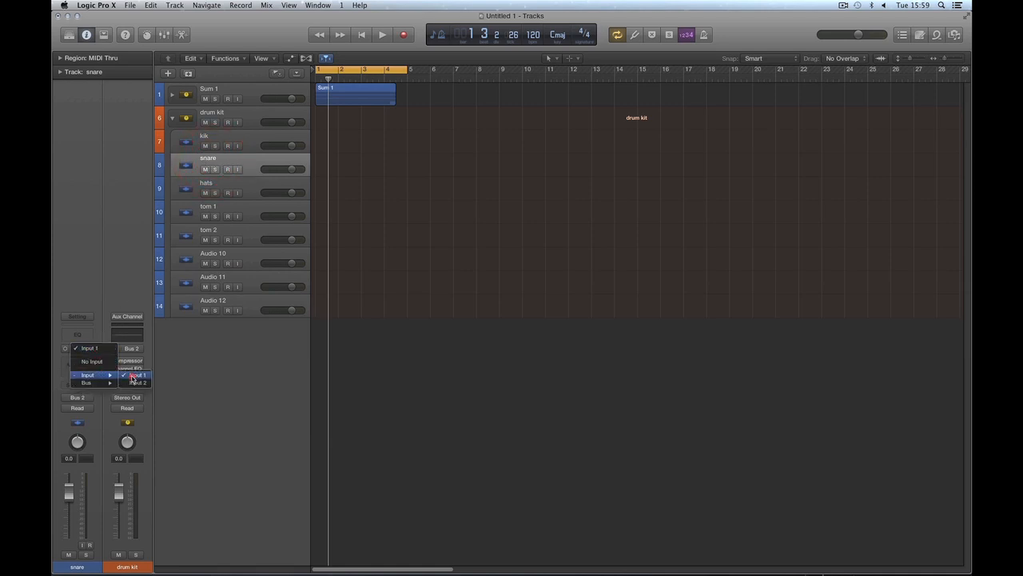
{"action": "left_click", "coordinate": [85, 278]}
{"action": "left_click", "coordinate": [205, 188]}
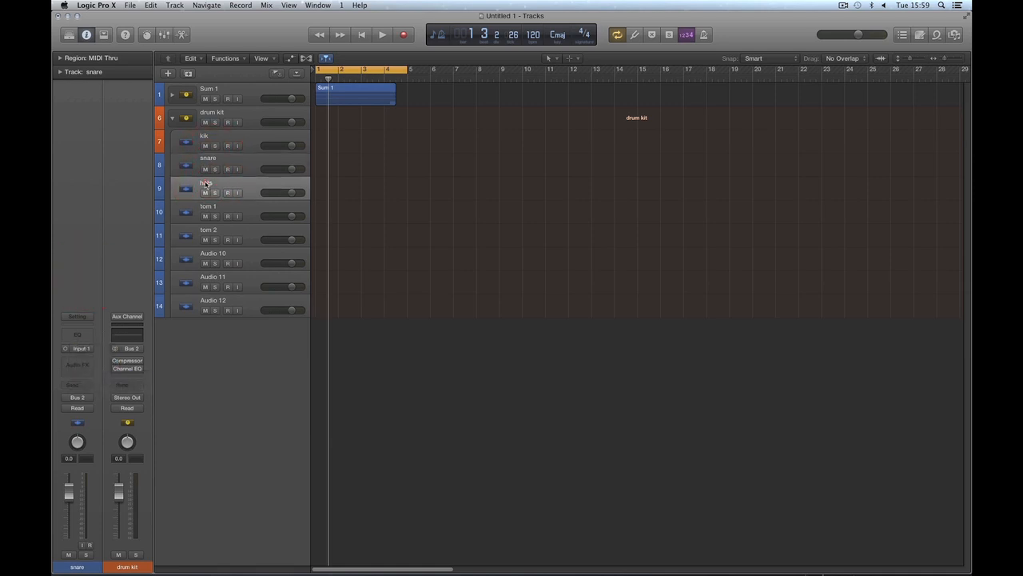
{"action": "left_click", "coordinate": [88, 349]}
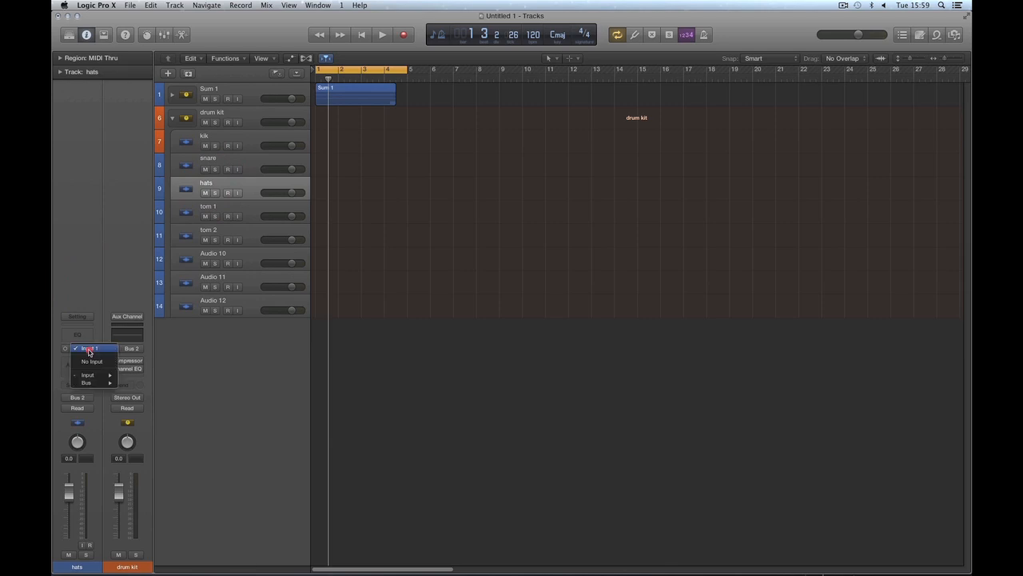
{"action": "left_click", "coordinate": [94, 269]}
{"action": "left_click", "coordinate": [209, 210]}
{"action": "left_click", "coordinate": [91, 350]}
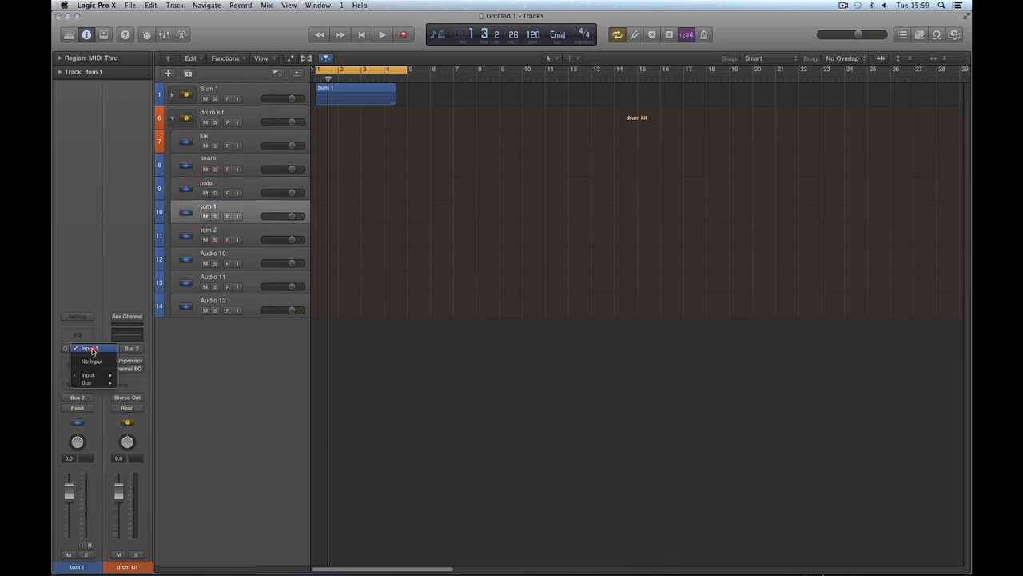
{"action": "left_click", "coordinate": [82, 265]}
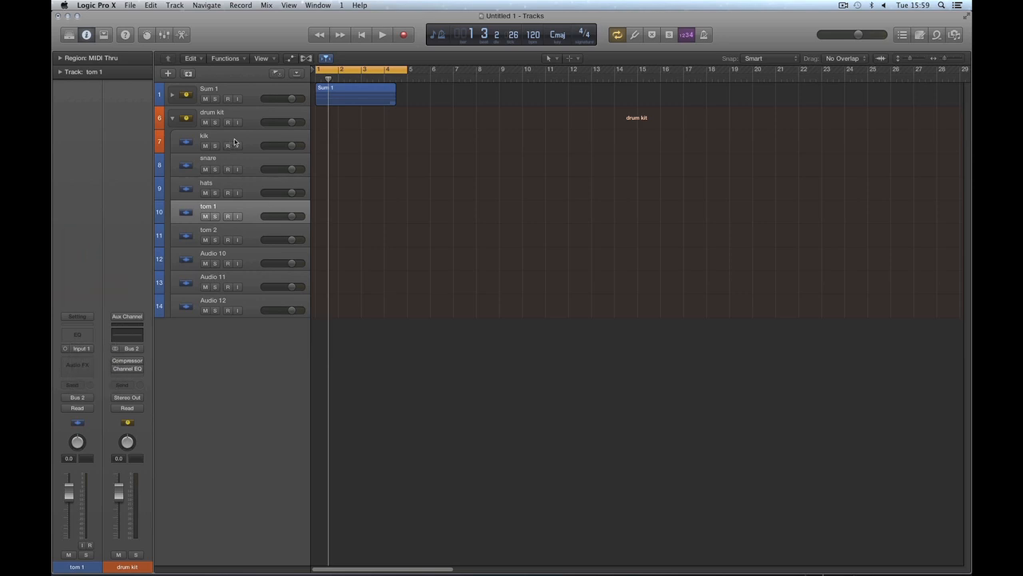
Step: Lower the drum kit stack's volume to -4.0 dB and check the stack's channels in the Mixer
{"action": "left_click", "coordinate": [246, 109]}
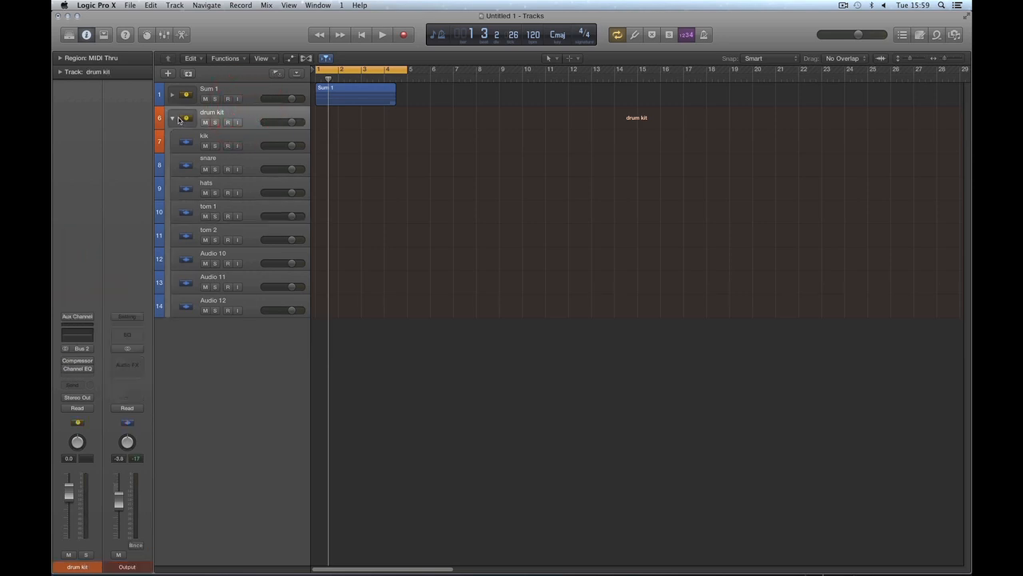
{"action": "left_click", "coordinate": [251, 138]}
{"action": "left_click", "coordinate": [251, 298], "text": "shift"}
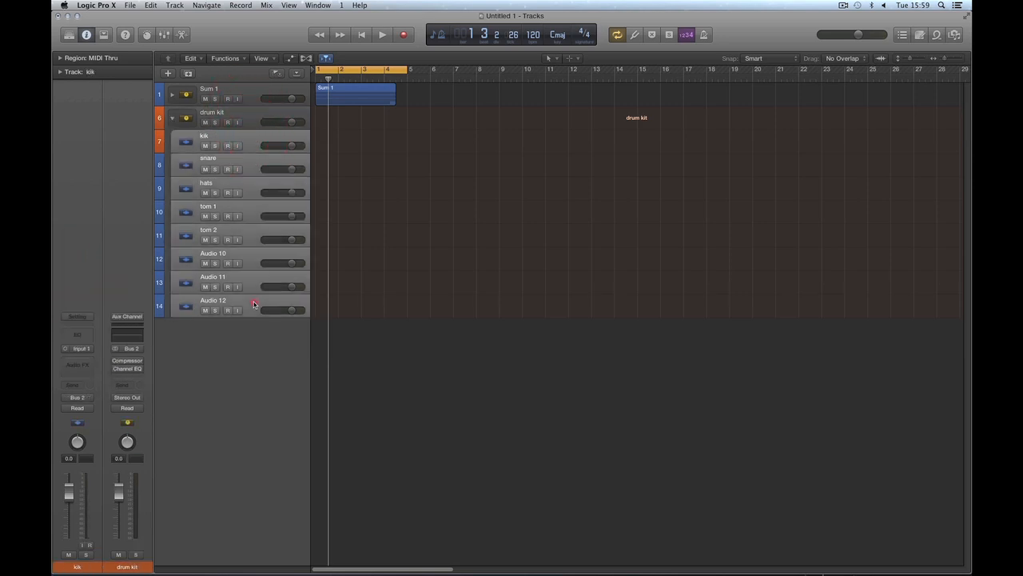
{"action": "left_click", "coordinate": [248, 119]}
{"action": "left_click_drag", "start_coordinate": [291, 122], "coordinate": [264, 125]}
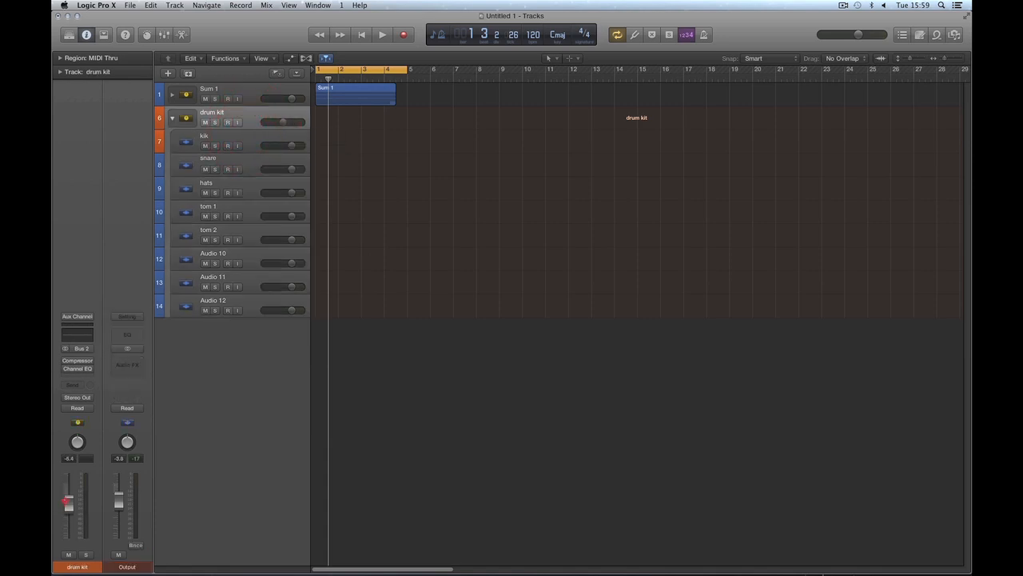
{"action": "left_click_drag", "start_coordinate": [67, 501], "coordinate": [68, 499]}
{"action": "key", "text": "x"}
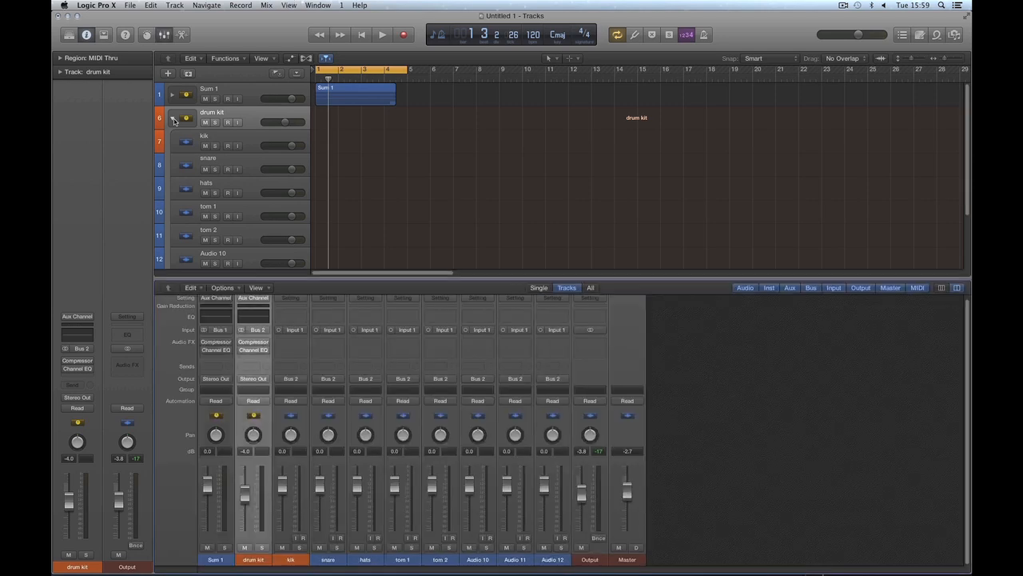
{"action": "key", "text": "x"}
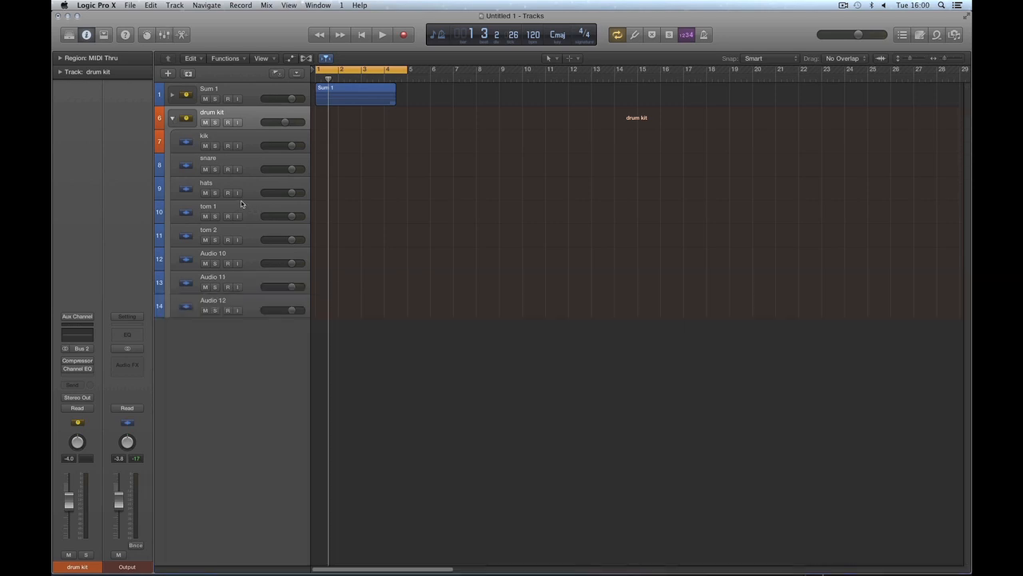
Step: Assign the drum kit stack's orange colour to the subtracks from snare through Audio 12
{"action": "left_click", "coordinate": [246, 162]}
{"action": "left_click", "coordinate": [251, 305], "text": "shift"}
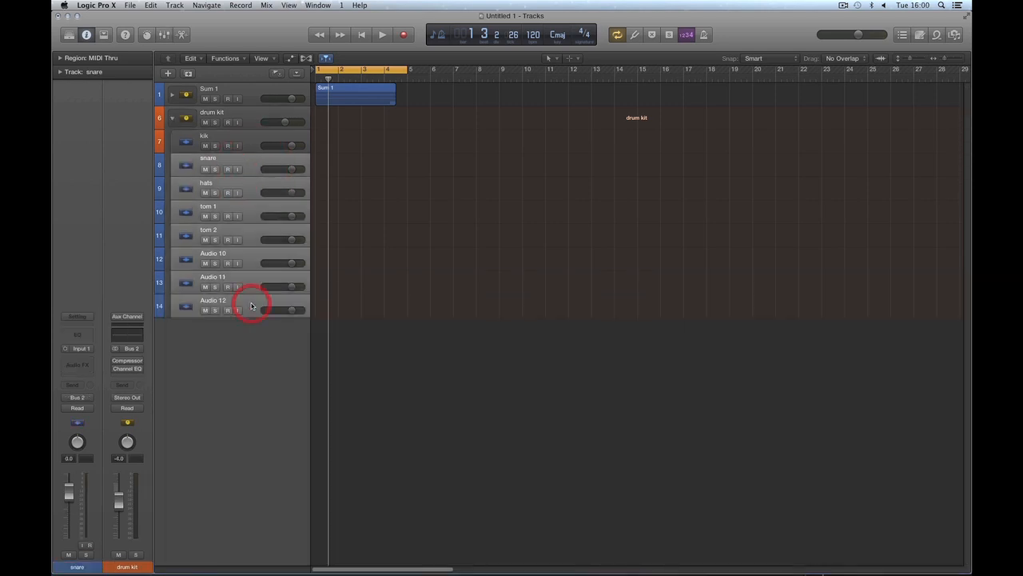
{"action": "key", "text": "alt+c"}
{"action": "left_click", "coordinate": [562, 378]}
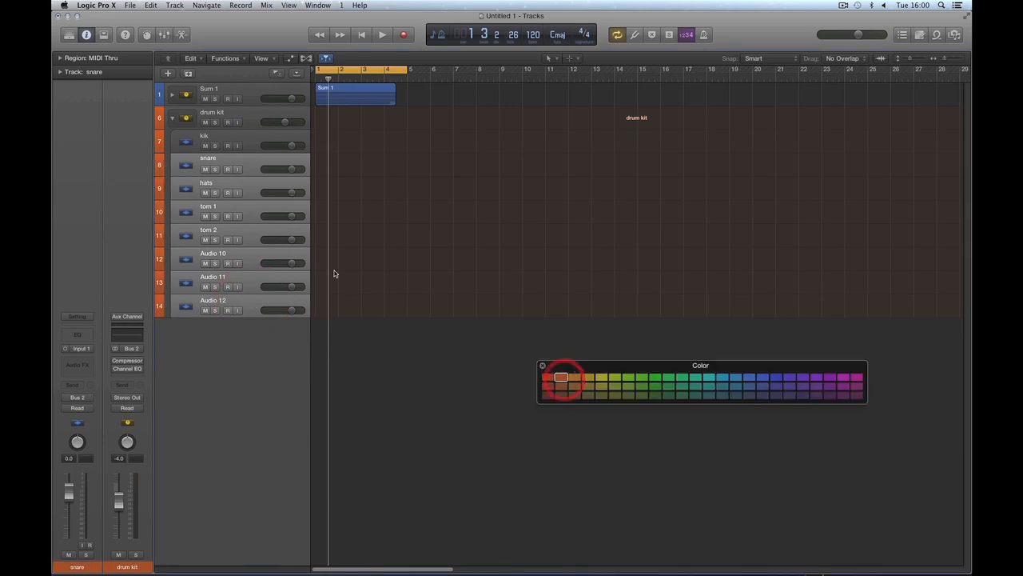
{"action": "left_click", "coordinate": [542, 365]}
Step: Show the Mixer, set the drum kit volume to -4.5 dB and select the channels from kik through Audio 12
{"action": "left_click", "coordinate": [251, 120]}
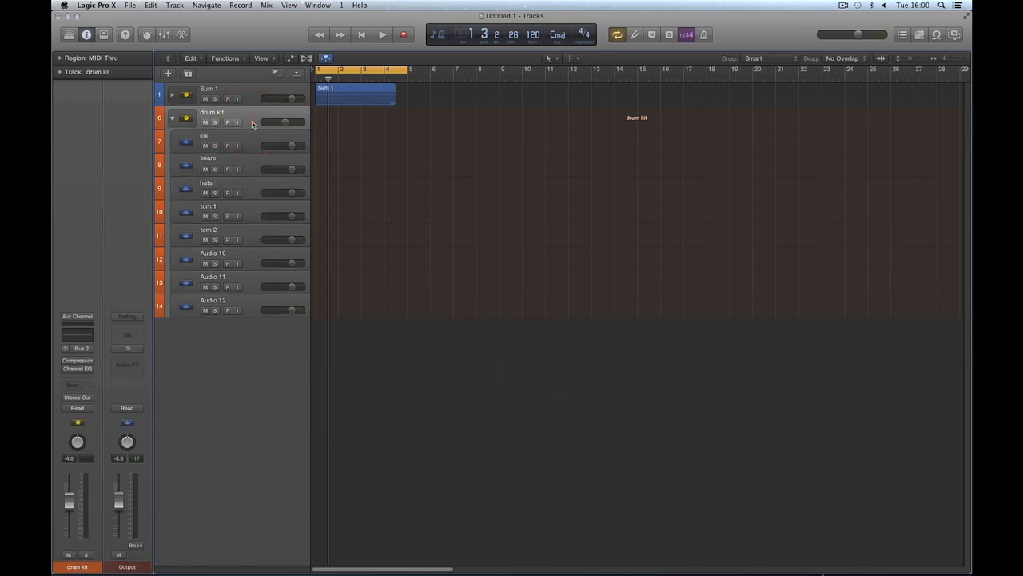
{"action": "key", "text": "x"}
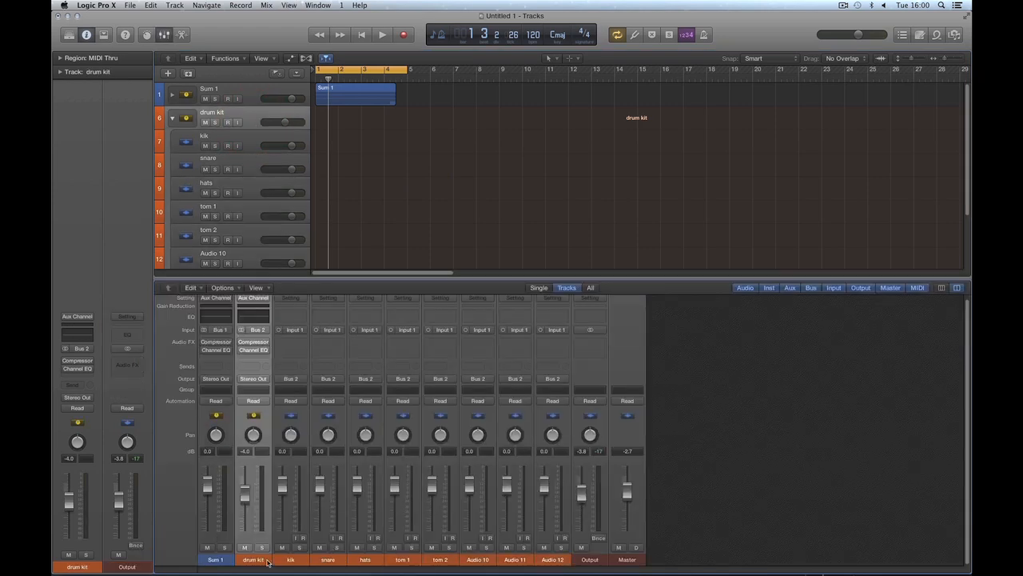
{"action": "left_click_drag", "start_coordinate": [245, 500], "coordinate": [246, 503]}
{"action": "left_click_drag", "start_coordinate": [290, 559], "coordinate": [547, 564]}
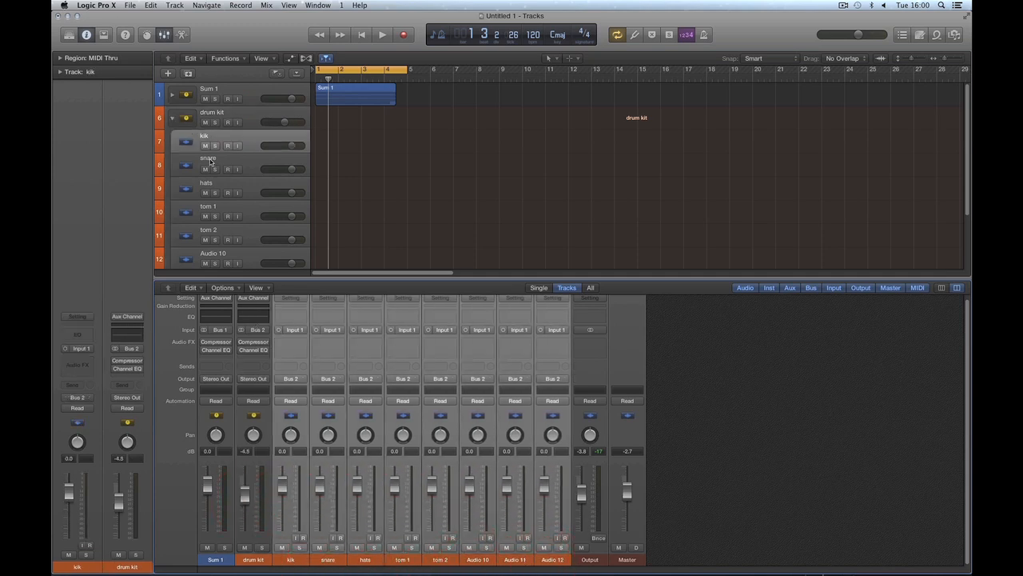
Step: Collapse the drum kit stack, set its volume to -2.9 dB and play the project briefly
{"action": "left_click", "coordinate": [172, 118]}
{"action": "mouse_move", "coordinate": [250, 490]}
{"action": "left_mouse_down"}
{"action": "mouse_move", "coordinate": [249, 512]}
{"action": "mouse_move", "coordinate": [249, 490]}
{"action": "left_mouse_up"}
{"action": "key", "text": "space"}
{"action": "key", "text": "space"}
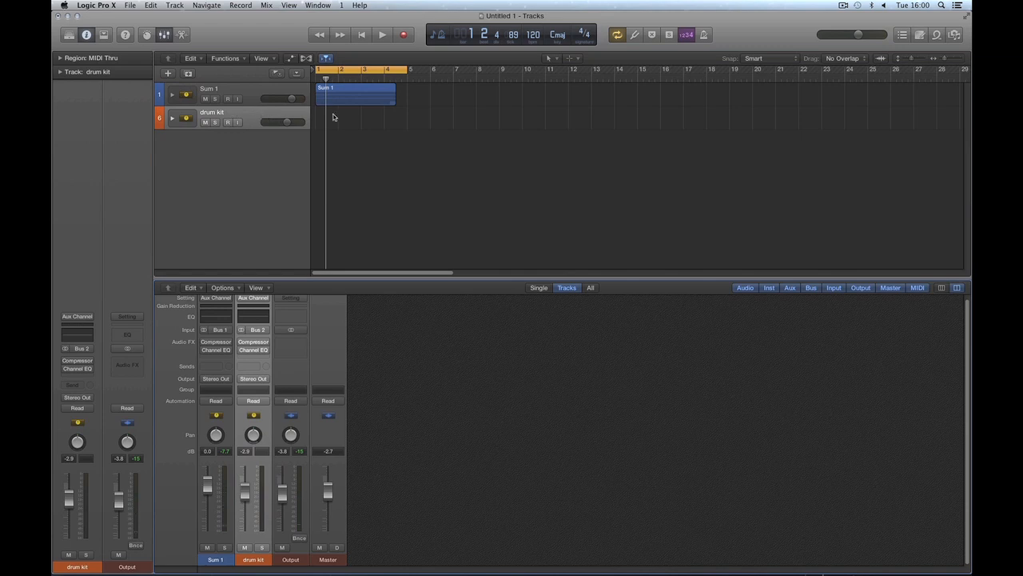
Step: Expand the drum kit stack and set the volumes to -2.3 dB for snare, -3.5 dB for hats and -4.1 dB for the stack
{"action": "left_click", "coordinate": [172, 118]}
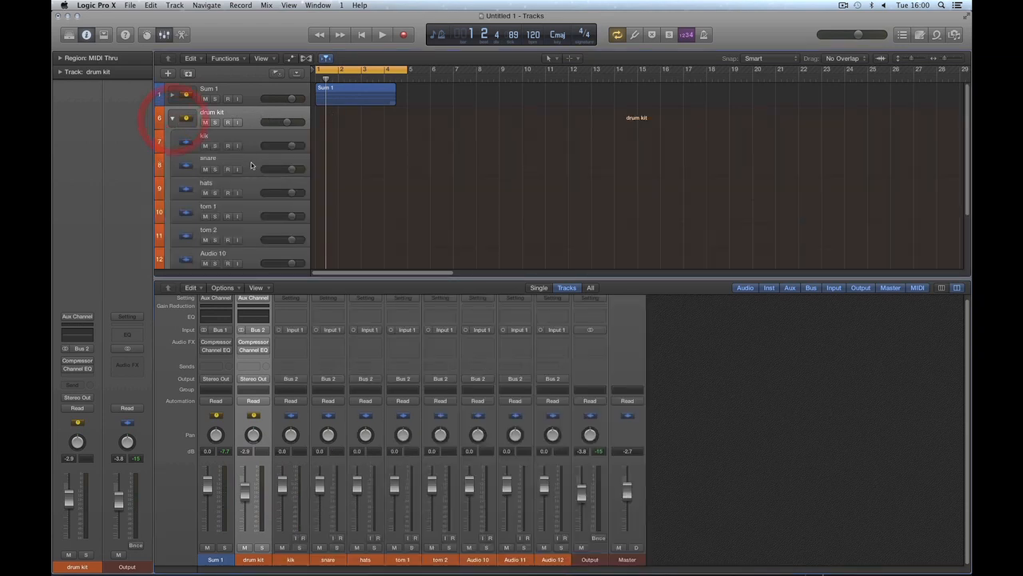
{"action": "left_click_drag", "start_coordinate": [279, 168], "coordinate": [276, 193]}
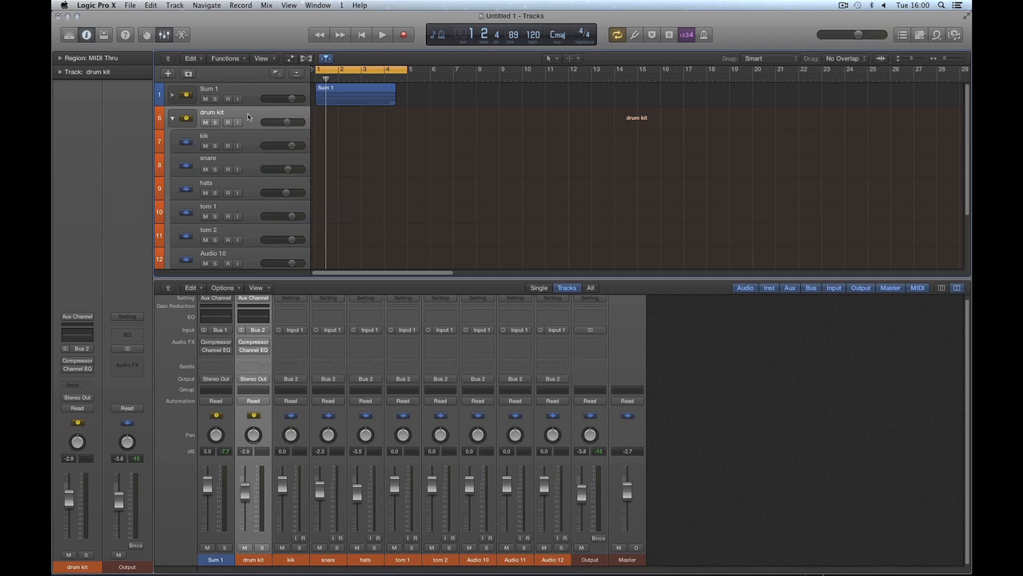
{"action": "left_click_drag", "start_coordinate": [286, 121], "coordinate": [279, 128]}
{"action": "left_click", "coordinate": [251, 143]}
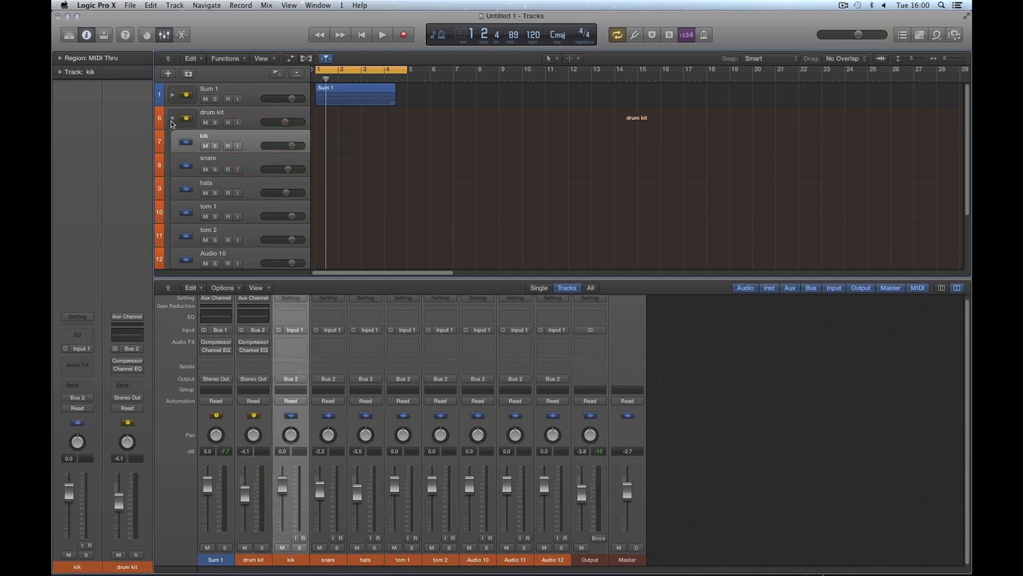
Step: Collapse the drum kit stack and delete it together with its leftover aux channel in the Mixer
{"action": "left_click", "coordinate": [172, 120]}
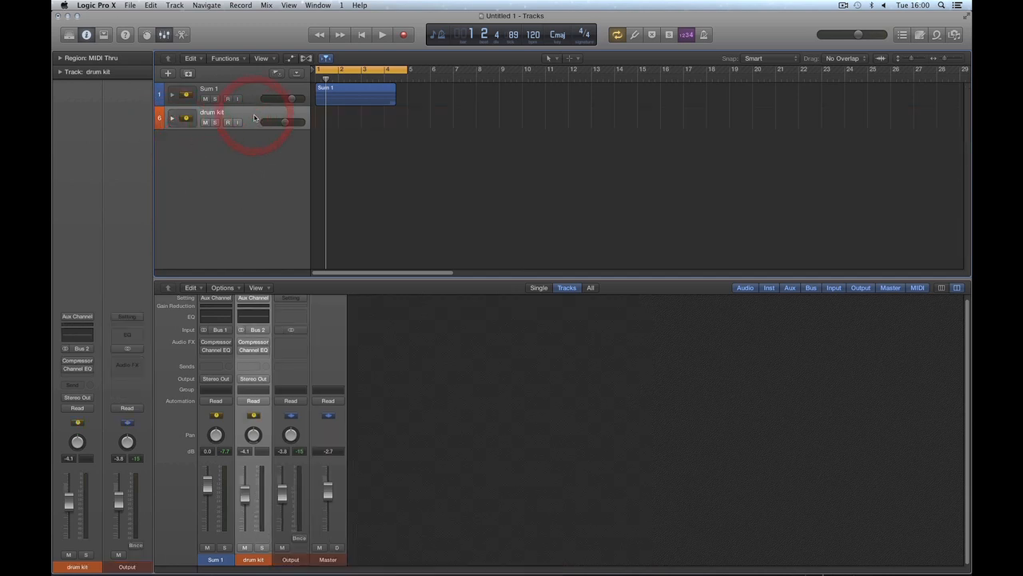
{"action": "key", "text": "super+BackSpace"}
{"action": "left_click", "coordinate": [254, 558]}
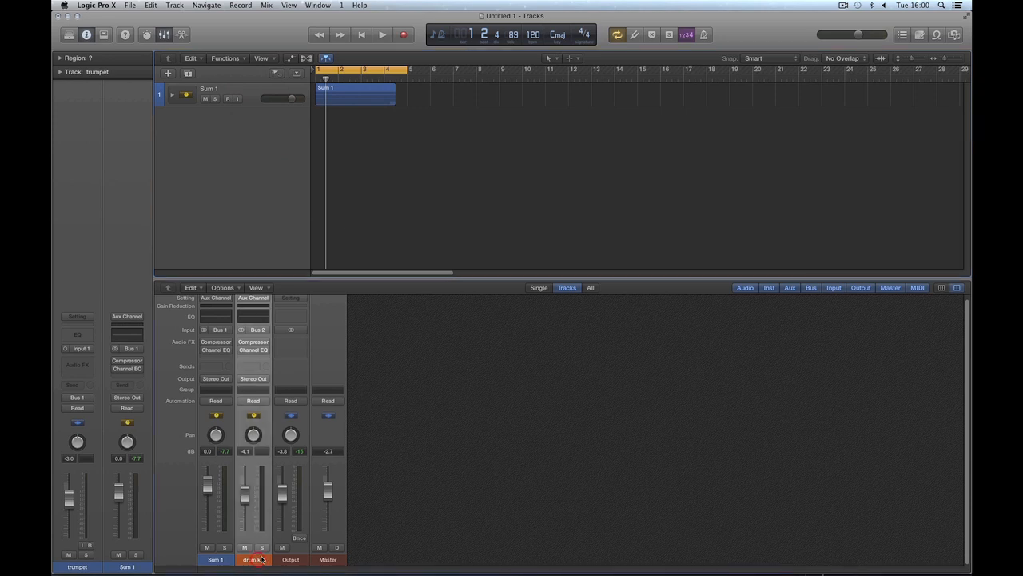
{"action": "key", "text": "super+BackSpace"}
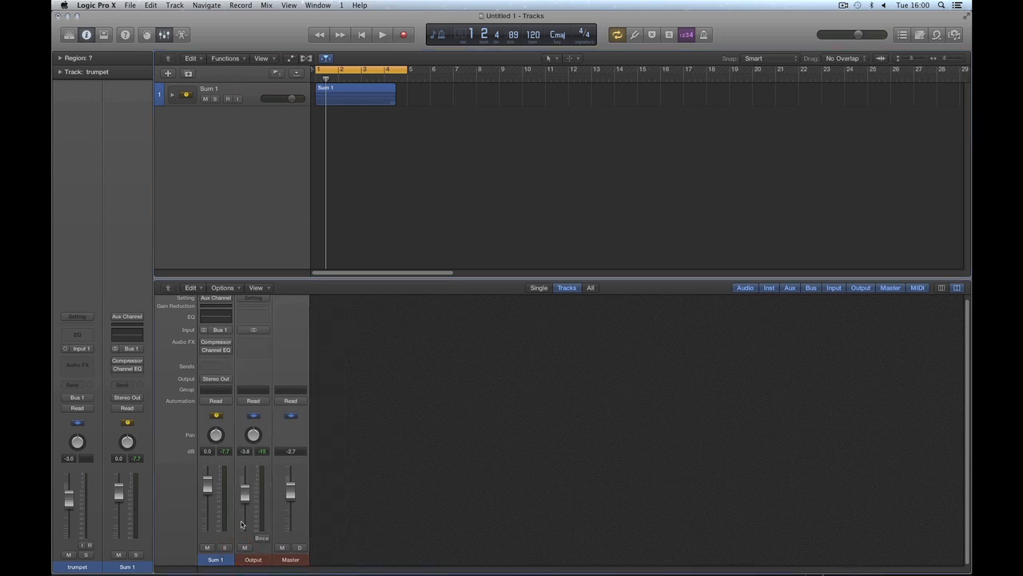
Step: Expand the Sum 1 stack and flatten it into separate tracks
{"action": "left_click", "coordinate": [172, 94]}
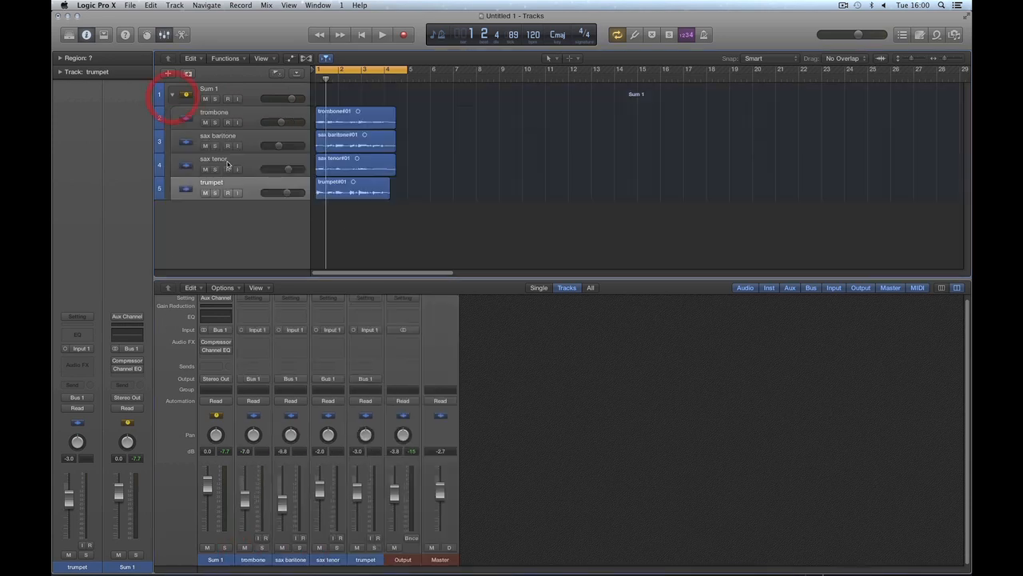
{"action": "left_click", "coordinate": [251, 123]}
{"action": "left_click", "coordinate": [247, 183], "text": "shift"}
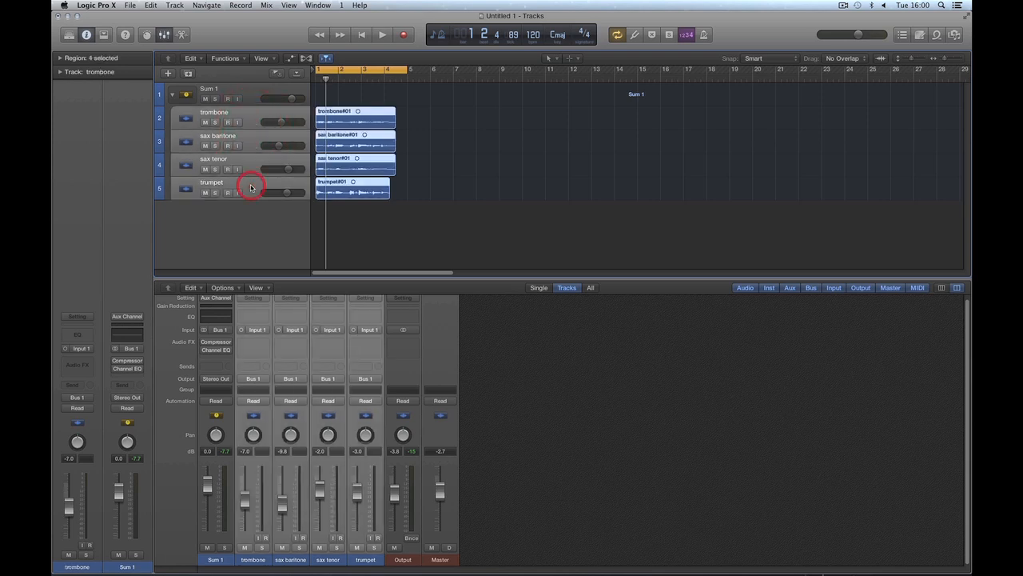
{"action": "left_click", "coordinate": [246, 97]}
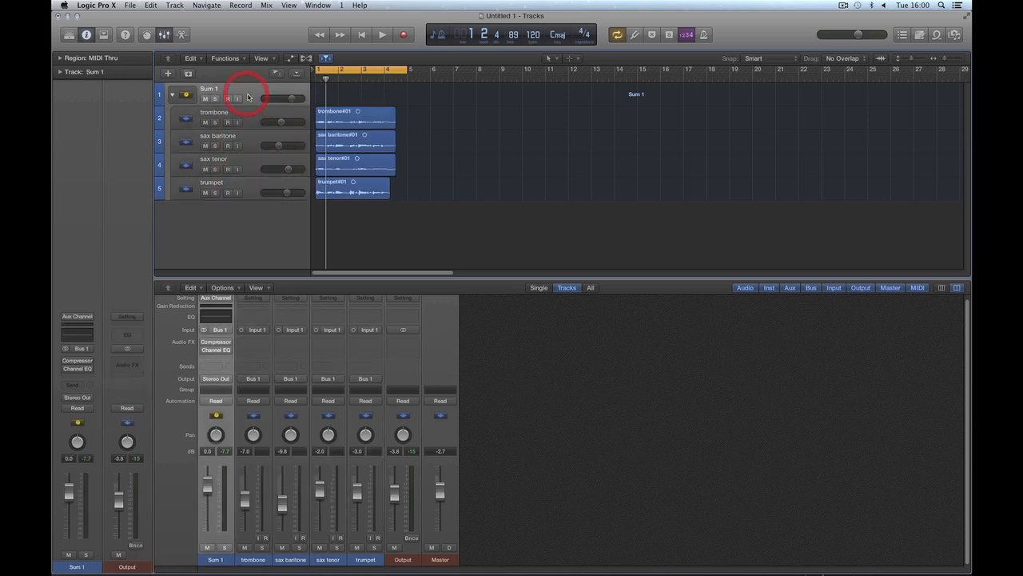
{"action": "right_click", "coordinate": [247, 98]}
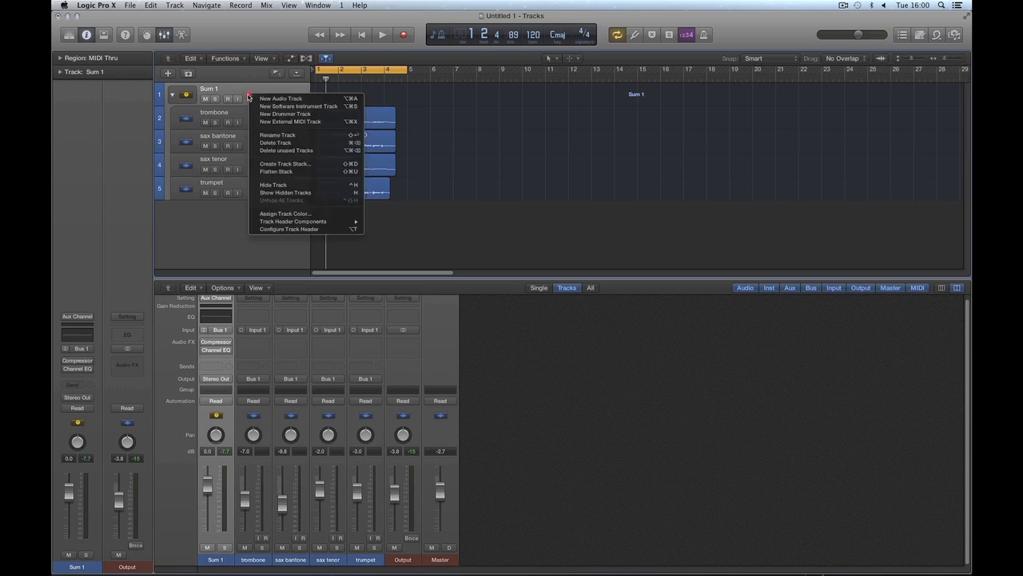
{"action": "left_click", "coordinate": [282, 173]}
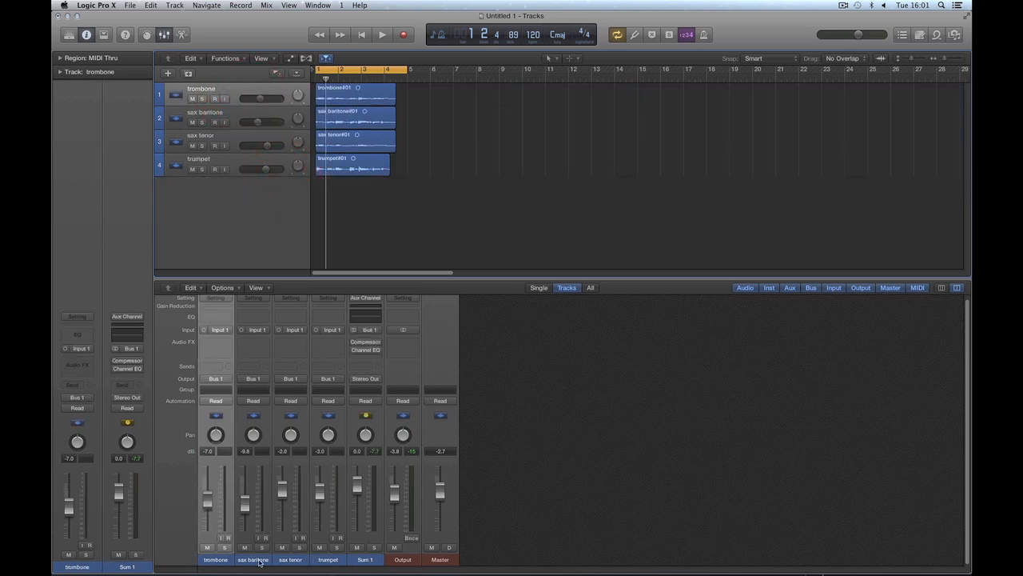
Step: Select the trombone, sax baritone, sax tenor and trumpet channels, and lower Sum 1 to -9.6 dB with a brief playback
{"action": "left_click", "coordinate": [260, 562], "text": "shift"}
{"action": "left_click", "coordinate": [294, 562], "text": "shift"}
{"action": "left_click", "coordinate": [327, 561], "text": "shift"}
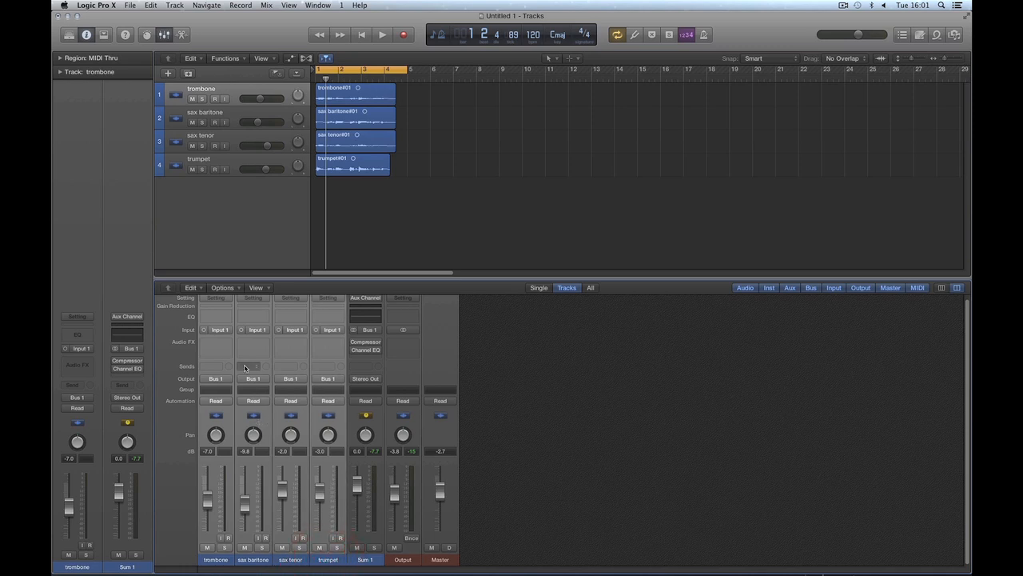
{"action": "left_click_drag", "start_coordinate": [357, 484], "coordinate": [360, 525]}
{"action": "key", "text": "space"}
{"action": "key", "text": "space"}
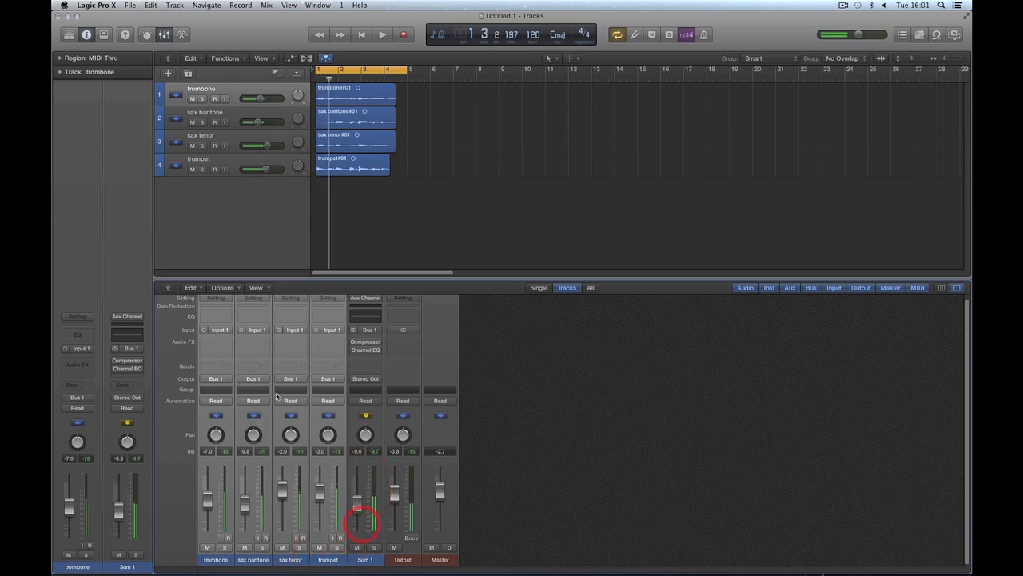
Step: Route the four selected brass channels to Stereo Output
{"action": "left_click", "coordinate": [217, 379]}
{"action": "mouse_move", "coordinate": [248, 406]}
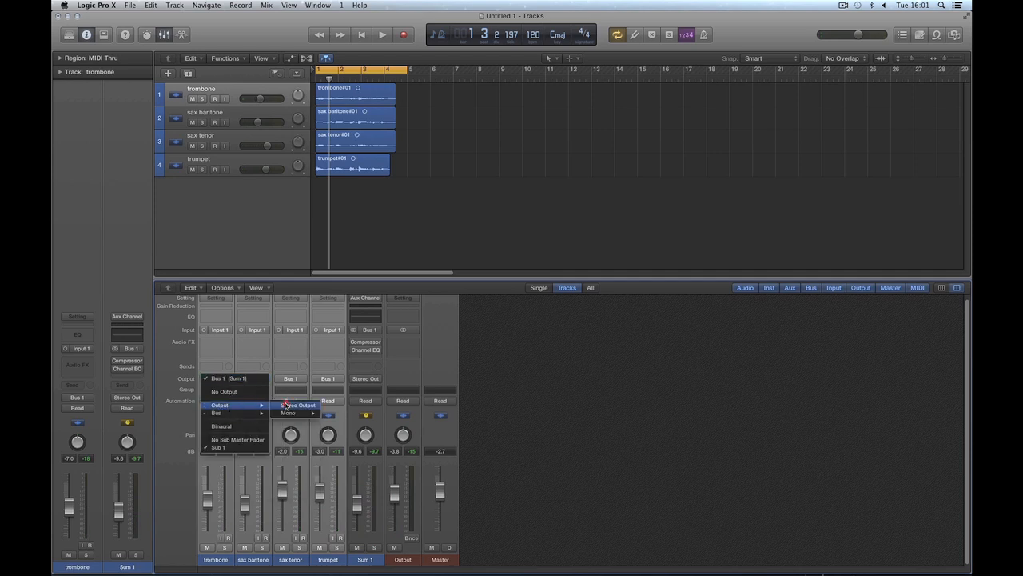
{"action": "left_click", "coordinate": [286, 405]}
Step: Delete the leftover Sum 1 aux channel from the Mixer and select the trombone channel
{"action": "left_click", "coordinate": [375, 559]}
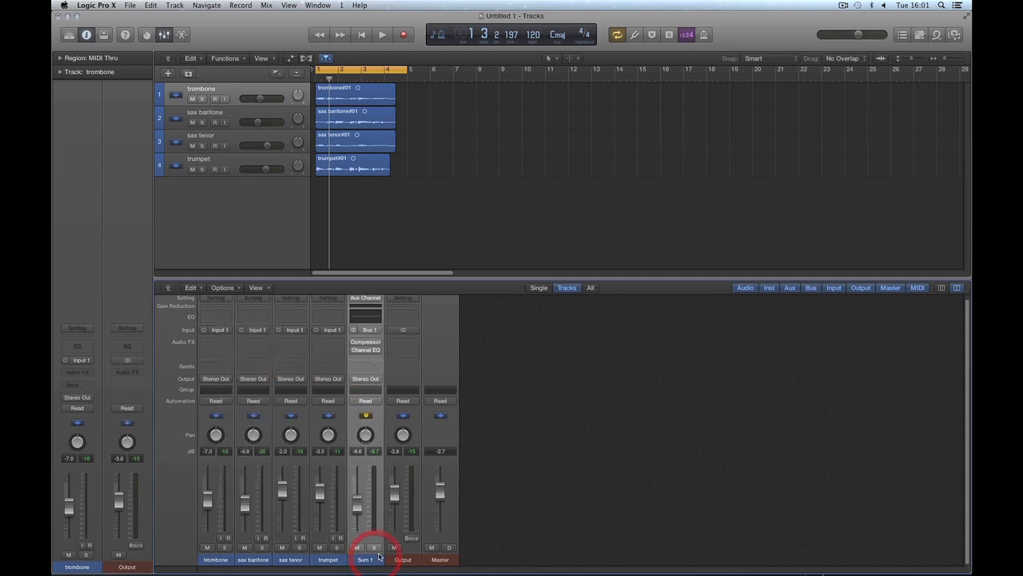
{"action": "left_click", "coordinate": [229, 551]}
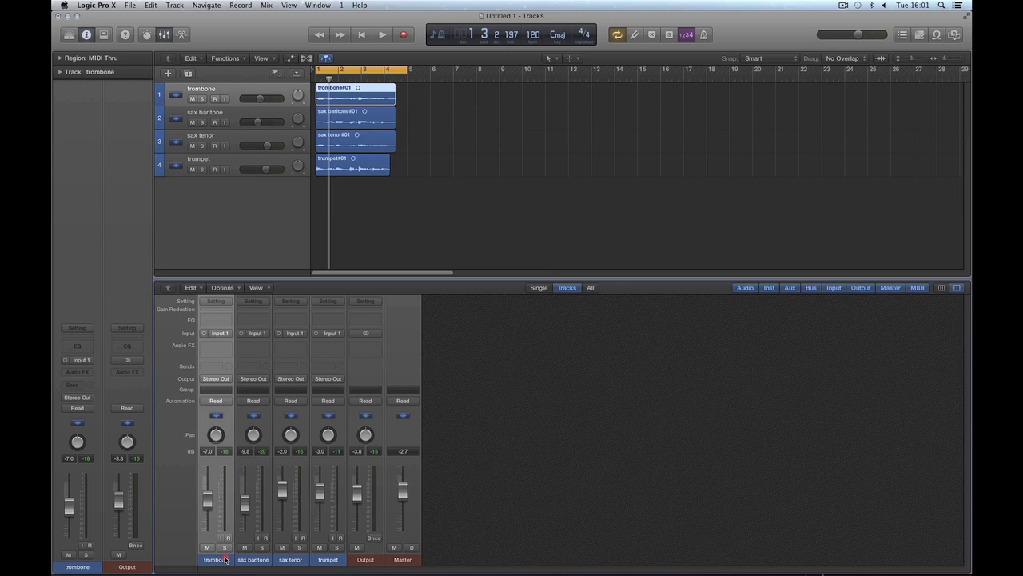
{"action": "left_click", "coordinate": [327, 551], "text": "shift"}
{"action": "left_click", "coordinate": [366, 556]}
{"action": "left_click", "coordinate": [247, 200]}
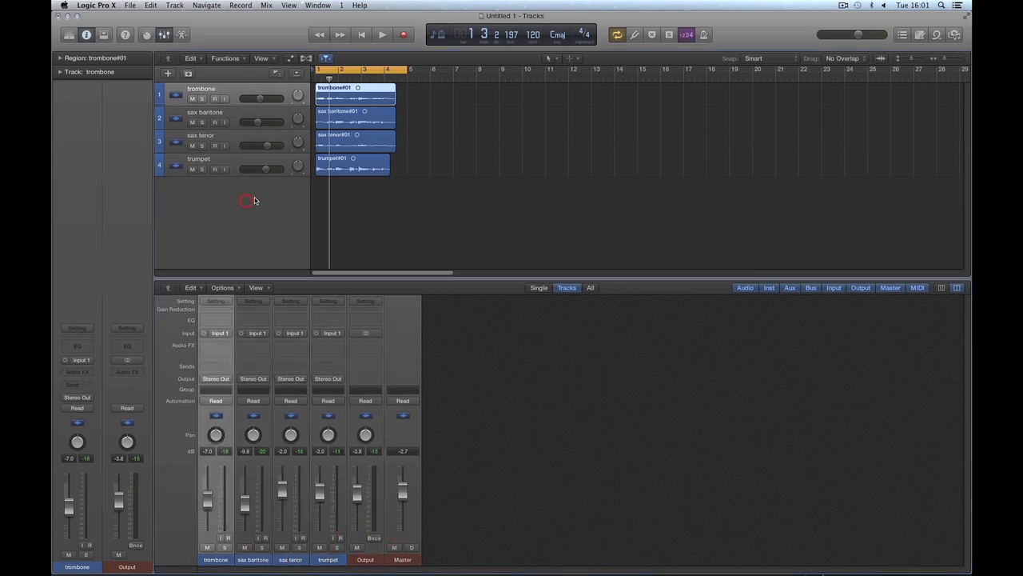